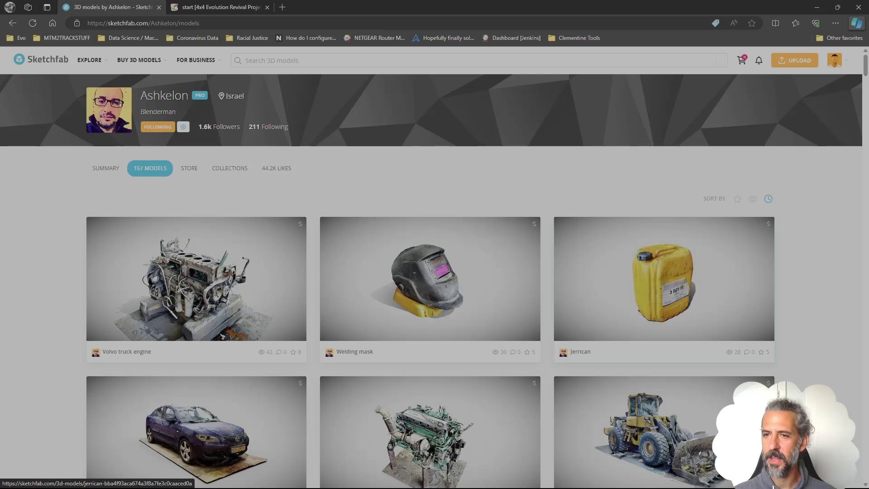
Step: Browse the creator's Sketchfab vehicle models and open the Toyota Tercel model
scroll(664, 279, down, 3)
scroll(430, 281, down, 6)
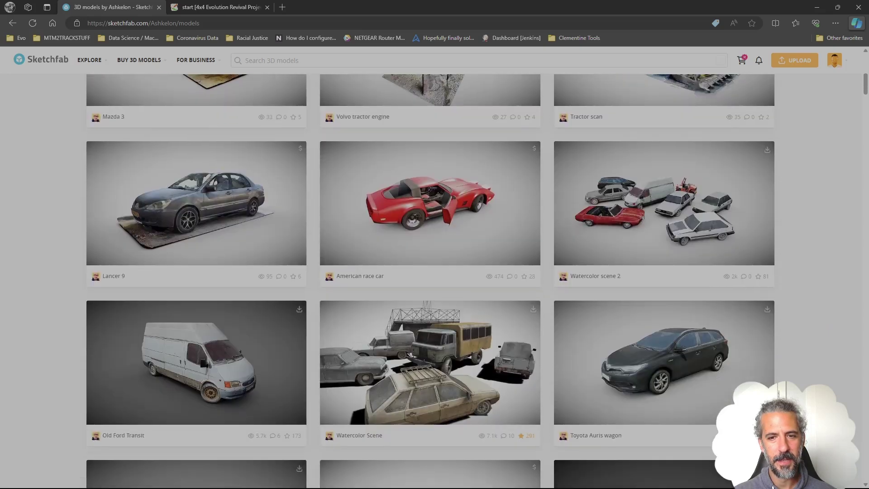
scroll(430, 280, down, 1)
scroll(430, 281, down, 2)
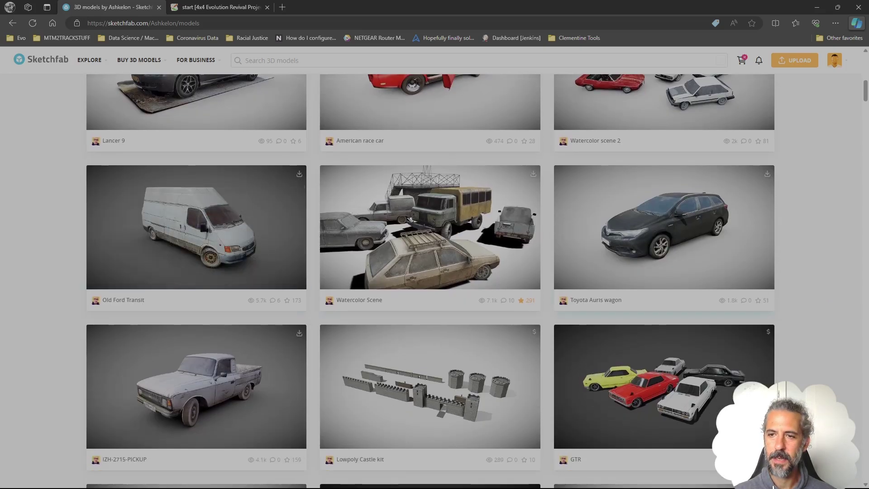
scroll(430, 281, down, 6)
scroll(430, 281, up, 4)
scroll(196, 227, up, 2)
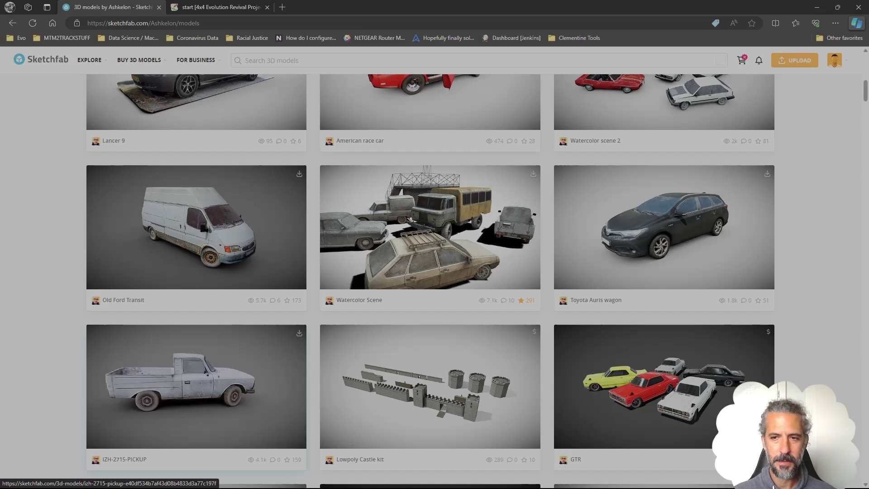
scroll(430, 280, down, 1)
scroll(430, 280, down, 14)
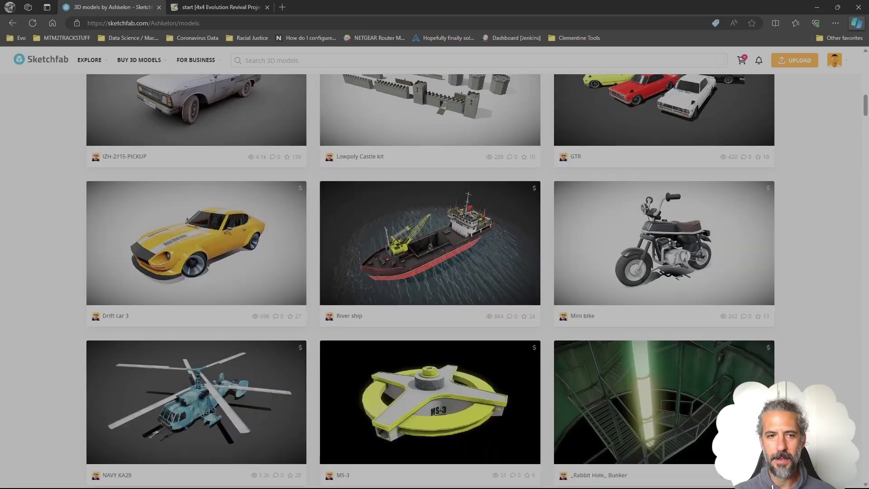
scroll(430, 281, down, 15)
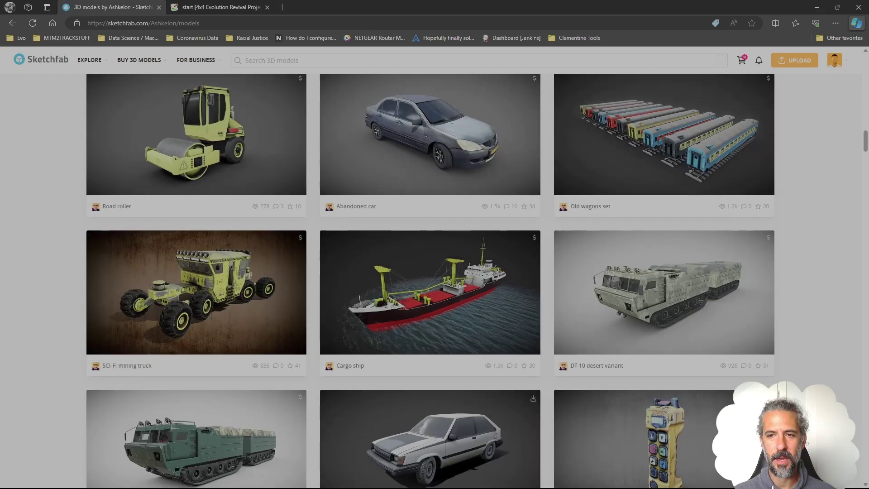
scroll(430, 281, up, 2)
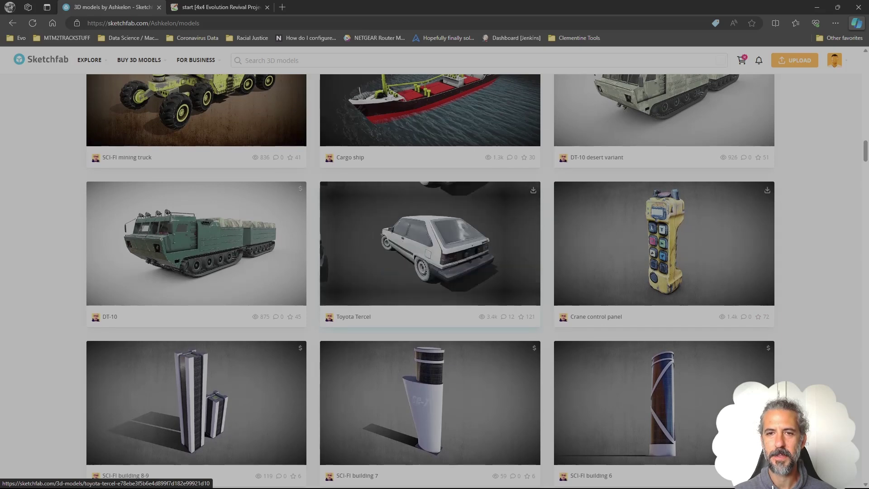
click(430, 245)
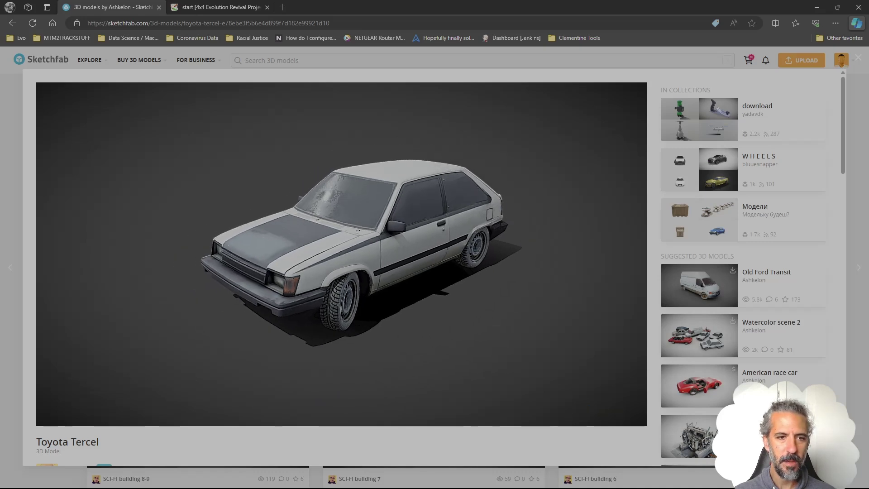
Step: Check the Toyota Tercel's licence and model details, and download the model in USDZ format
scroll(342, 253, down, 4)
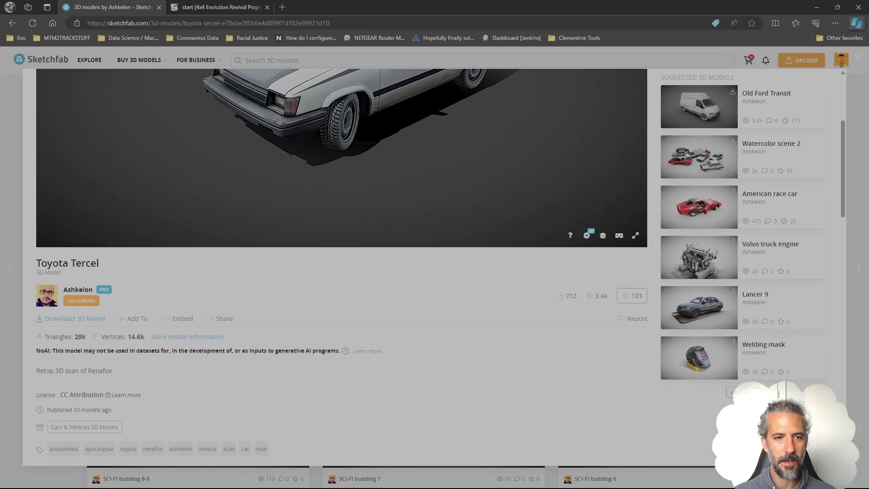
scroll(341, 253, down, 1)
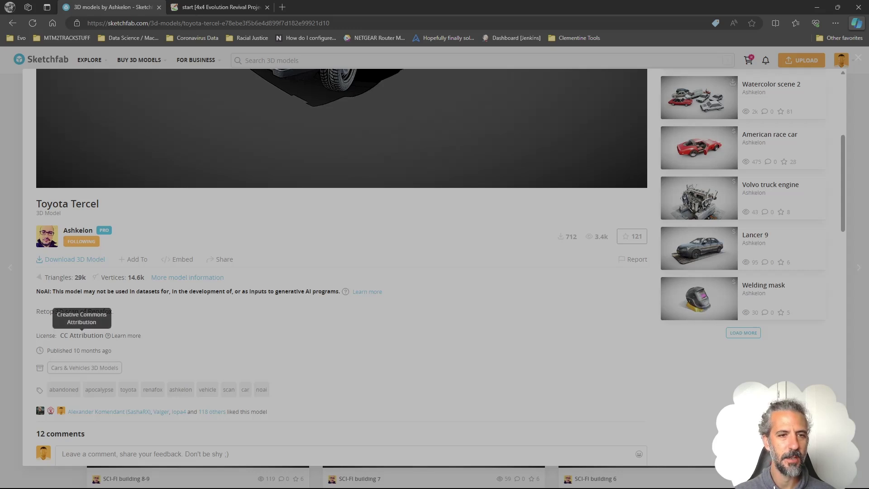
scroll(341, 267, up, 4)
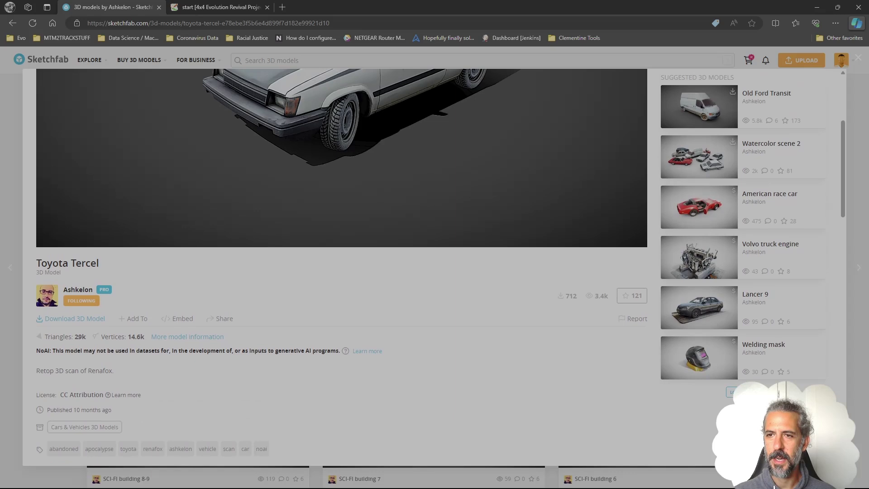
scroll(341, 217, up, 2)
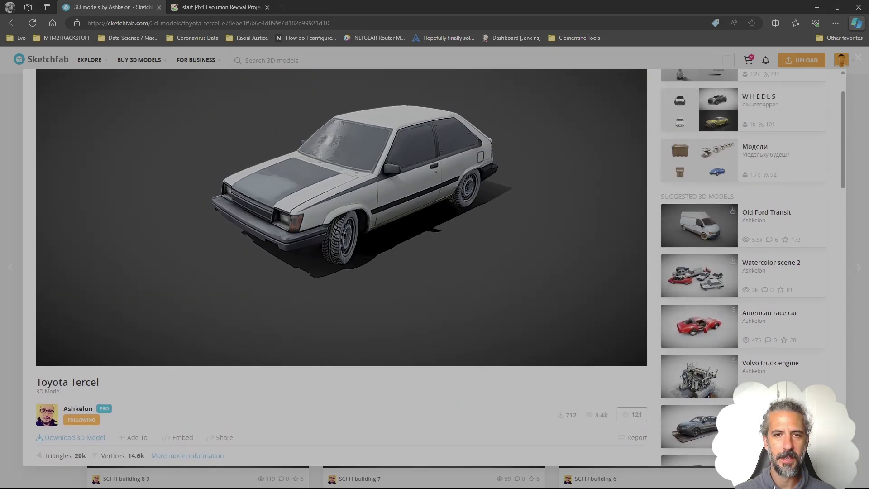
scroll(341, 217, up, 1)
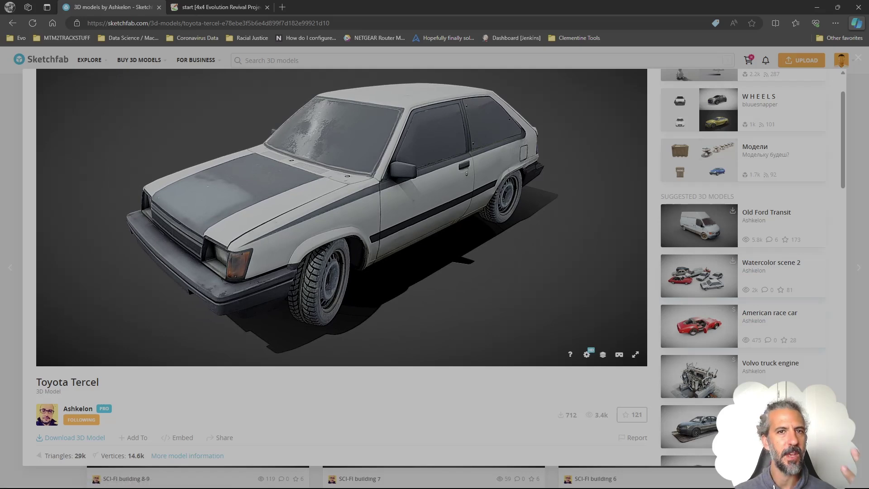
scroll(435, 267, down, 1)
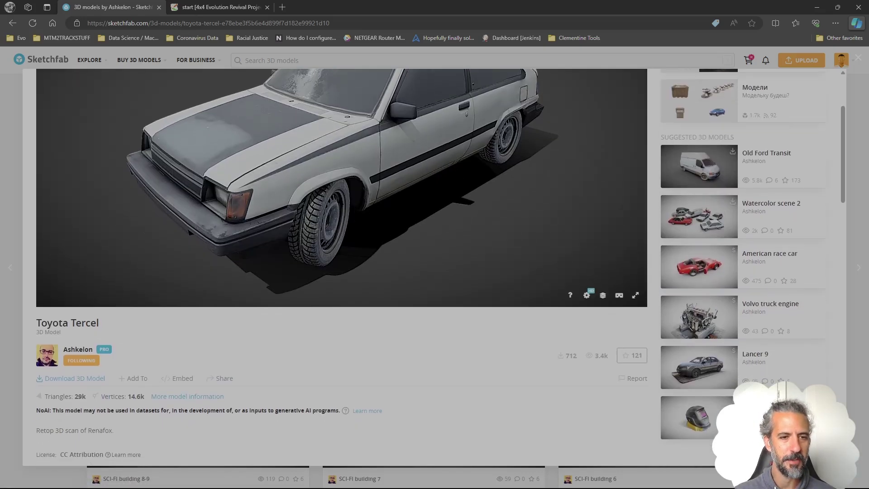
click(74, 378)
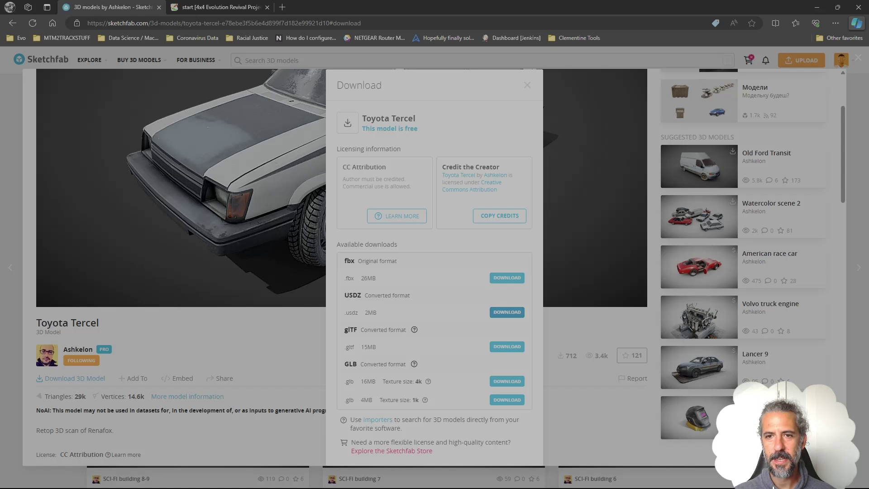
click(507, 311)
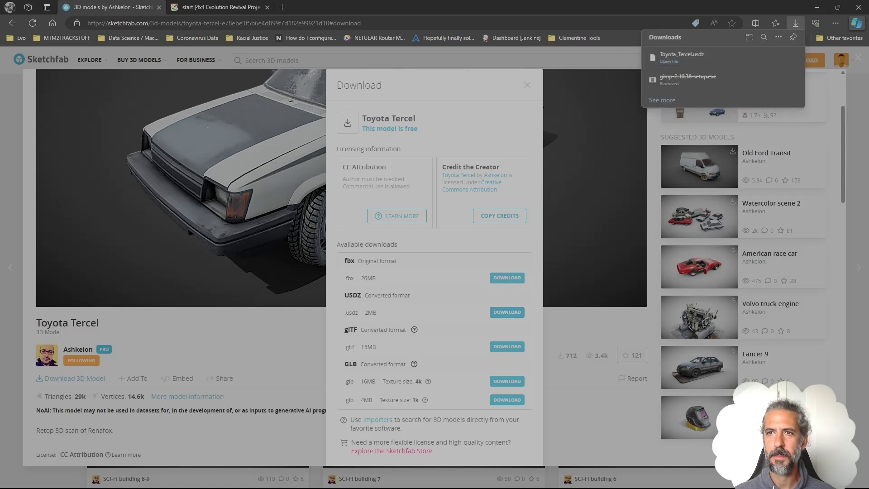
key(Escape)
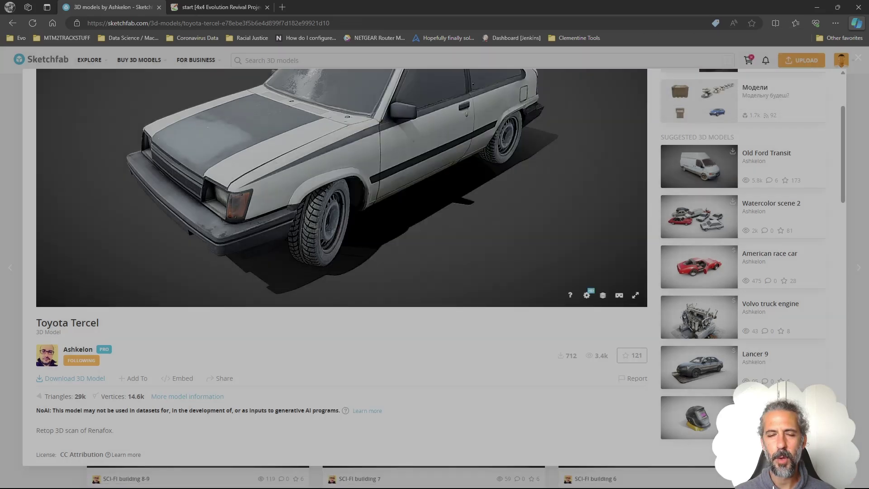
scroll(342, 253, up, 3)
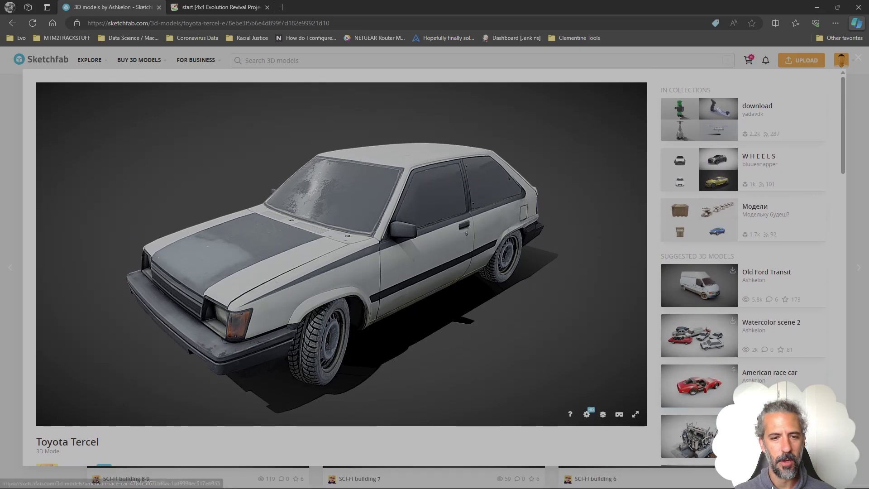
Step: Switch to Blender and delete the default collection with its camera, cube and light
mouse_move(174, 478)
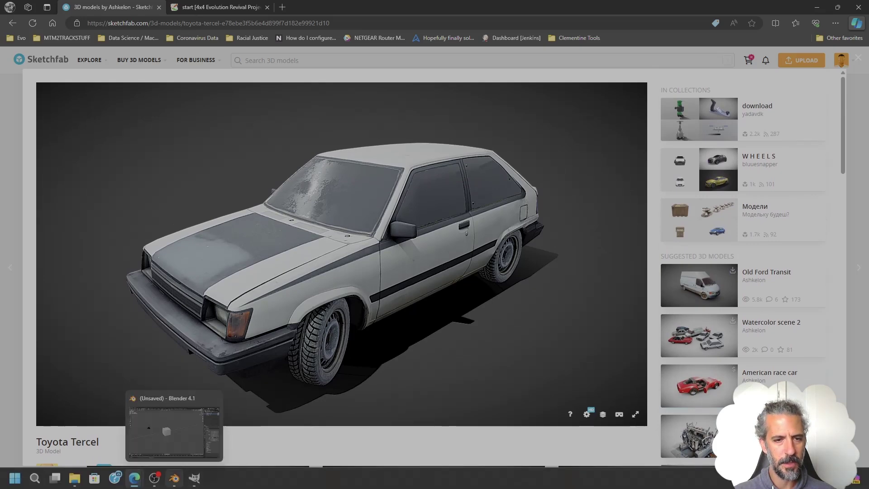
click(174, 430)
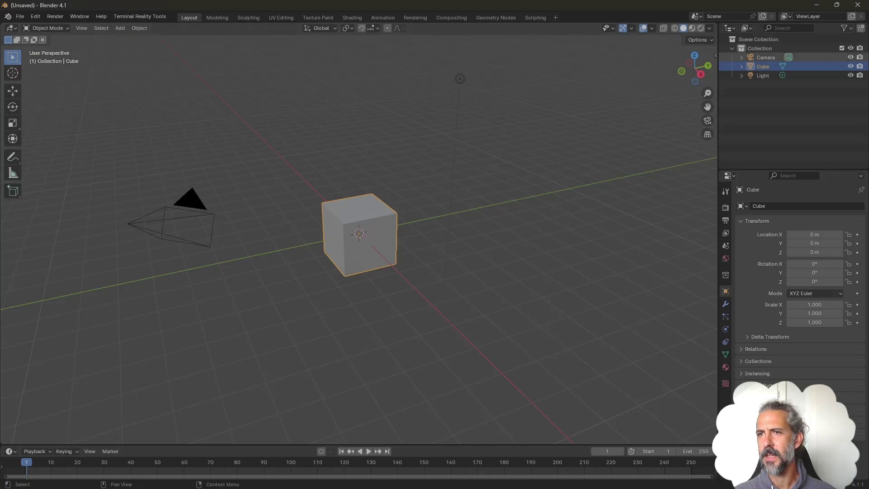
click(759, 48)
mouse_move(359, 233)
middle_down()
mouse_move(368, 267)
mouse_move(329, 207)
mouse_move(341, 232)
middle_up()
scroll(358, 233, down, 6)
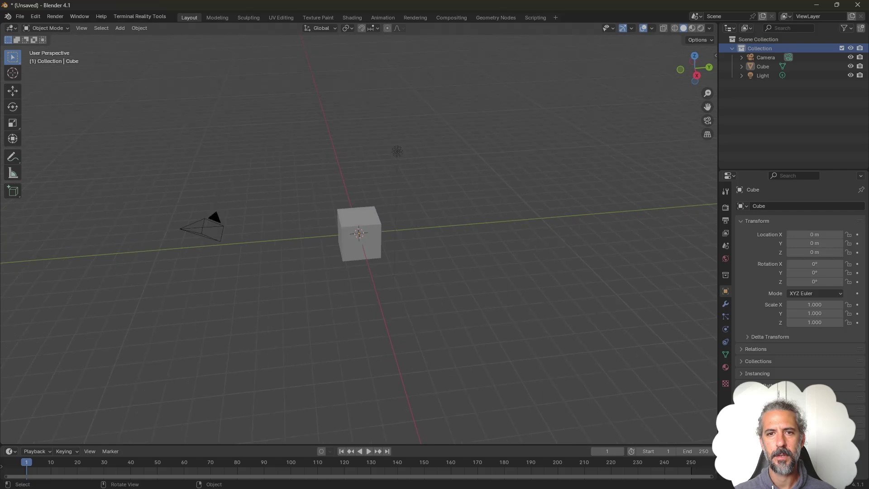
scroll(359, 233, up, 4)
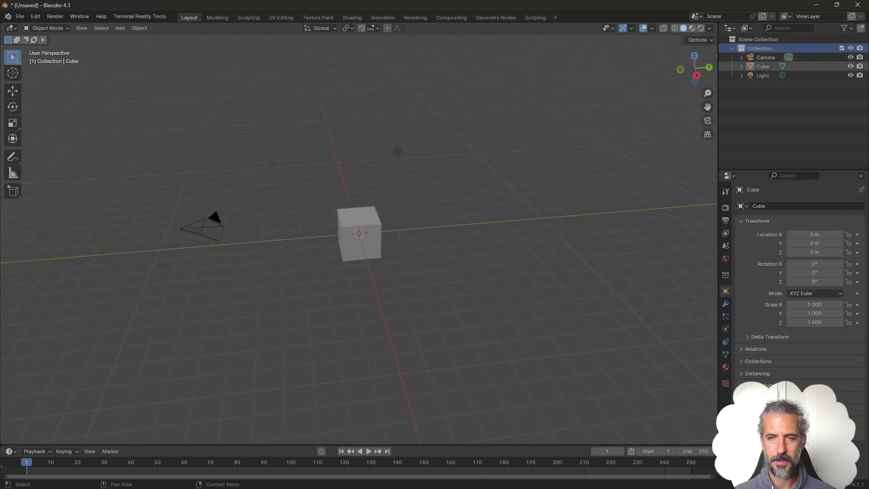
key(a)
key(Delete)
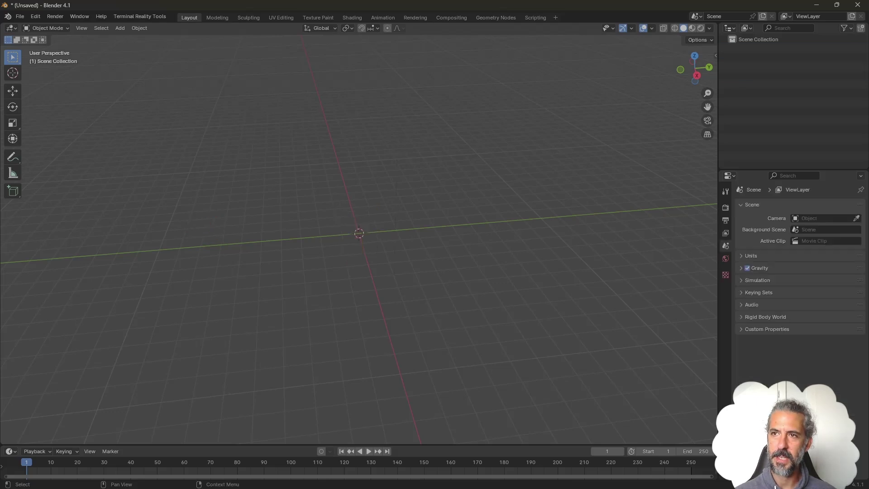
Step: Import Toyota_Tercel.usdz from the Downloads folder as a Universal Scene Description file with the default options
click(20, 16)
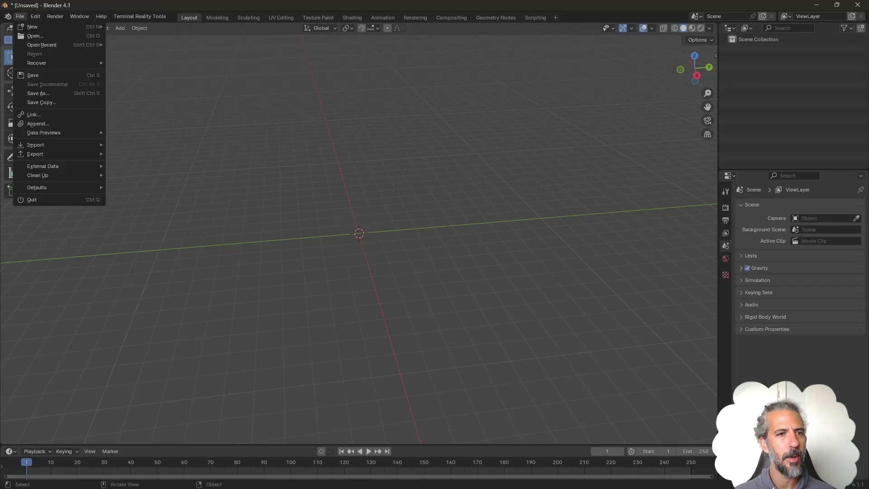
mouse_move(45, 145)
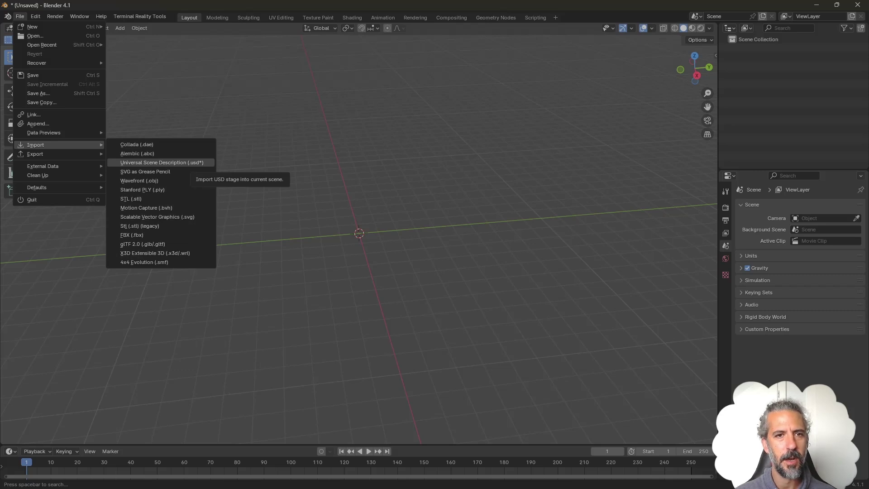
click(162, 163)
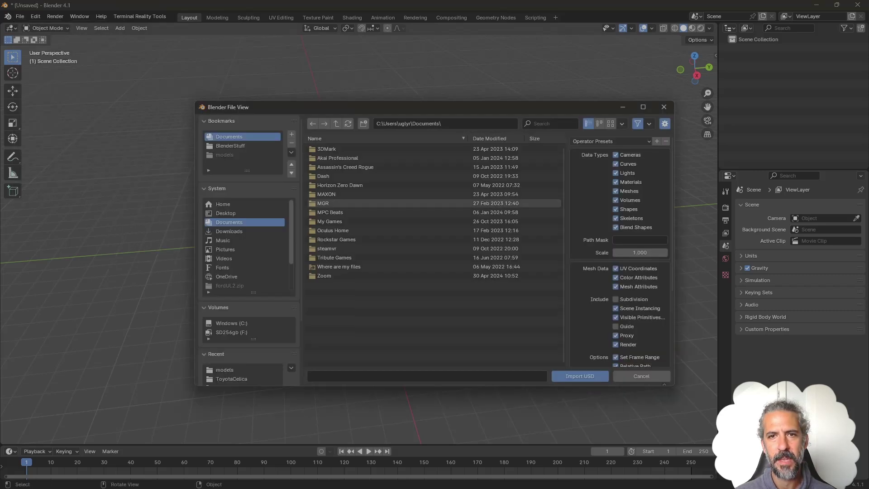
click(229, 231)
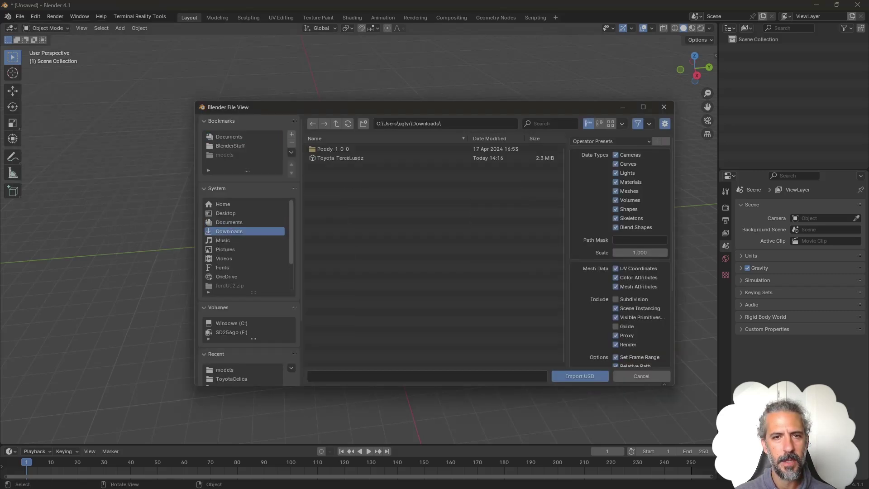
click(340, 158)
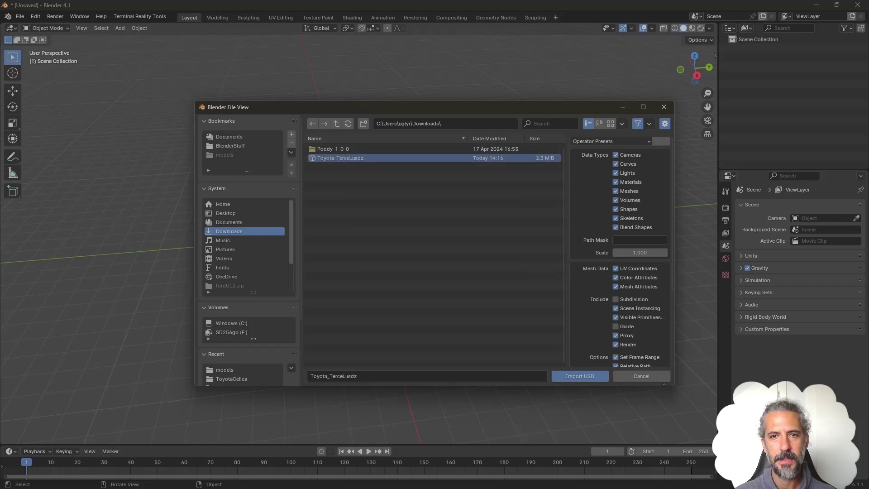
double_click(340, 158)
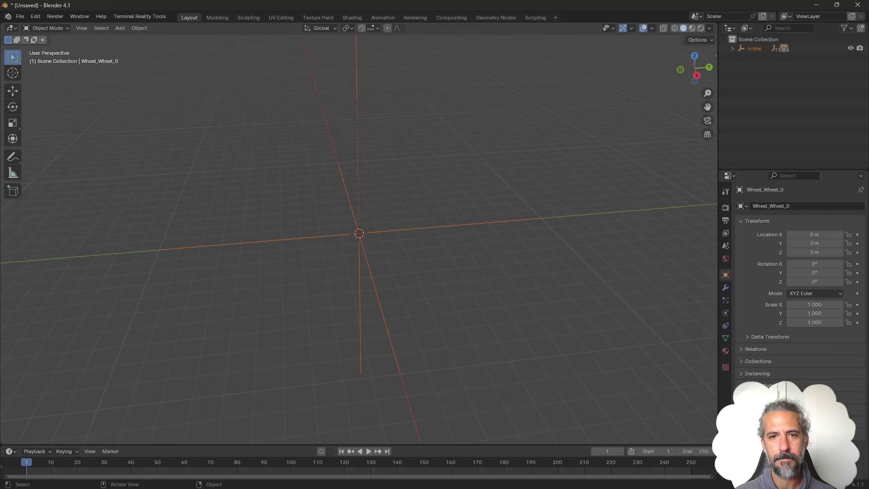
Step: Display the imported car with its textures using Material Preview shading
middle_drag(359, 233, 442, 208)
middle_drag(362, 181, 312, 181)
scroll(359, 234, down, 12)
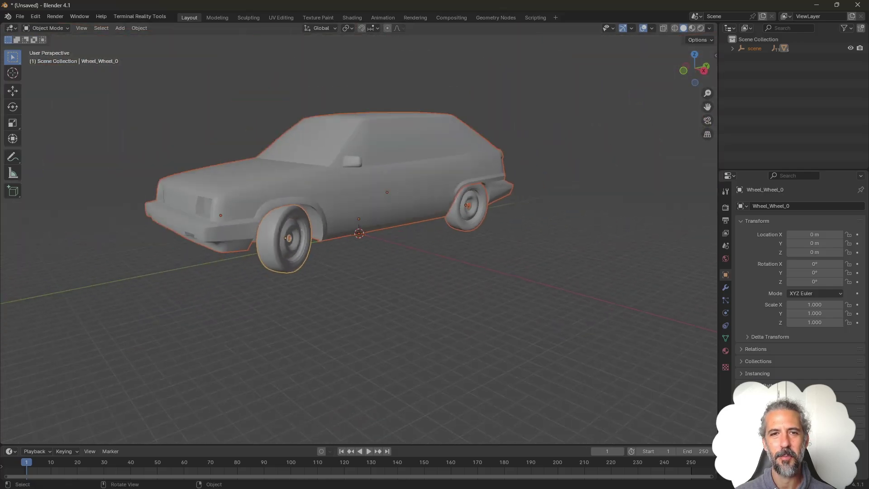
middle_drag(359, 233, 294, 240)
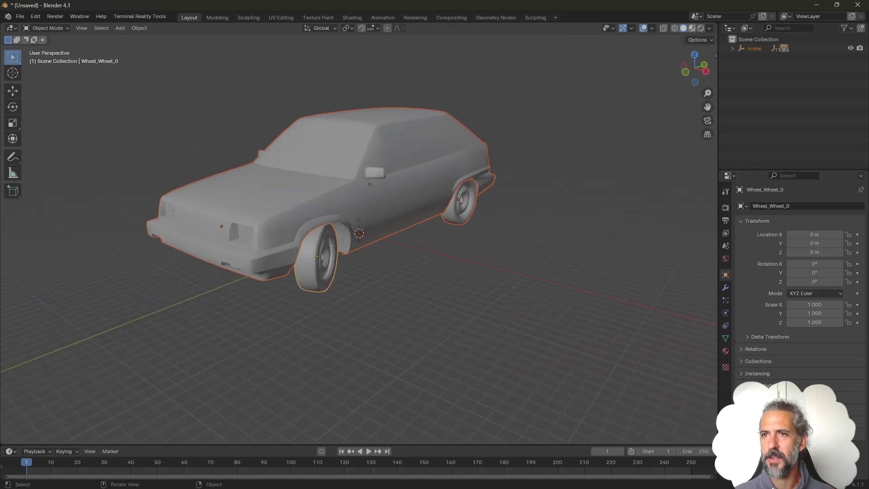
key(z)
middle_drag(294, 240, 226, 247)
middle_drag(344, 235, 323, 242)
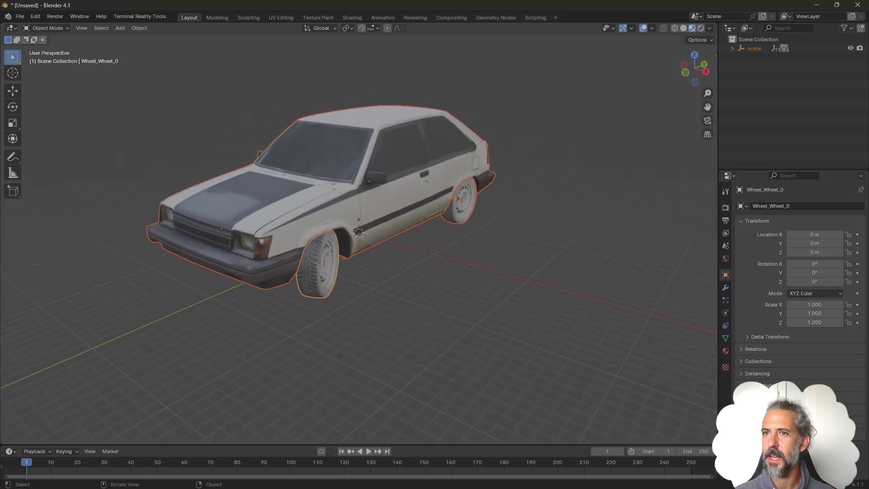
Step: Deselect the whole car, select only its front-left wheel, and inspect it from both sides
key(alt+a)
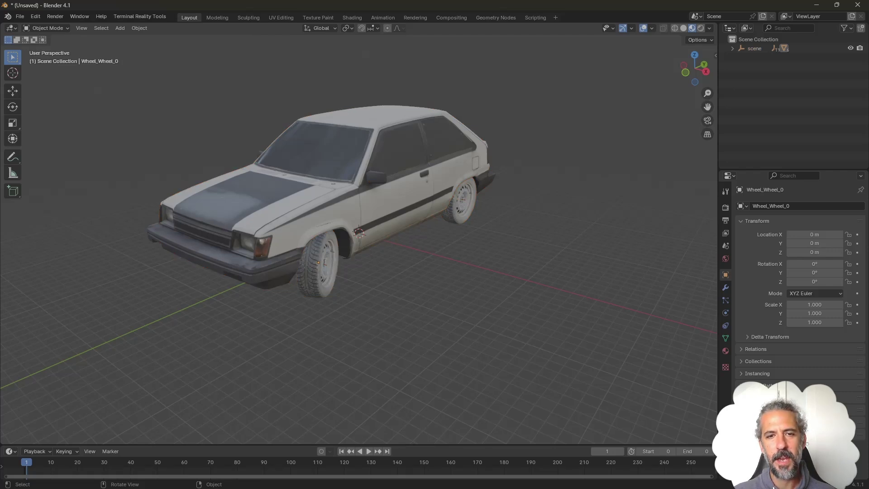
click(318, 263)
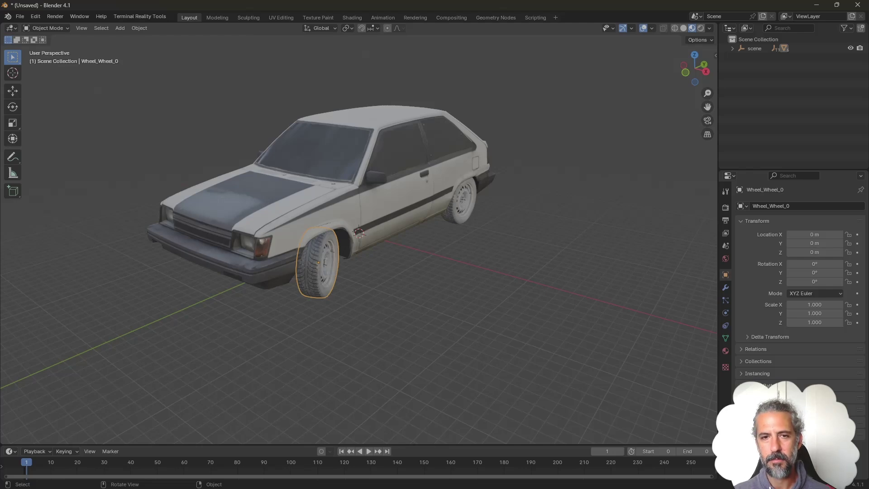
middle_drag(358, 233, 466, 230)
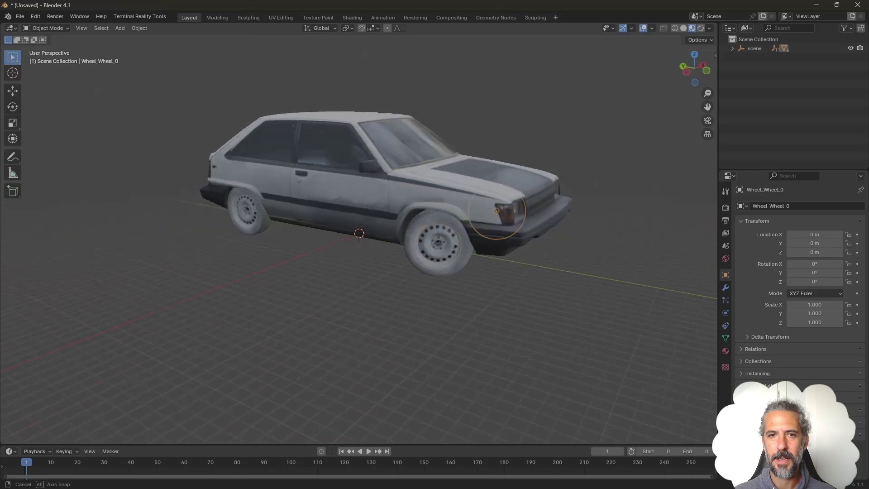
middle_drag(272, 252, 172, 252)
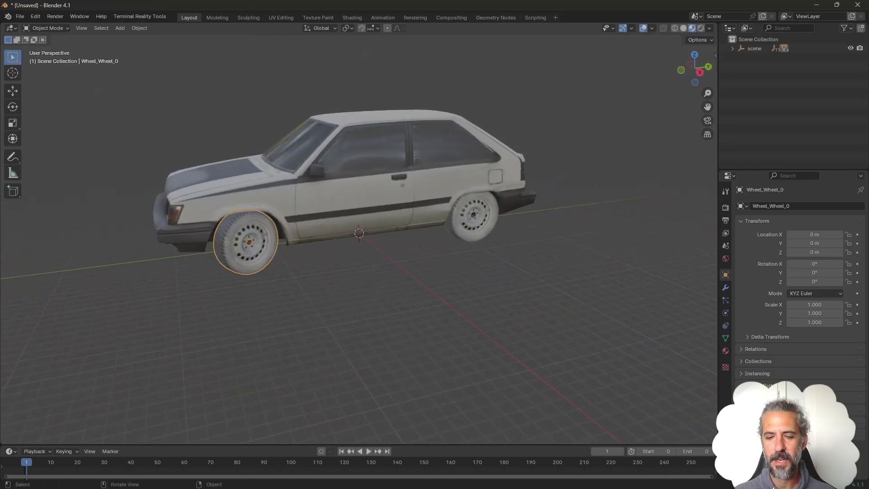
Step: Delete all four wheels of the car, keeping only its body
key(Delete)
click(473, 215)
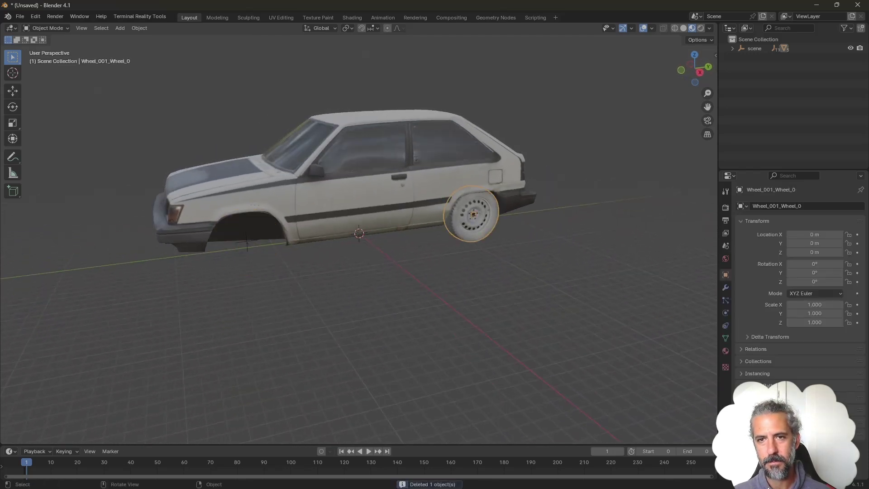
key(Delete)
middle_drag(472, 214, 267, 215)
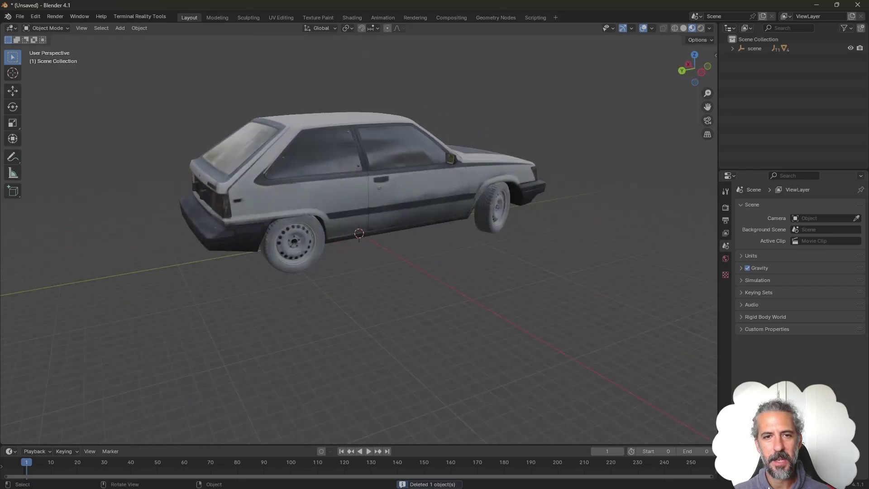
click(294, 244)
key(Delete)
middle_drag(294, 244, 213, 244)
click(460, 259)
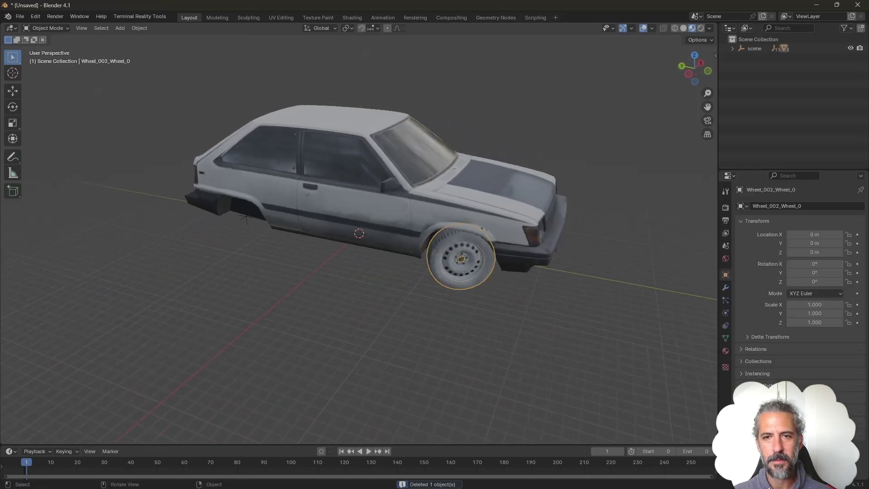
key(Delete)
middle_drag(461, 259, 303, 258)
middle_drag(398, 233, 348, 233)
middle_drag(471, 271, 453, 290)
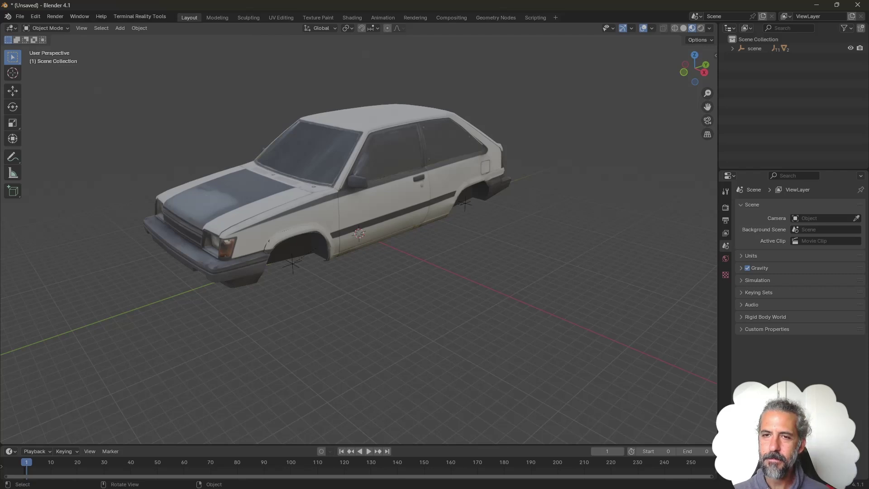
middle_drag(453, 289, 484, 285)
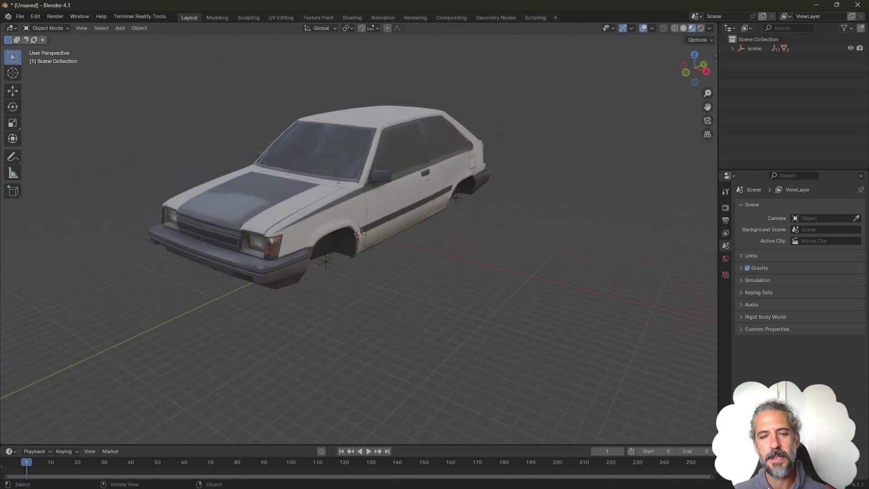
Step: Check the available export formats for 4x4 Evolution (.smf) without exporting anything
click(20, 16)
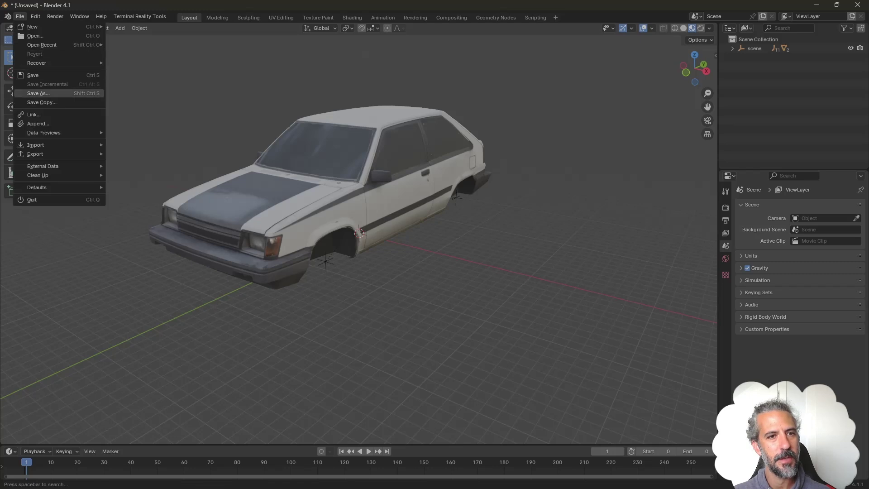
mouse_move(45, 154)
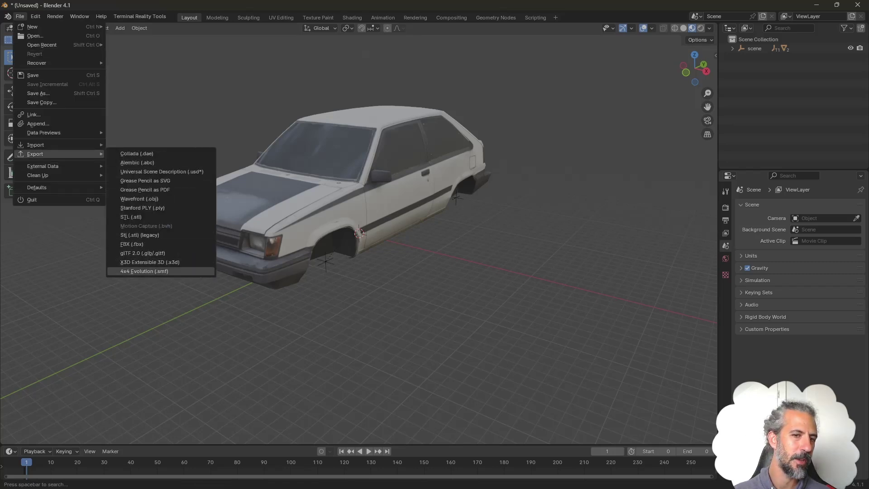
key(Escape)
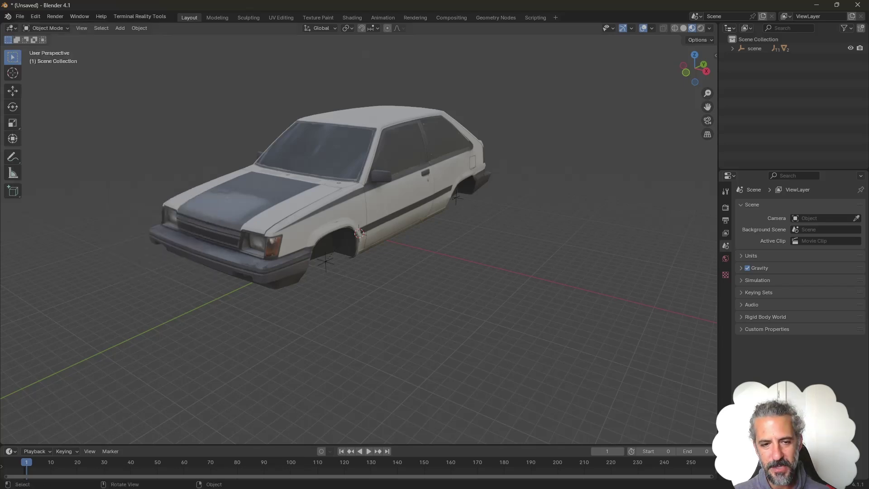
Step: Switch to the browser, reload the 4x4 Evolution Revival Project site from 4x4evolution.net, and open its Modding Tools page
mouse_move(134, 478)
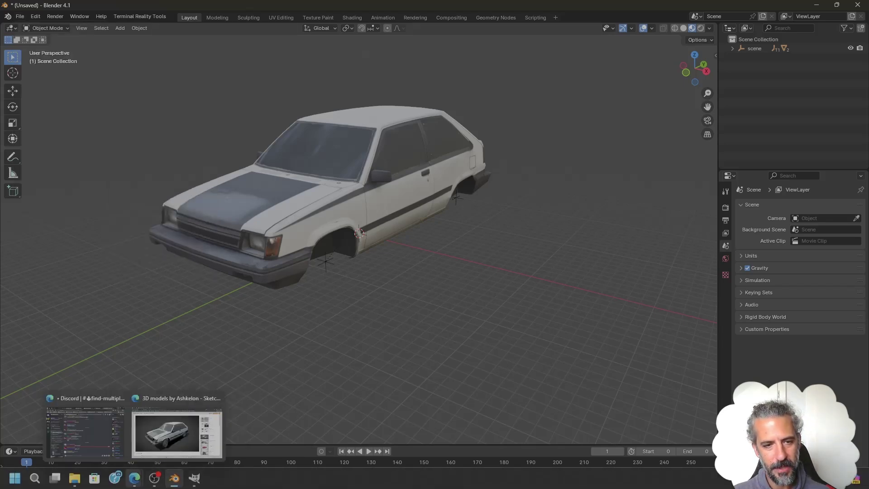
click(177, 433)
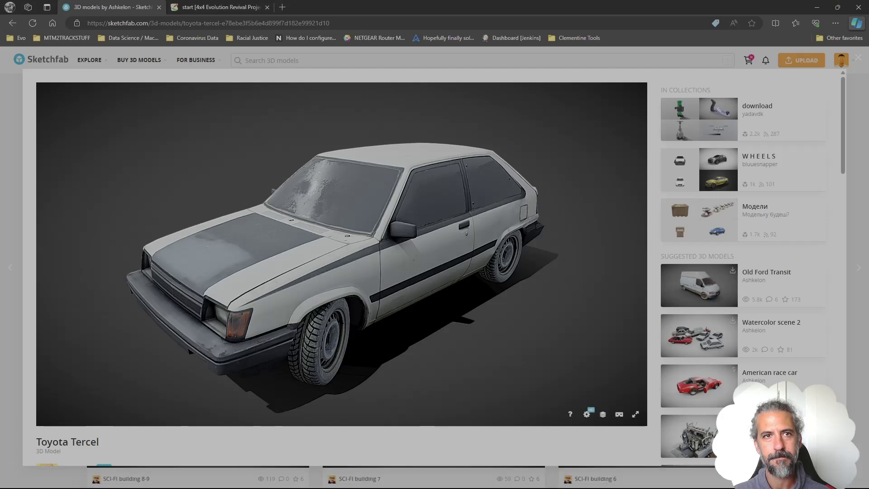
key(ctrl+Tab)
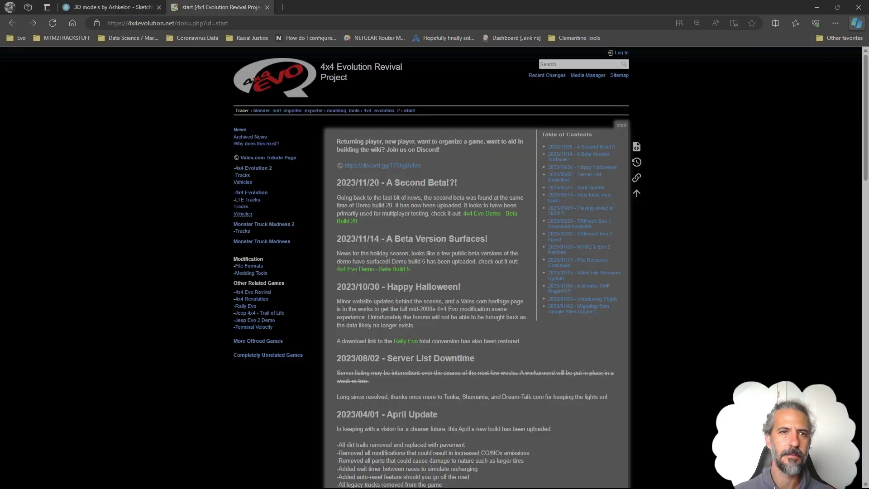
drag(228, 23, 176, 23)
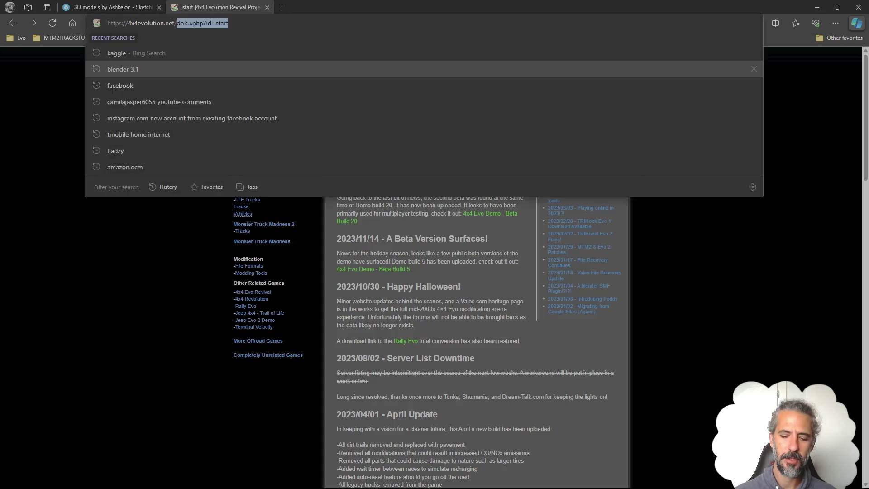
key(BackSpace)
key(Return)
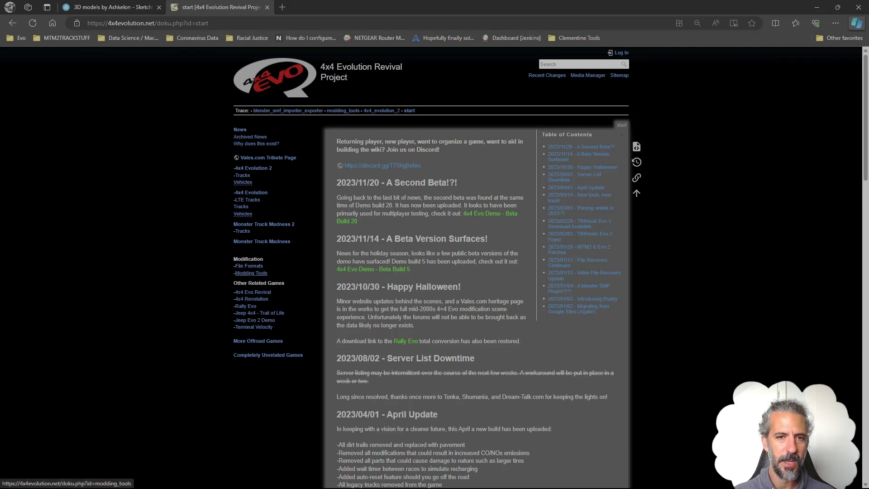
click(251, 273)
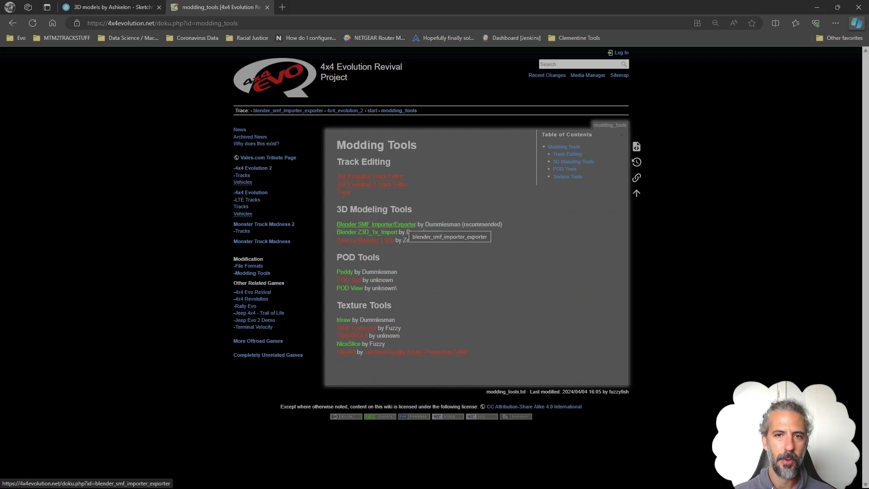
Step: Open the Blender SMF Importer/Exporter page in a new tab and go through its release 1.10 link to the main page of the SMFImportExport repository
middle_click(404, 225)
click(324, 6)
scroll(431, 267, down, 1)
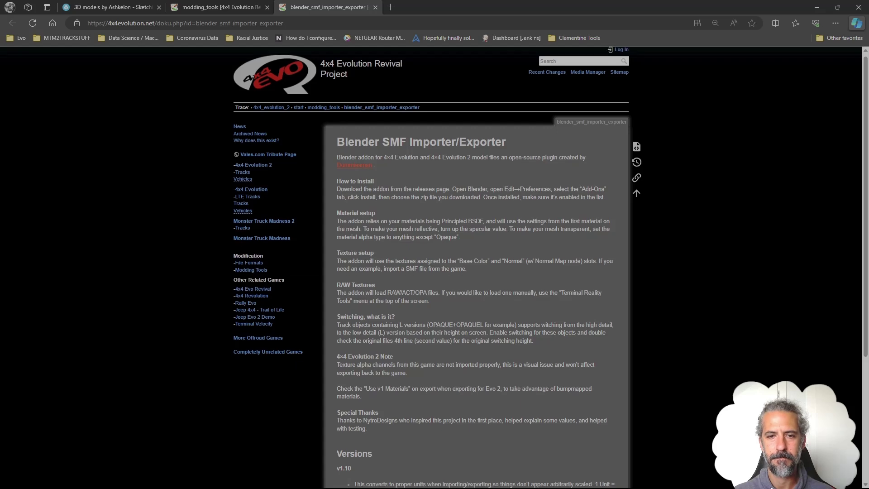
scroll(476, 267, down, 4)
click(376, 407)
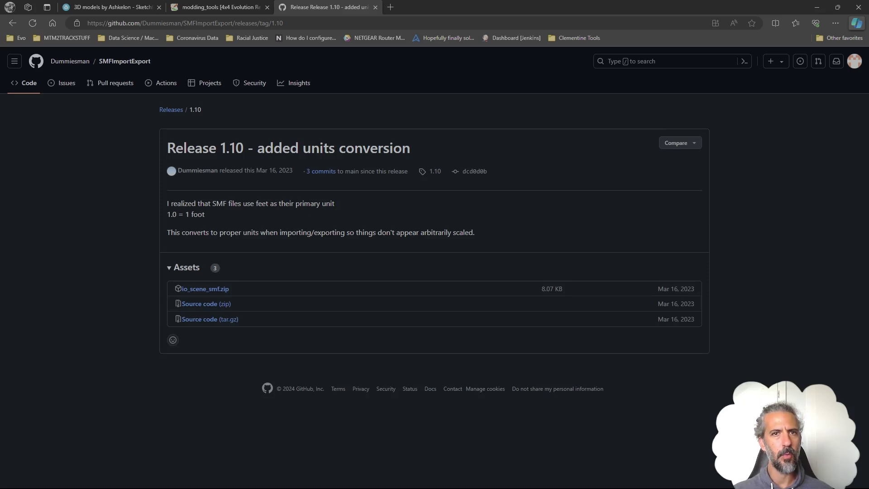
drag(283, 23, 235, 23)
key(BackSpace)
key(Return)
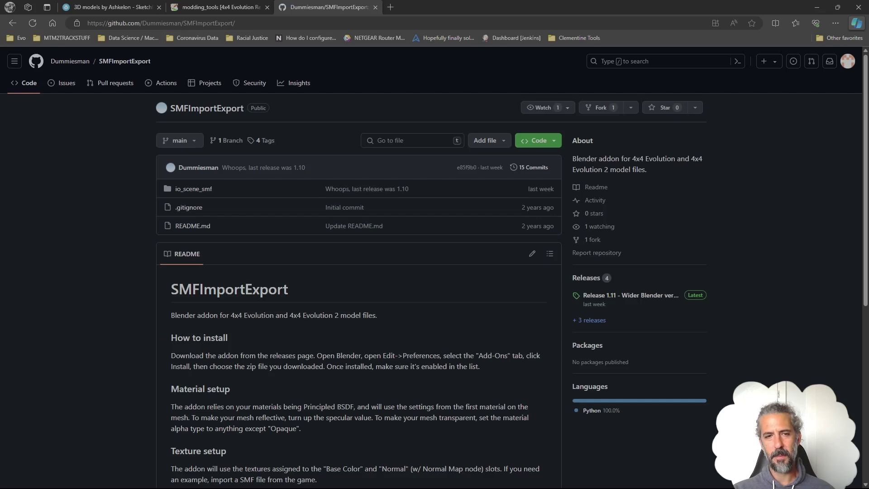
Step: Read the SMFImportExport README on installation, material and texture setup, and the 4x4 Evolution 2 notes
scroll(435, 267, down, 1)
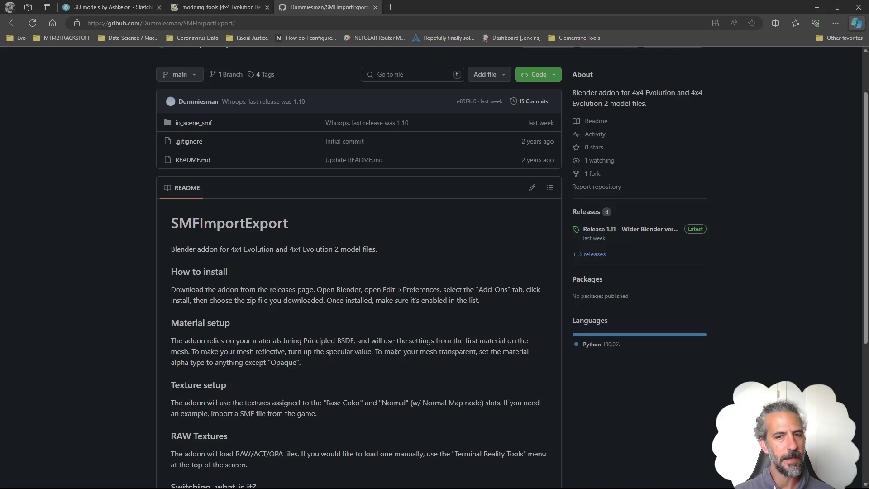
scroll(435, 267, up, 2)
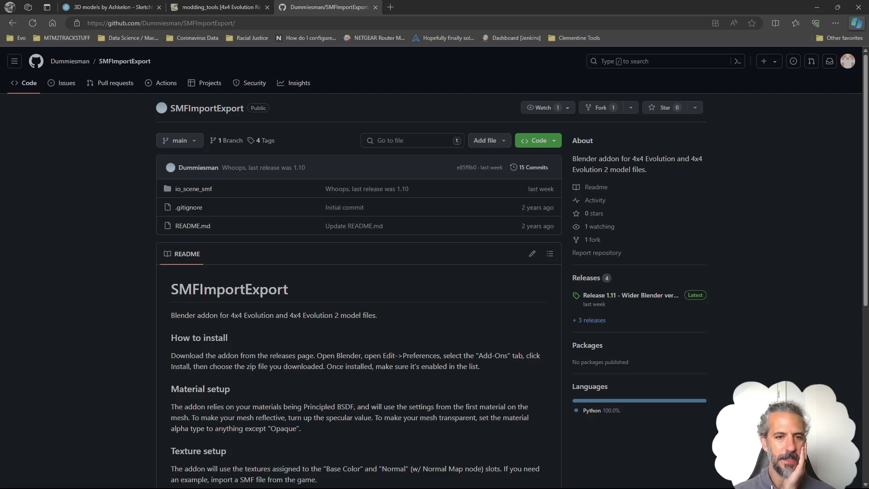
scroll(181, 322, down, 2)
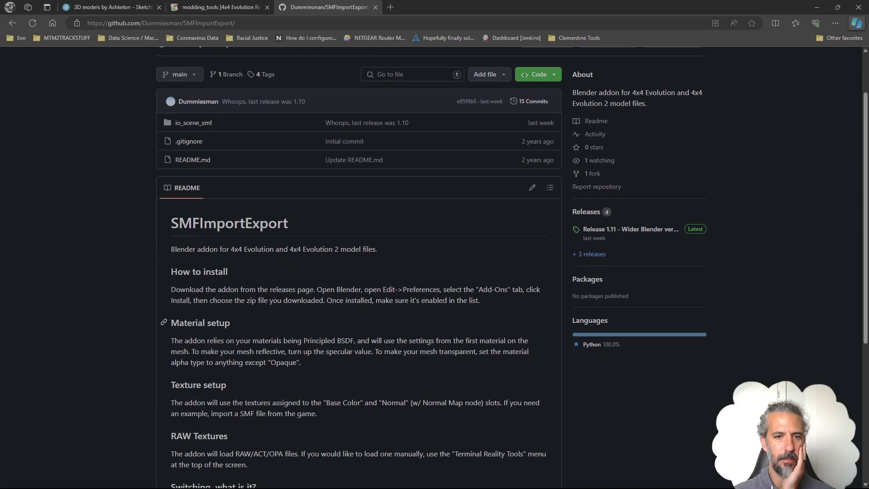
scroll(181, 323, down, 4)
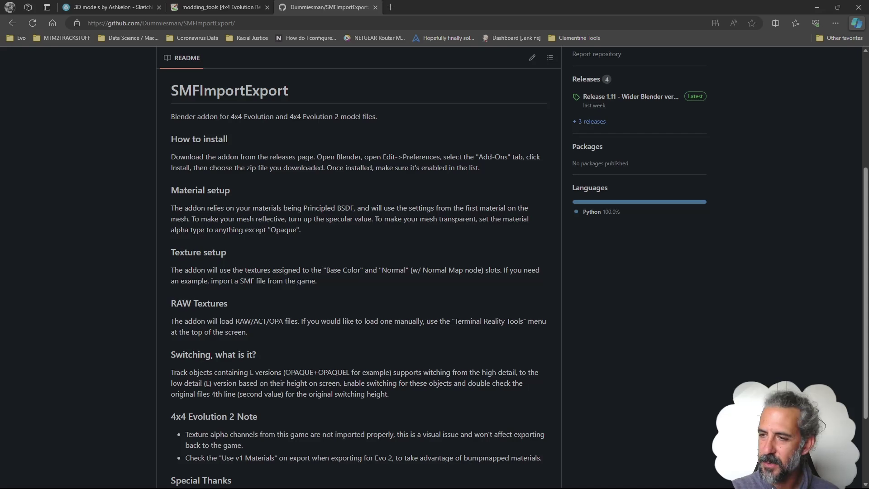
scroll(435, 267, down, 2)
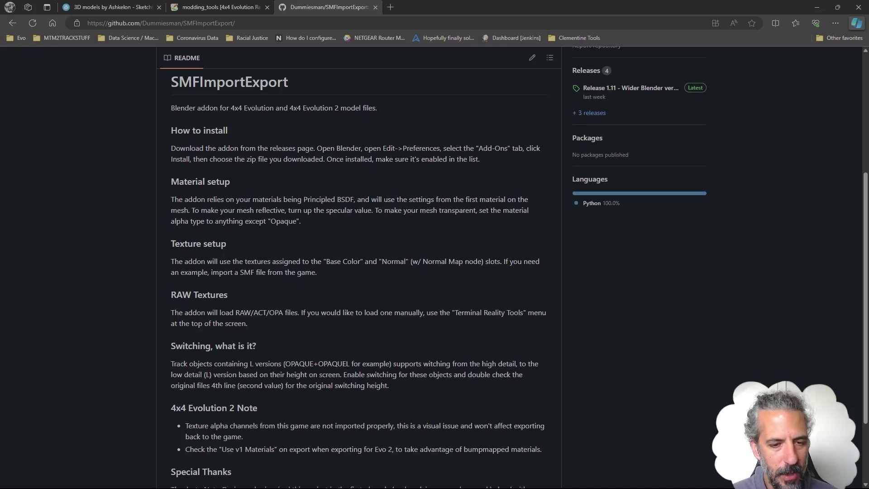
scroll(435, 267, up, 5)
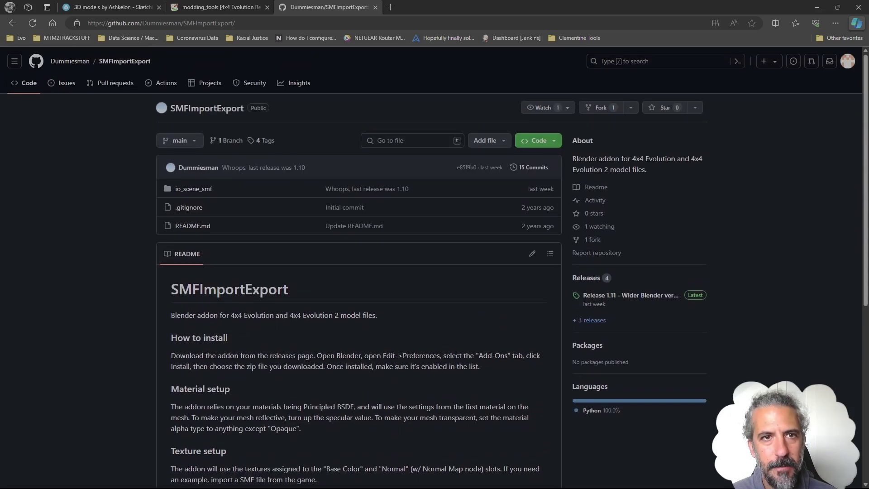
mouse_move(263, 168)
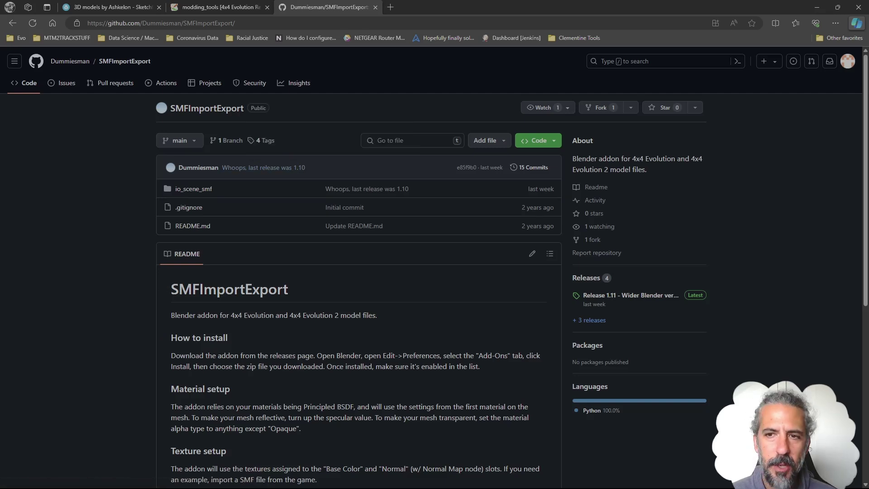
Step: Return to the wiki's Modding Tools page and open the page for the Poddy tool
click(217, 6)
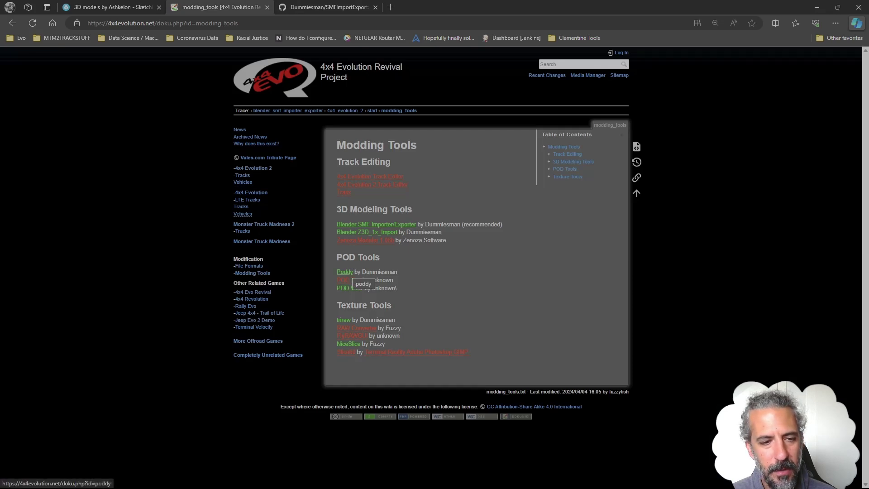
click(345, 272)
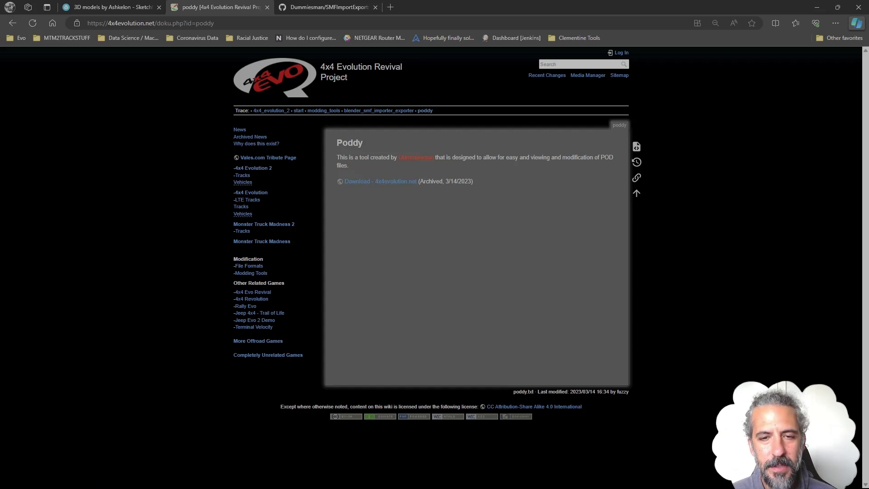
Step: Switch back to Blender and inspect the wheelless car body from its front corner
mouse_move(181, 488)
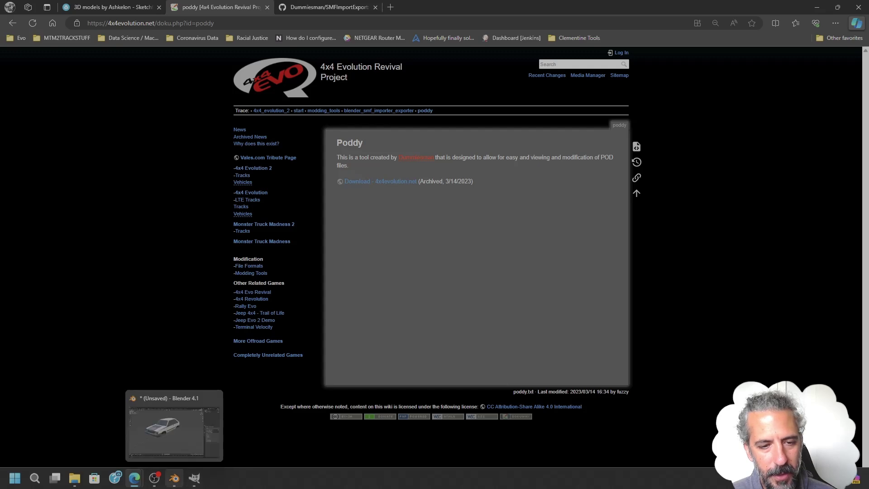
click(174, 478)
middle_drag(316, 272, 394, 285)
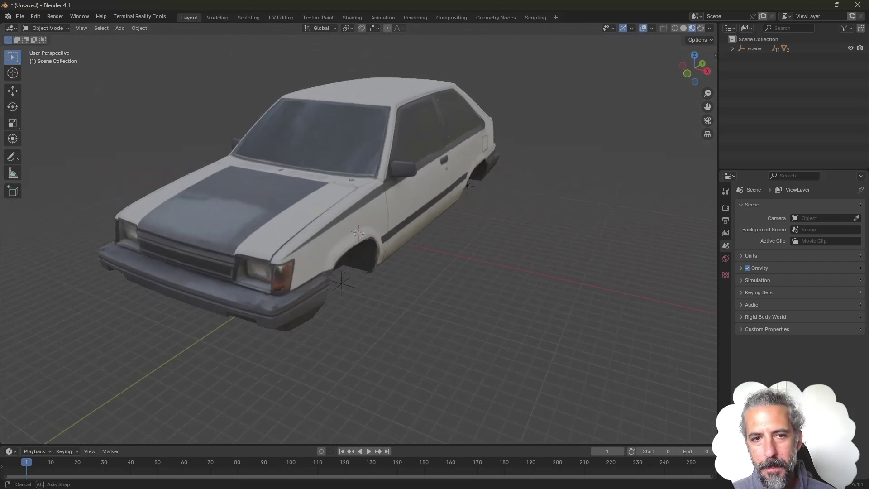
mouse_move(290, 244)
middle_down()
mouse_move(217, 236)
mouse_move(326, 245)
mouse_move(297, 244)
middle_up()
mouse_move(359, 233)
middle_down()
mouse_move(330, 233)
mouse_move(359, 233)
middle_up()
Step: Switch to File Explorer and open the Poddy_1_0_0 folder inside MTM2tools on the SD256gb (F:) drive
mouse_move(154, 484)
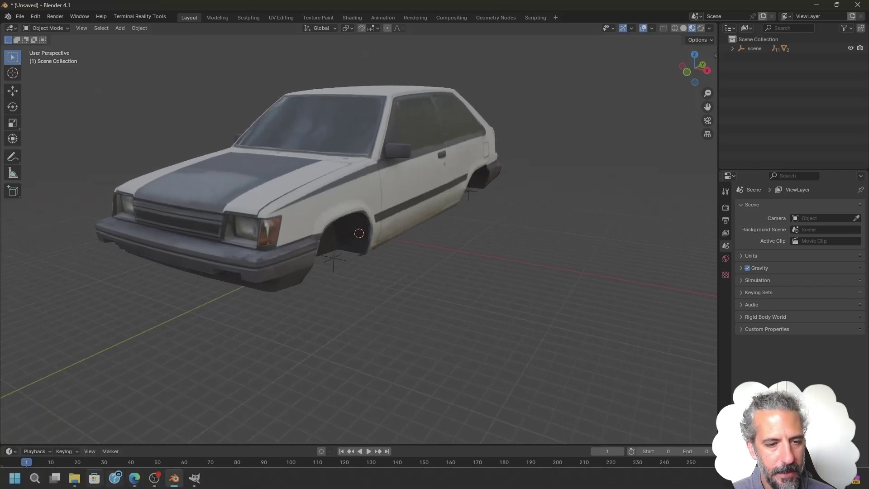
click(74, 478)
scroll(156, 299, down, 3)
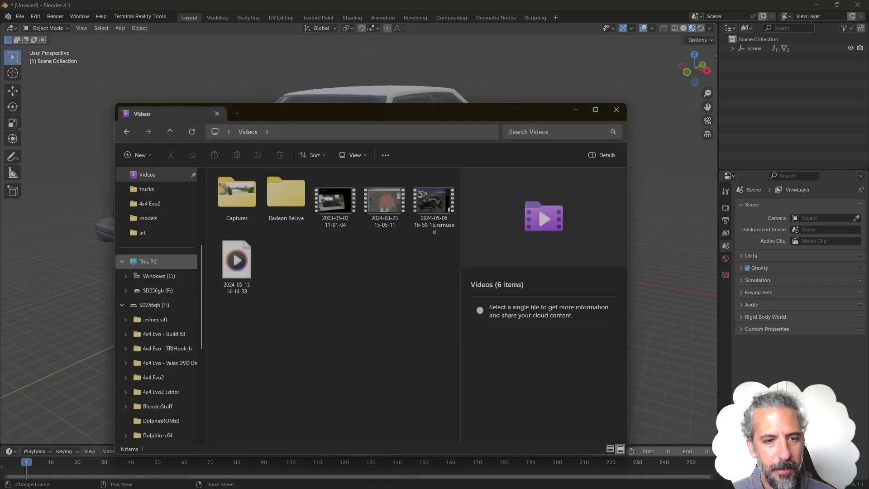
scroll(156, 376, down, 3)
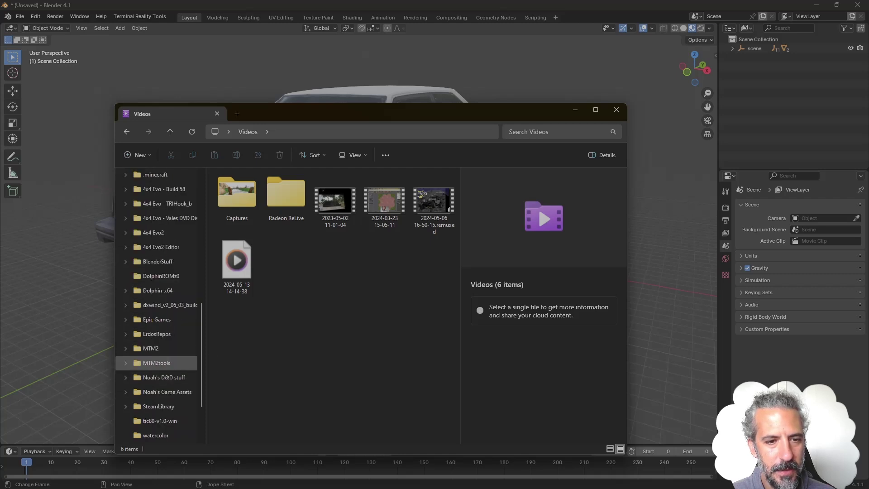
click(156, 363)
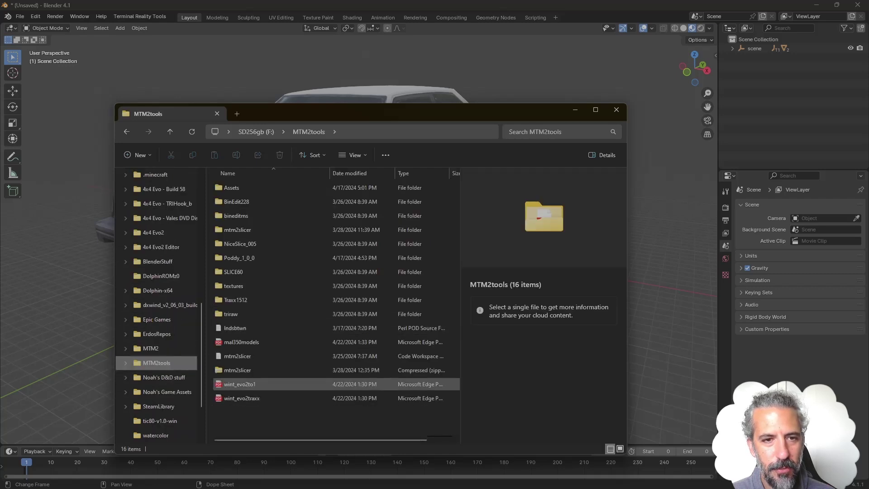
click(254, 258)
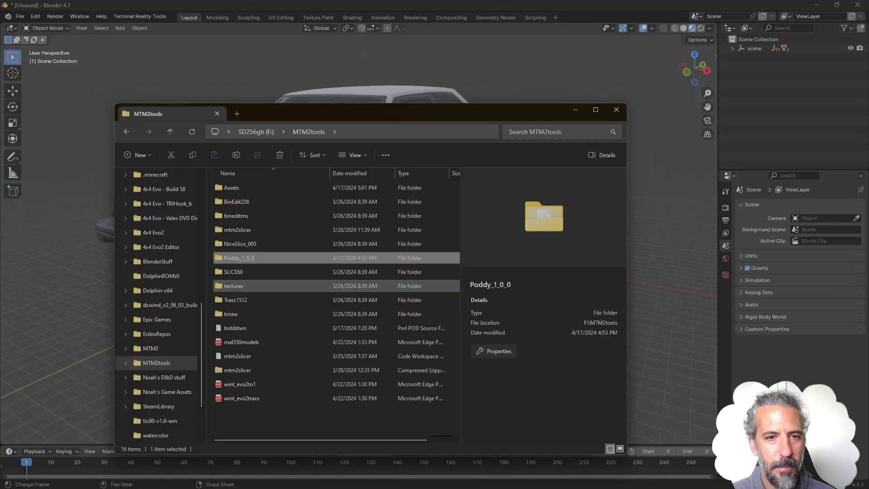
scroll(159, 291, up, 2)
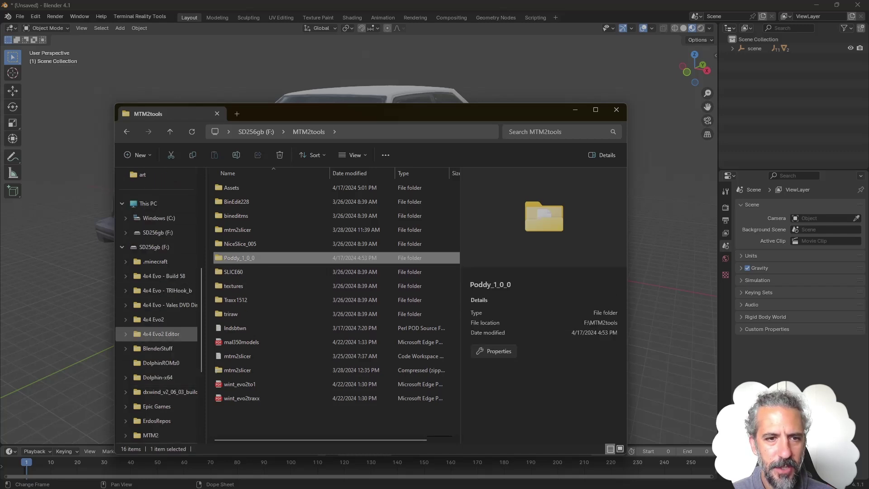
double_click(240, 257)
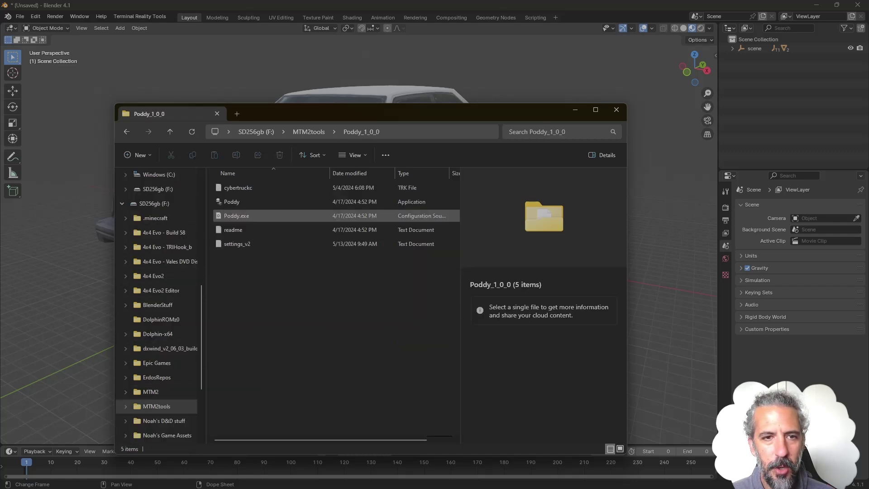
Step: Launch Poddy from its folder, open the recent archive fordWRC.pod, expand its contents, and minimize the File Explorer window
double_click(231, 201)
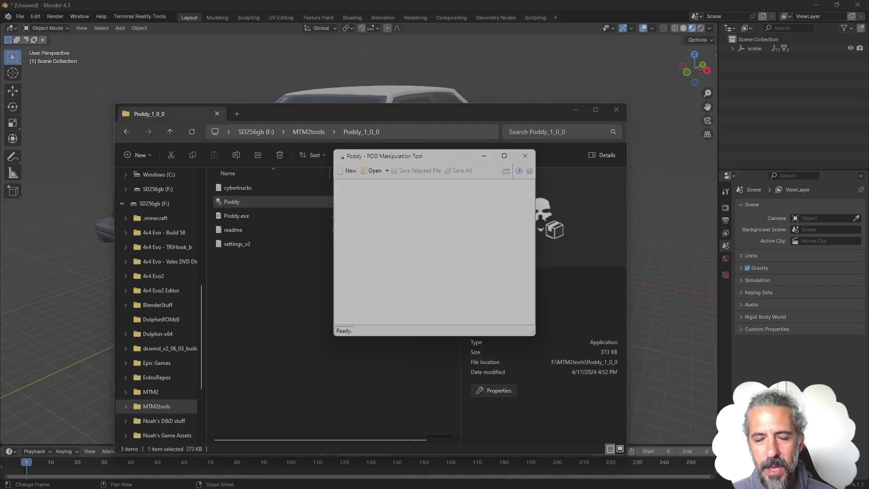
click(387, 170)
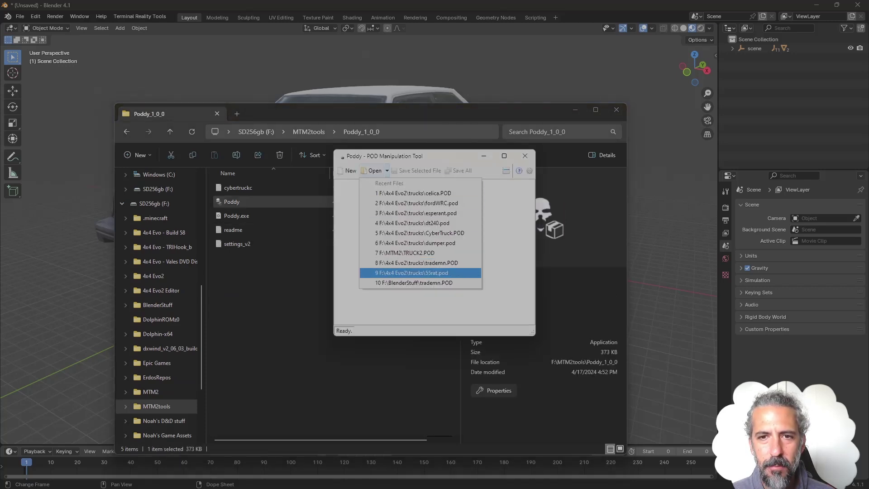
click(415, 203)
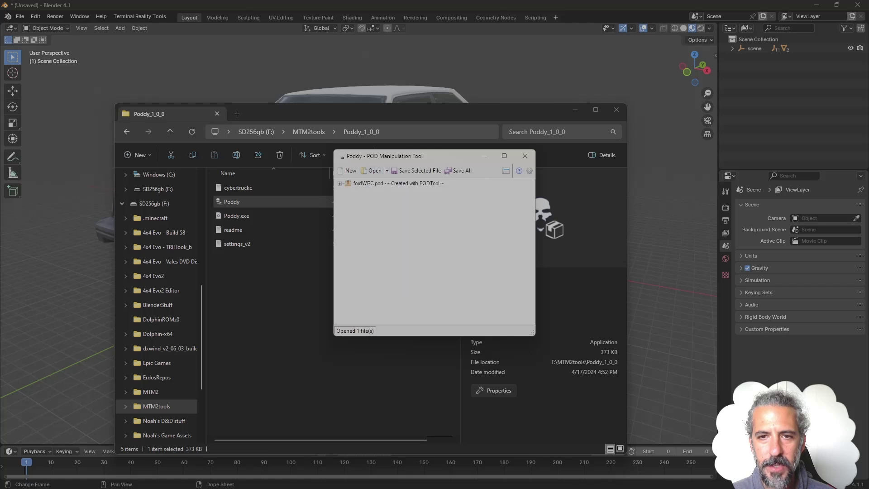
double_click(398, 184)
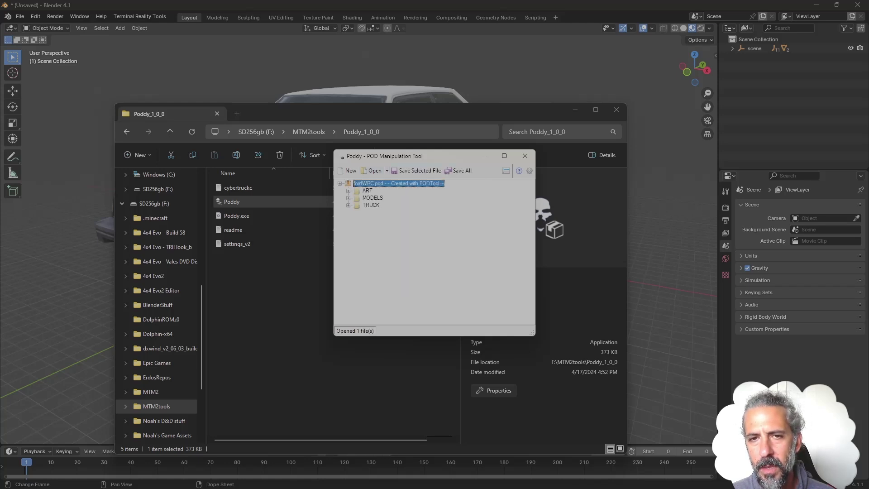
drag(408, 156, 504, 187)
click(575, 110)
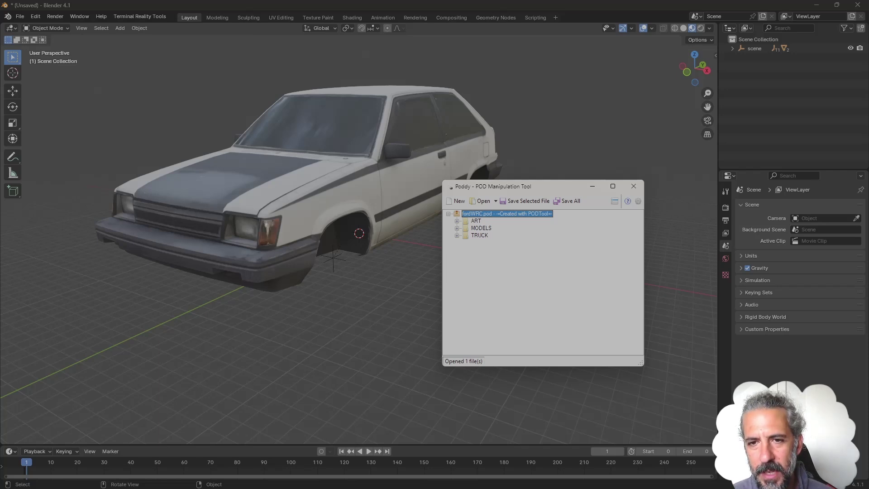
Step: Examine the files inside the TRUCK, MODELS and ART folders of fordWRC.pod
double_click(479, 236)
click(486, 242)
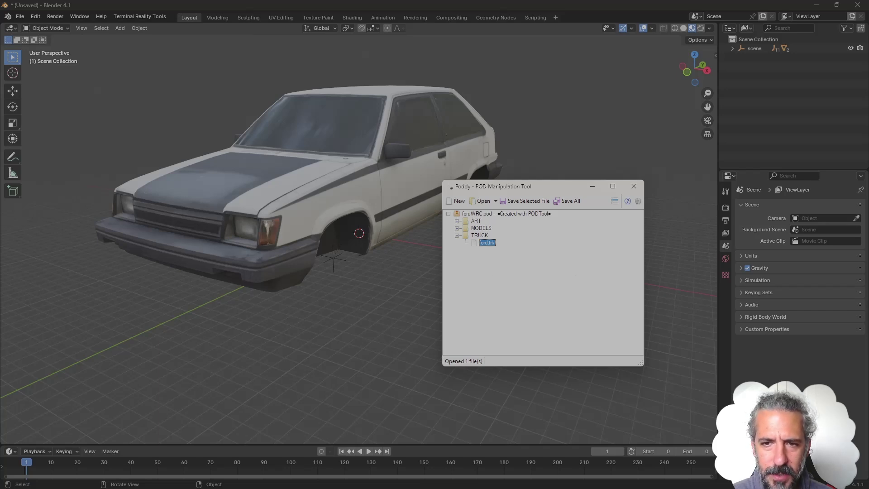
double_click(481, 228)
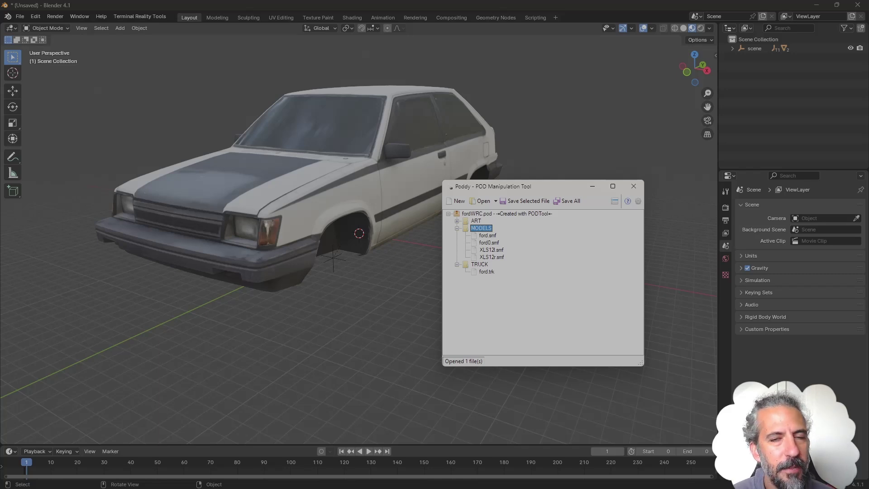
drag(520, 186, 626, 166)
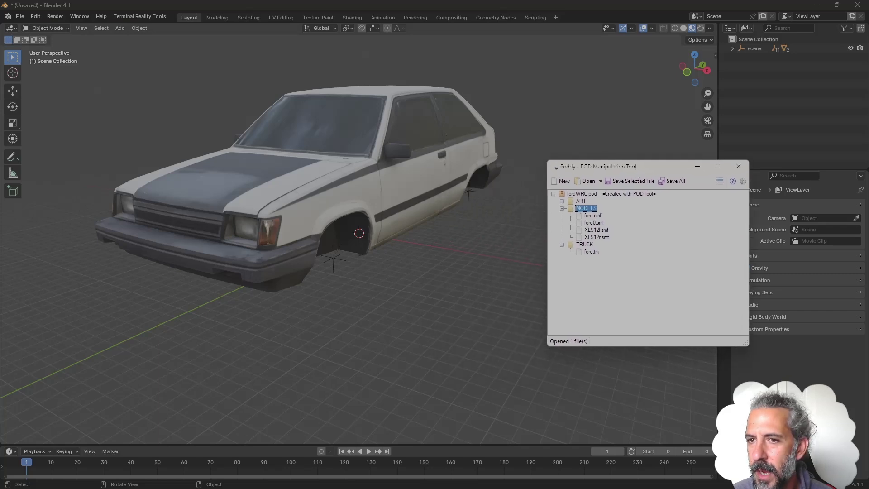
double_click(581, 201)
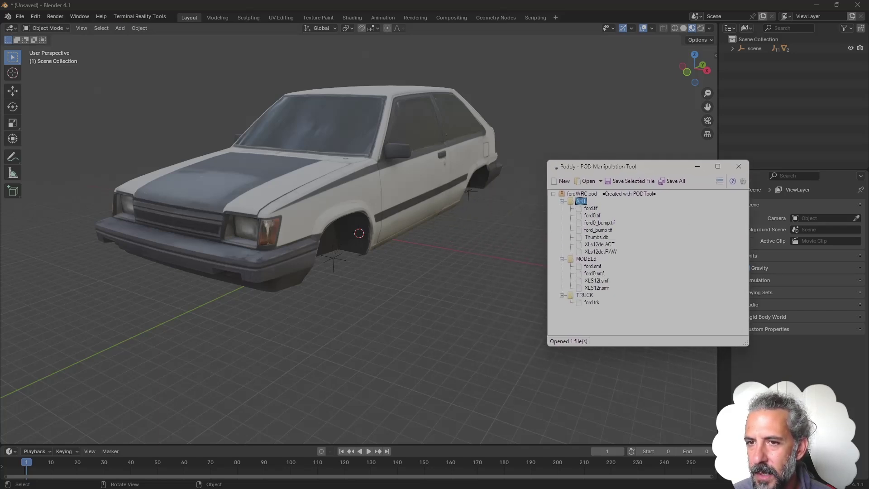
click(601, 251)
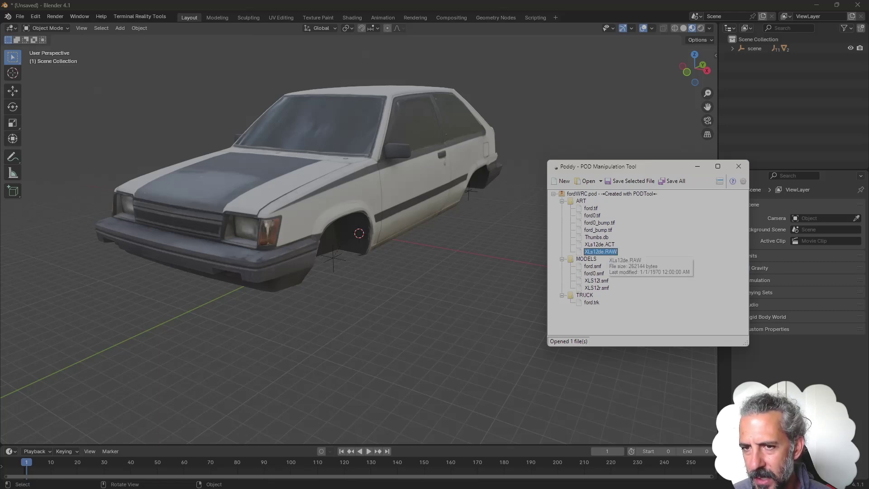
click(600, 222)
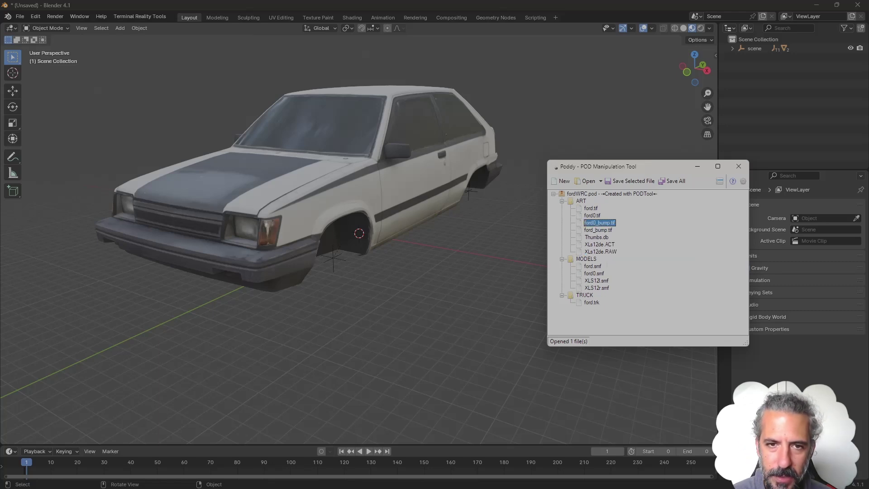
middle_drag(362, 226, 335, 227)
middle_drag(435, 294, 656, 294)
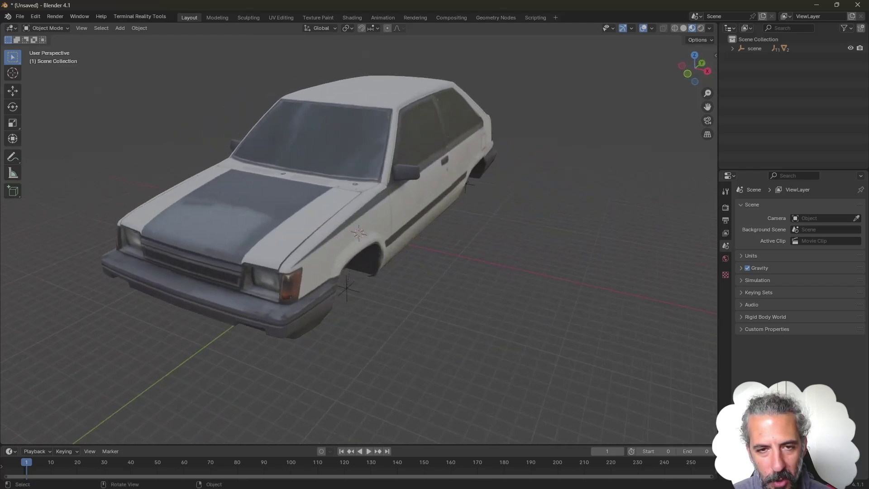
middle_drag(362, 294, 339, 278)
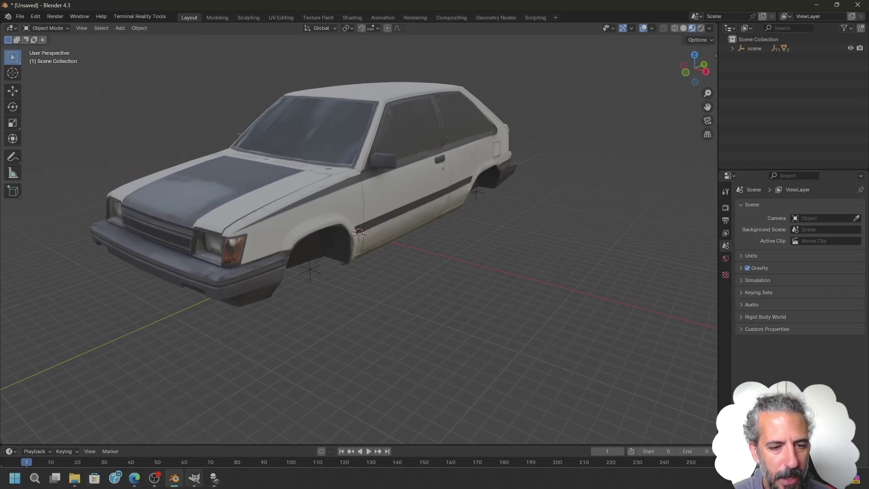
Step: Switch back to Poddy and look through its save, recent-file and file commands for a way to extract the archive
click(214, 479)
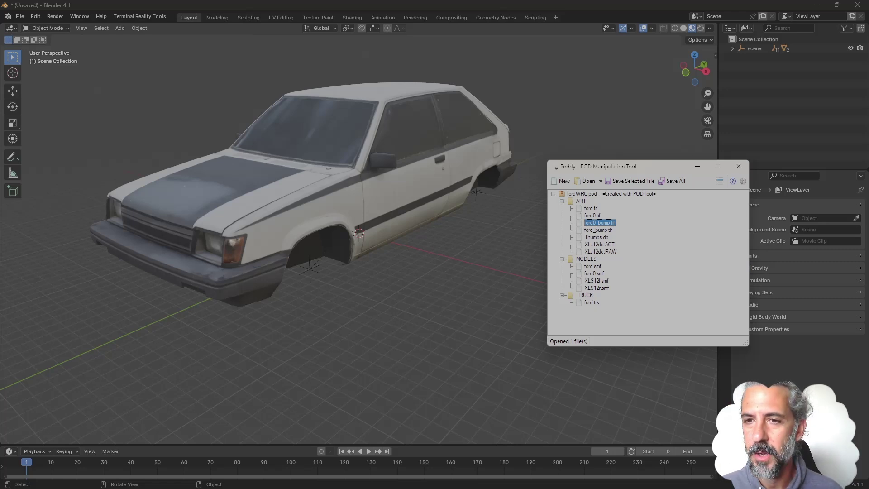
drag(636, 168, 613, 164)
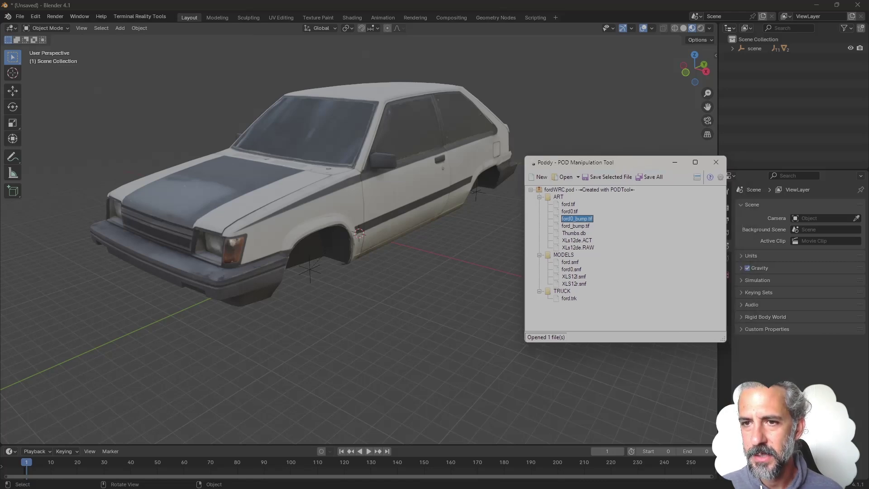
click(650, 177)
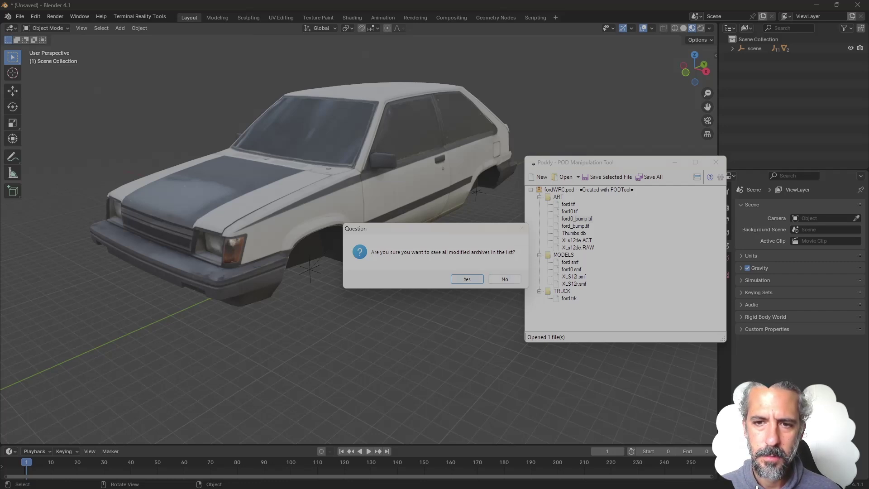
click(504, 279)
click(578, 177)
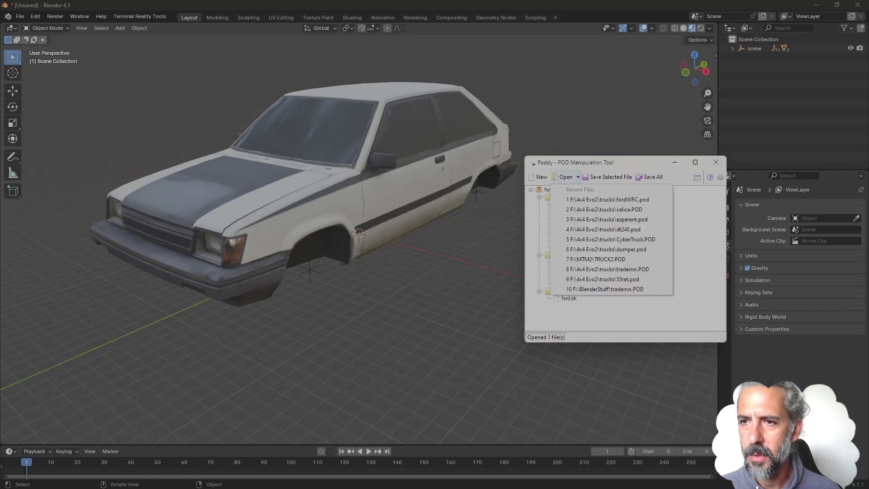
click(577, 177)
click(695, 176)
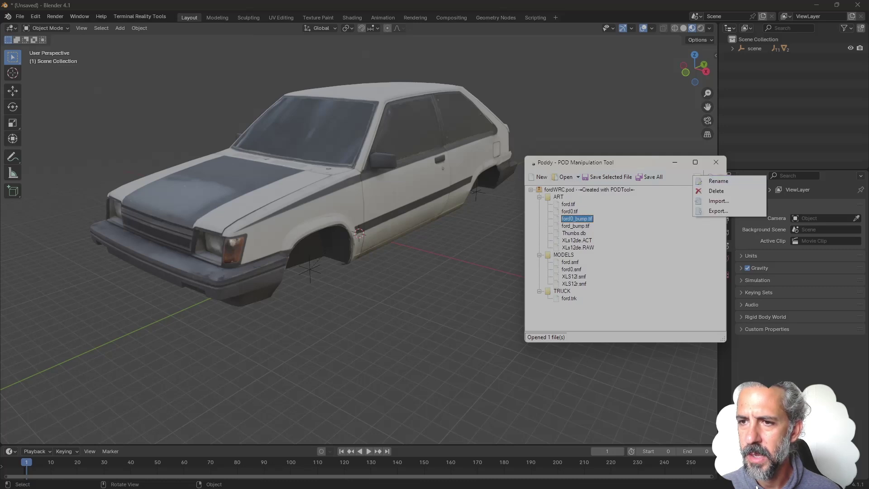
Step: Try to export the whole fordWRC.pod archive with F:\BlenderStuff\FordWRC as the extraction path, and cancel the folder selection
click(589, 190)
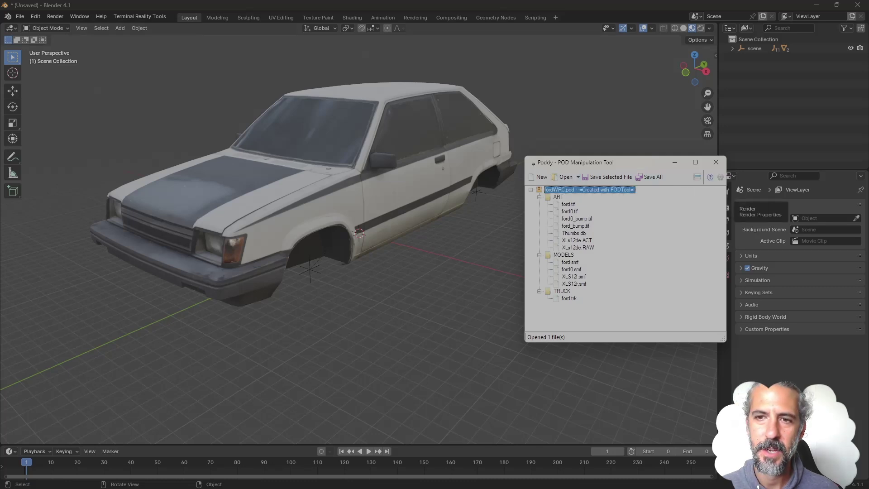
right_click(592, 189)
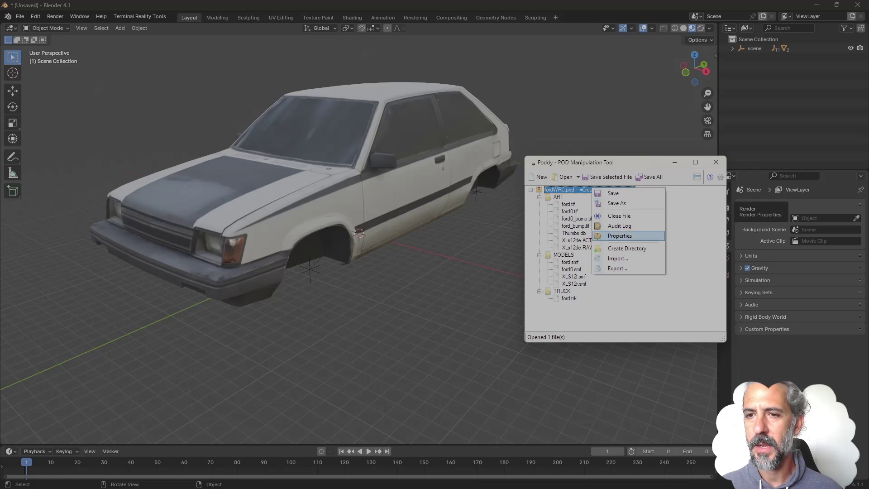
click(617, 269)
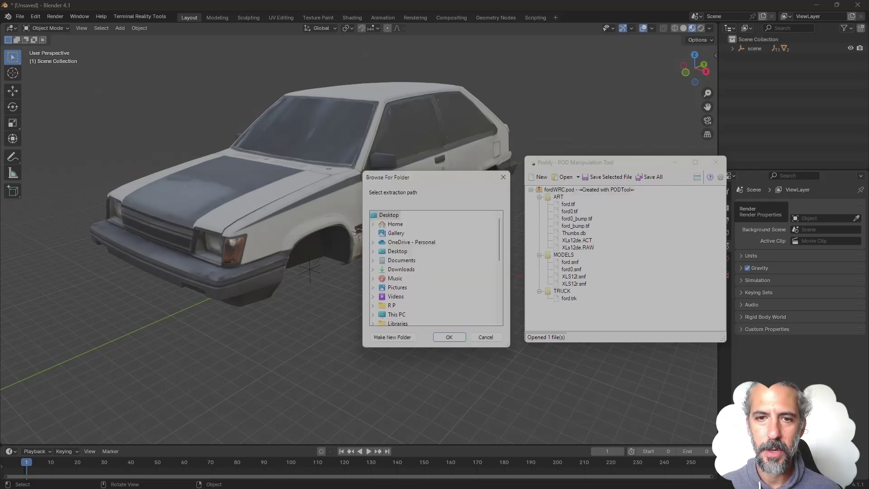
scroll(434, 280, down, 5)
scroll(435, 281, up, 1)
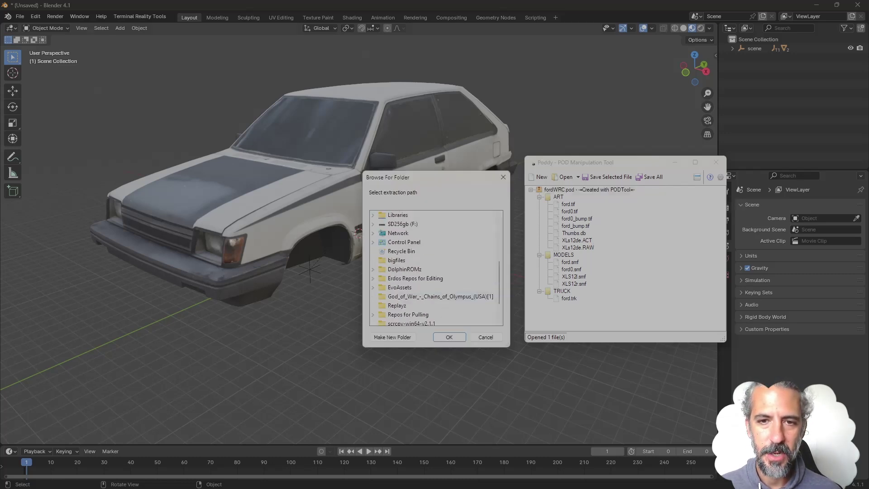
click(397, 224)
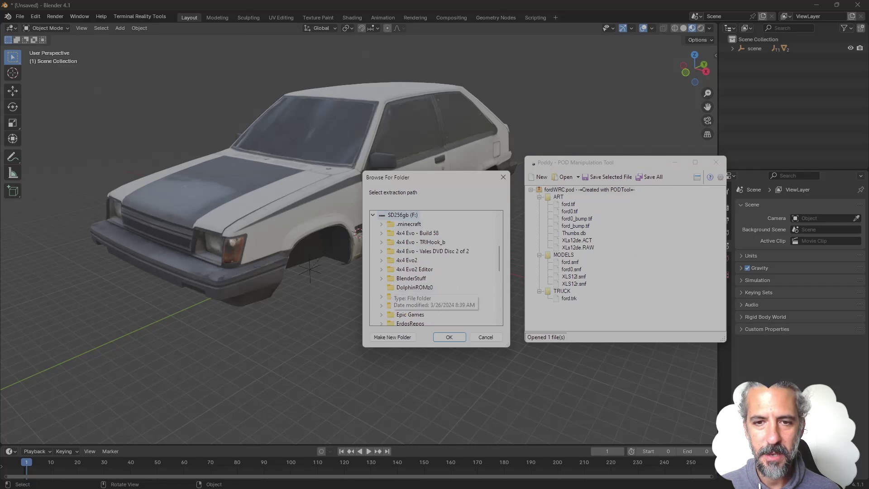
click(410, 269)
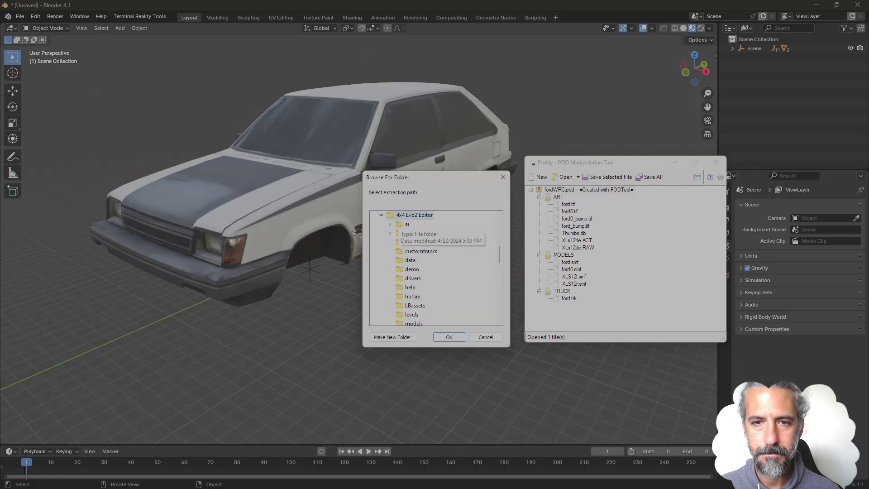
click(381, 215)
scroll(419, 267, up, 2)
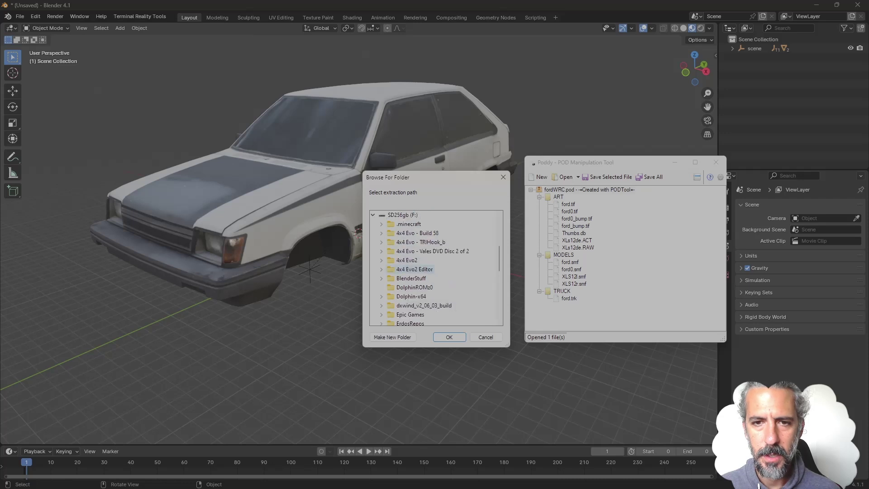
click(411, 278)
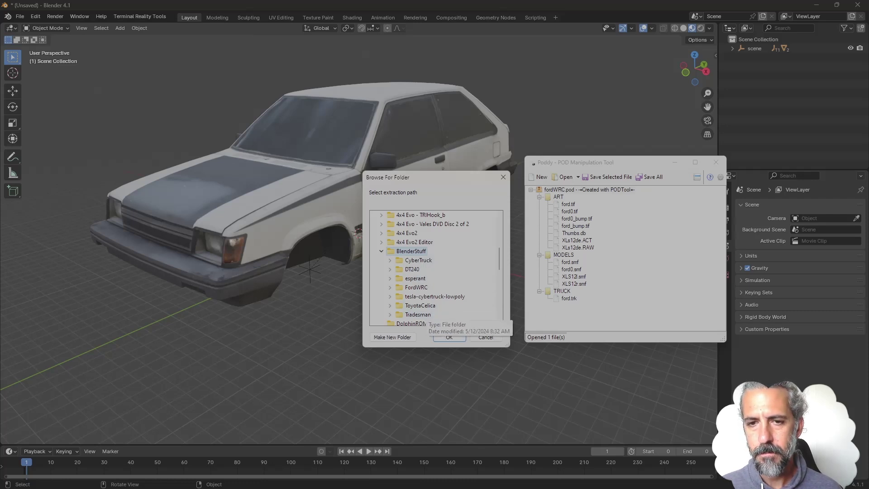
click(416, 287)
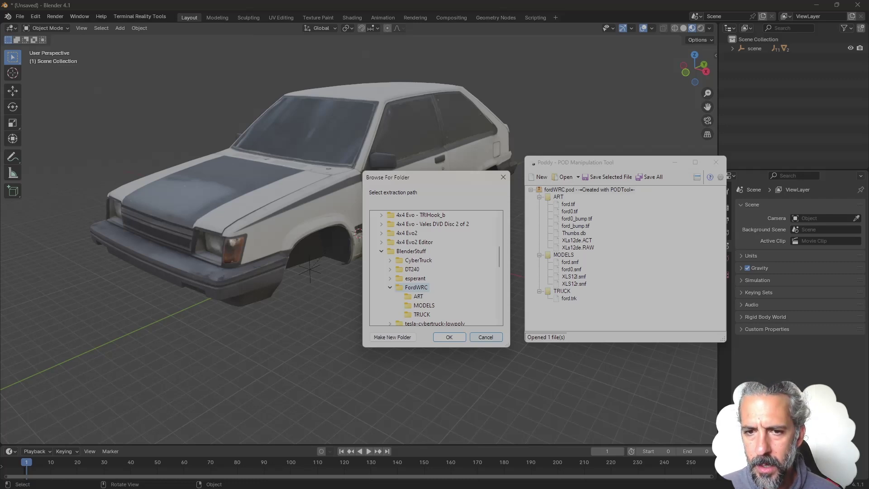
click(485, 337)
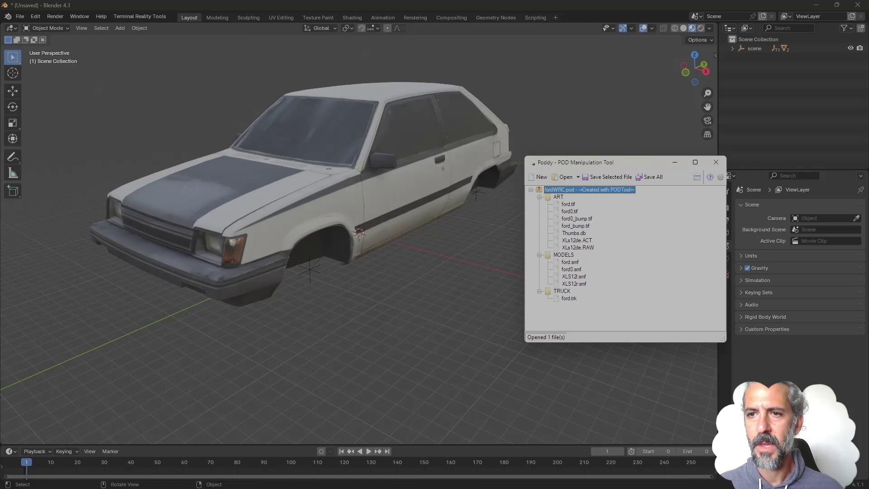
drag(588, 164, 632, 241)
middle_drag(475, 240, 443, 251)
middle_drag(520, 326, 457, 335)
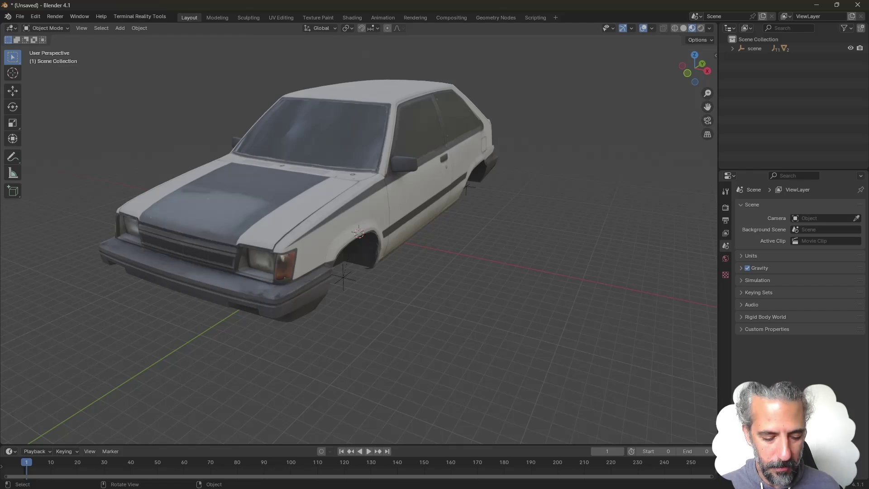
key(shift)
mouse_move(407, 253)
middle_down()
mouse_move(344, 233)
mouse_move(407, 244)
middle_up()
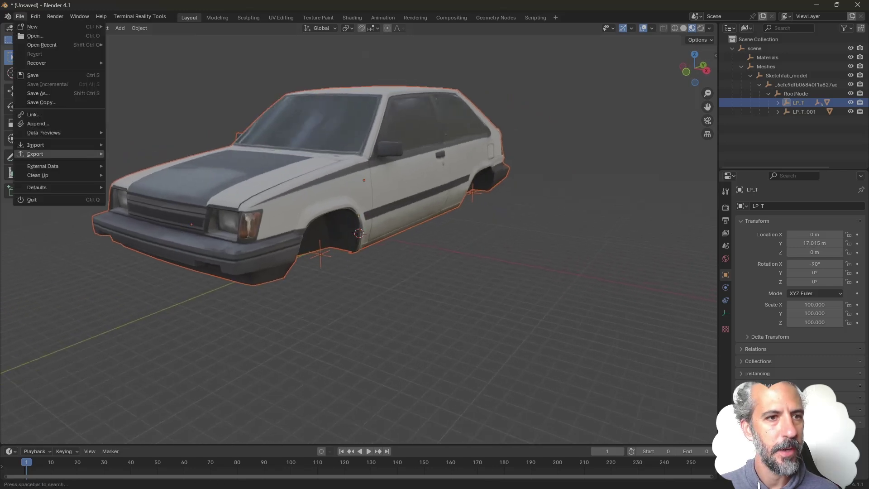
Step: Import the 4x4 Evolution SMF model ford.smf from F:\BlenderStuff\FordWRC\MODELS into the scene
mouse_move(35, 145)
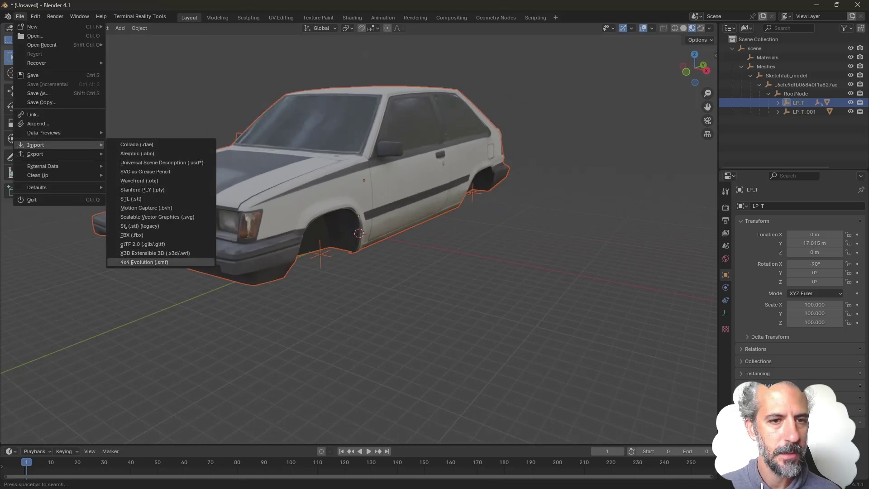
click(144, 263)
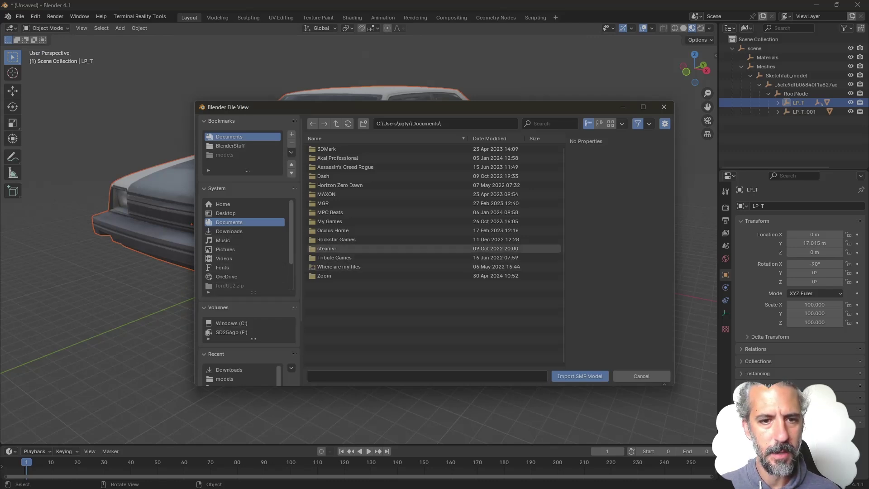
click(230, 146)
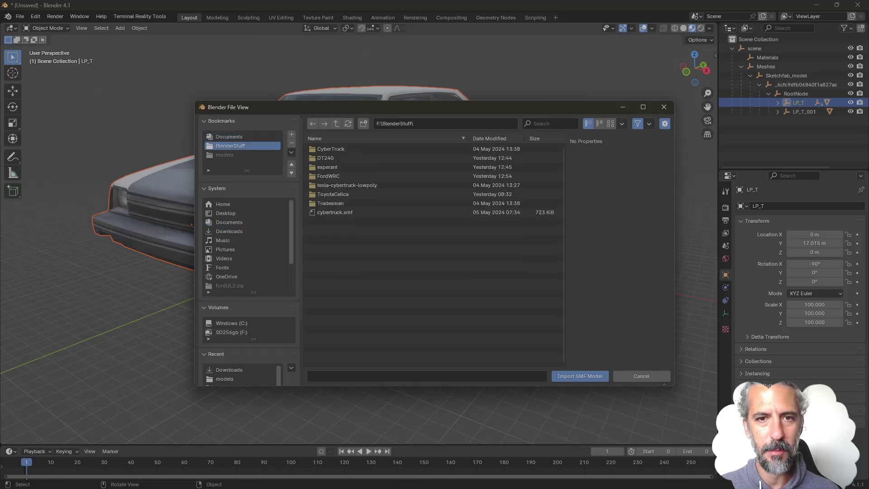
double_click(328, 176)
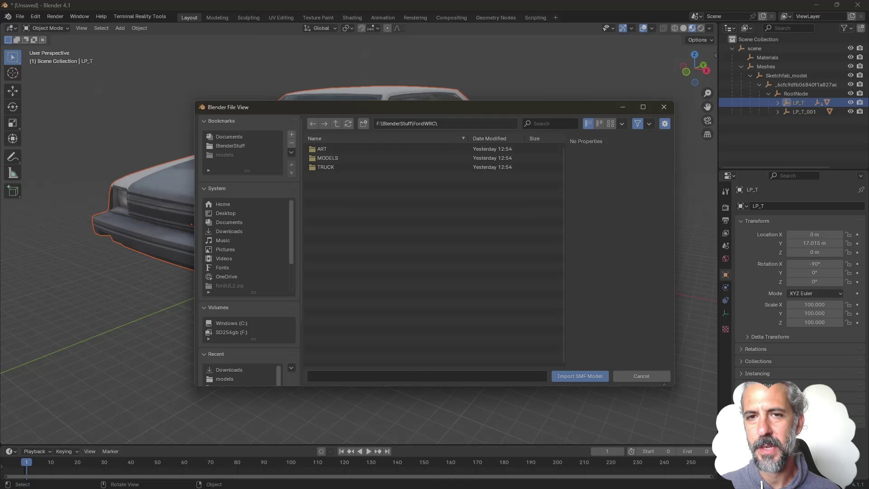
click(328, 158)
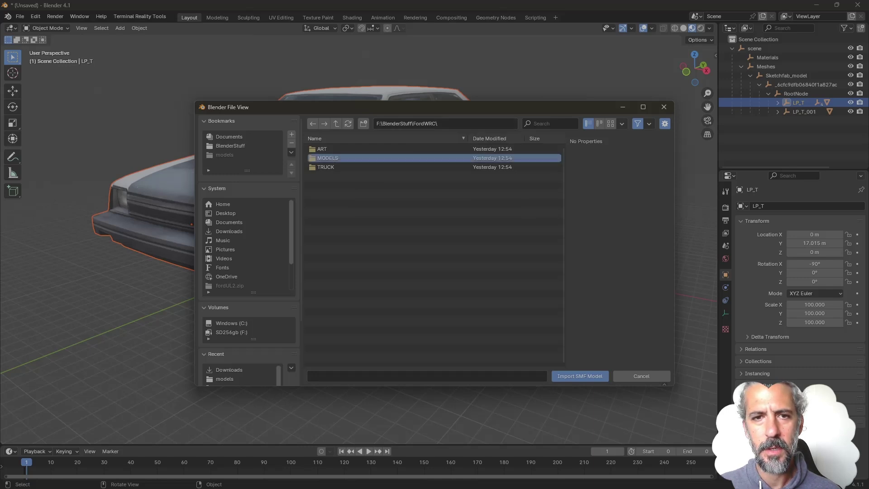
double_click(421, 158)
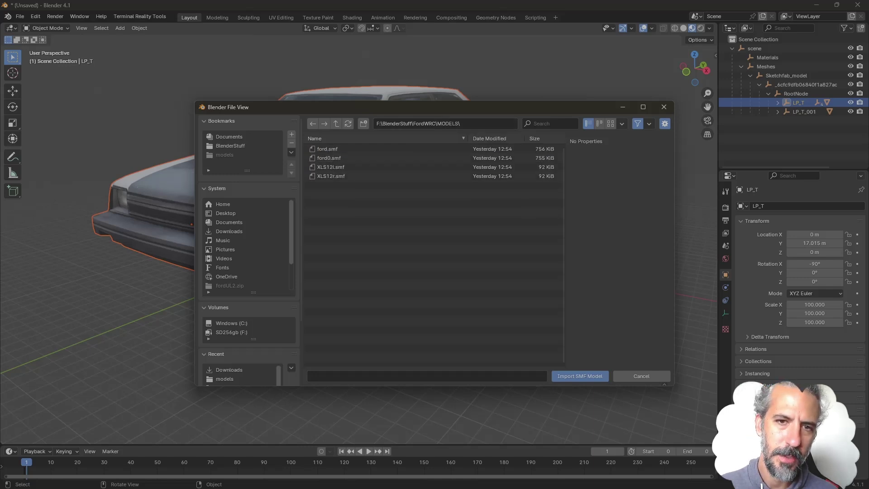
click(421, 149)
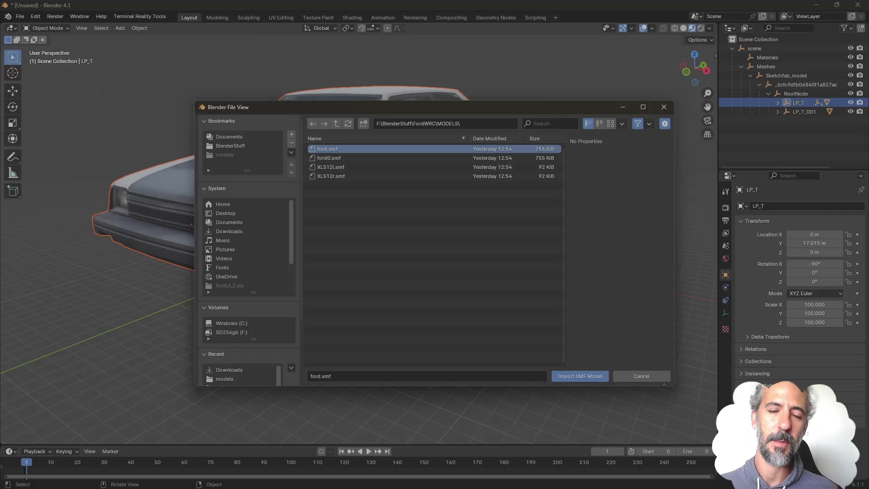
key(Return)
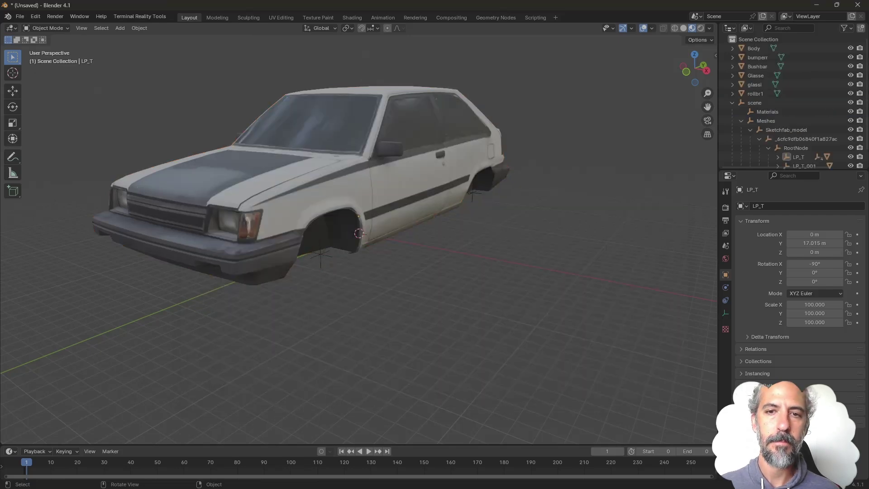
Step: Locate the imported Ford model near the scene origin and compare its size with the Tercel
middle_drag(390, 218, 359, 183)
middle_drag(358, 235, 357, 235)
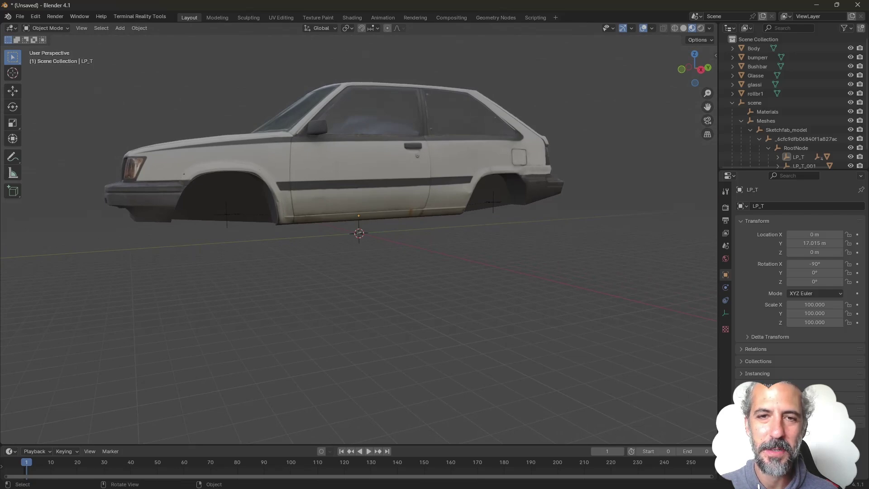
middle_drag(358, 235, 358, 235)
scroll(359, 233, down, 15)
scroll(359, 233, up, 3)
scroll(359, 233, down, 2)
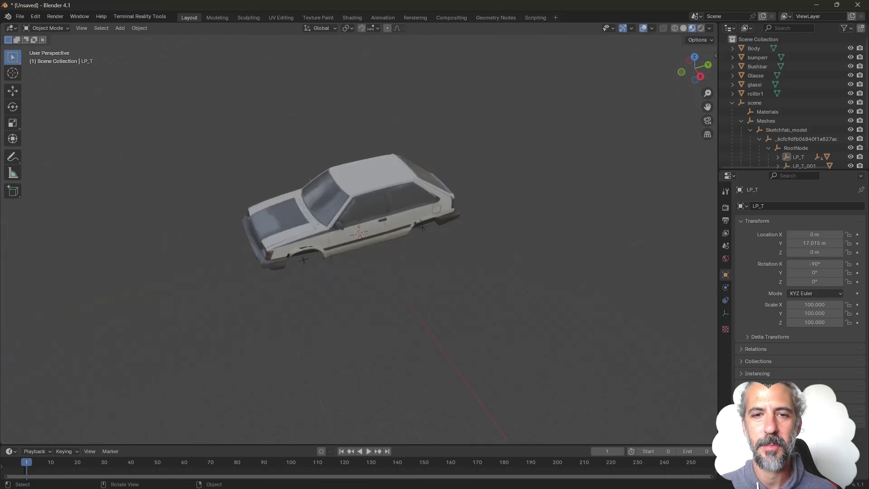
scroll(359, 233, up, 5)
middle_drag(357, 235, 370, 196)
scroll(358, 233, up, 9)
scroll(359, 233, up, 8)
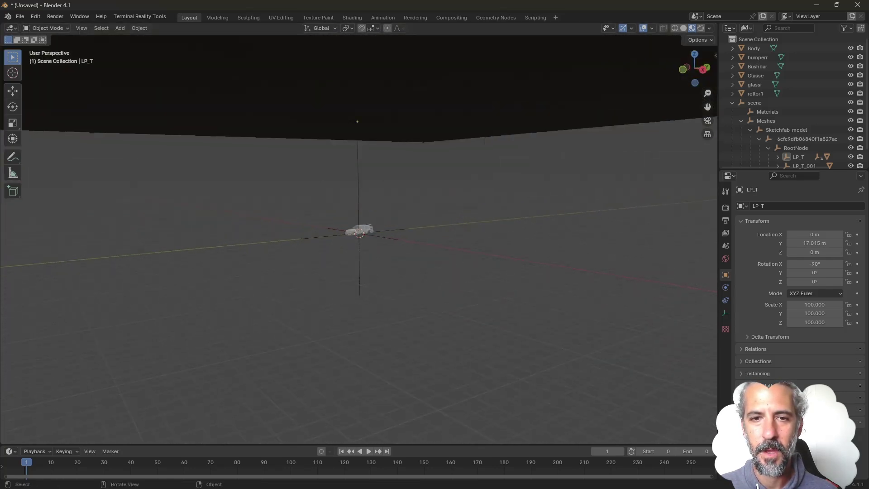
Step: Identify the overlapping parts of the imported Ford by selecting them one after another, and clear the selection
click(358, 233)
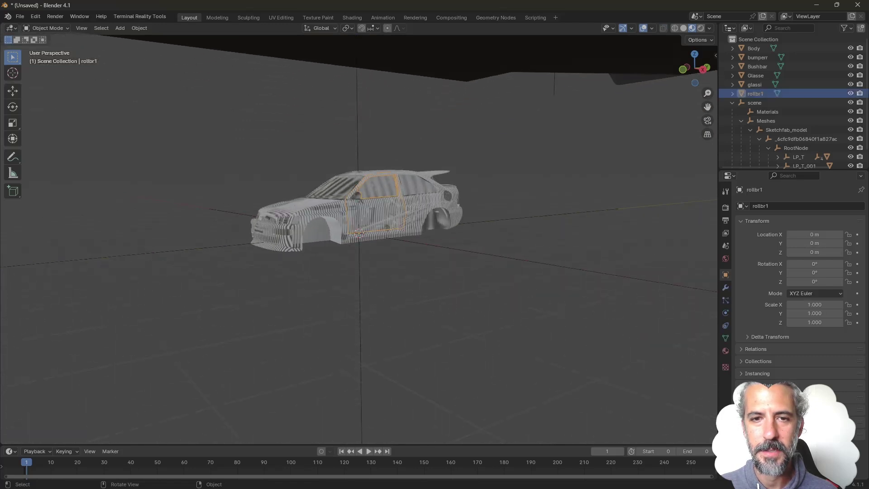
click(359, 233)
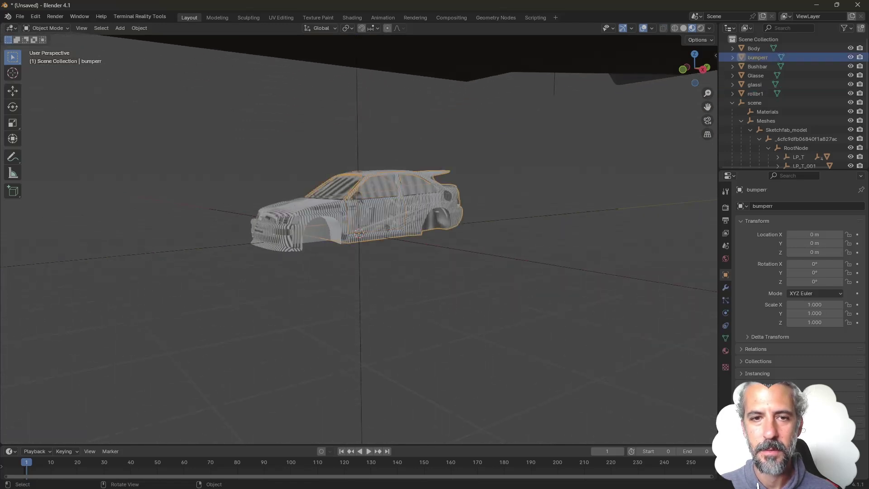
click(359, 233)
scroll(359, 233, down, 5)
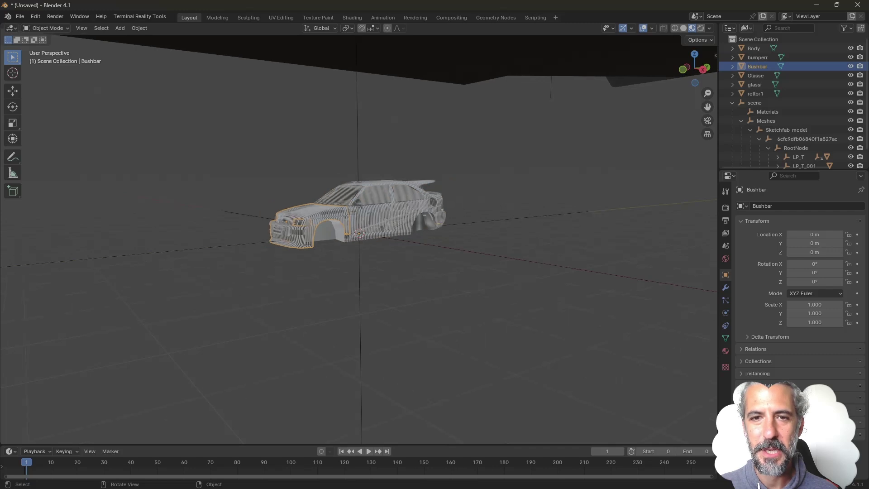
key(alt+a)
scroll(359, 233, down, 6)
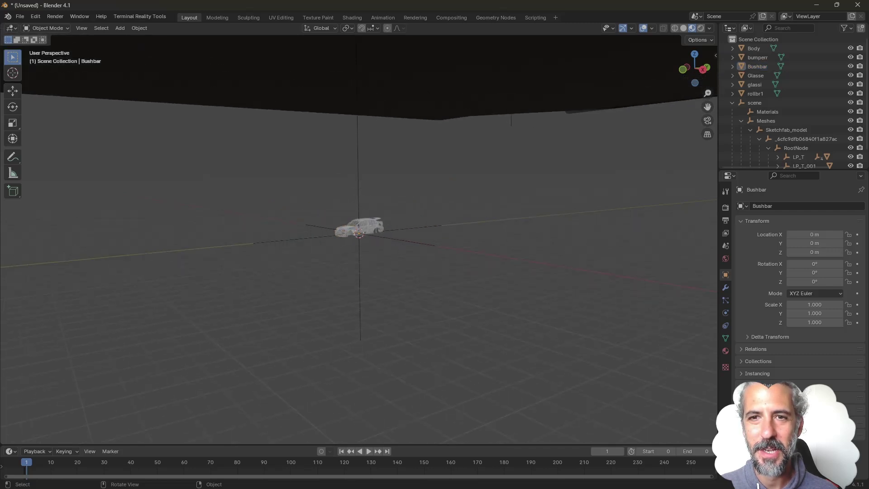
Step: Select the Tercel body mesh and scale it down uniformly to about 0.173
scroll(359, 233, up, 10)
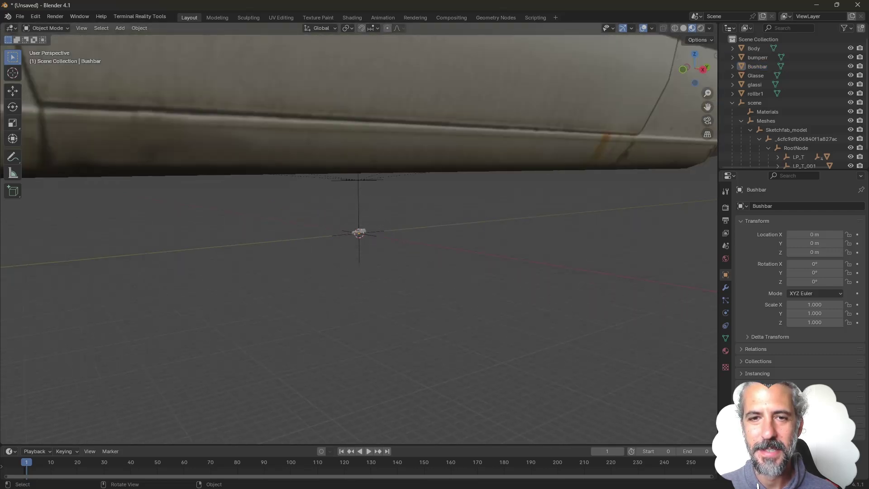
scroll(359, 181, down, 1)
click(359, 181)
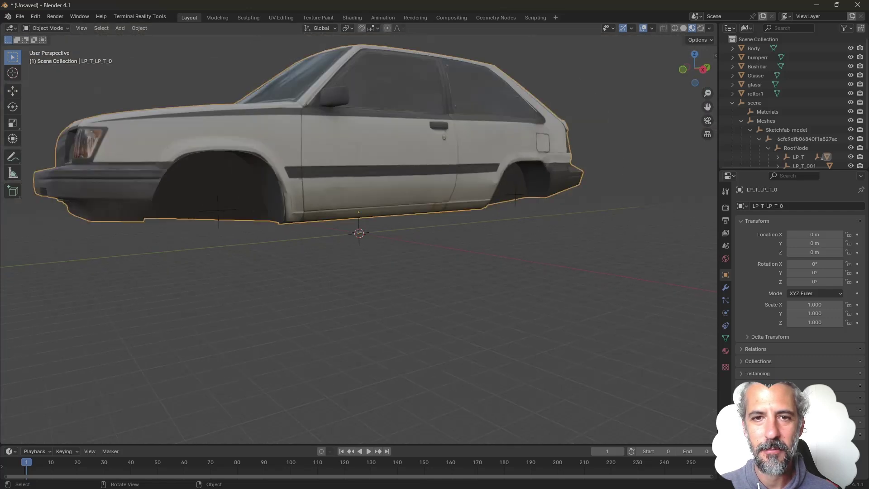
middle_drag(359, 233, 405, 259)
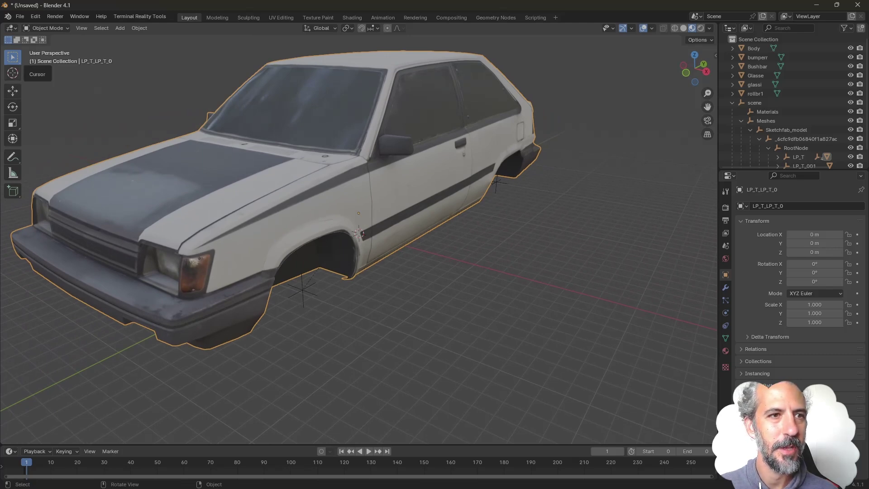
click(12, 123)
middle_drag(359, 233, 308, 209)
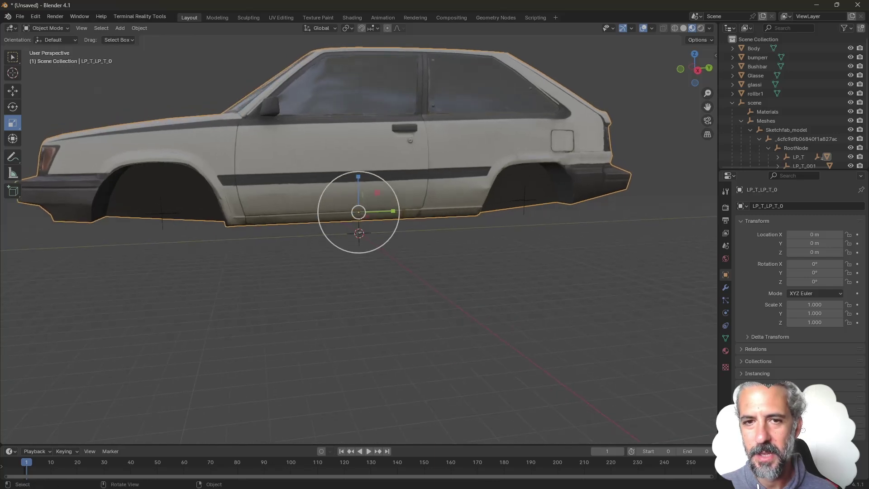
mouse_move(330, 204)
middle_down()
mouse_move(317, 196)
mouse_move(324, 201)
middle_up()
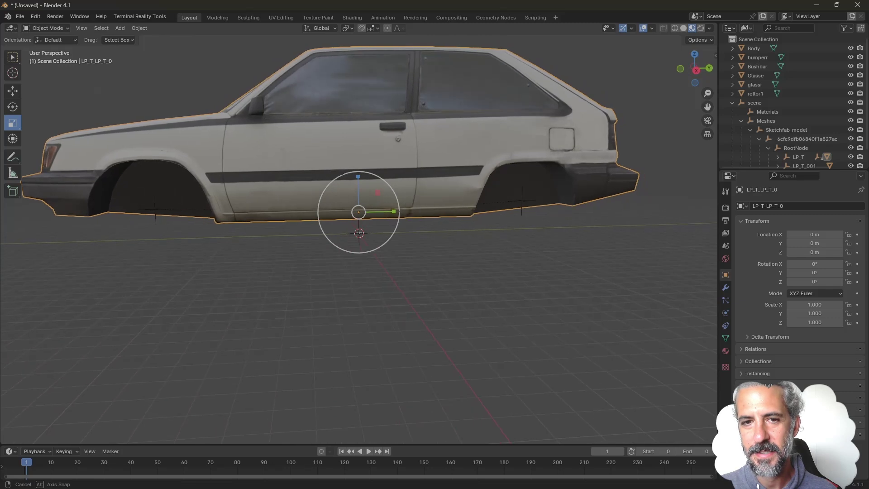
drag(324, 195, 353, 200)
scroll(358, 211, up, 6)
scroll(353, 200, up, 2)
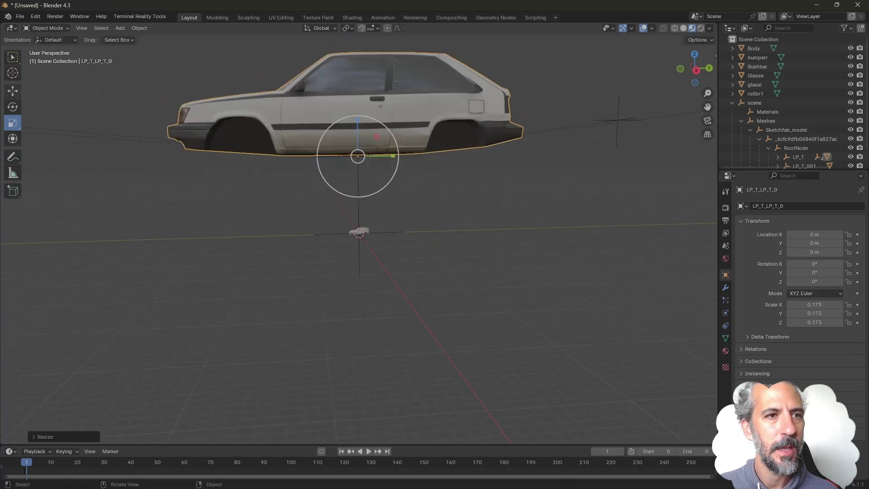
Step: Move the Tercel body straight down toward the Ford, to a Z location of about -0.152 m
key(shift+space)
key(g)
scroll(357, 156, up, 2)
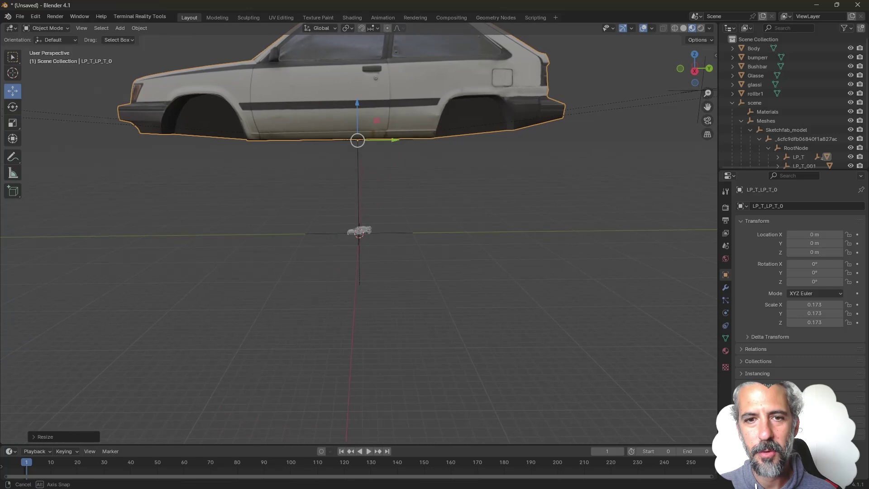
drag(357, 103, 358, 182)
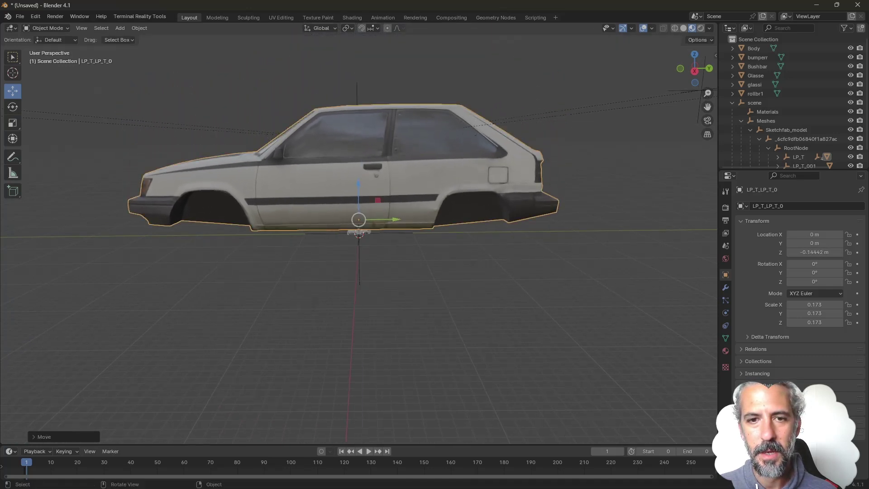
mouse_move(358, 183)
middle_down()
mouse_move(359, 169)
mouse_move(358, 180)
middle_up()
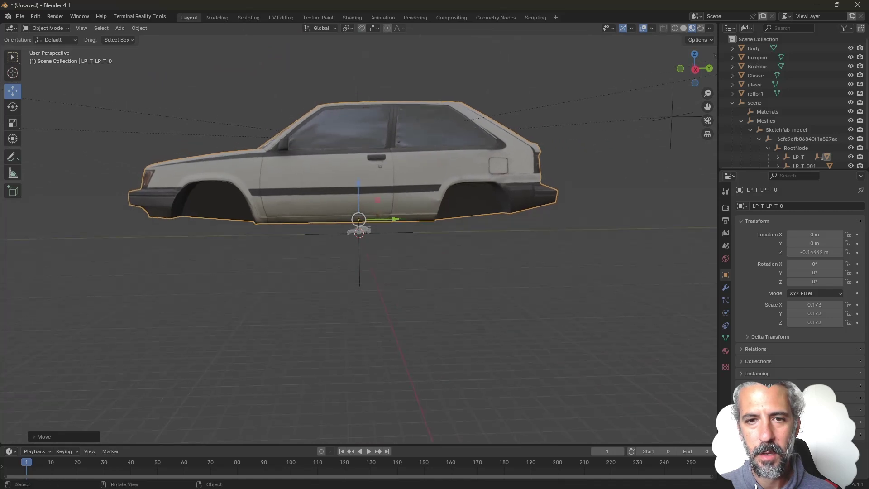
drag(358, 181, 358, 187)
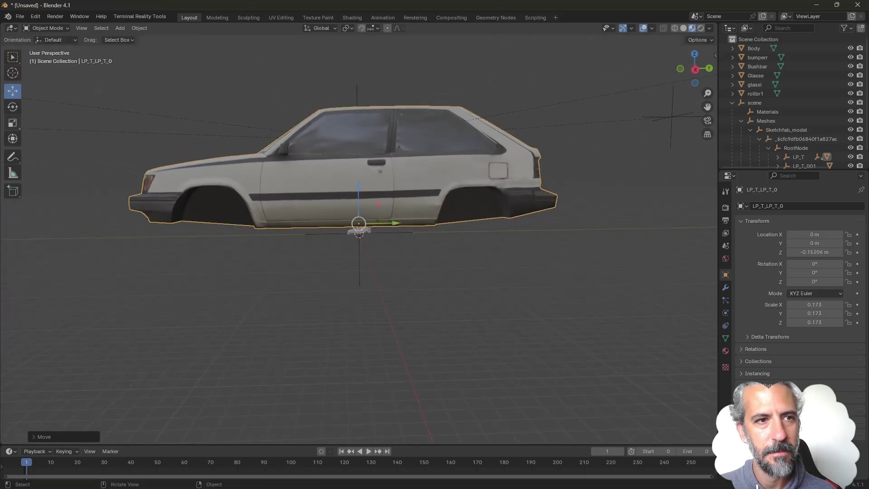
Step: Scale the Tercel body down uniformly to about 0.014, closer to the size of the Ford
key(shift+space)
key(s)
drag(331, 207, 345, 194)
scroll(357, 222, up, 8)
scroll(345, 195, up, 4)
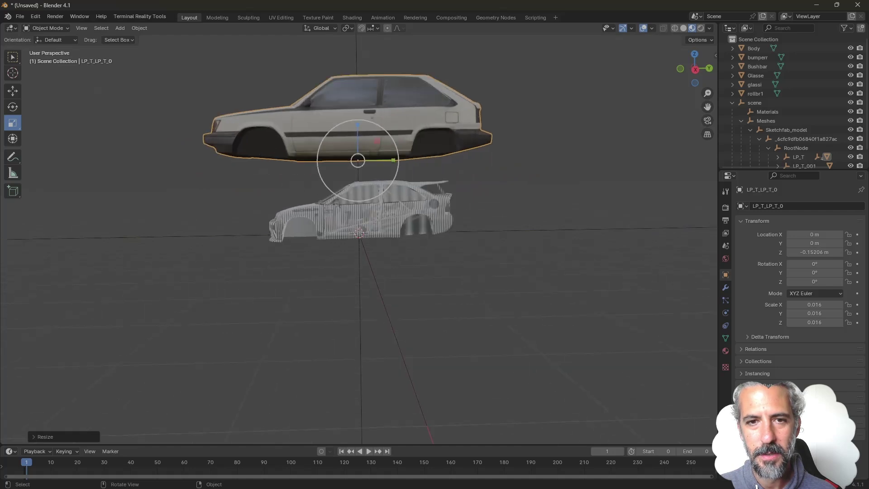
drag(357, 145, 358, 145)
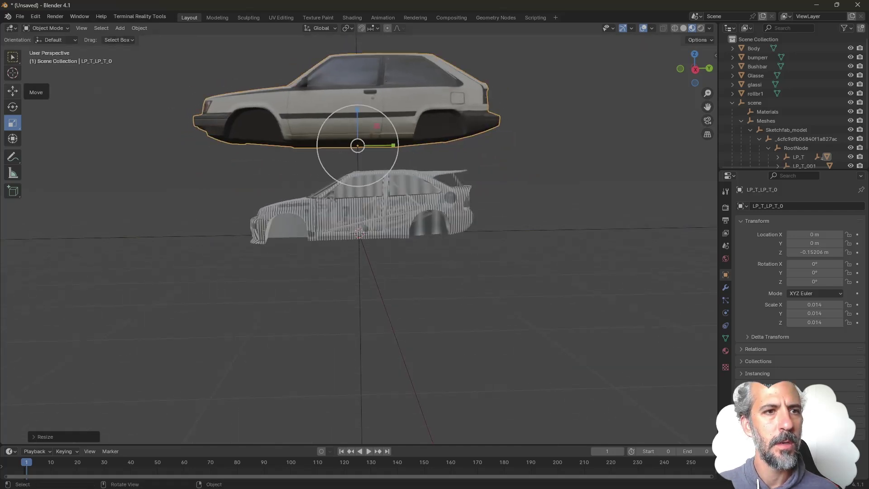
Step: Lower the Tercel body onto the Ford model, to a Z location of about -0.171 m
click(12, 91)
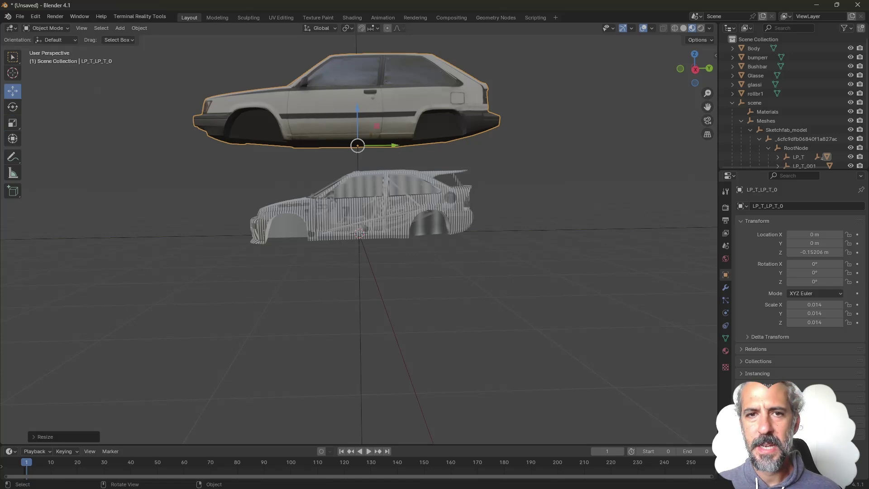
mouse_move(362, 226)
middle_down()
mouse_move(364, 192)
mouse_move(362, 229)
middle_up()
drag(358, 145, 358, 238)
mouse_move(358, 238)
middle_down()
mouse_move(361, 215)
mouse_move(359, 236)
middle_up()
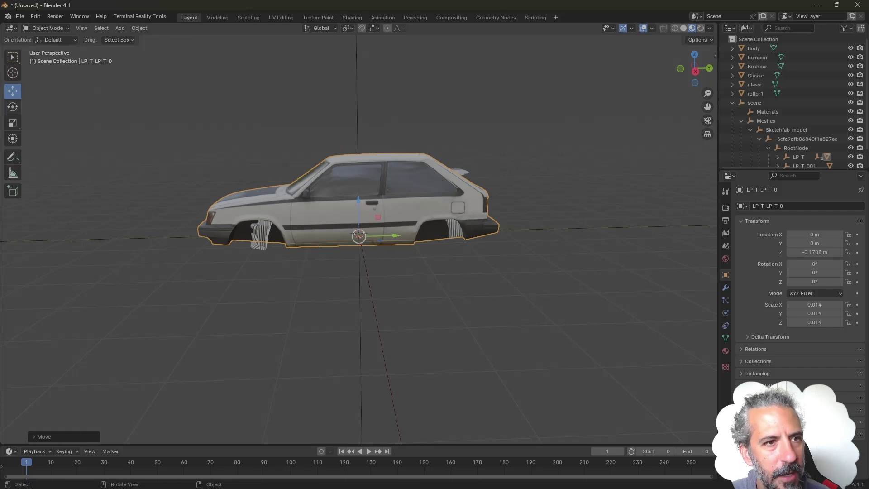
Step: Fine-tune the Tercel body's uniform scale to about 0.012 so its length matches the Ford
key(shift+space)
key(s)
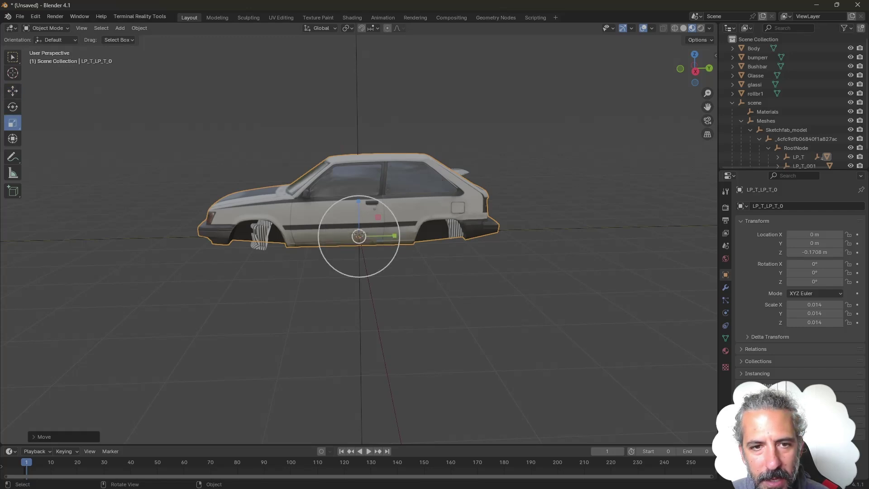
key(s)
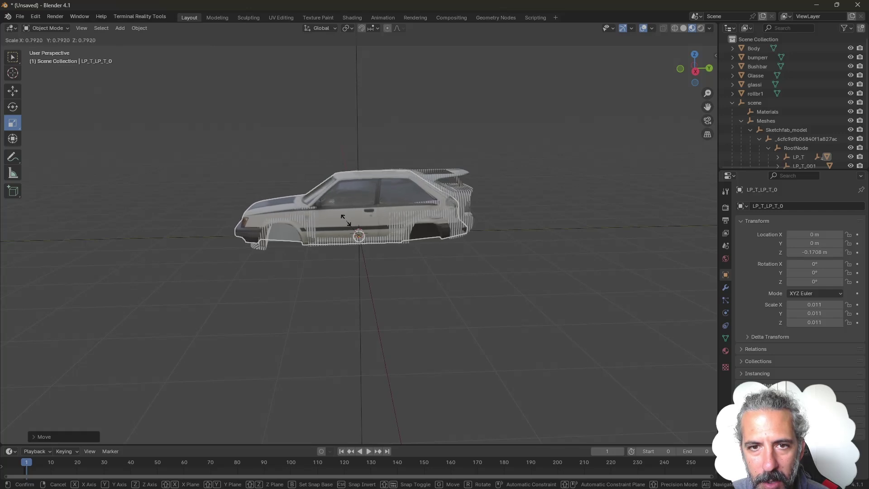
click(352, 227)
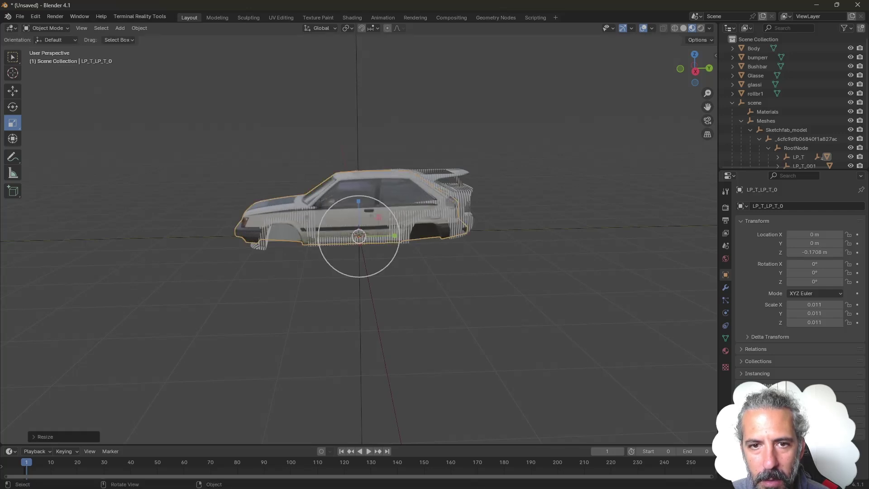
middle_drag(352, 228, 372, 253)
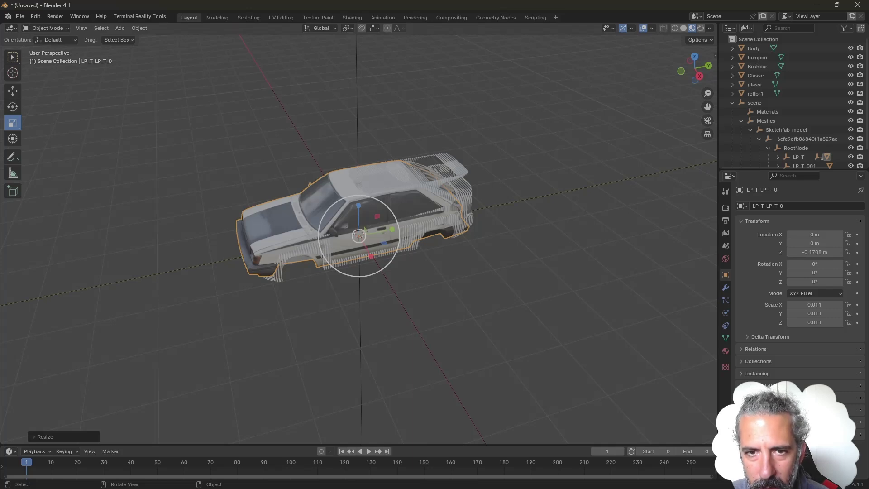
key(s)
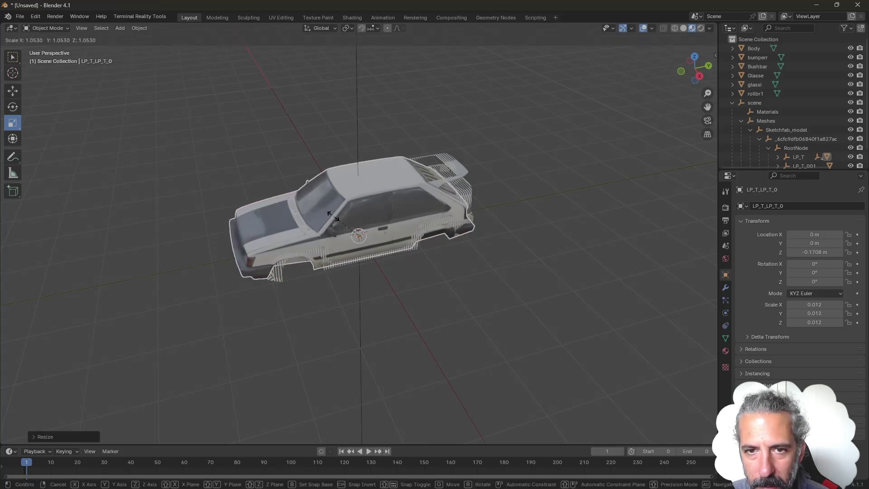
click(331, 213)
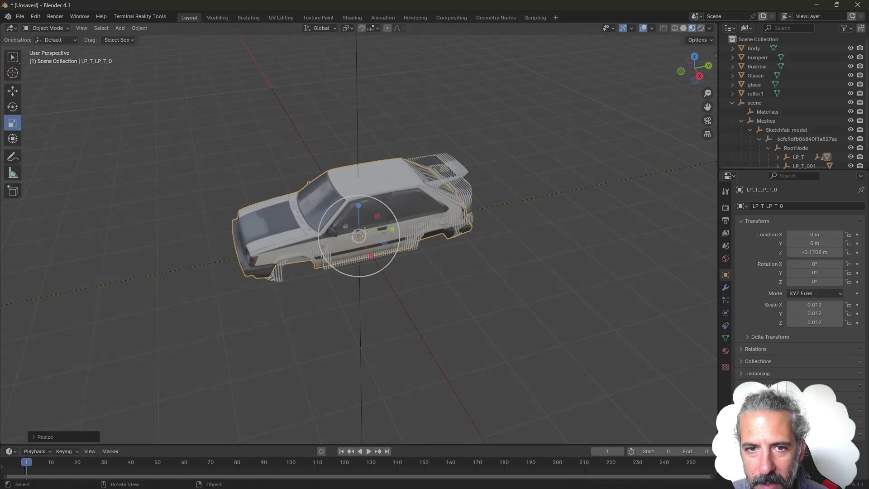
Step: Delete the four empties Wheel, Wheel_001, Wheel_002 and Wheel_003 from the Tercel's LP_T group
middle_drag(358, 235, 358, 235)
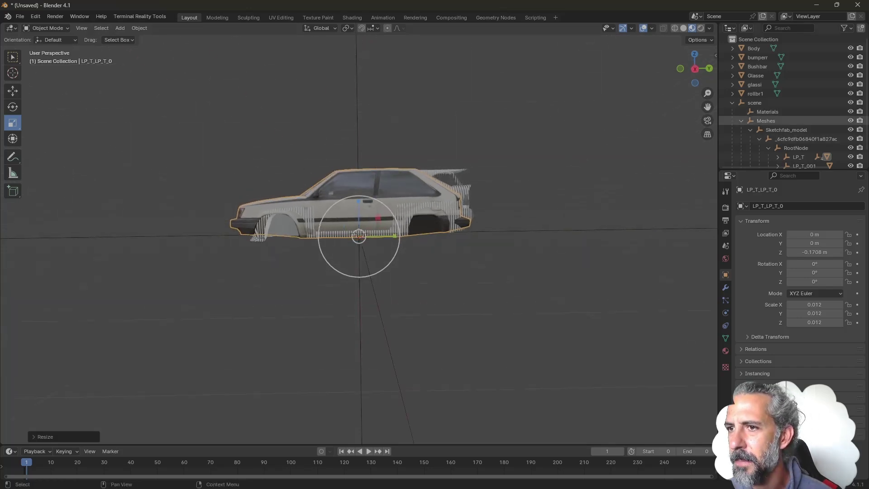
scroll(797, 132, down, 1)
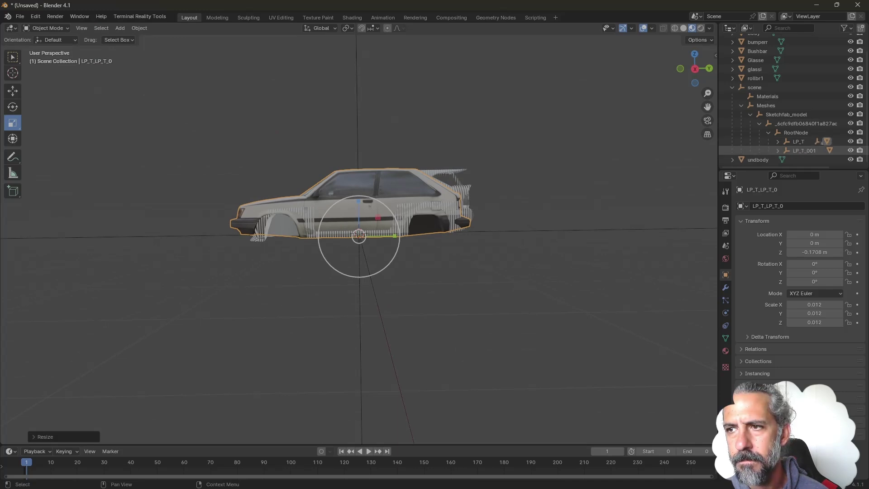
click(778, 141)
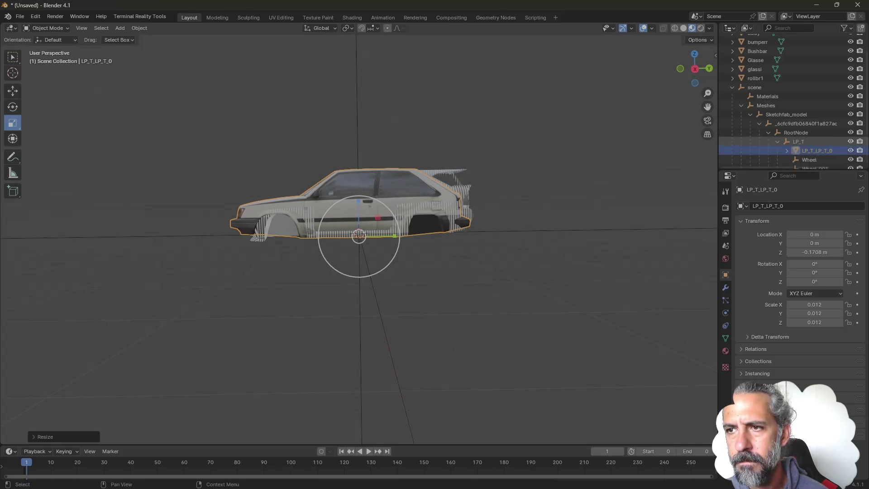
scroll(810, 132, down, 3)
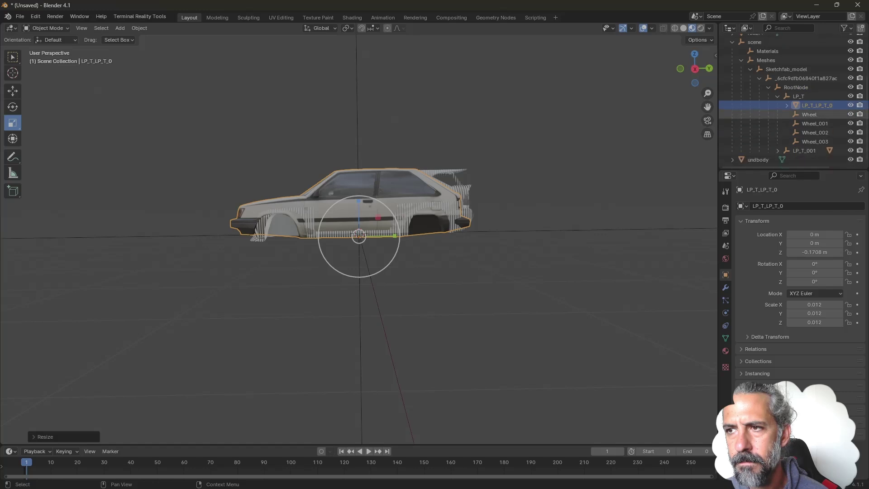
click(809, 114)
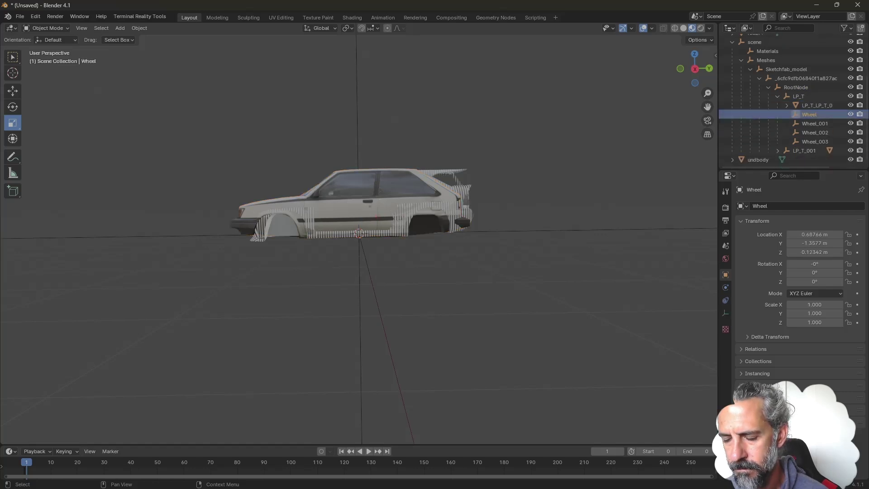
key(Delete)
click(814, 123)
key(Delete)
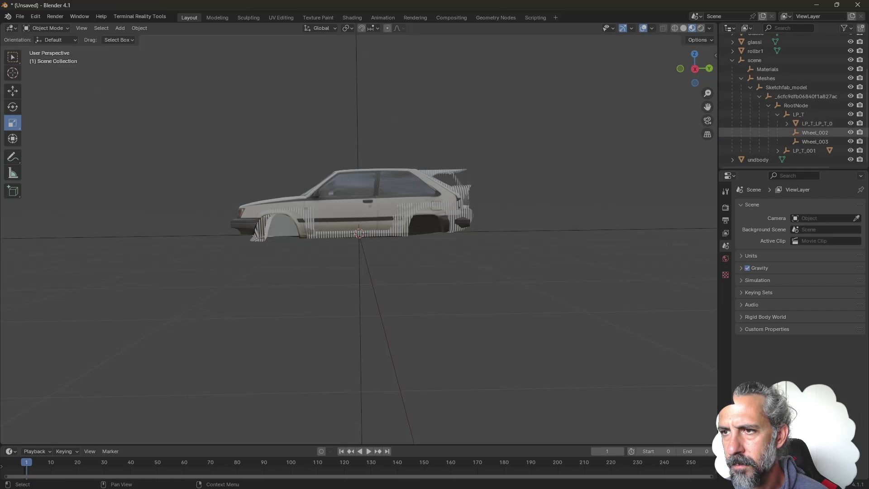
click(814, 132)
key(Delete)
scroll(811, 141, up, 1)
click(810, 141)
key(Delete)
scroll(810, 141, up, 1)
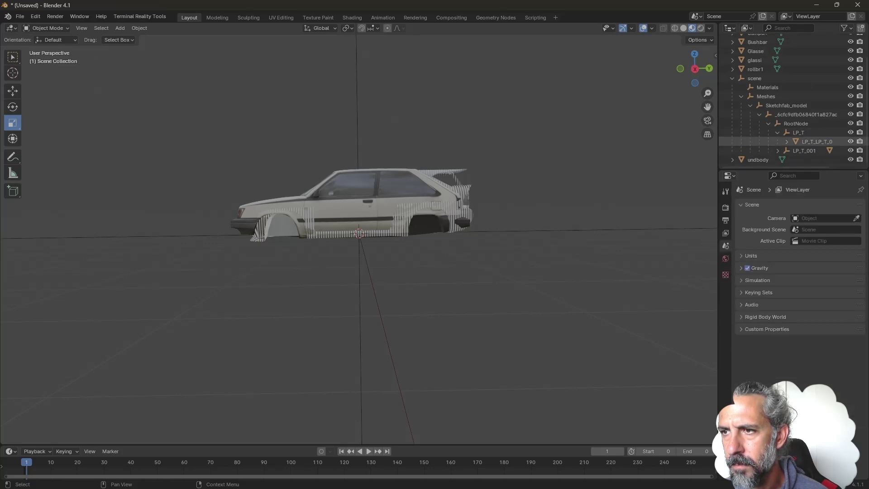
Step: Toggle the Tercel body's visibility to compare its wheel arches and outline with the Ford underneath
click(850, 141)
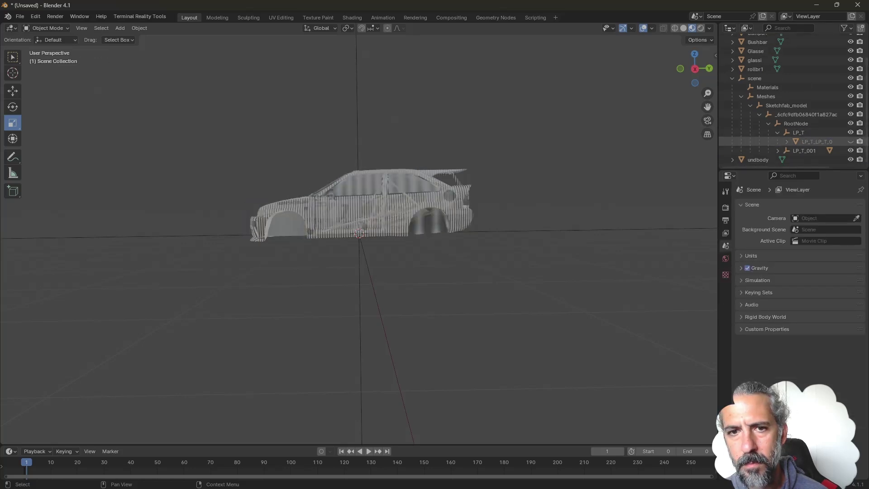
middle_drag(362, 204, 359, 209)
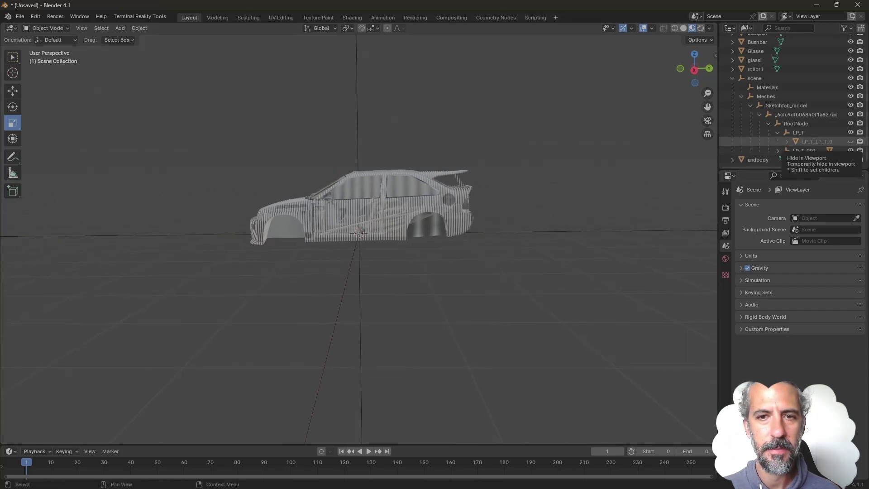
click(850, 141)
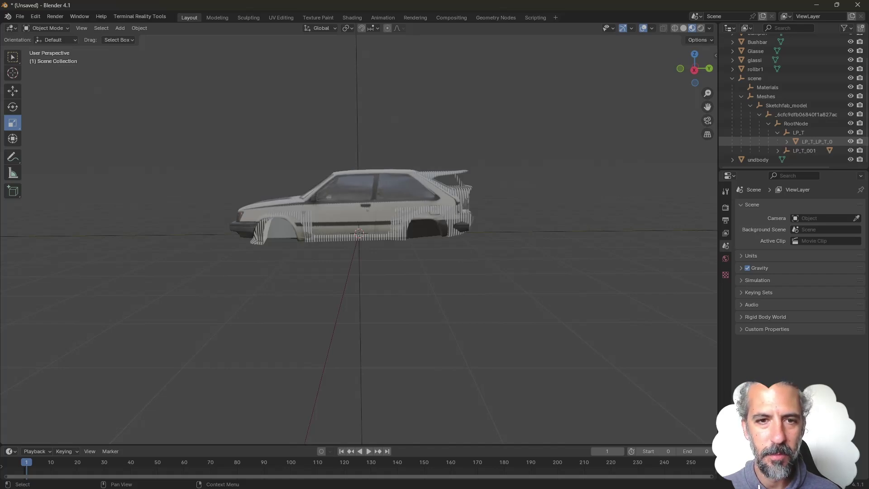
click(850, 141)
click(850, 141)
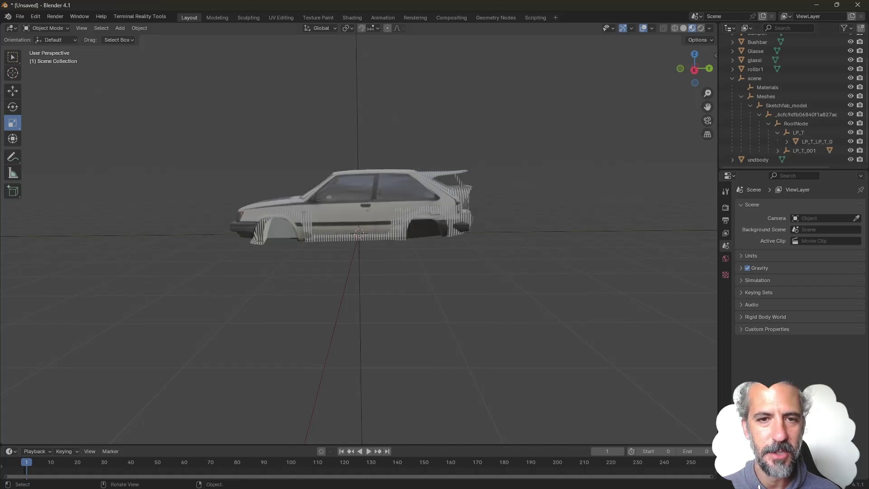
Step: Move the Tercel body along the Y axis to about 0.0025 m so its wheel arches line up with the Ford's
click(817, 141)
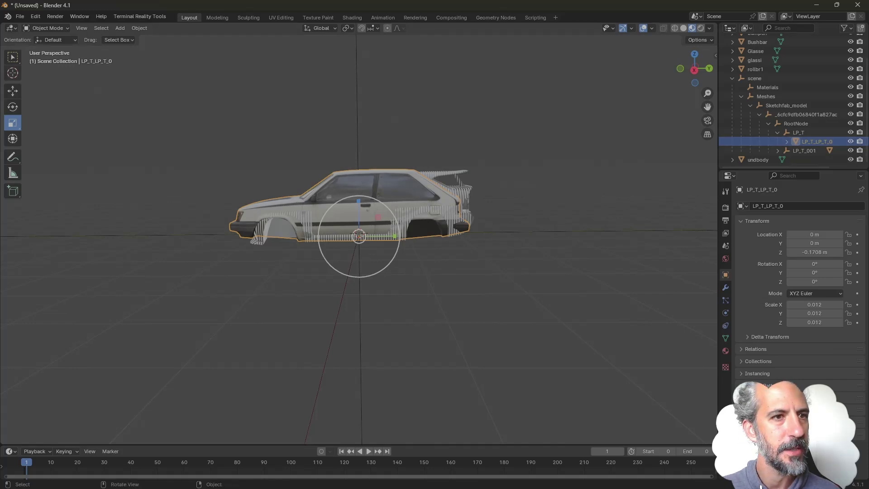
key(shift+space)
key(g)
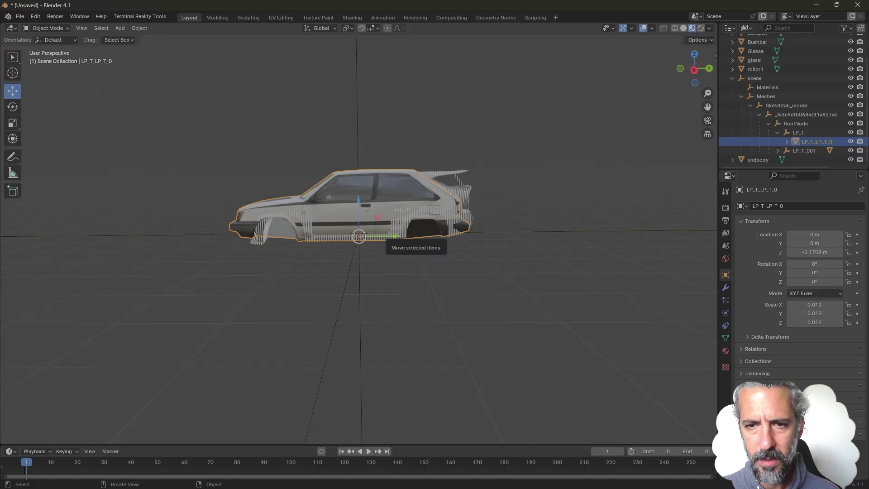
drag(396, 236, 404, 236)
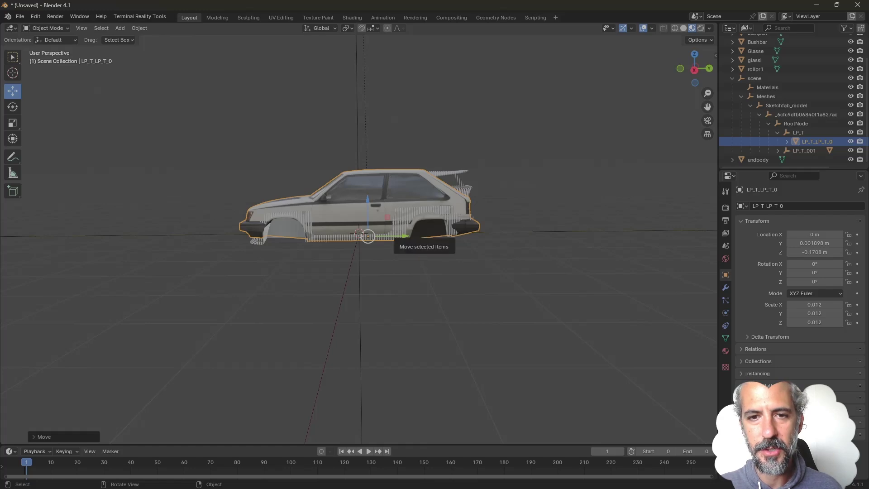
drag(404, 236, 410, 236)
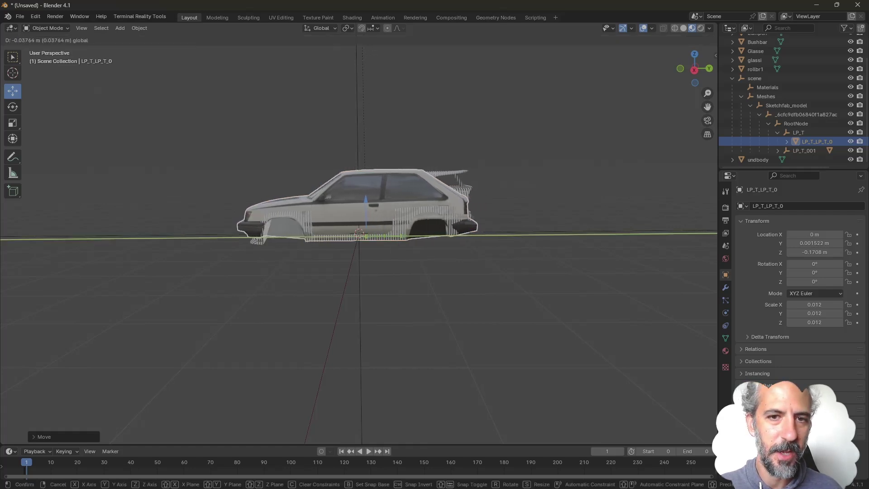
drag(412, 236, 407, 236)
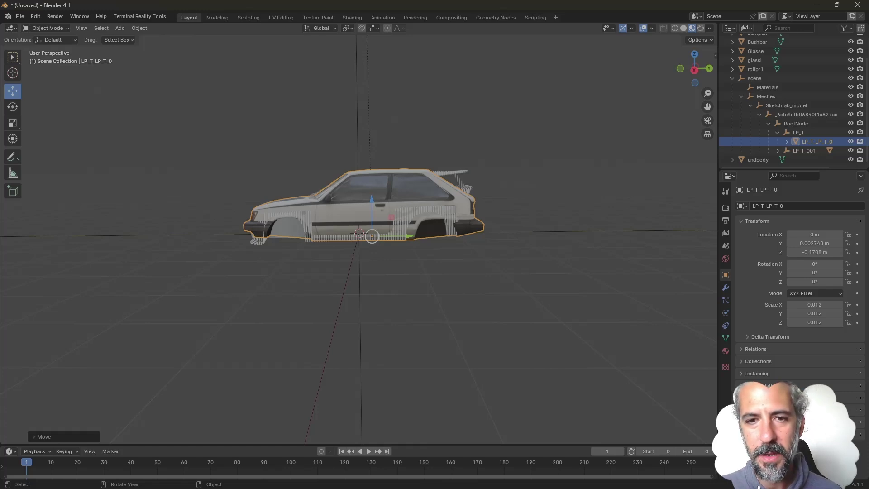
key(g)
key(y)
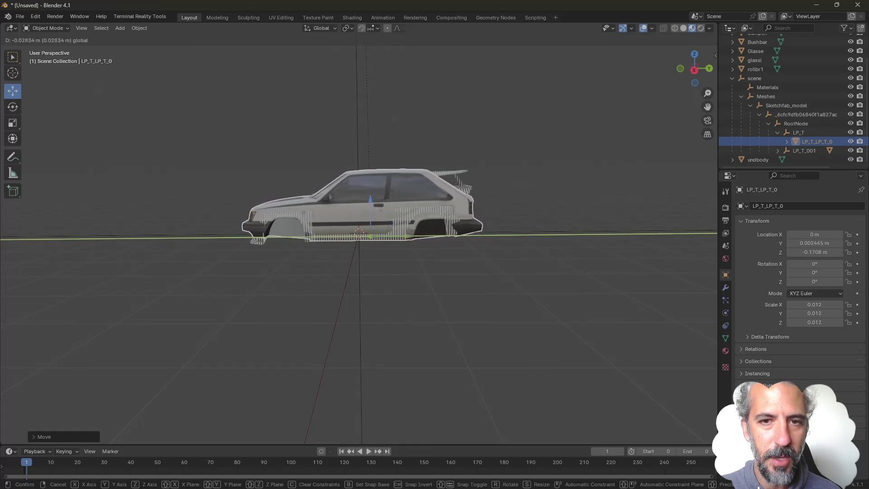
key(Return)
Step: Examine the Tercel's fit over the Ford from several angles and inspect the Body and scene objects
mouse_move(371, 235)
middle_down()
mouse_move(373, 190)
mouse_move(380, 228)
middle_up()
middle_drag(364, 270, 309, 271)
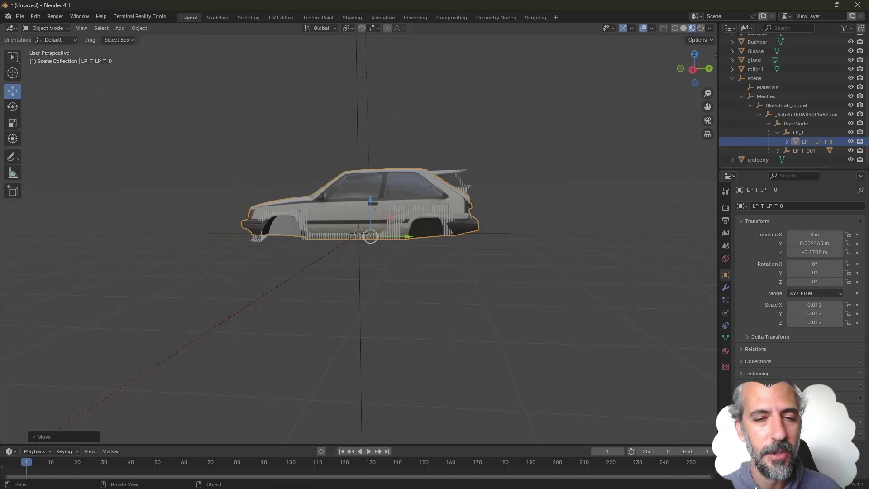
middle_drag(362, 235, 309, 230)
scroll(358, 233, up, 2)
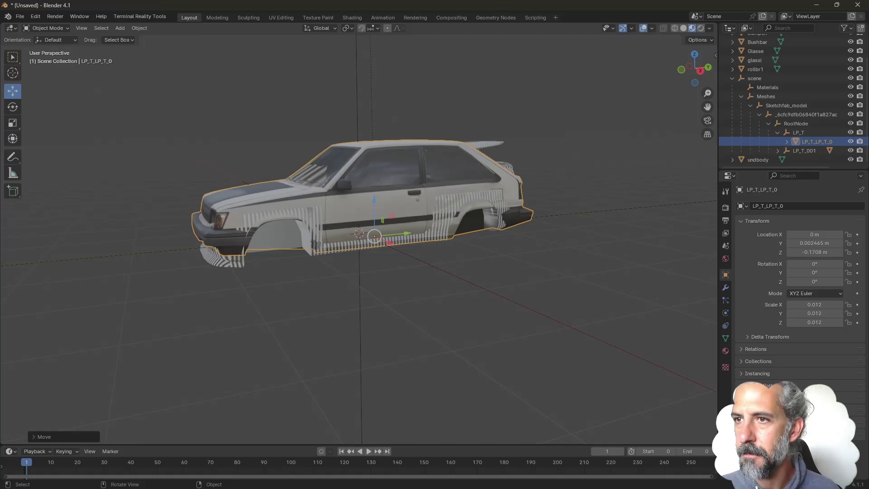
scroll(792, 102, up, 3)
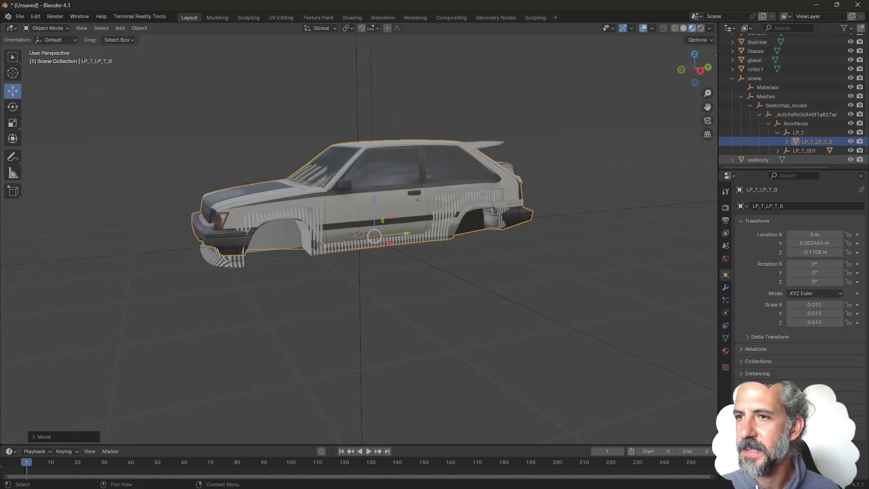
click(732, 103)
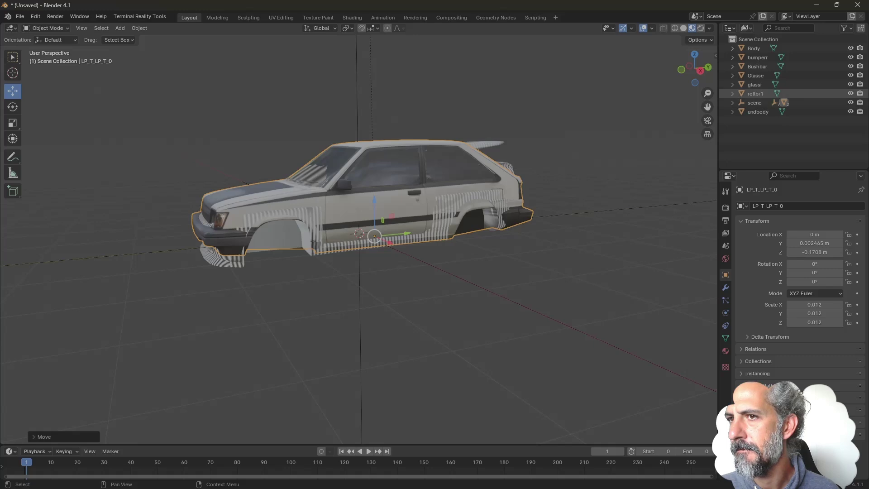
click(754, 48)
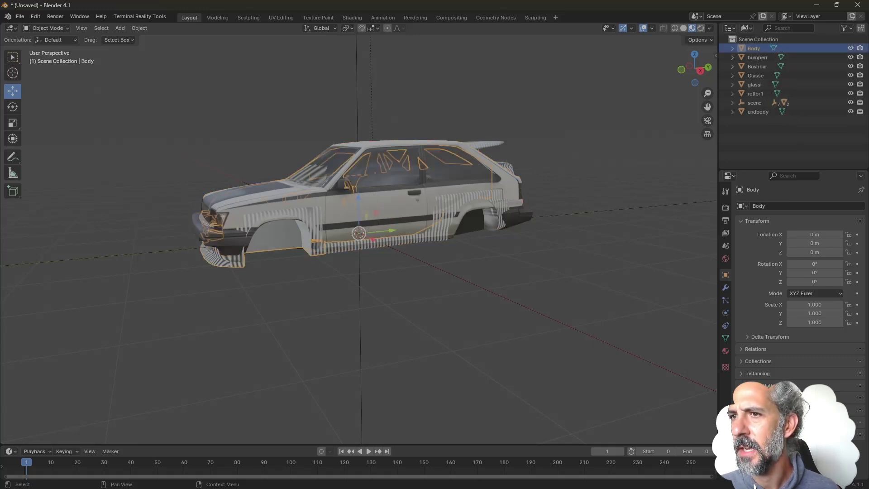
click(754, 103)
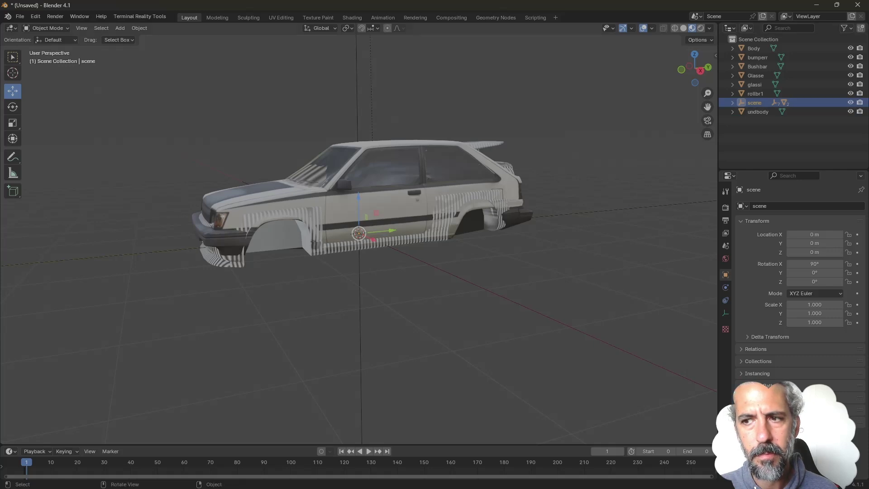
middle_drag(362, 236, 330, 217)
middle_drag(407, 267, 485, 283)
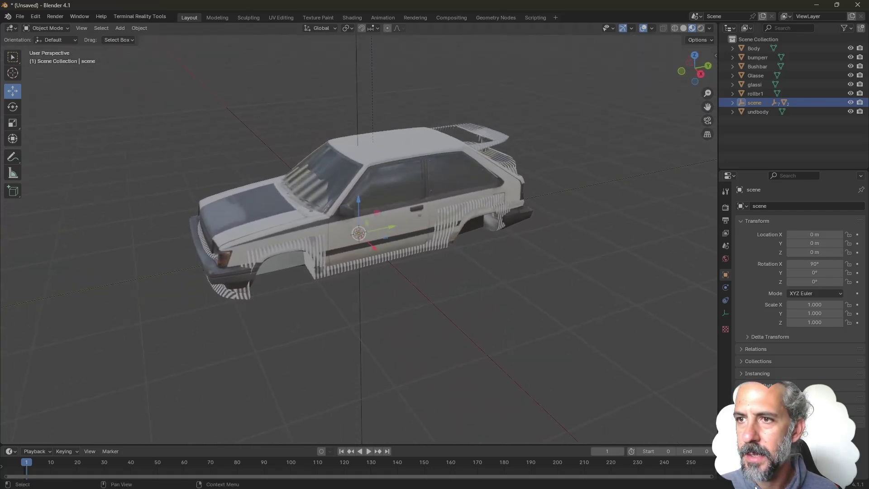
key(h)
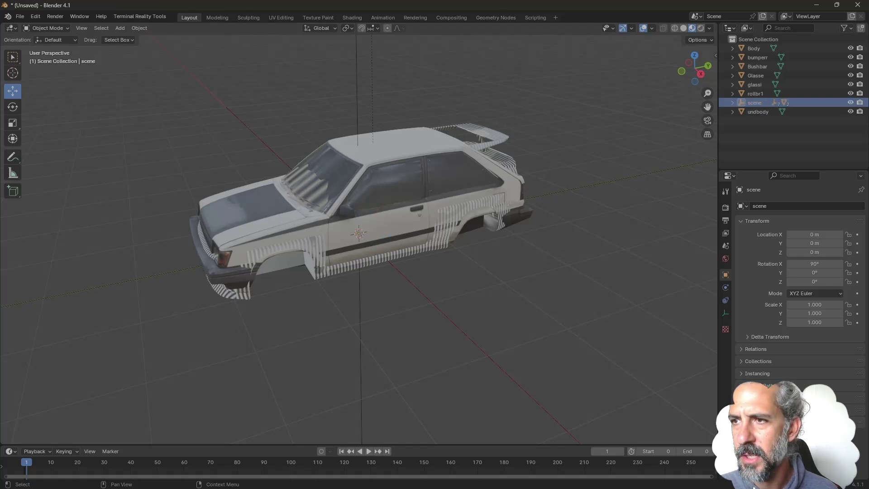
Step: Try to move the Tercel body mesh LP_T_LP_T_0 out of its parent hierarchy, toggling its visibility to identify it
click(732, 103)
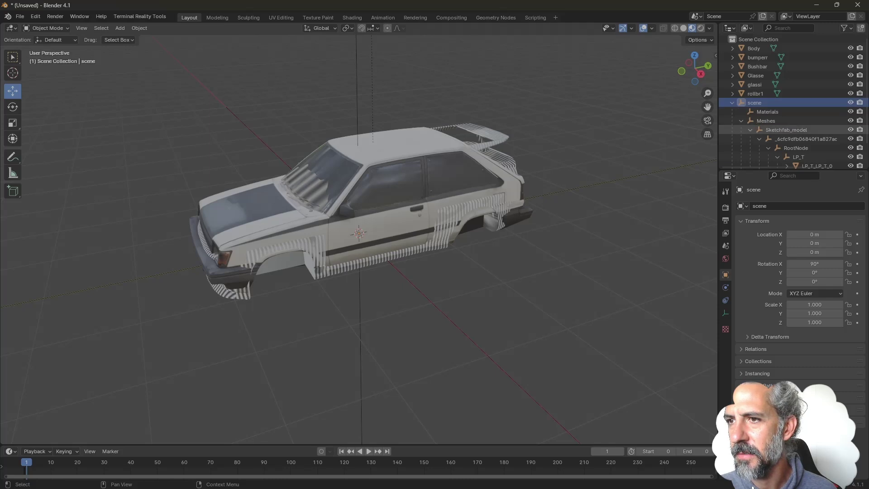
scroll(793, 130, down, 2)
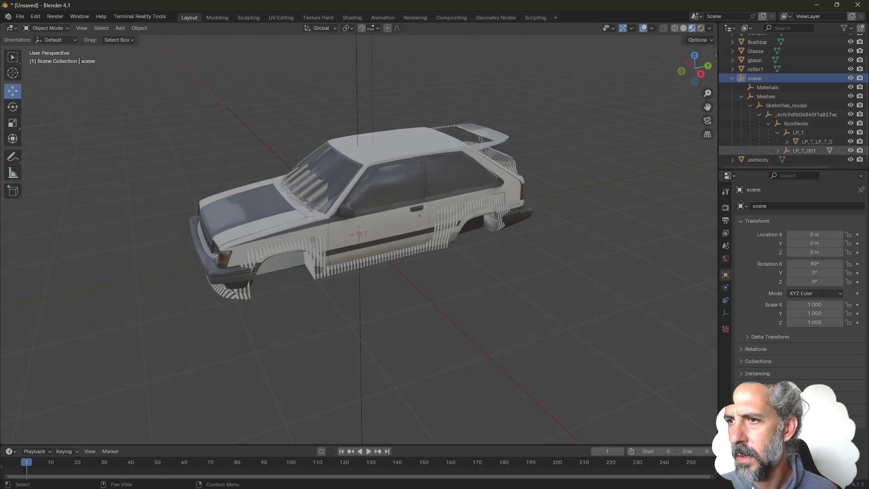
click(850, 141)
click(850, 141)
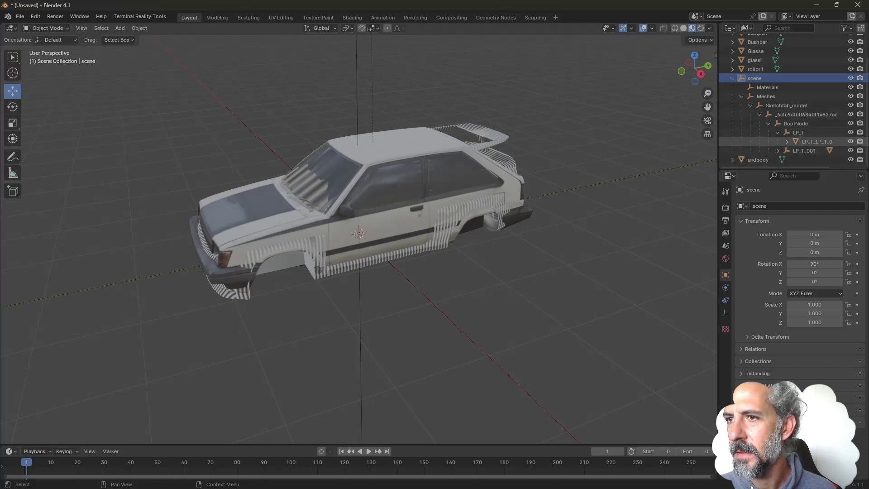
drag(814, 141, 792, 162)
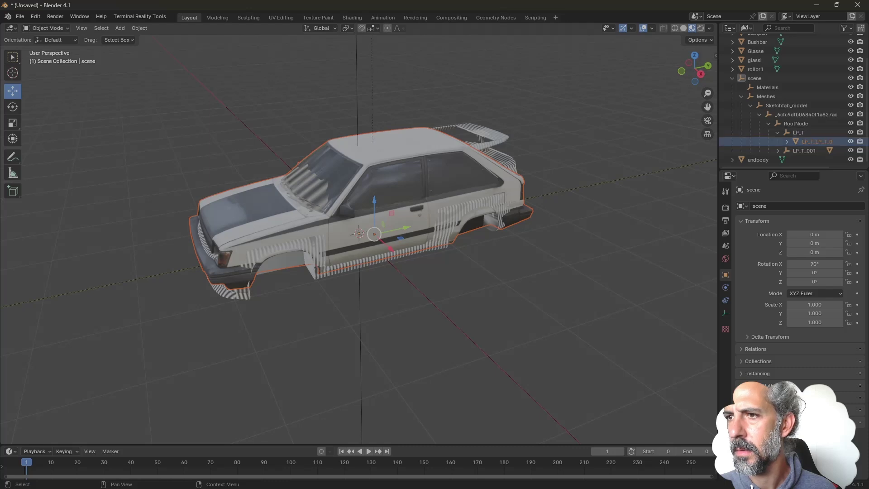
click(851, 141)
click(850, 141)
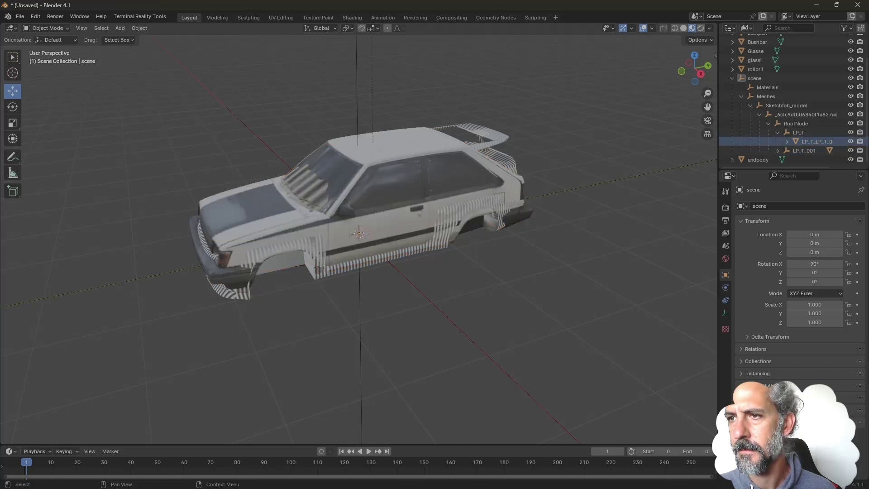
click(815, 141)
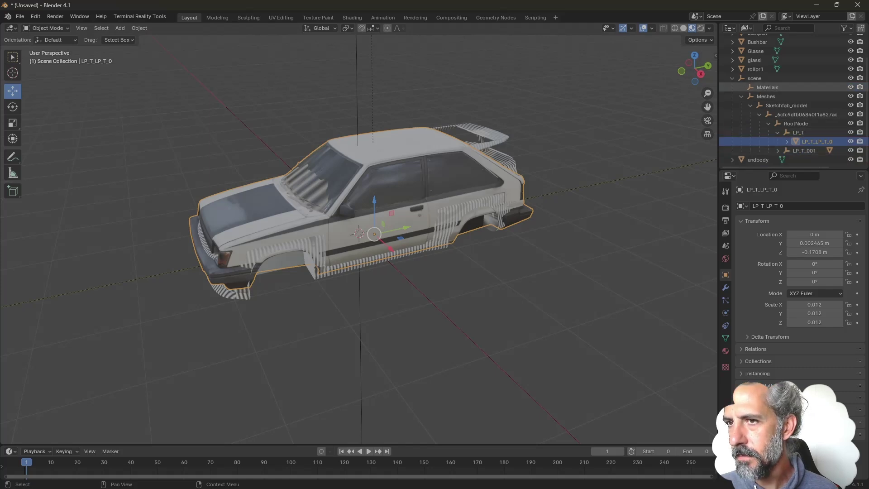
Step: Hide the Tercel body mesh LP_T_LP_T_0 inside the scene hierarchy to view the Ford model alone
click(732, 78)
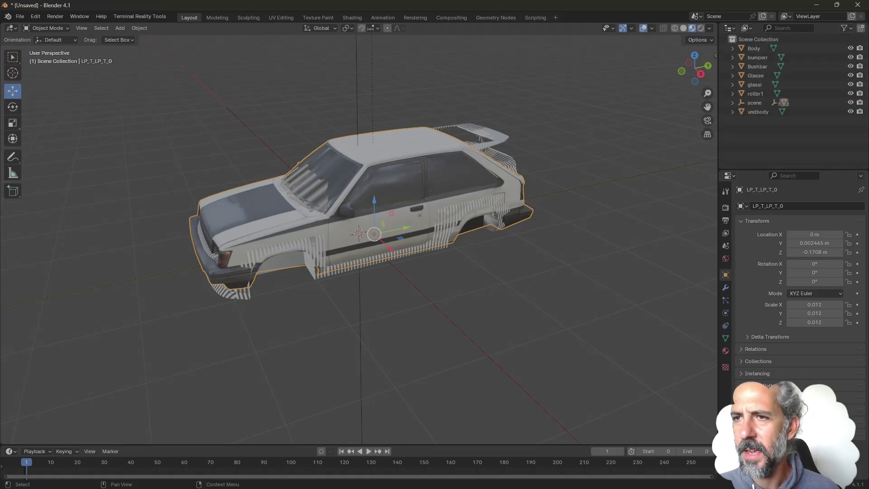
middle_drag(399, 227, 419, 236)
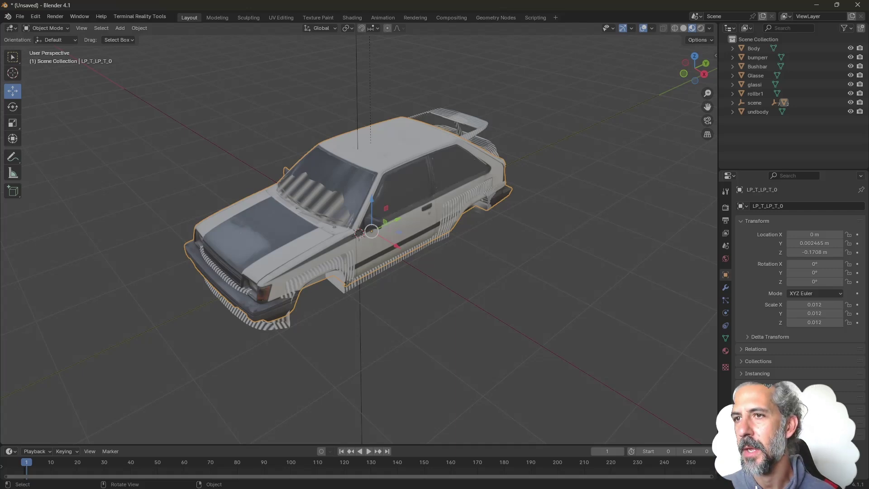
click(754, 48)
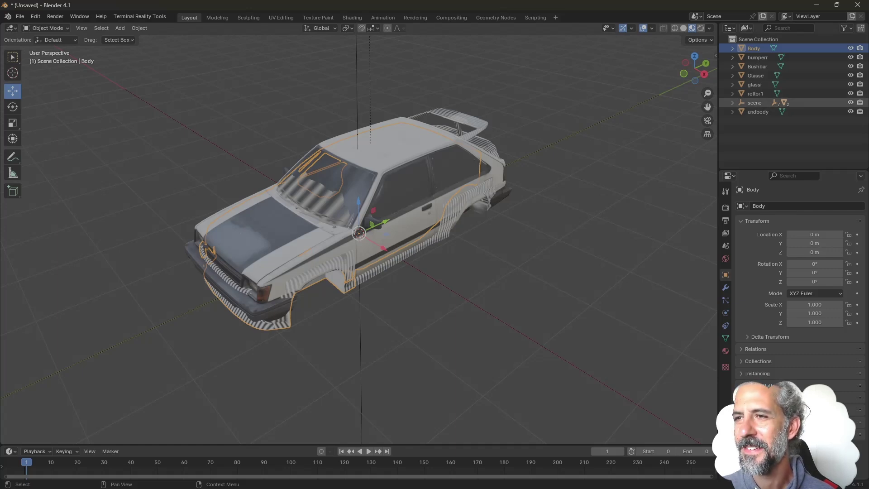
shift+click(732, 102)
scroll(792, 136, down, 2)
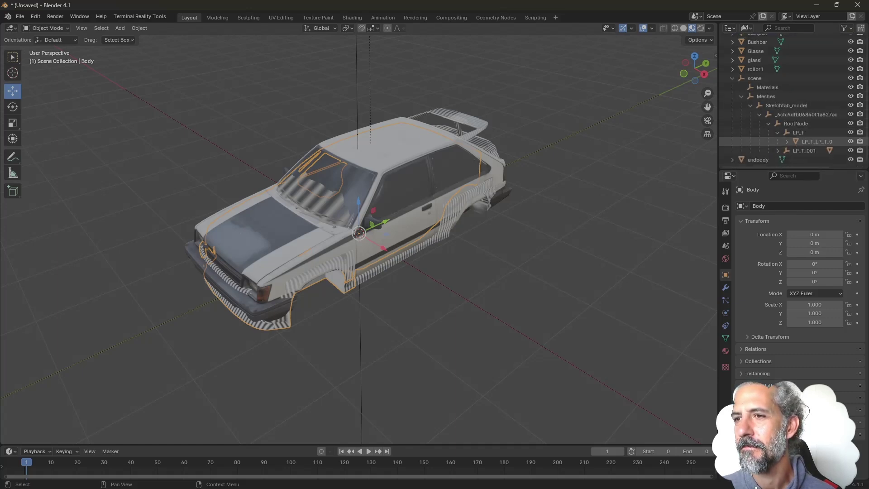
click(851, 141)
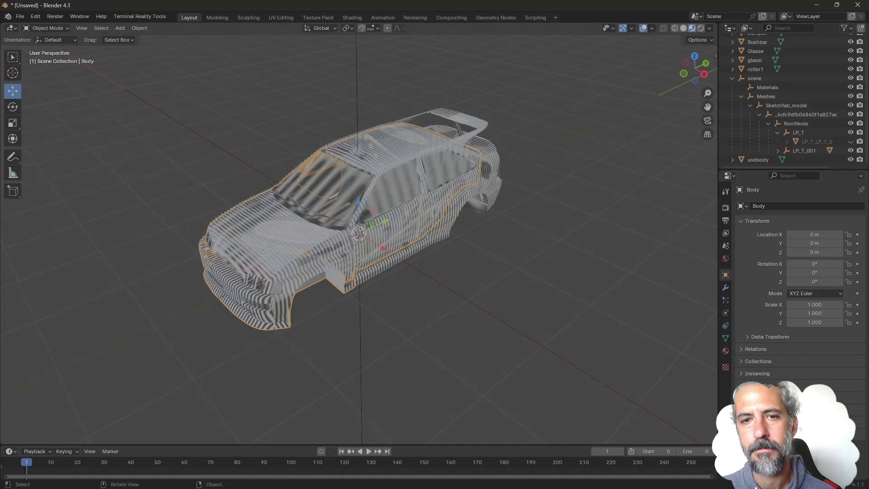
middle_drag(511, 258, 462, 231)
middle_drag(326, 231, 373, 260)
scroll(792, 104, up, 2)
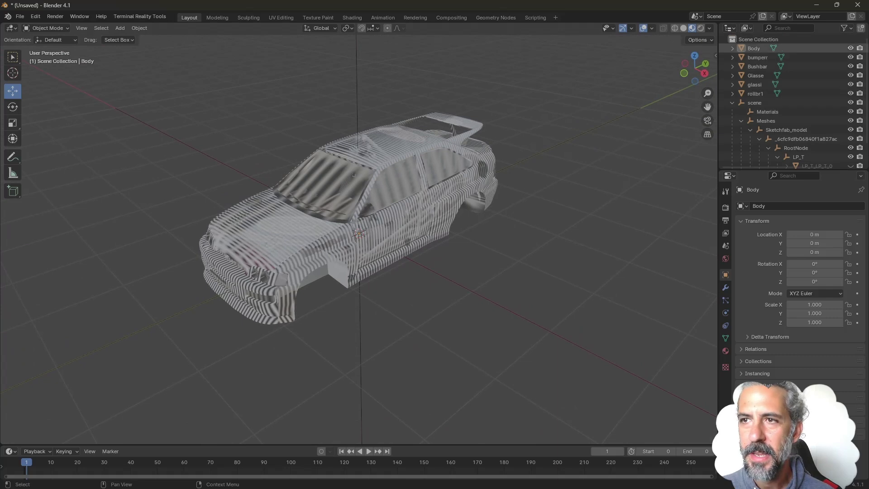
Step: Inspect the Ford's Body, bumperr and Glasse objects one by one to identify which parts they cover
click(754, 48)
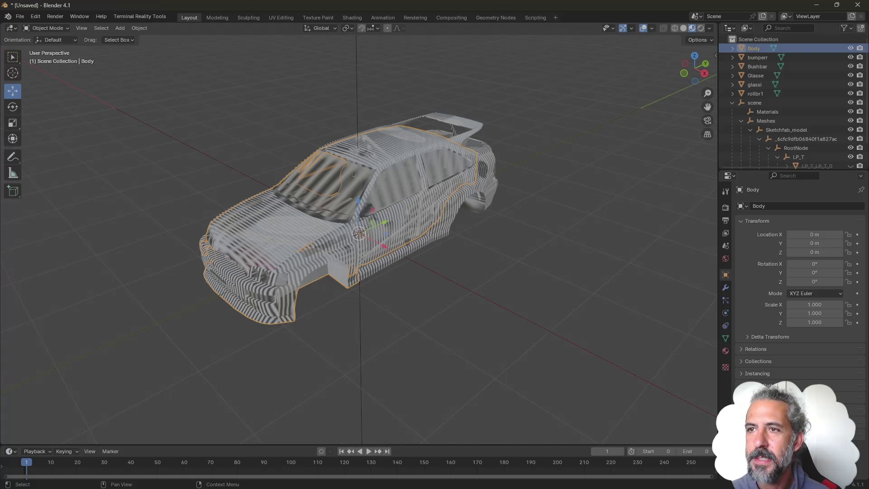
click(757, 57)
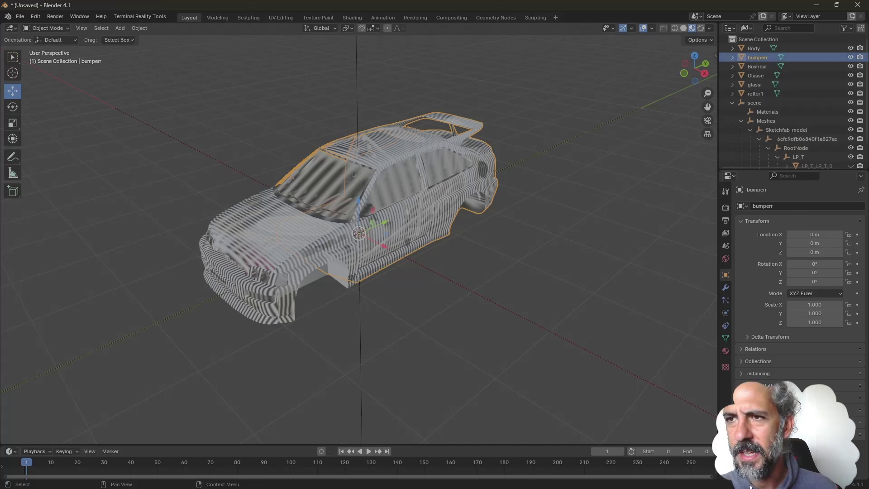
click(755, 75)
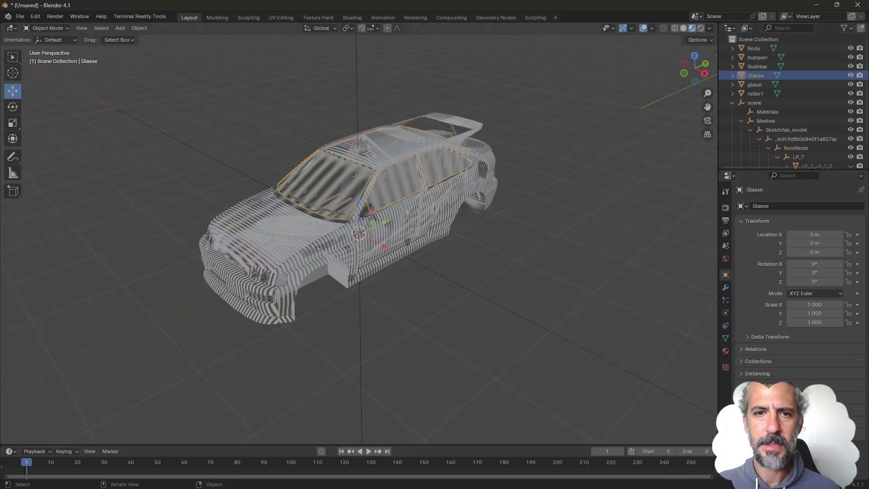
mouse_move(408, 236)
middle_down()
mouse_move(440, 234)
mouse_move(376, 236)
mouse_move(398, 235)
middle_up()
middle_drag(359, 233, 358, 231)
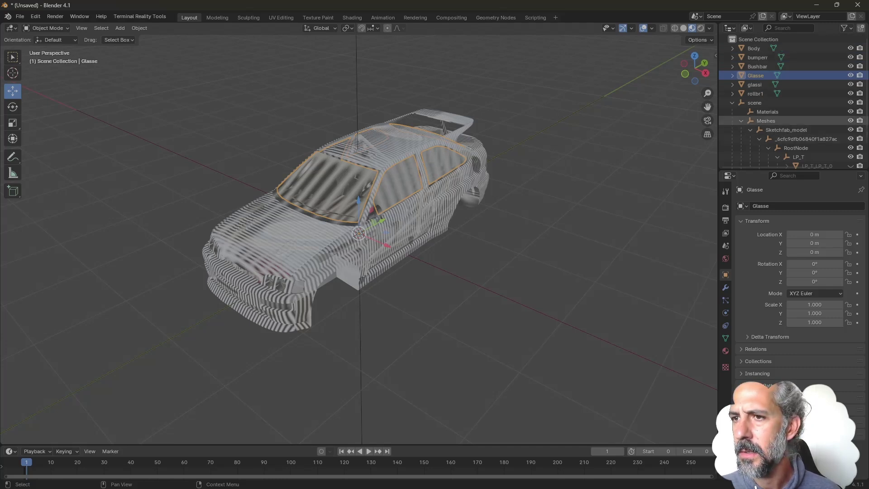
scroll(755, 120, down, 1)
scroll(755, 120, up, 1)
Step: Group the Ford objects from Body through rollbr1 into a new collection
click(754, 48)
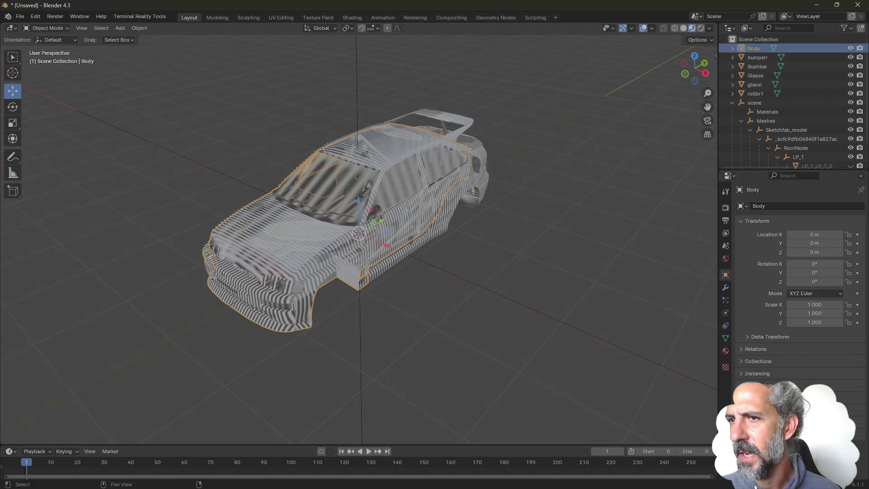
shift+click(755, 93)
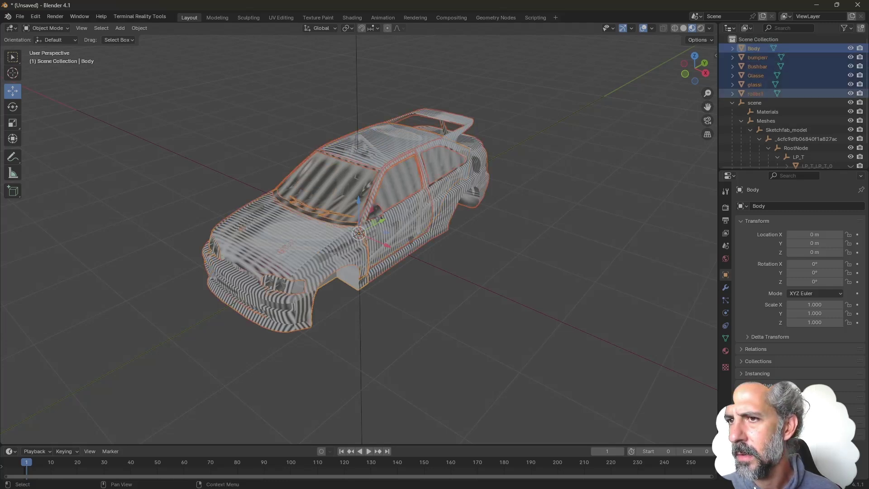
right_click(755, 94)
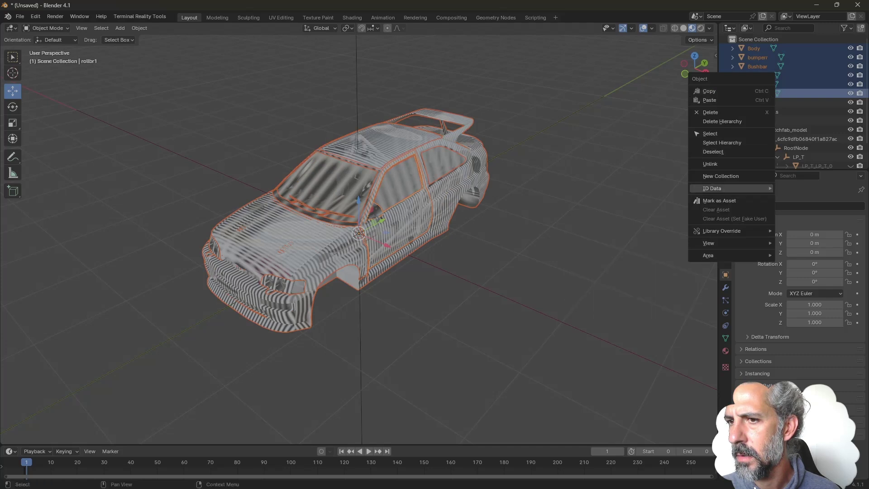
click(720, 176)
drag(755, 102, 764, 48)
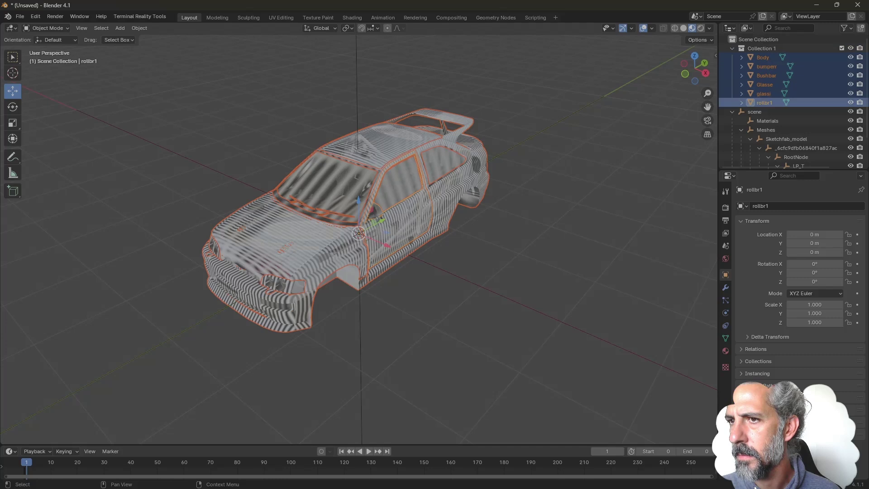
Step: Hide the Ford parts in Collection 1 and show the Tercel mesh LP_T_LP_T_0
click(851, 48)
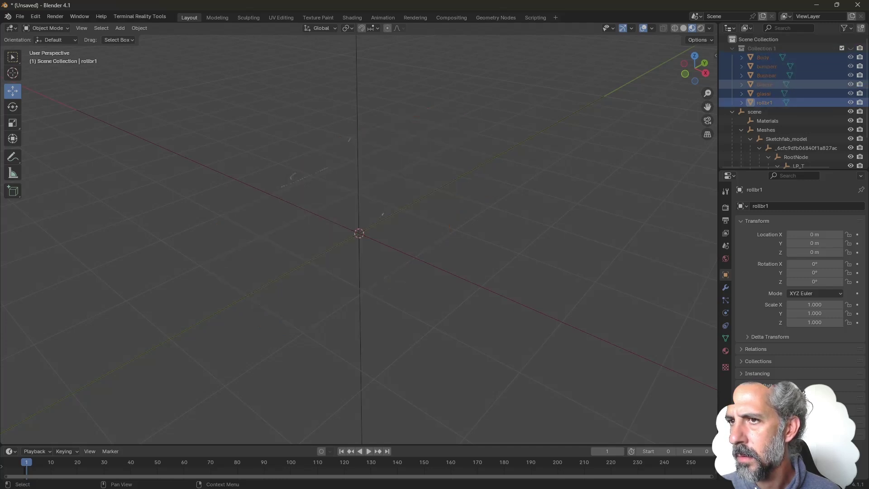
scroll(793, 102, down, 1)
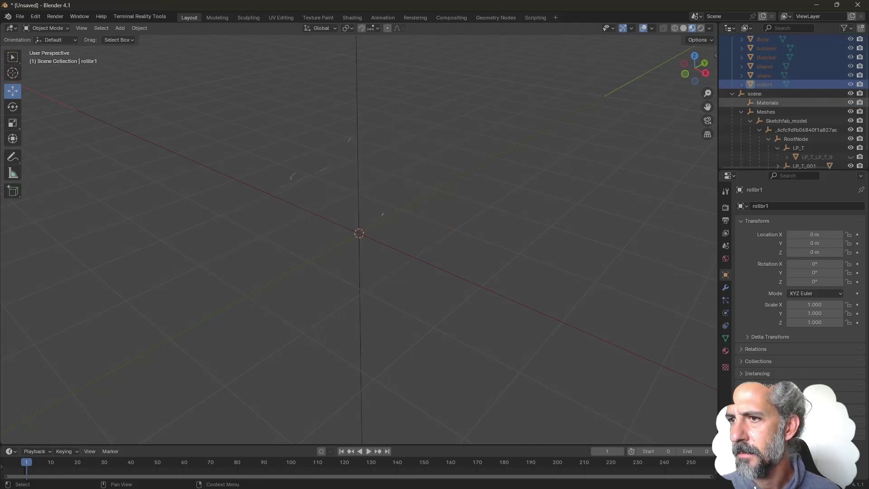
scroll(797, 135, down, 2)
click(850, 141)
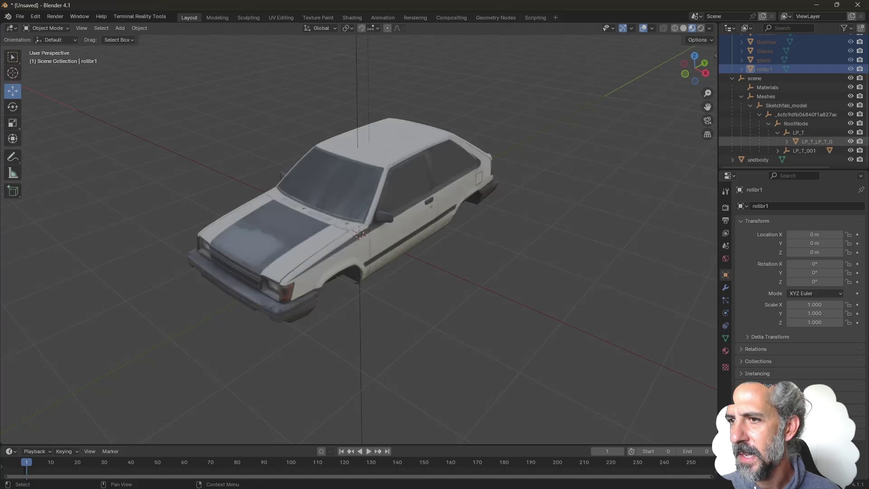
Step: Rename the Tercel mesh LP_T_LP_T_0 to body and move it into Collection 1
double_click(817, 141)
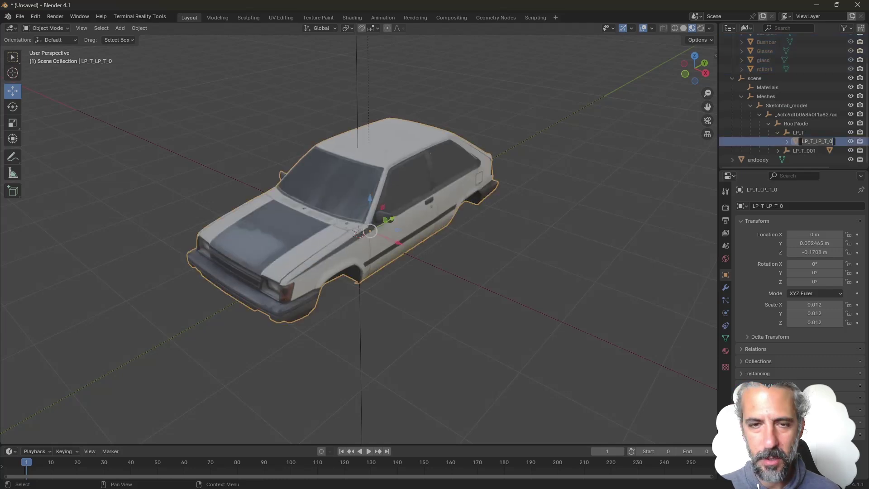
text(body)
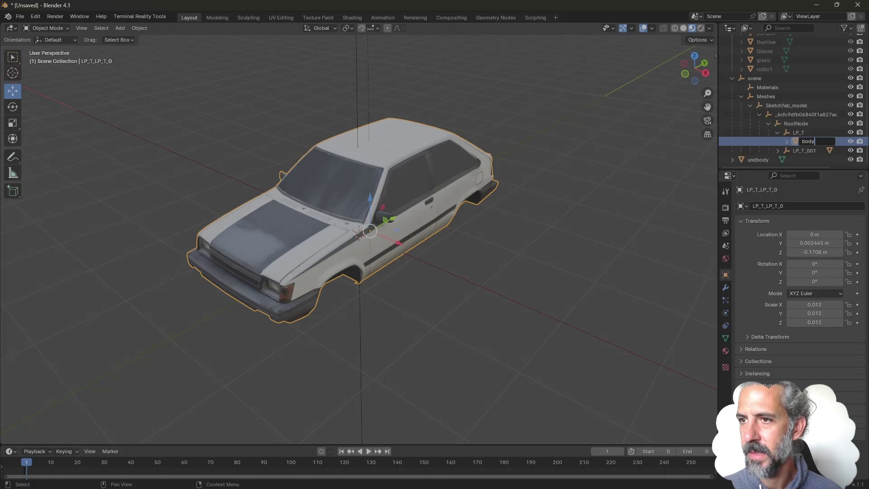
key(Return)
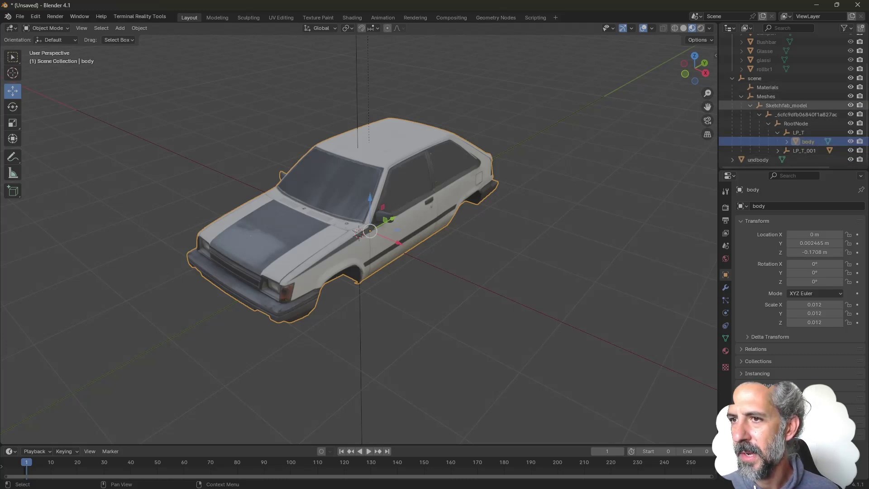
scroll(778, 112, up, 3)
scroll(805, 130, down, 3)
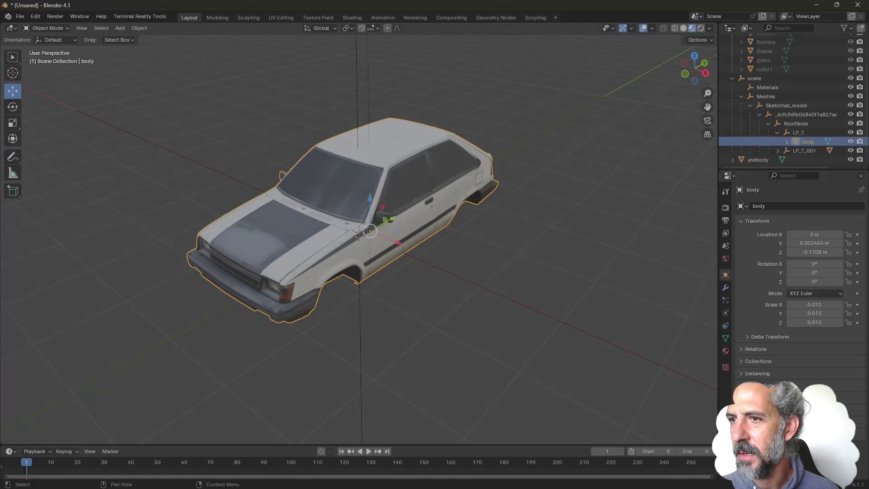
drag(808, 141, 763, 48)
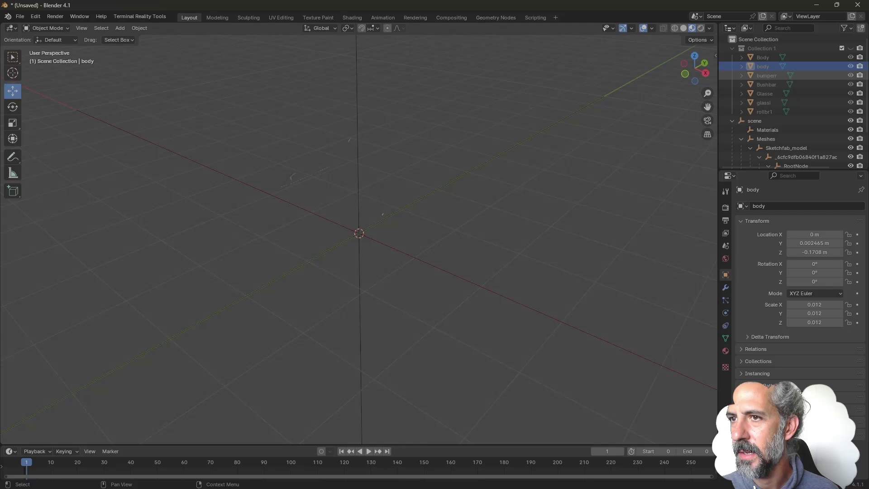
scroll(778, 85, down, 3)
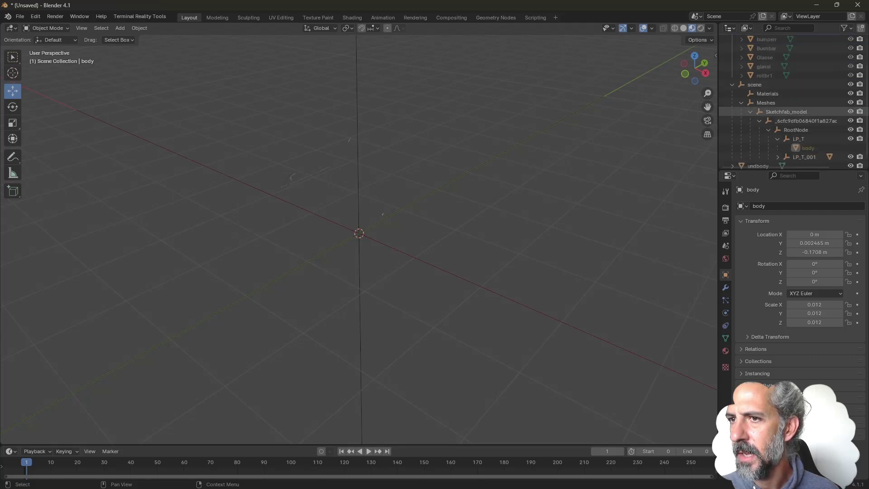
Step: Select the scene hierarchy down to LP_T_001 and examine the geometry still visible outside Collection 1
click(761, 84)
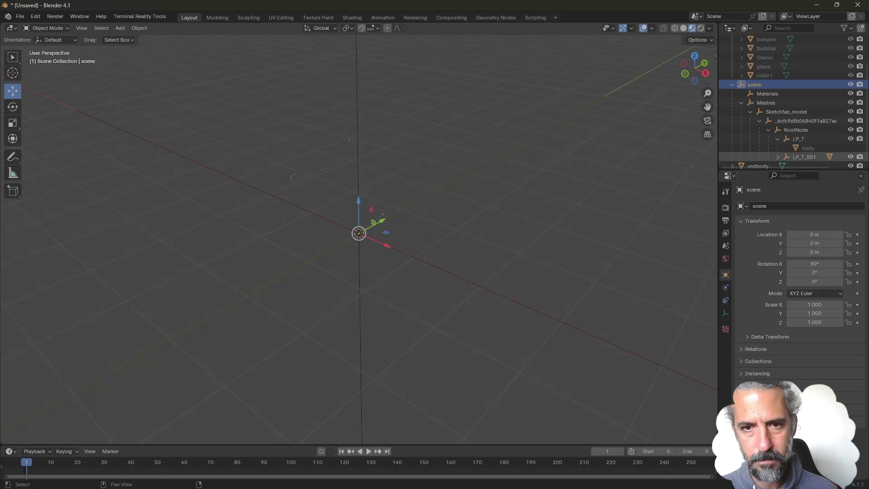
shift+click(804, 157)
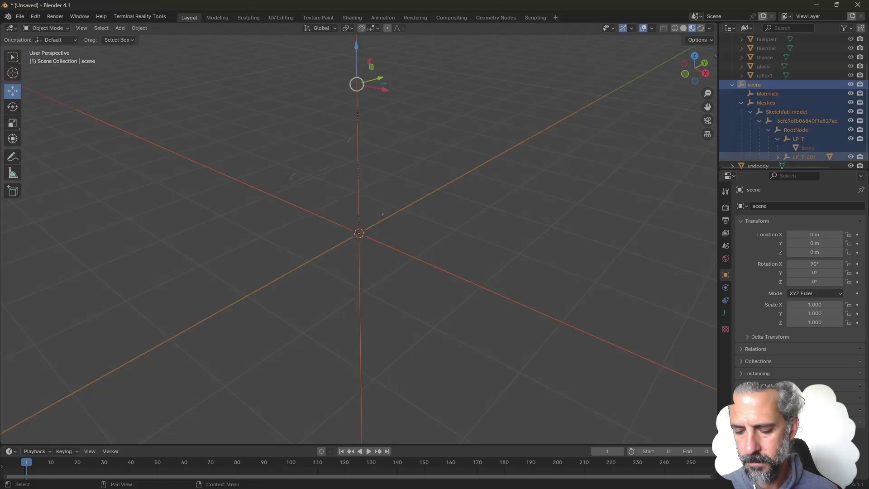
middle_drag(349, 139, 30, 123)
middle_drag(369, 160, 390, 165)
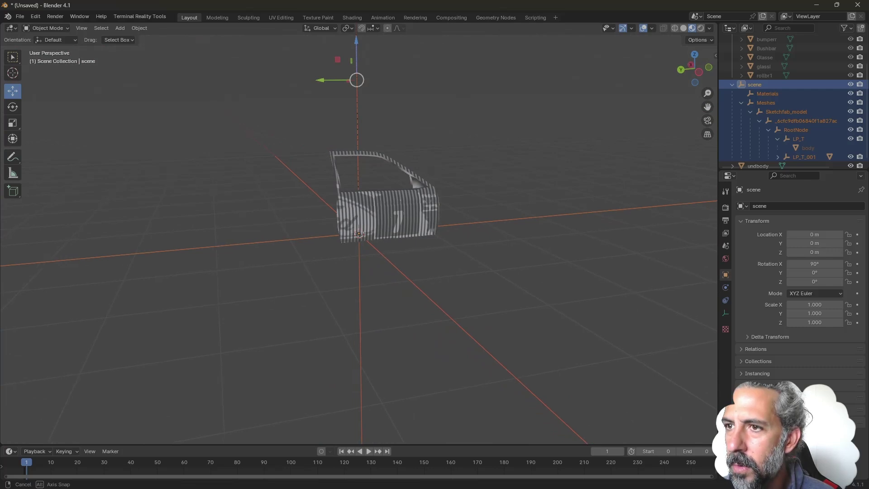
scroll(797, 145, down, 1)
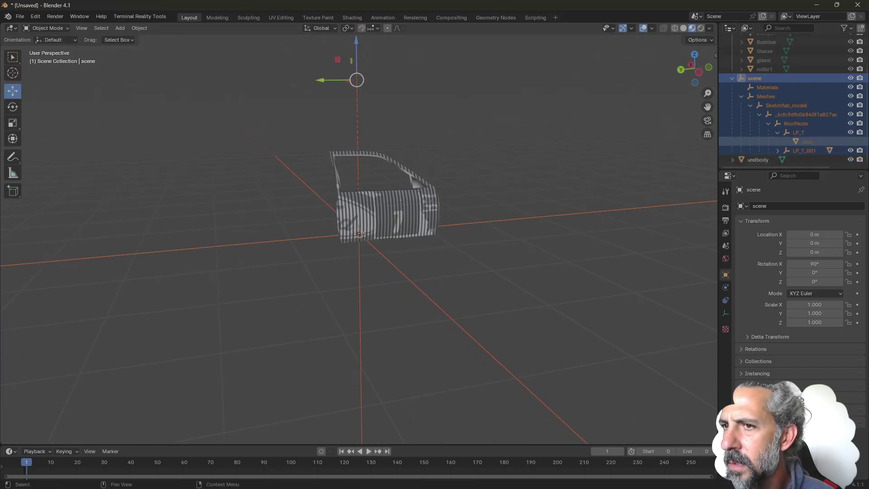
middle_drag(446, 190, 475, 211)
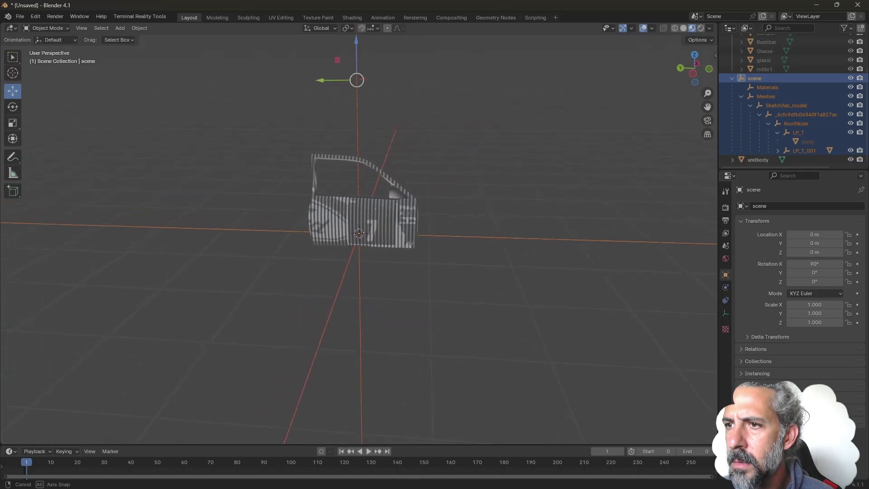
scroll(774, 99, up, 3)
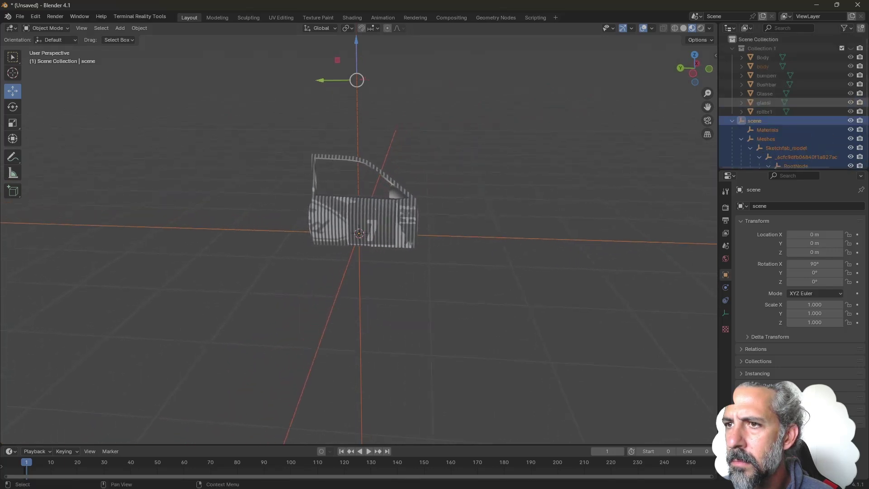
Step: Make Collection 1 visible again with the Ford's Body object selected
click(763, 66)
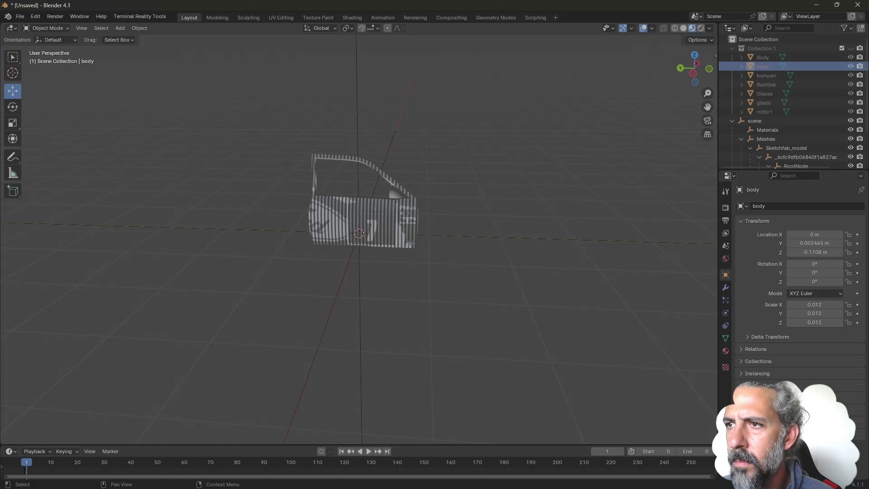
click(766, 84)
click(766, 75)
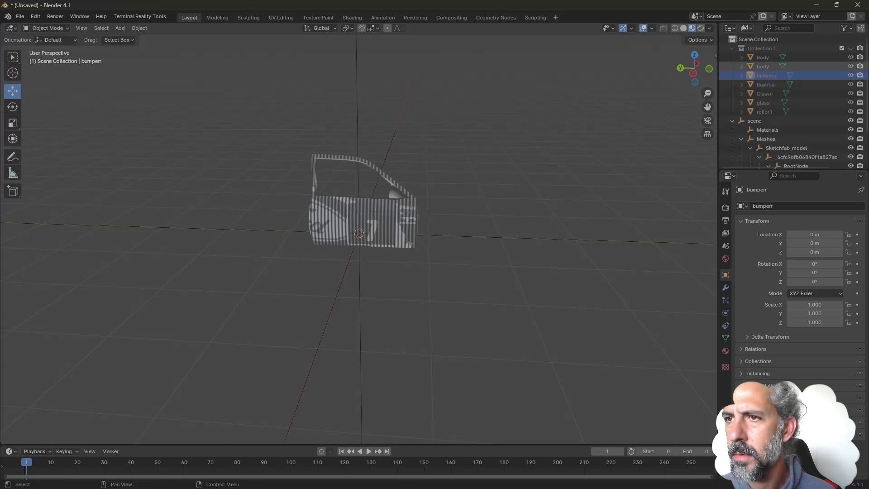
click(764, 66)
click(763, 57)
click(850, 48)
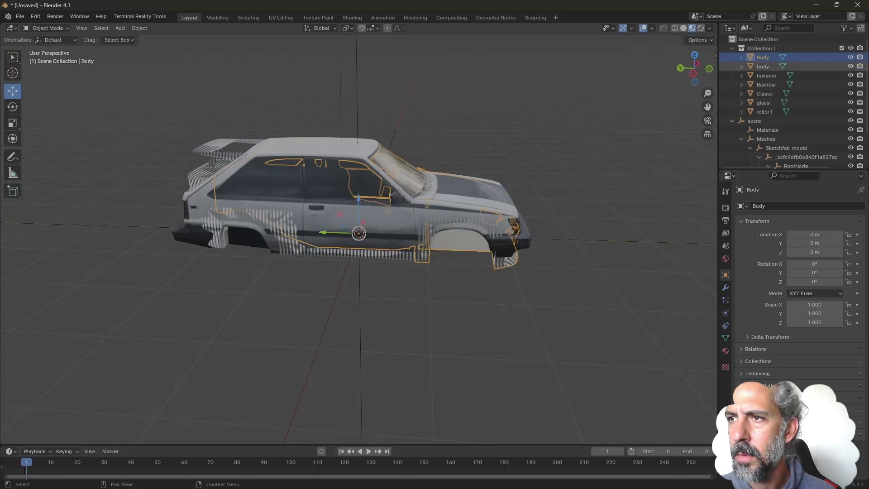
Step: Hide the Ford's Body and bumperr objects in Collection 1 and check the Tercel from the other side
key(h)
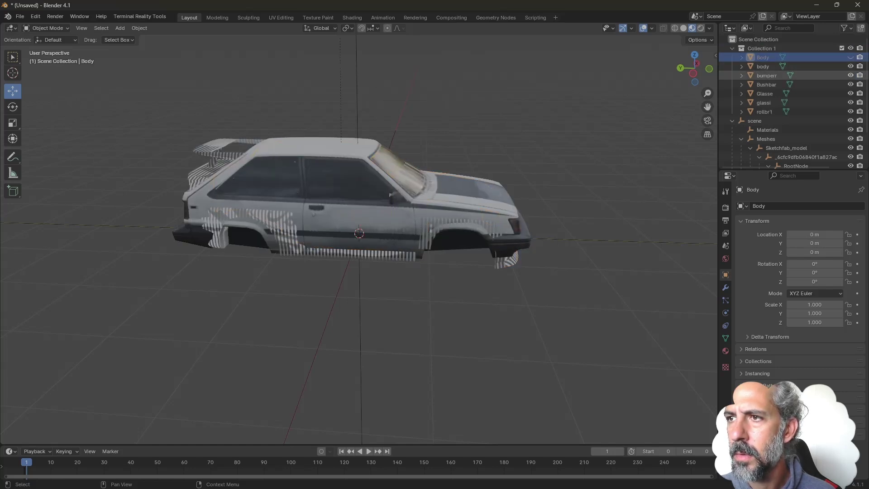
click(850, 75)
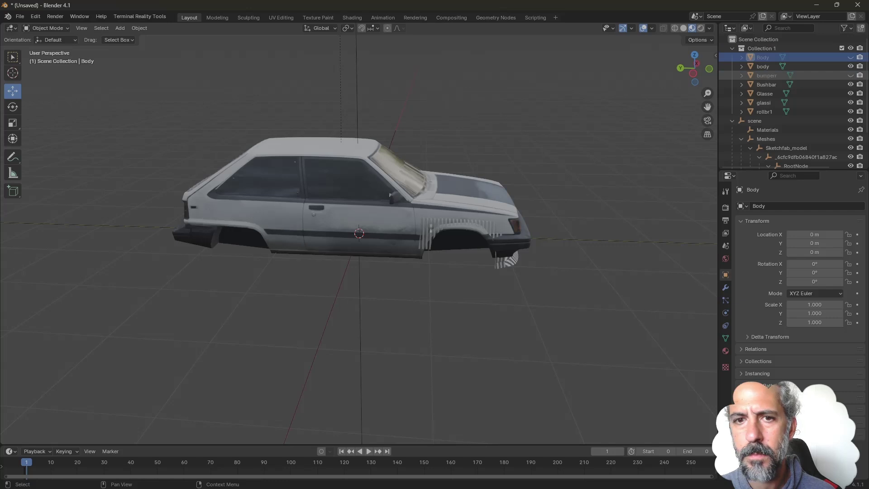
middle_drag(544, 203, 384, 204)
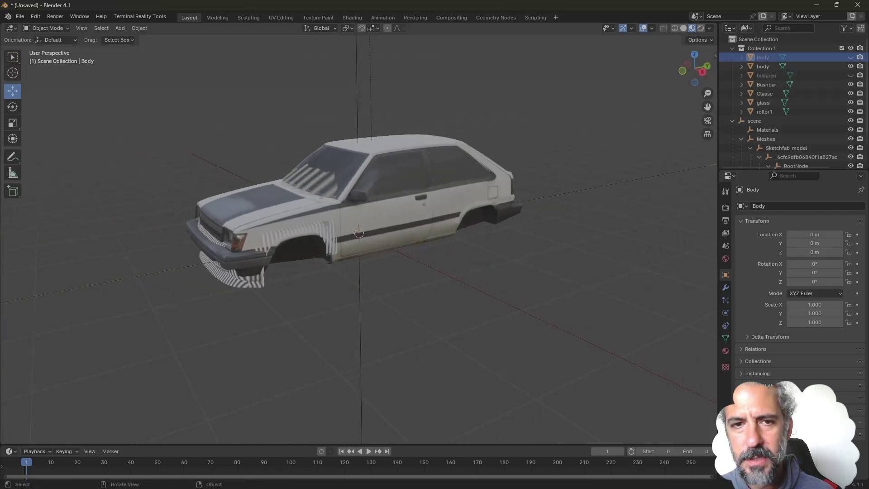
Step: Try to delete the imported hierarchy from scene down to LP_T_001, and undo the deletion
scroll(792, 106, down, 2)
click(807, 142)
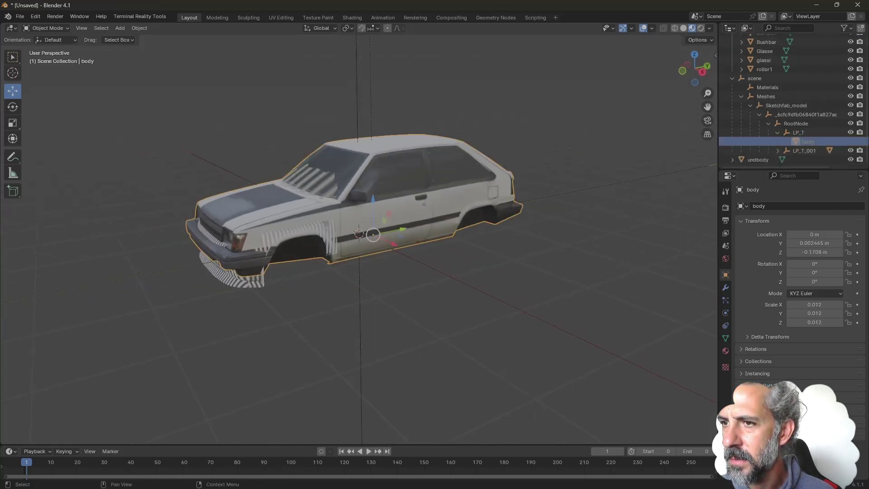
mouse_move(543, 204)
middle_down()
mouse_move(571, 205)
mouse_move(558, 204)
middle_up()
click(755, 78)
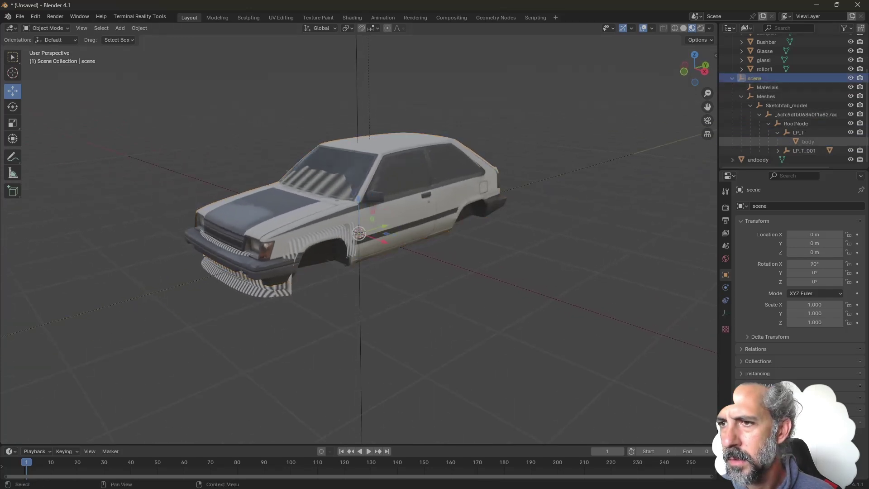
shift+click(804, 150)
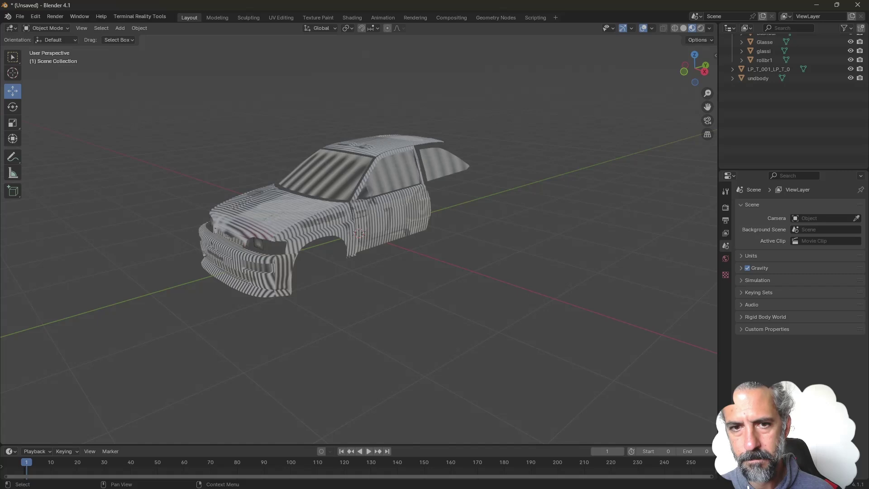
scroll(769, 77, up, 4)
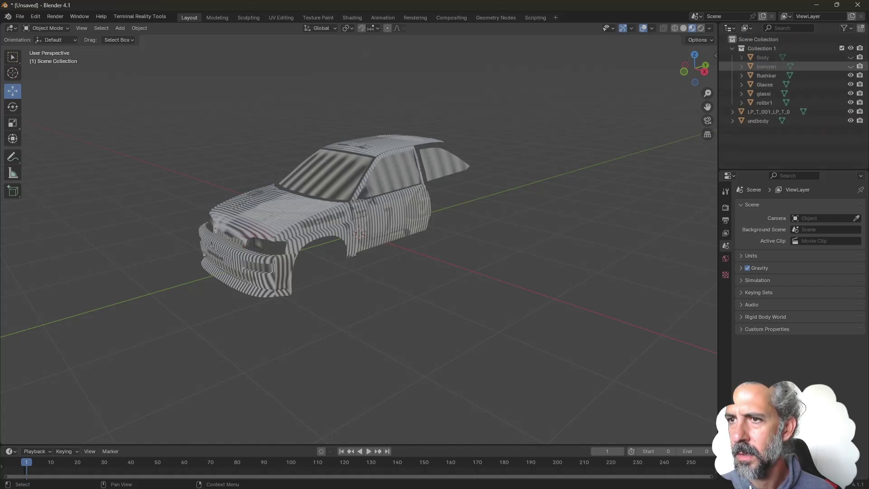
key(ctrl+z)
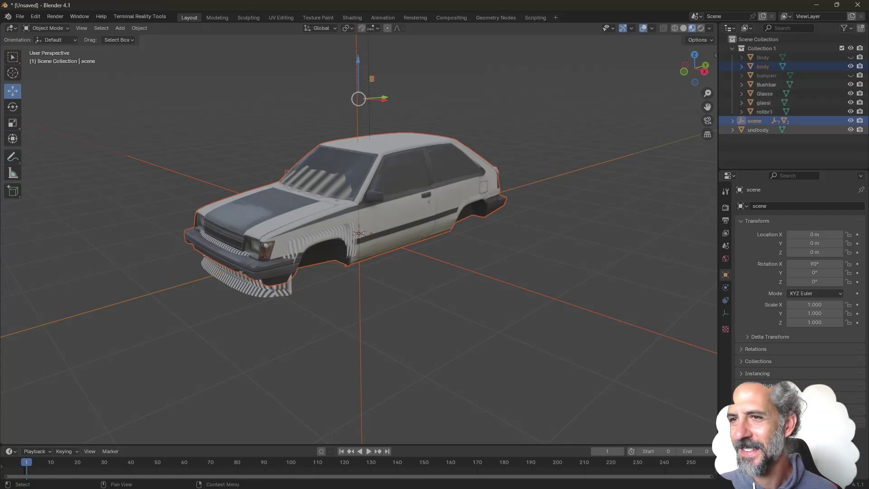
Step: Move undbody into Collection 1 and take the Tercel's body object out of that collection
click(758, 141)
mouse_move(758, 130)
mouse_down()
mouse_move(770, 48)
mouse_move(762, 139)
mouse_up()
click(763, 66)
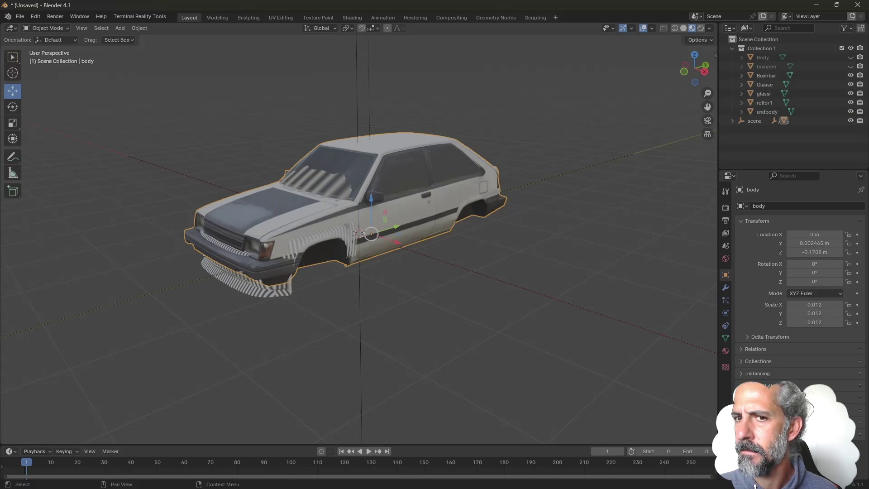
Step: Hide Collection 1 so that only the Tercel's body is shown
middle_drag(358, 233, 369, 239)
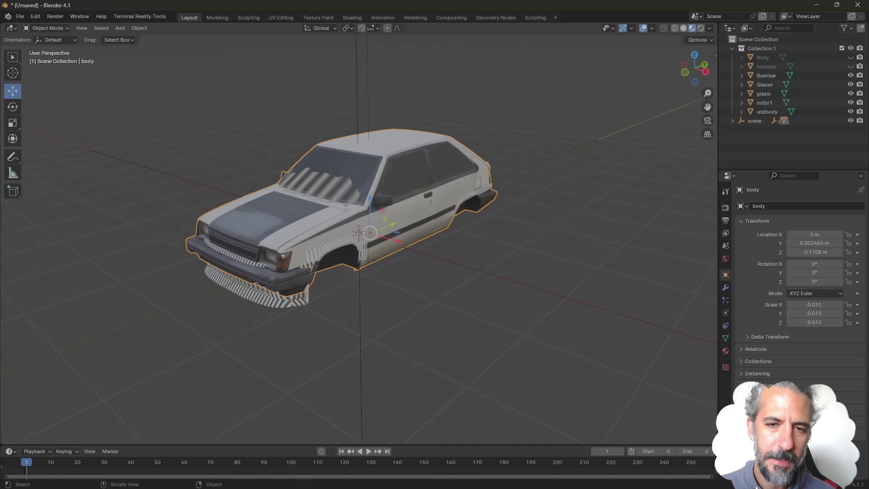
click(850, 48)
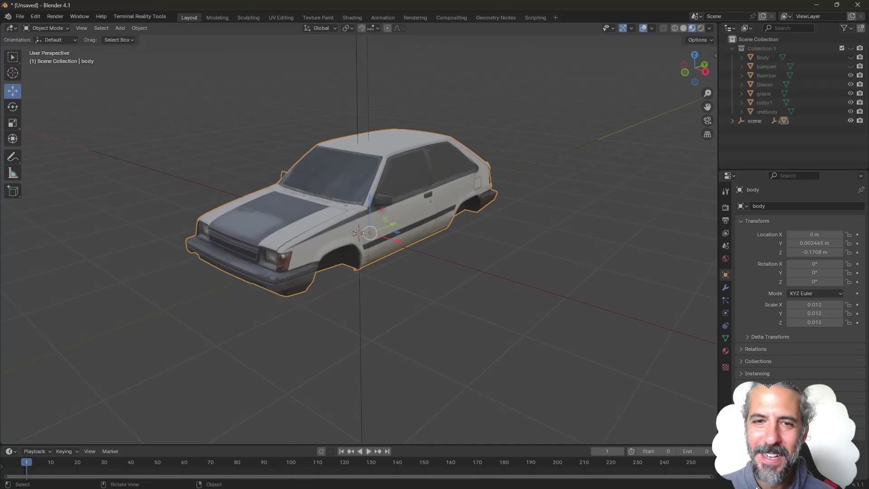
mouse_move(369, 239)
middle_down()
mouse_move(351, 232)
mouse_move(365, 237)
middle_up()
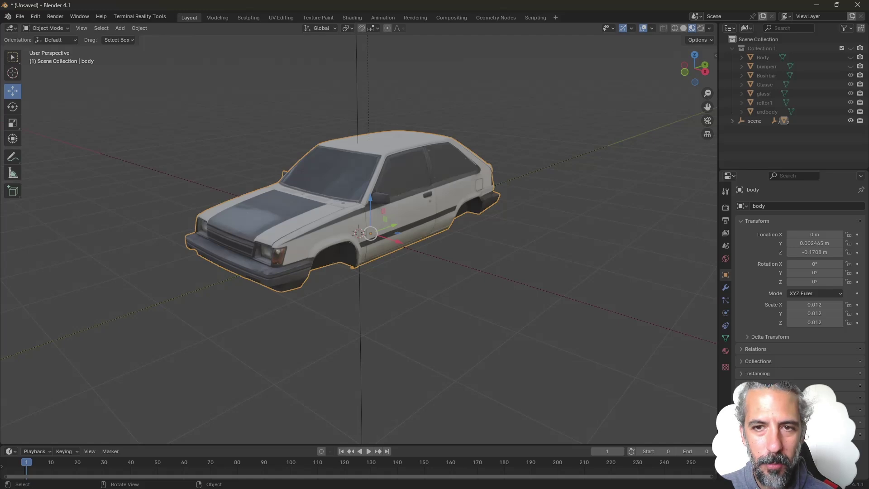
right_click(407, 179)
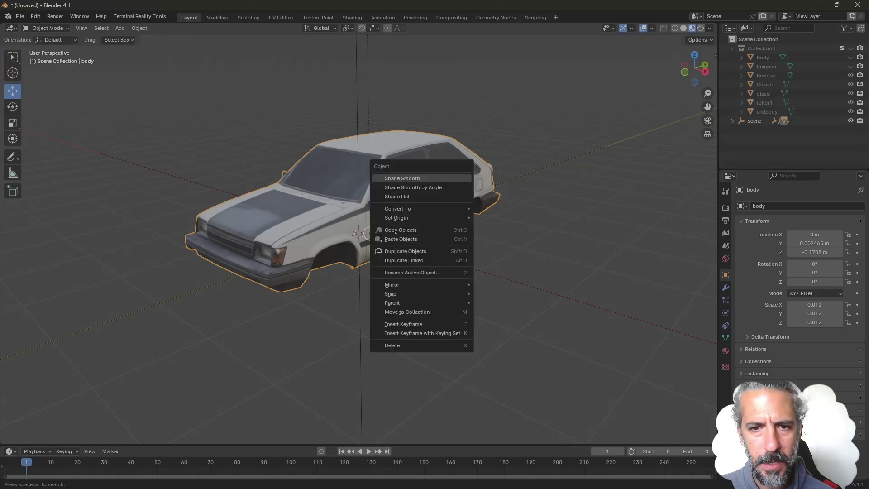
right_click(303, 197)
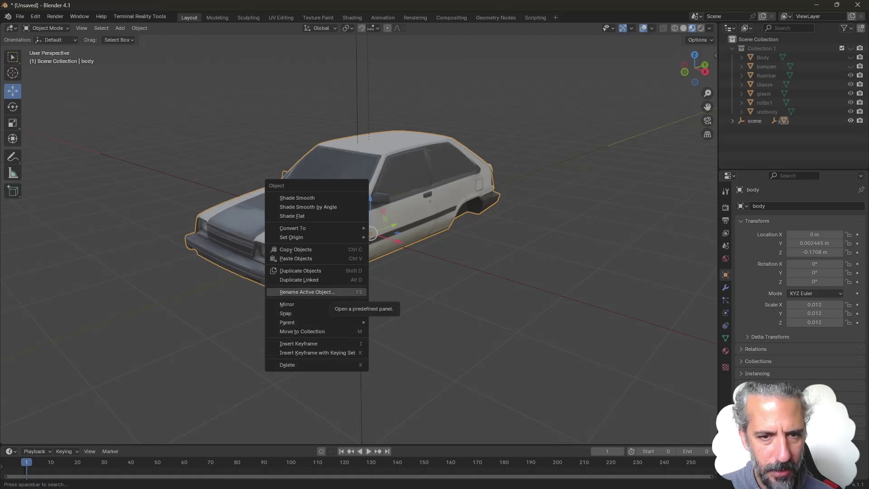
click(331, 292)
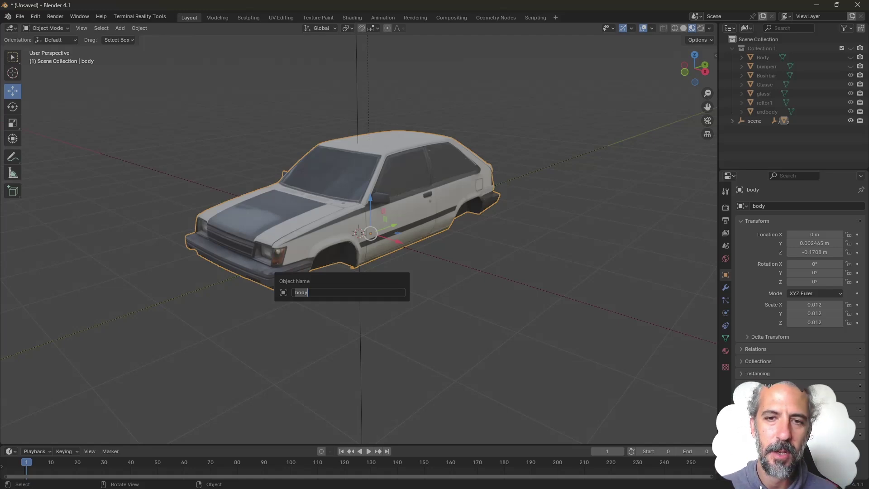
key(Return)
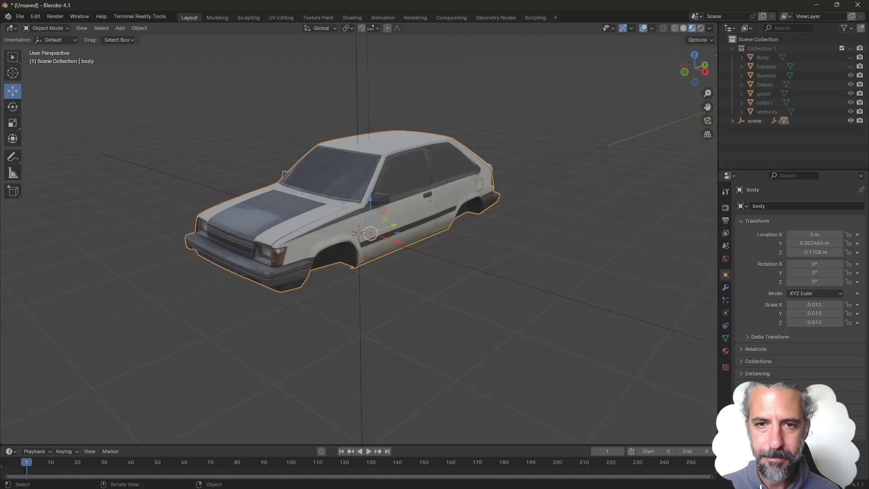
Step: Delete Collection 1 together with all the Ford parts in it
middle_drag(435, 178, 413, 192)
middle_drag(372, 226, 340, 227)
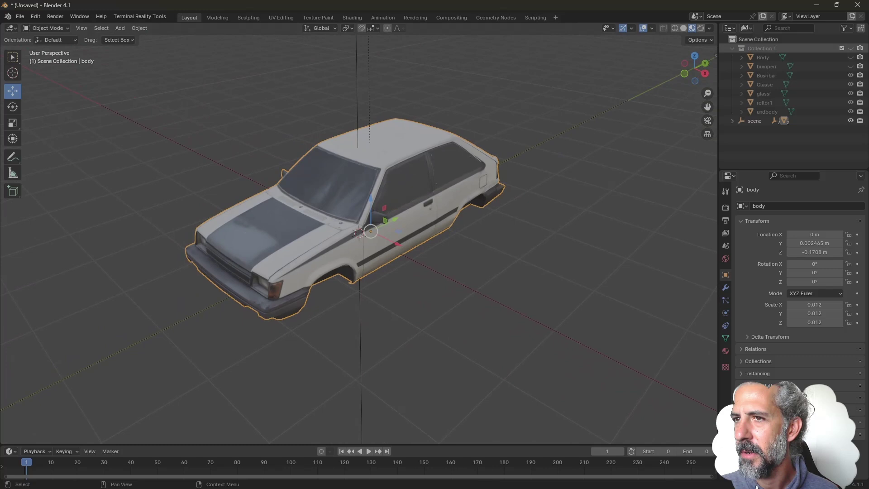
click(760, 48)
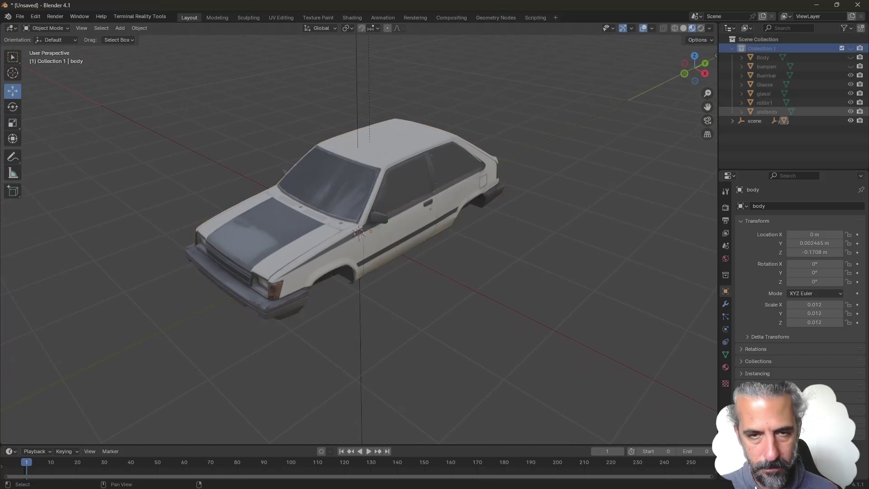
key(x)
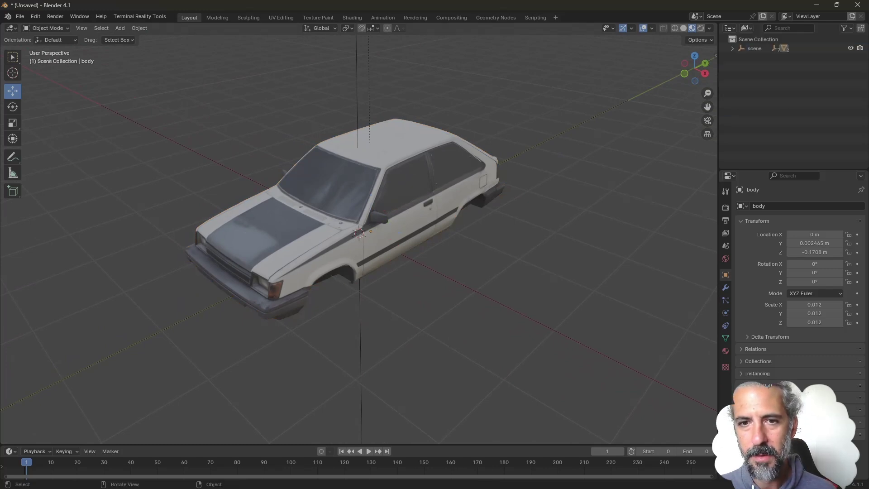
Step: Save the project as toytercell.blend in F:\BlenderStuff\ToyotaCelica
middle_drag(407, 272, 380, 229)
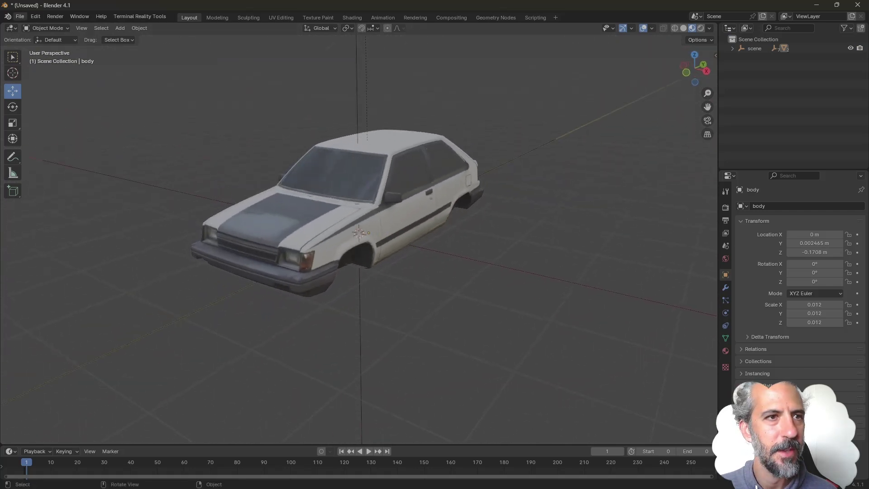
click(20, 17)
click(38, 93)
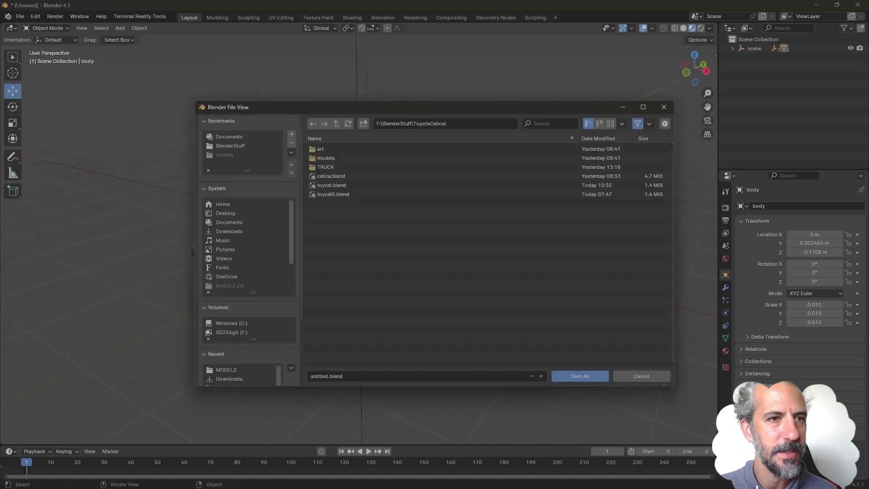
click(342, 375)
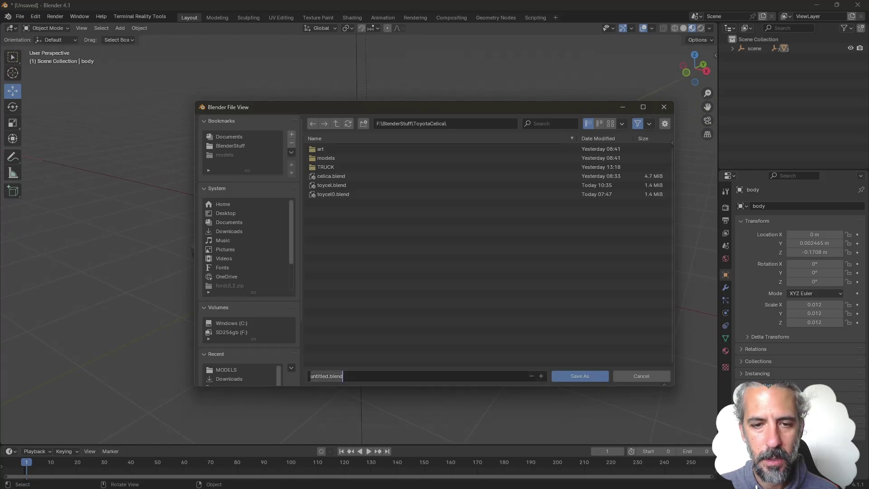
key(ctrl+shift+Left)
key(ctrl+shift+Left)
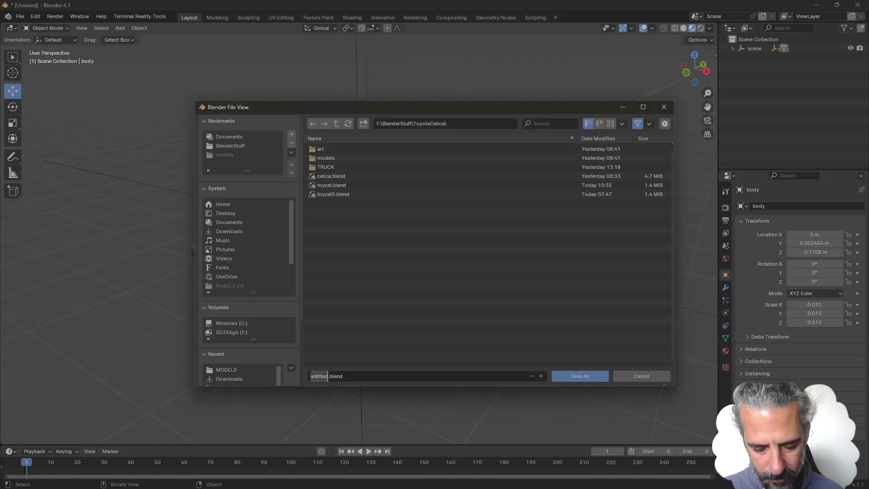
text(toy)
text(cel)
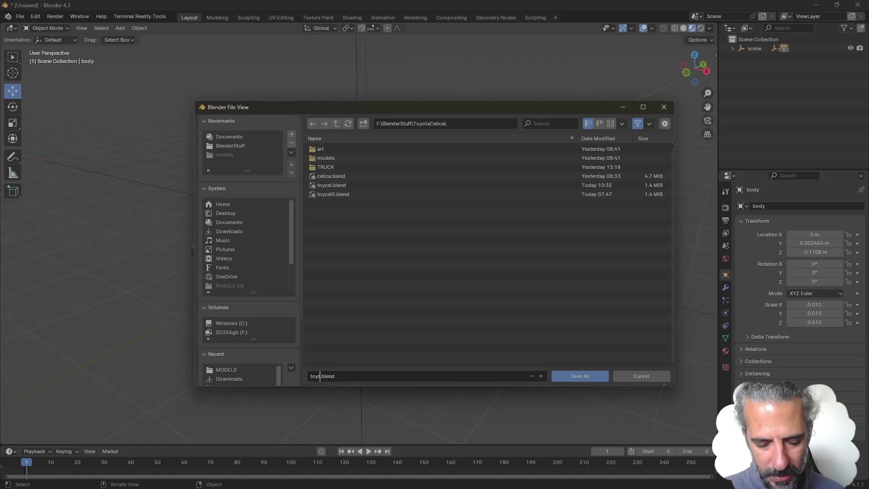
text(ica)
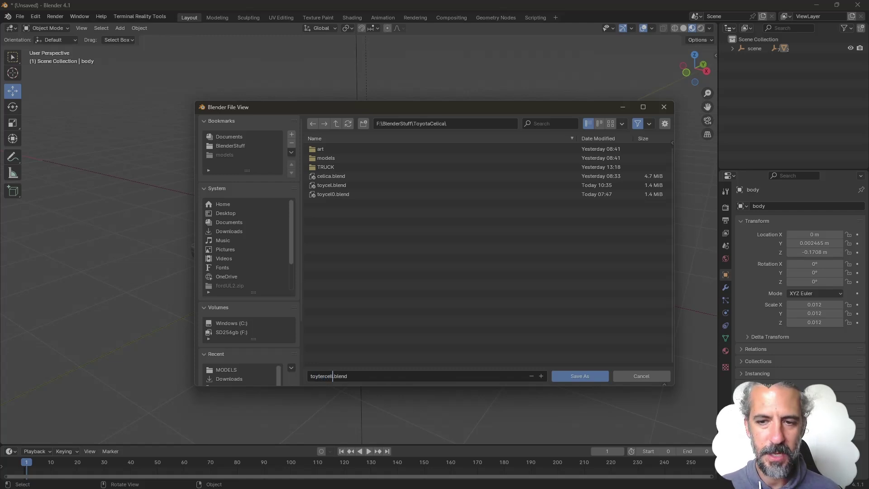
key(Return)
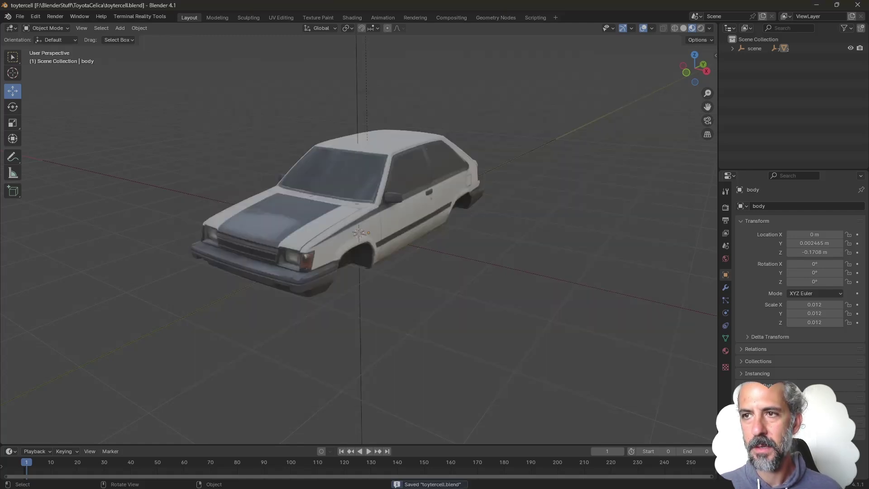
Step: Select the Tercel's body, split the 3D viewport into two areas side by side and show the Shader Editor in the second
mouse_move(434, 244)
middle_down()
mouse_move(306, 238)
mouse_move(426, 237)
middle_up()
middle_drag(367, 272, 362, 288)
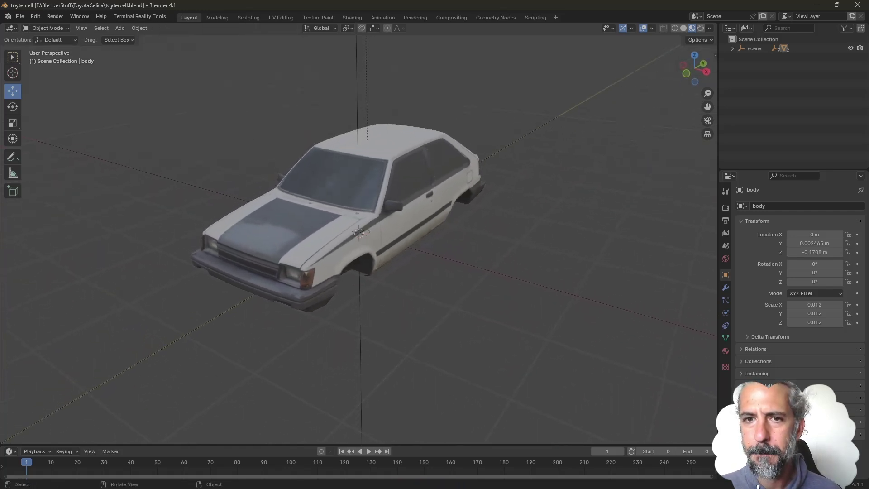
click(369, 231)
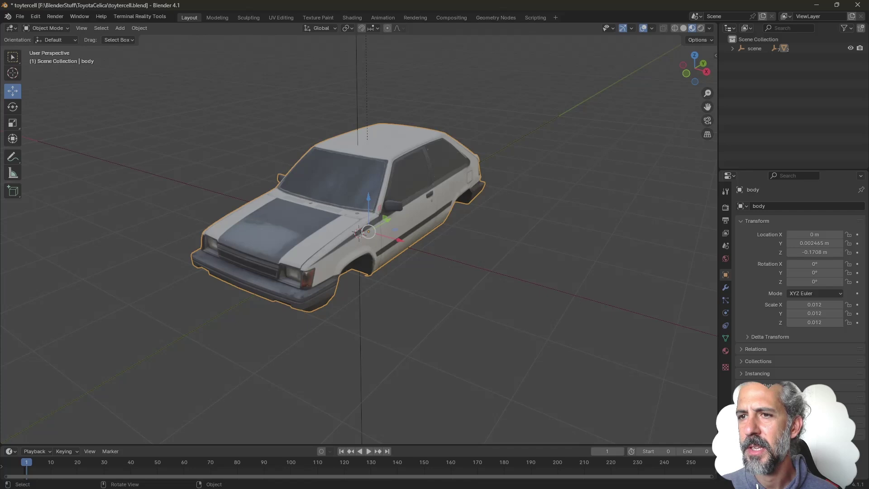
drag(716, 25, 383, 27)
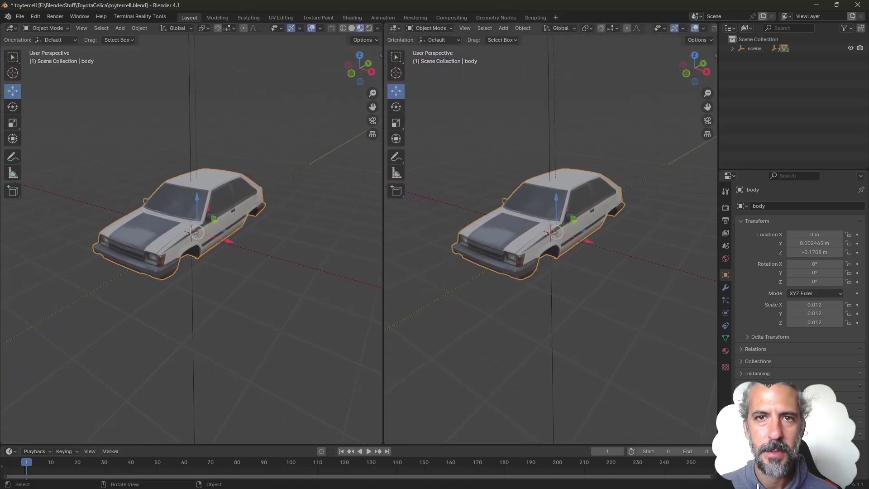
click(395, 28)
click(419, 112)
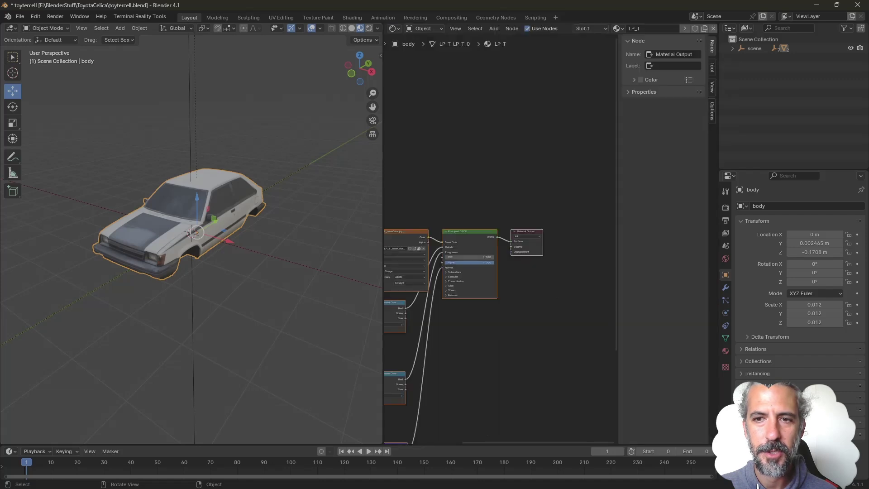
Step: In the LP_T material, move the base color image texture node above the others and the normal image texture below the Normal Map node
middle_drag(498, 355, 563, 260)
scroll(563, 261, down, 3)
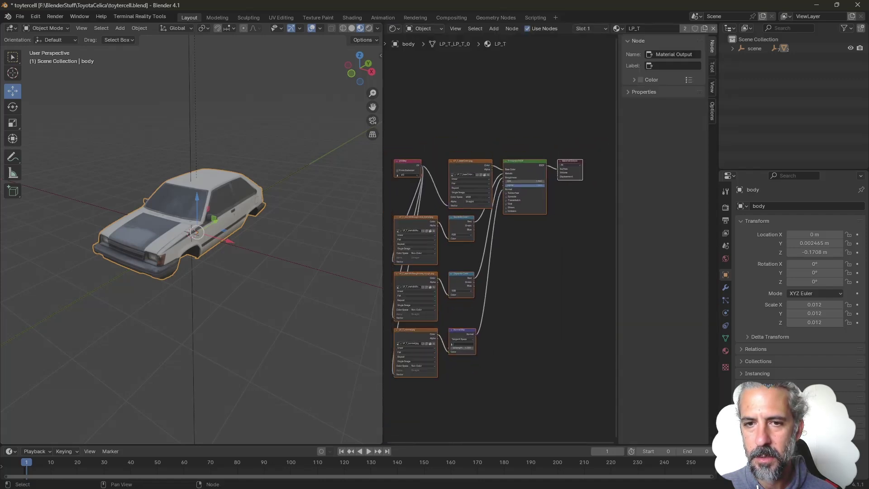
scroll(501, 240, down, 1)
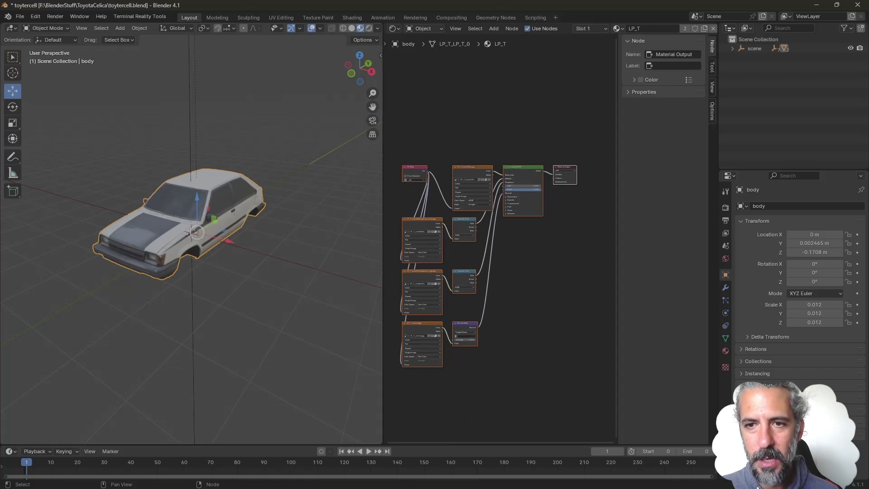
middle_drag(490, 266, 501, 239)
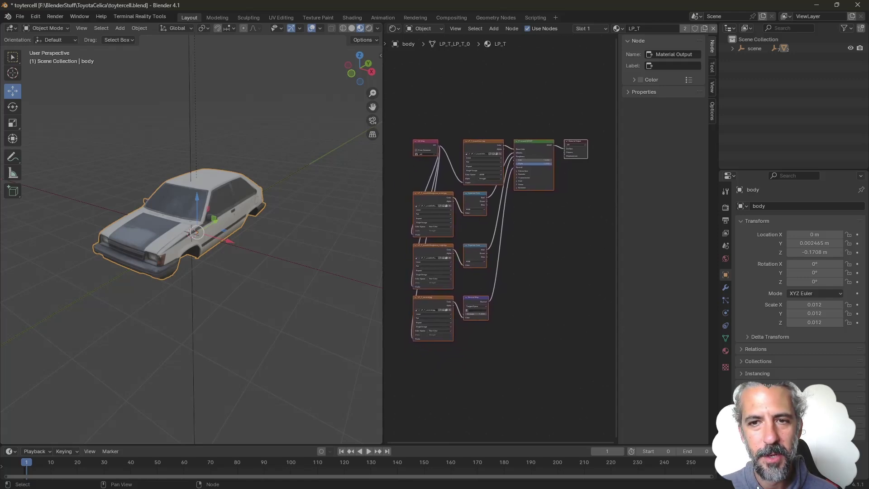
scroll(501, 238, up, 2)
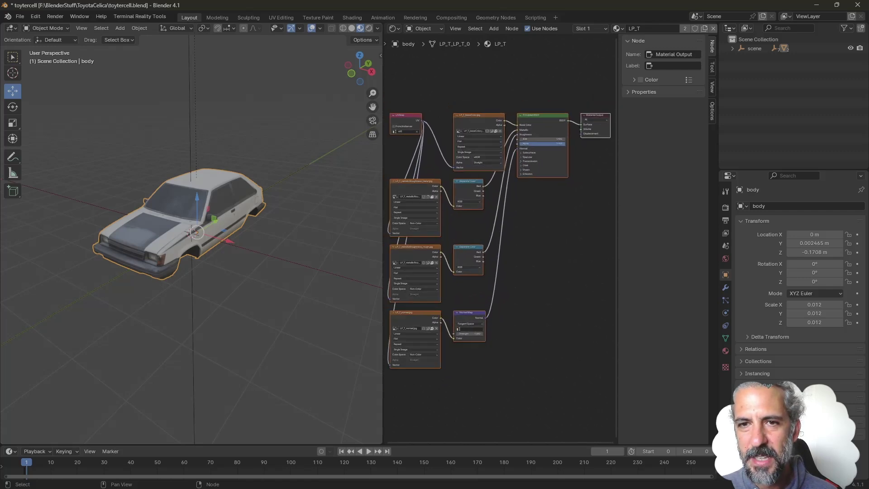
click(479, 115)
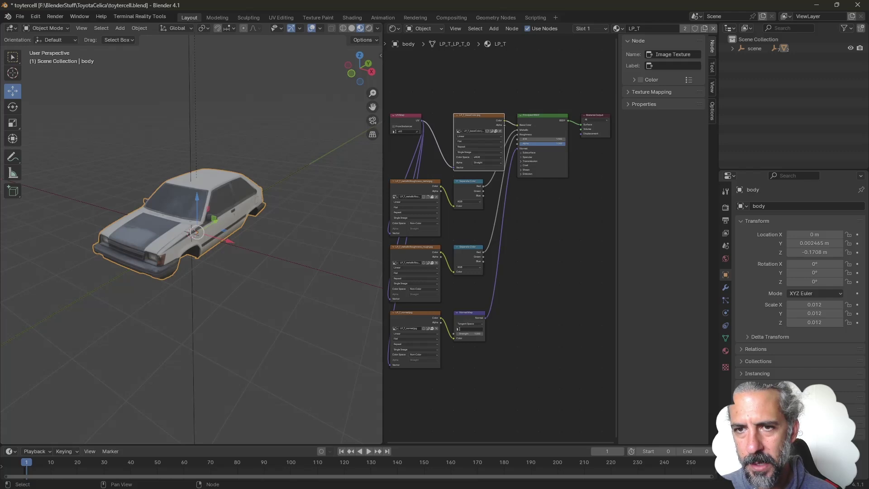
drag(475, 115, 469, 68)
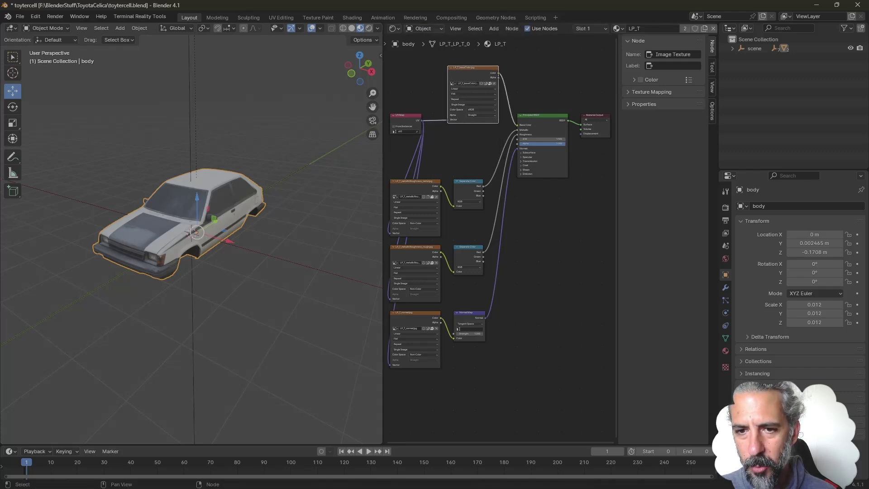
middle_drag(501, 218, 500, 202)
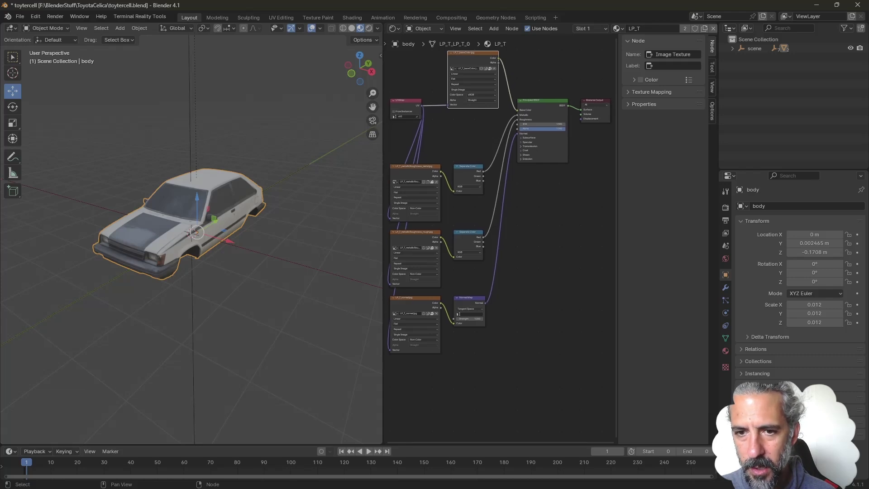
drag(415, 298, 470, 340)
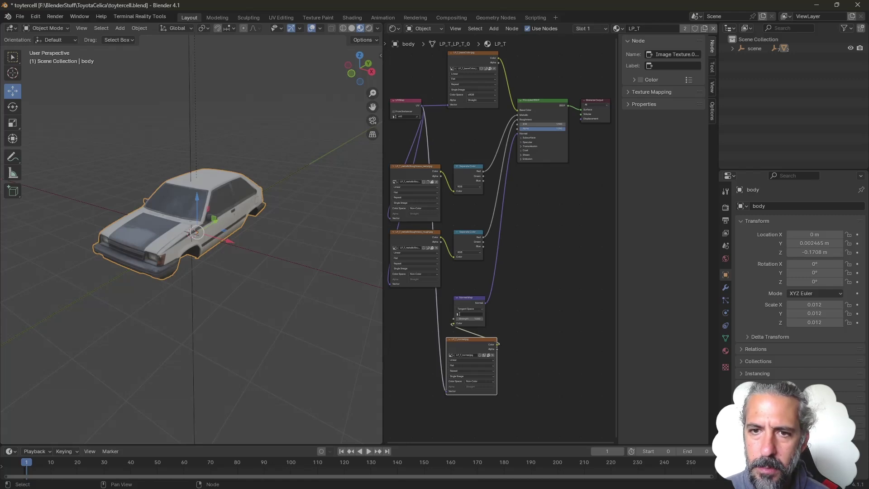
Step: Move the LP_T_metallicRoughness_metal.jpg texture node up to just below the UV Map node
scroll(497, 250, up, 4)
scroll(496, 251, down, 4)
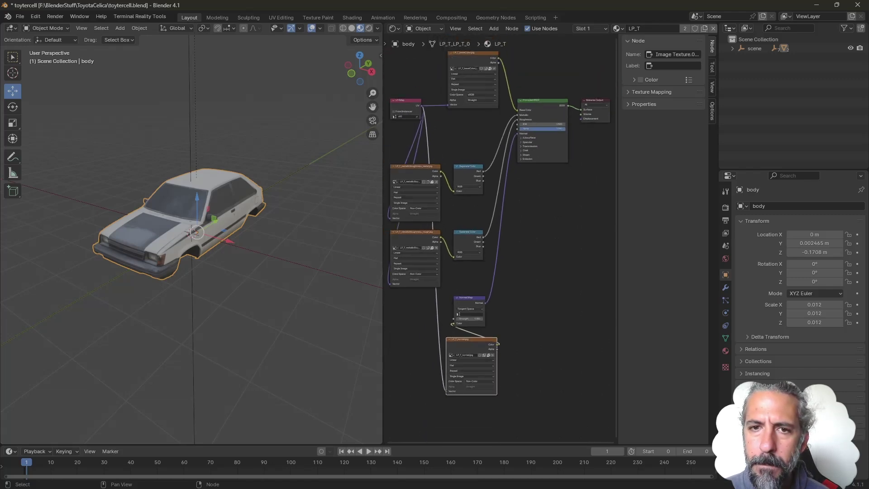
drag(415, 167, 414, 134)
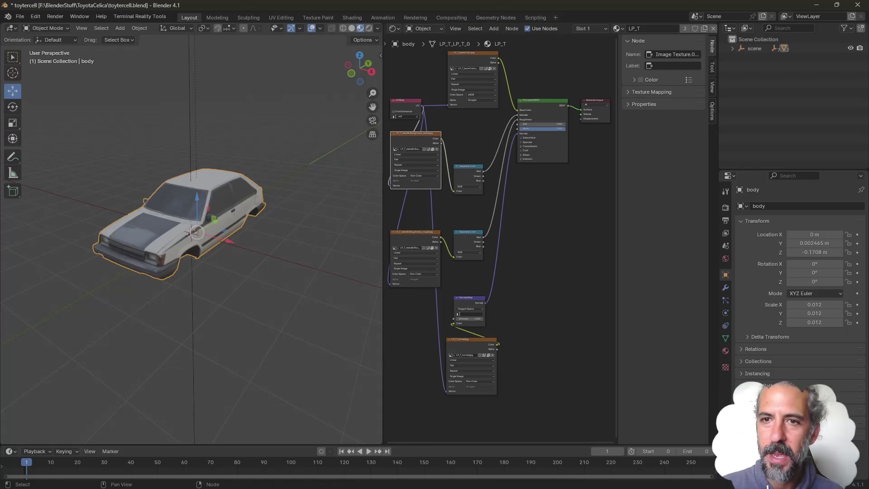
click(393, 28)
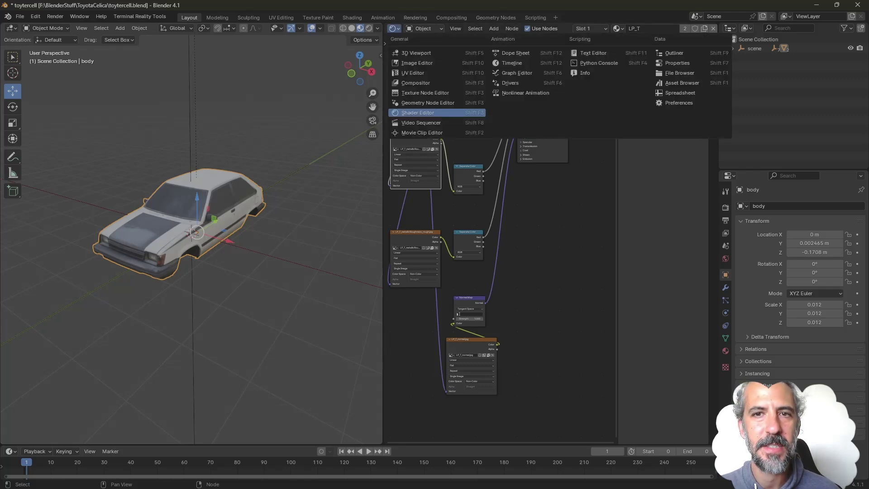
key(Escape)
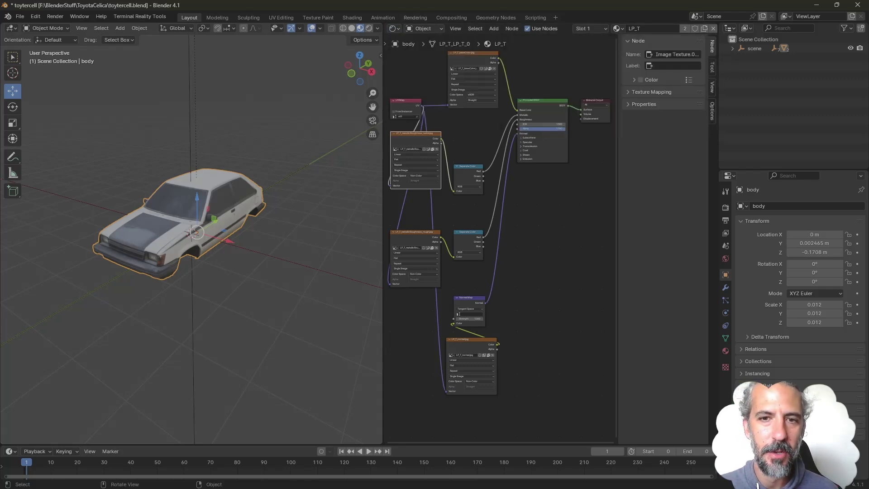
key(alt+a)
click(192, 232)
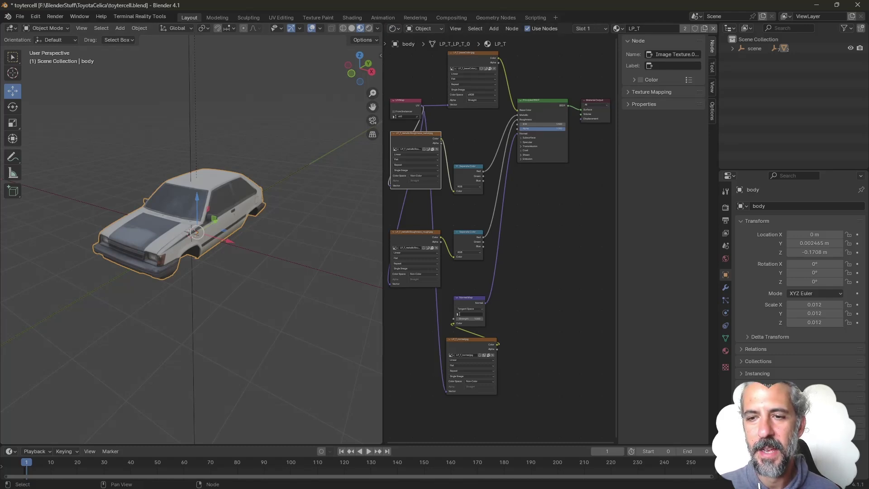
Step: Examine the list of images available to the base color texture node, including the leftover Ford, LP_T and Wheel images
middle_drag(500, 224, 504, 239)
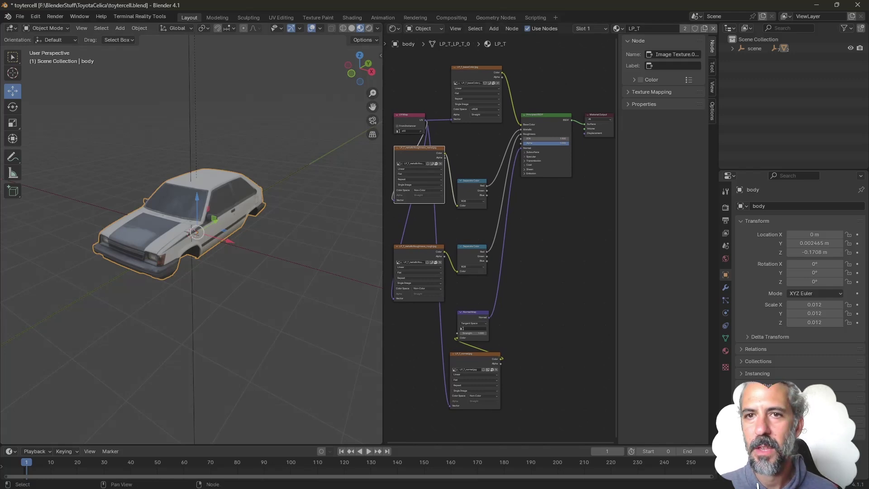
click(476, 68)
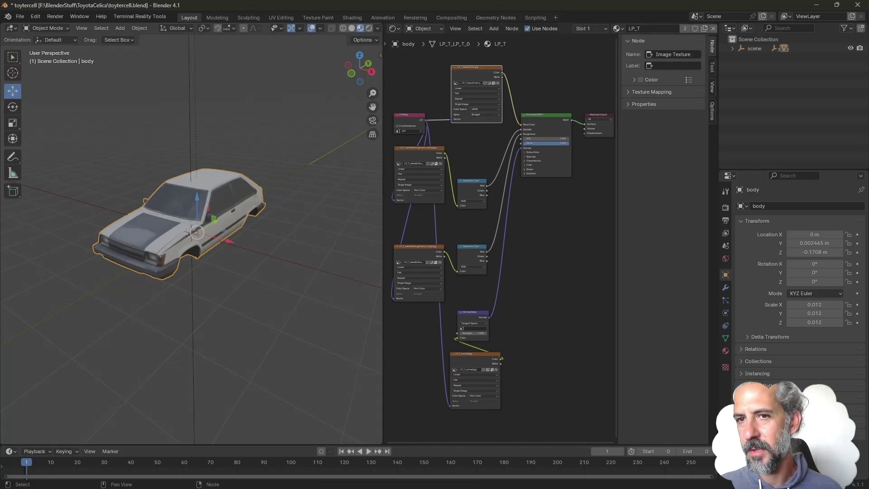
scroll(501, 239, up, 5)
middle_drag(497, 163, 506, 317)
scroll(497, 227, up, 3)
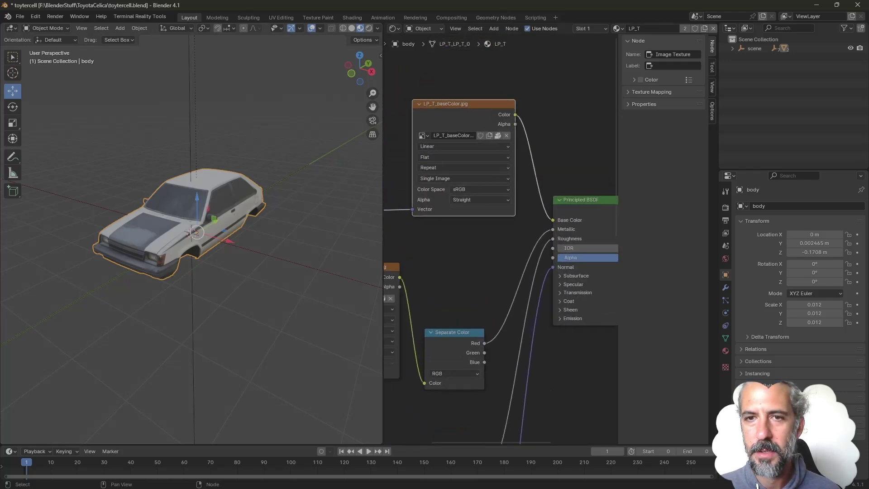
scroll(547, 239, up, 1)
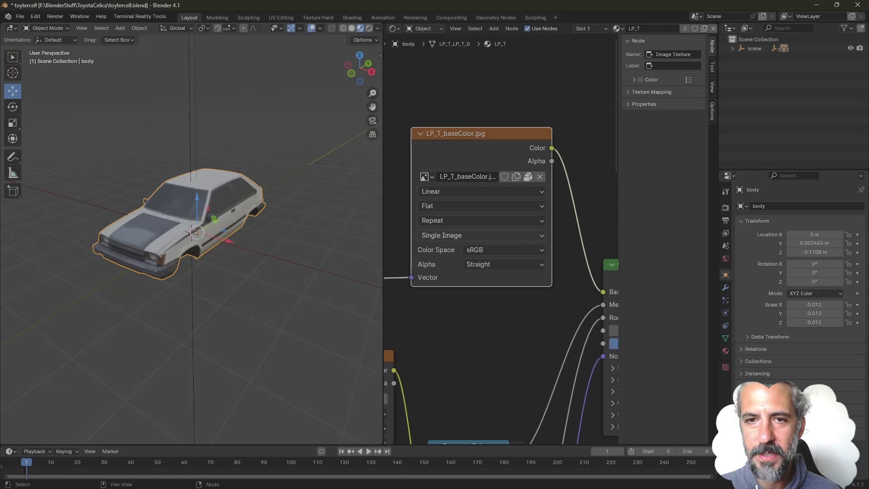
click(425, 177)
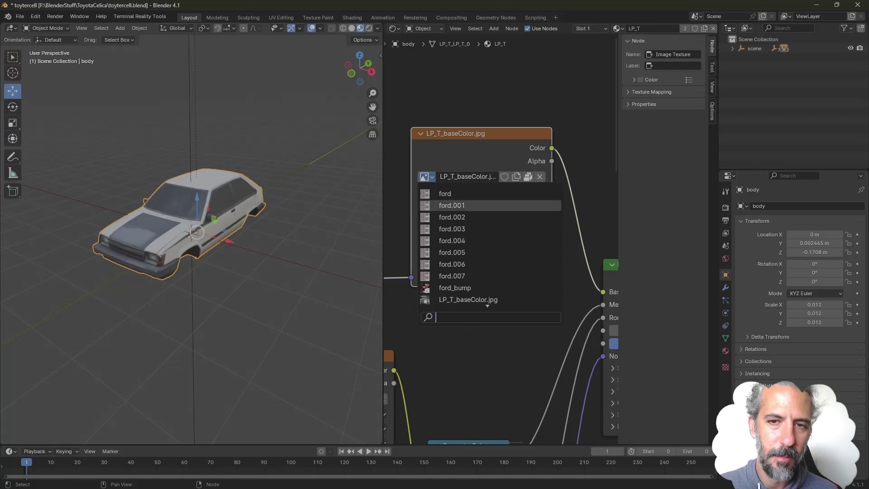
scroll(452, 264, down, 5)
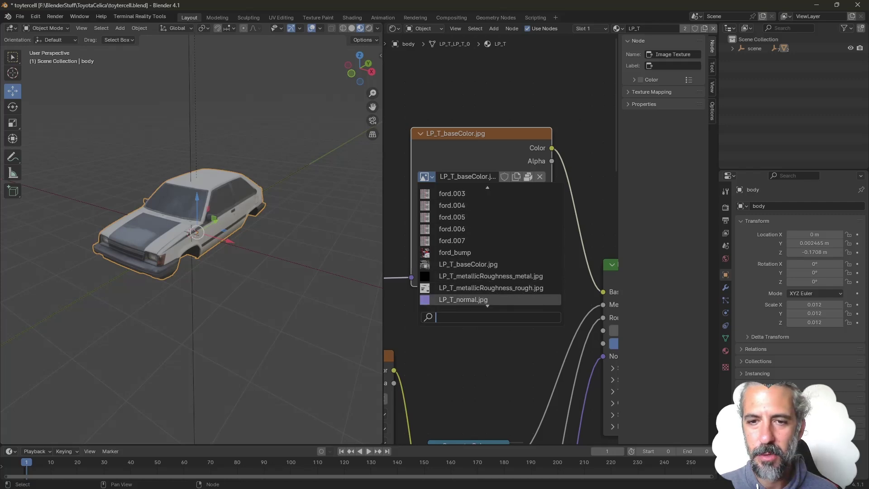
scroll(452, 194, up, 1)
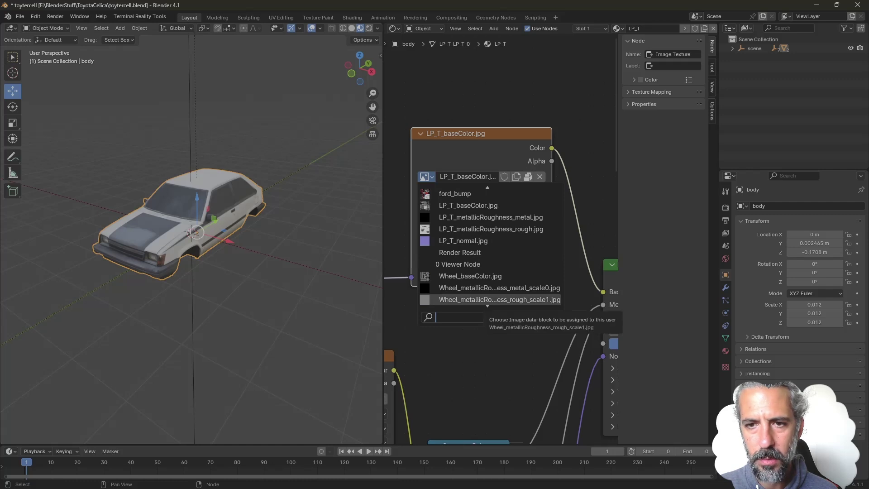
scroll(475, 290, down, 1)
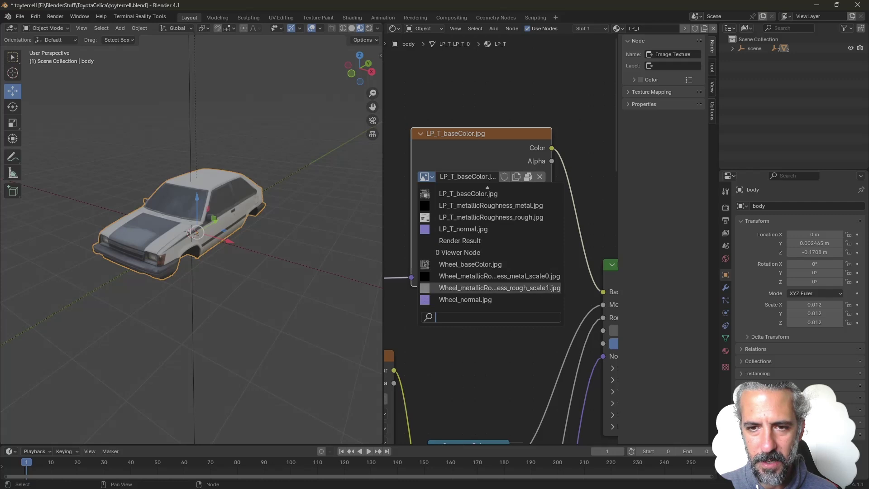
scroll(453, 195, up, 2)
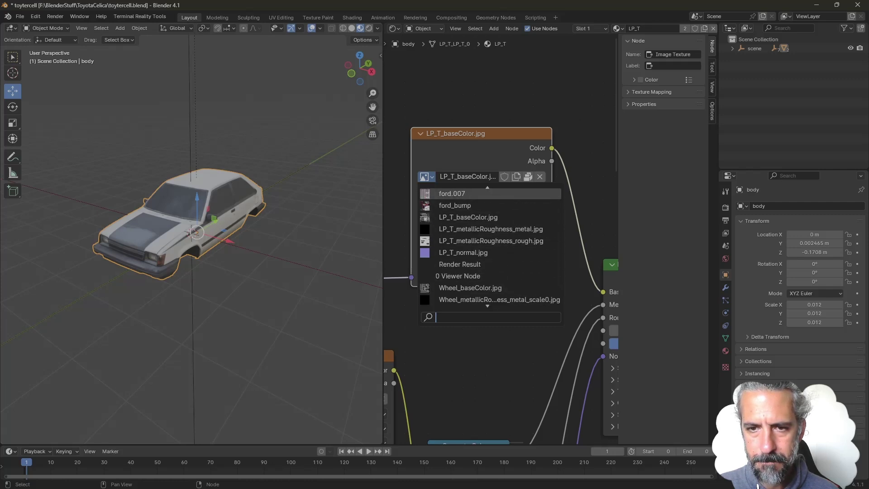
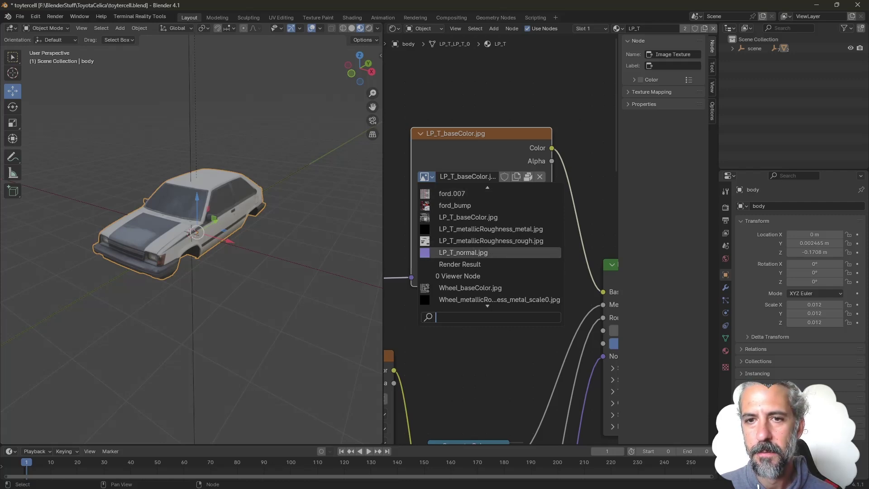
scroll(489, 246, up, 4)
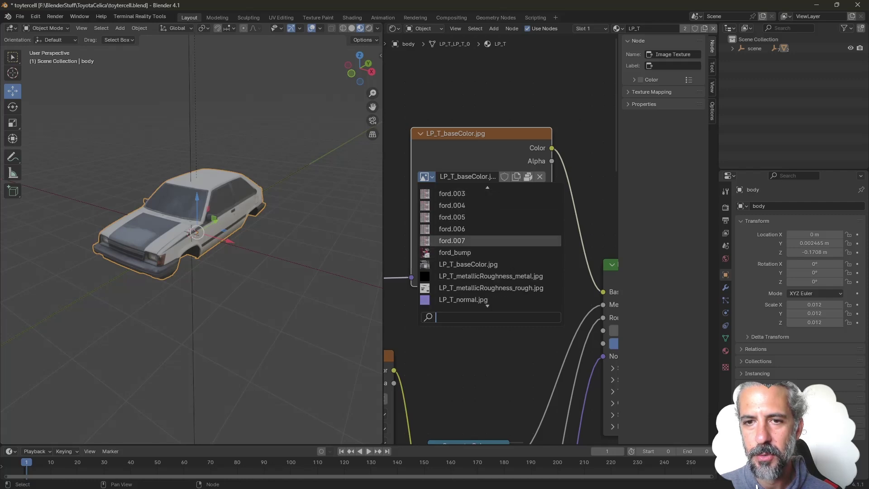
scroll(489, 205, up, 3)
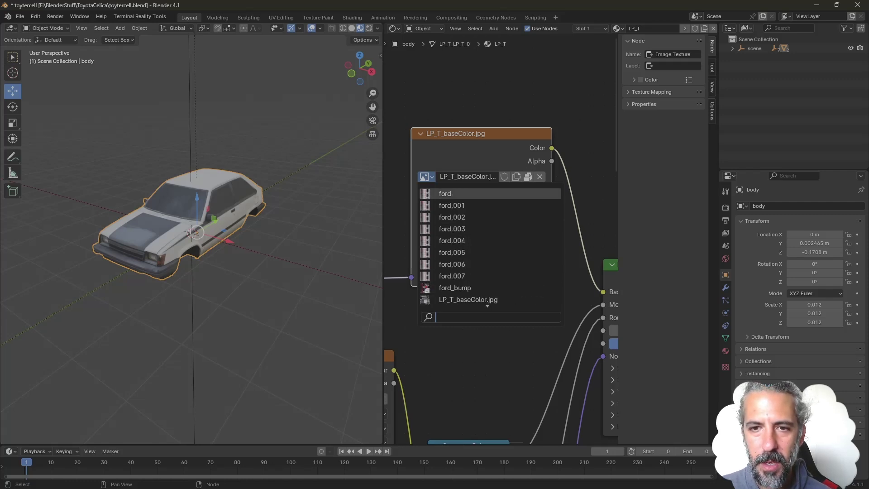
scroll(488, 276, down, 3)
scroll(489, 229, down, 3)
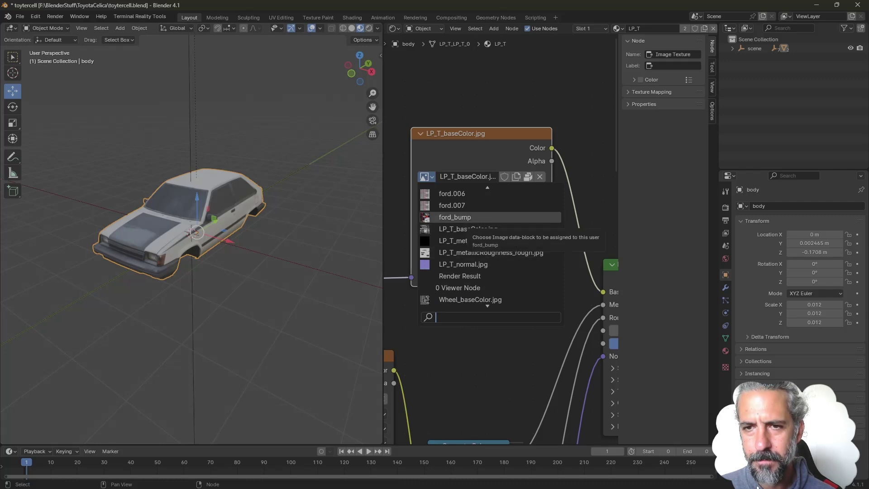
key(Escape)
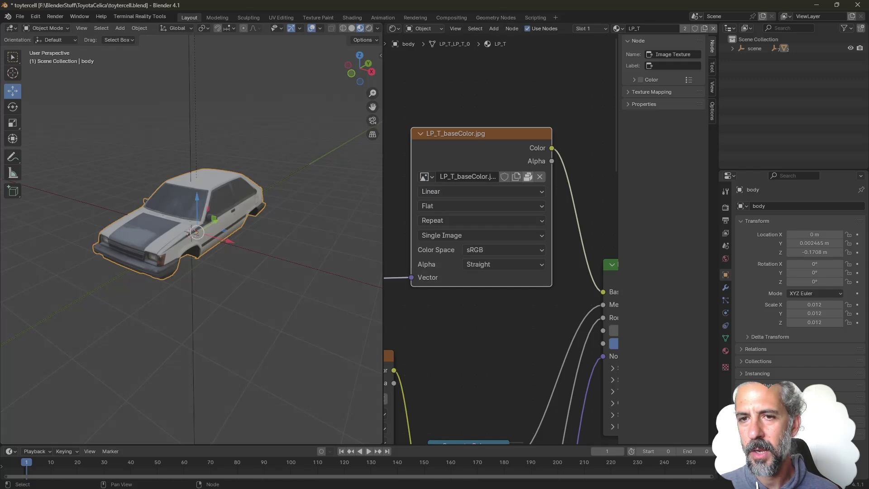
Step: Unpack LP_T_baseColor.jpg from its texture node, writing the file to its original location and overwriting any existing file
click(527, 176)
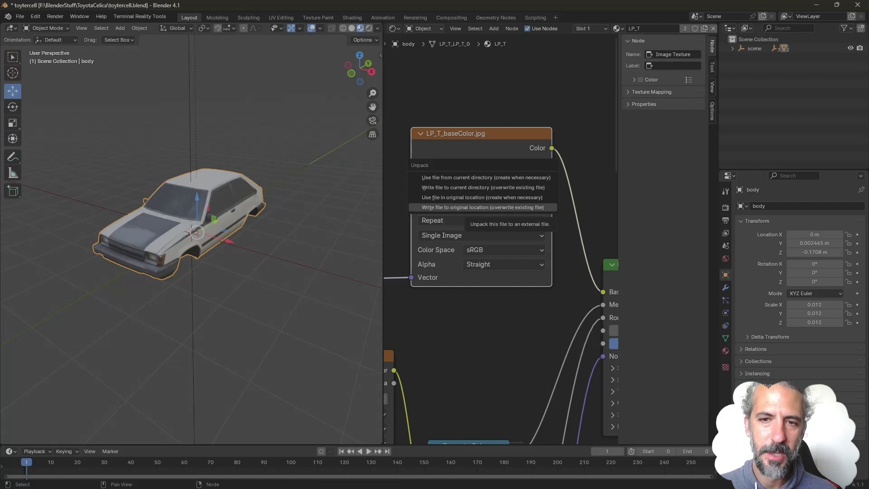
click(470, 207)
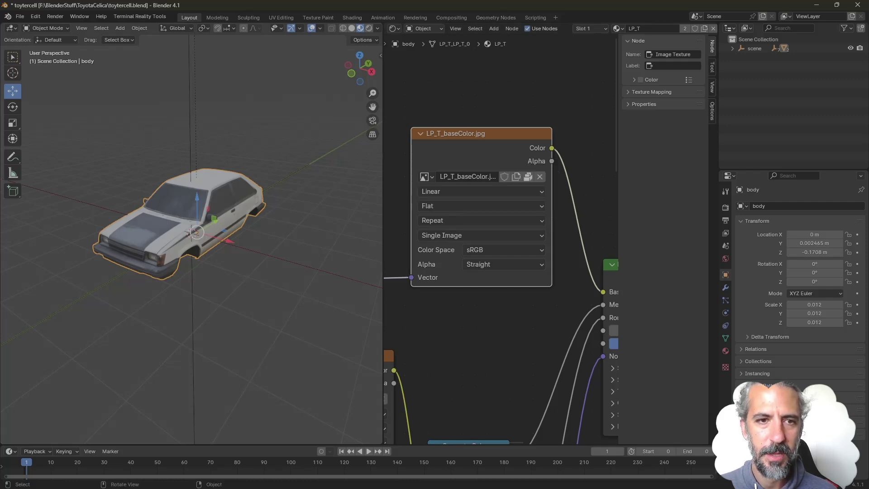
mouse_move(191, 233)
middle_down()
mouse_move(206, 233)
mouse_move(181, 234)
mouse_move(201, 231)
middle_up()
click(528, 177)
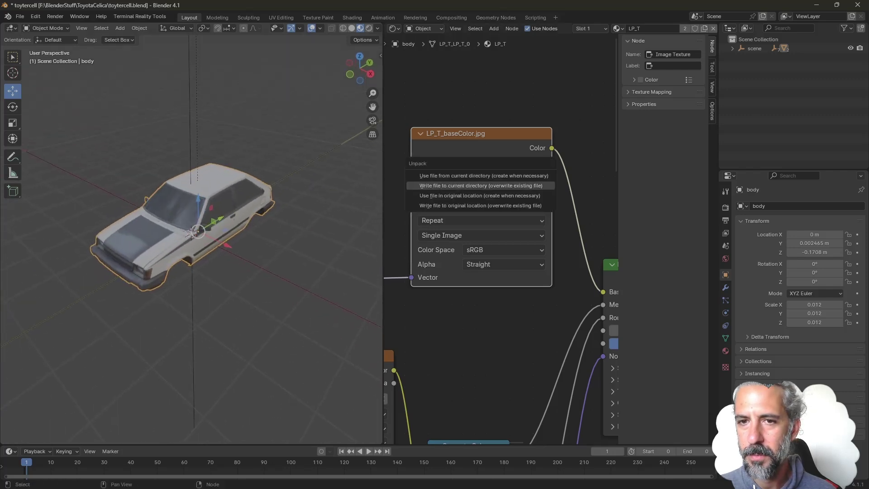
click(433, 205)
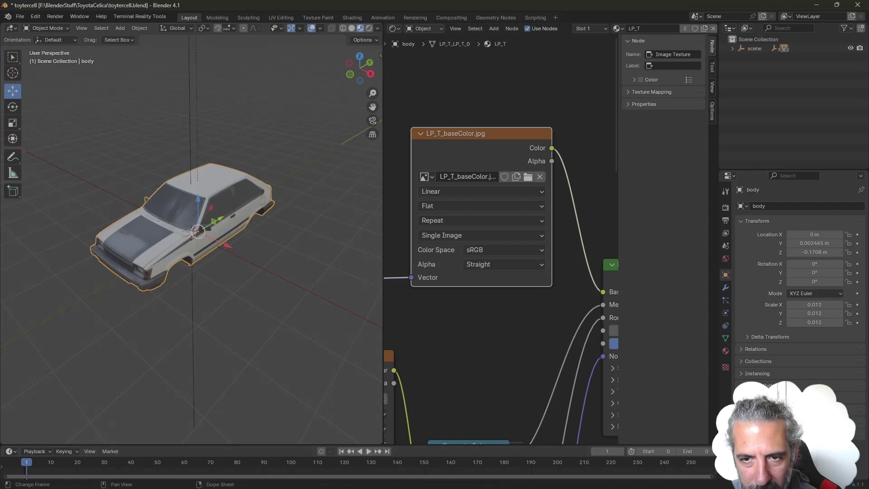
Step: Check the folder path where LP_T_baseColor.jpg is stored in the image file browser, and close it without opening an image
click(528, 176)
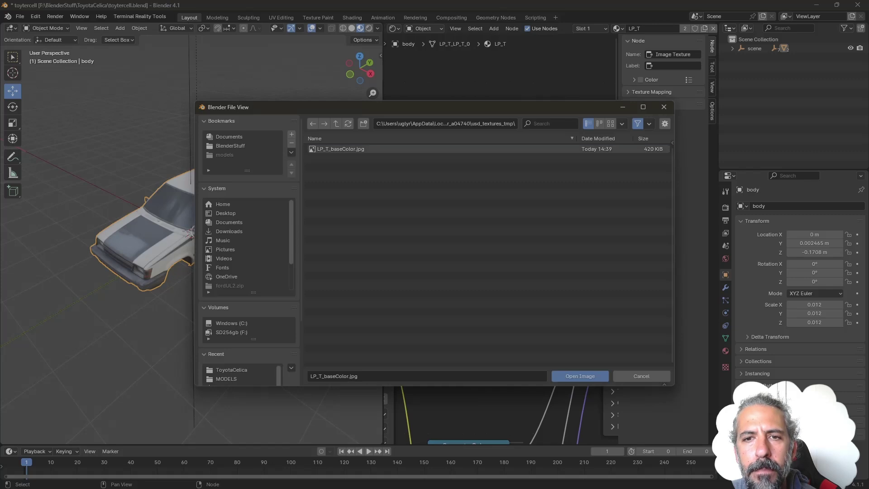
click(341, 149)
click(445, 124)
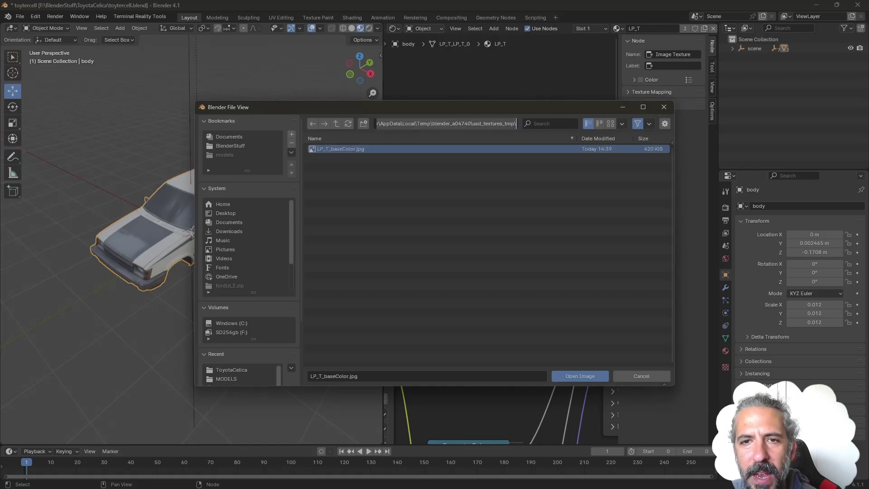
drag(408, 123, 517, 124)
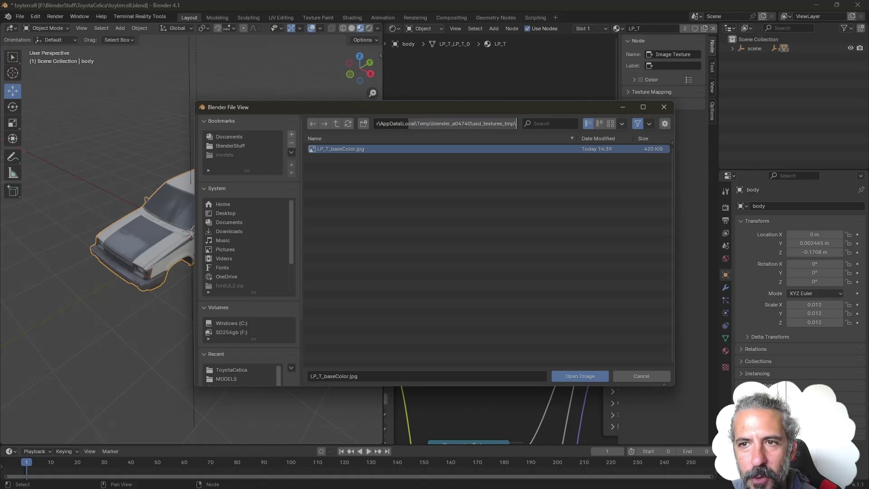
click(641, 375)
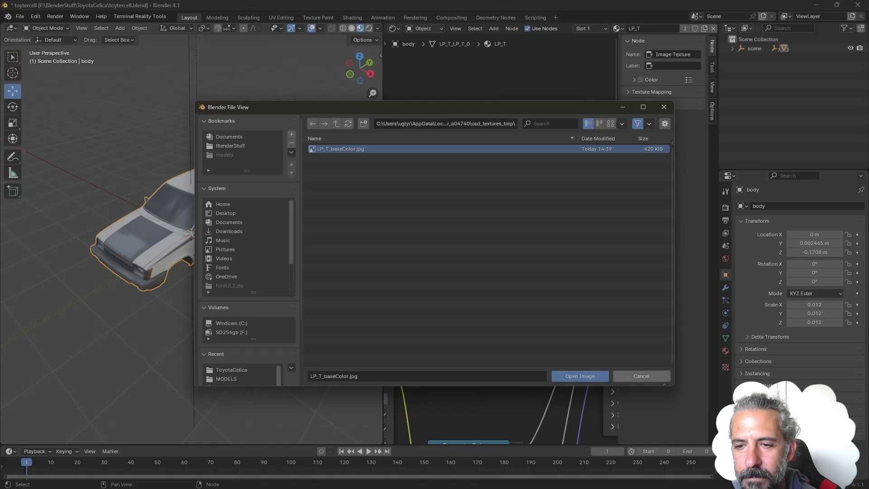
click(641, 376)
mouse_move(198, 232)
middle_down()
mouse_move(207, 217)
mouse_move(187, 214)
mouse_move(198, 219)
middle_up()
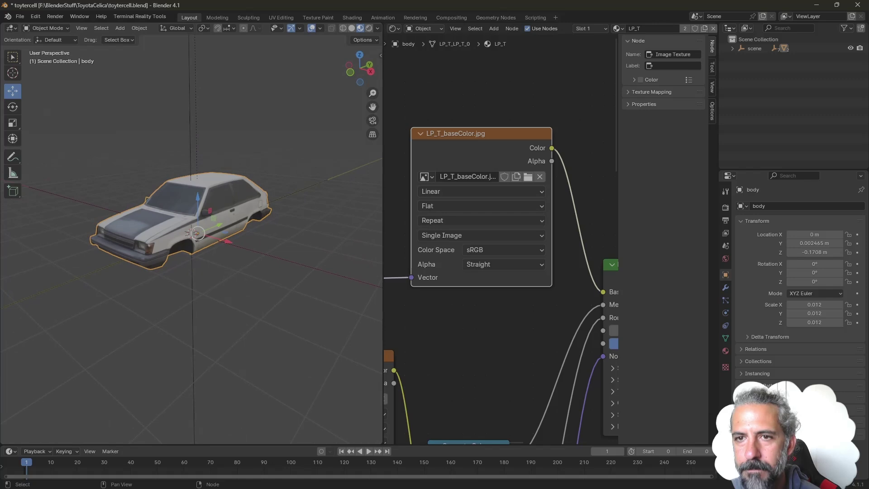
Step: Nudge the base color node up slightly and open the folder containing LP_T_baseColor.jpg externally in File Explorer
drag(481, 133, 483, 124)
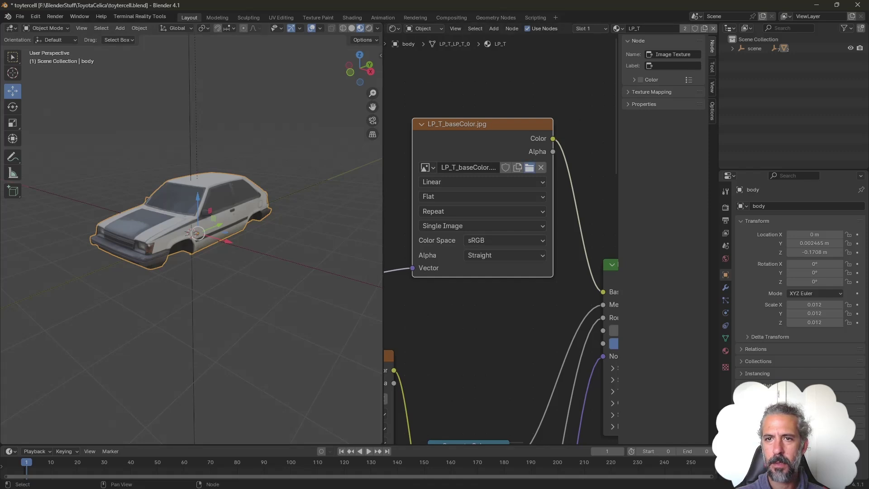
click(529, 168)
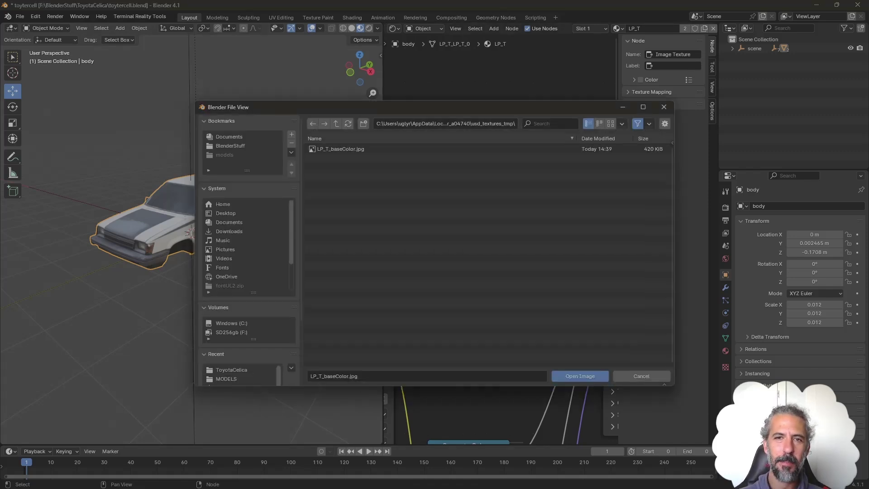
click(340, 149)
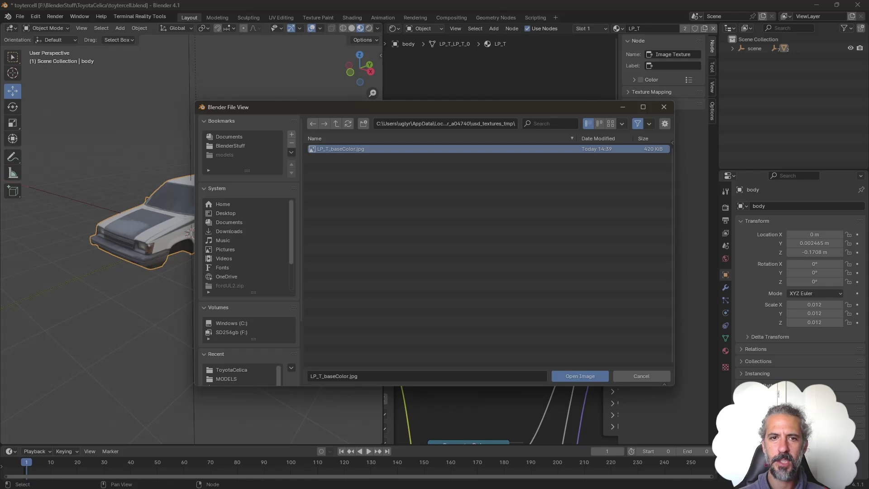
right_click(344, 149)
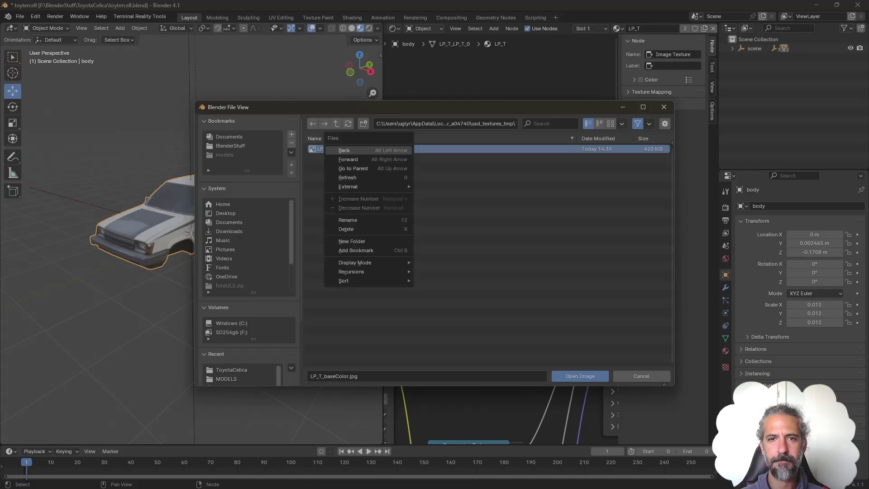
key(Escape)
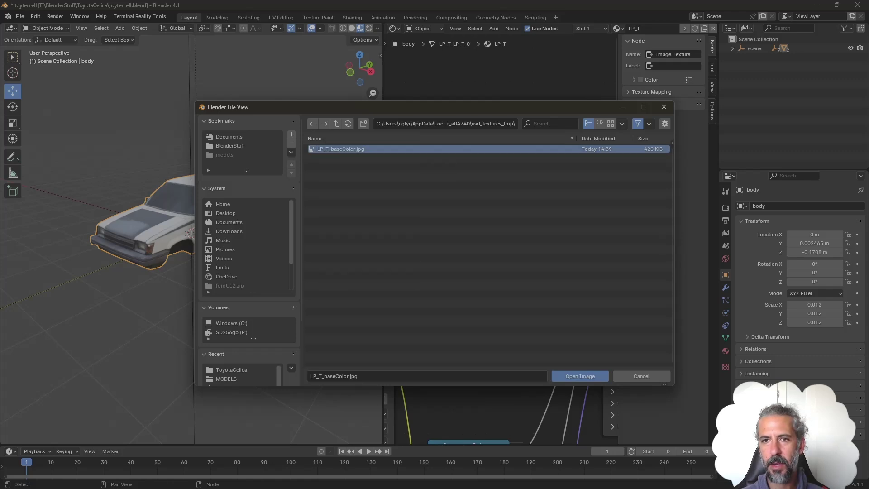
right_click(452, 150)
mouse_move(453, 185)
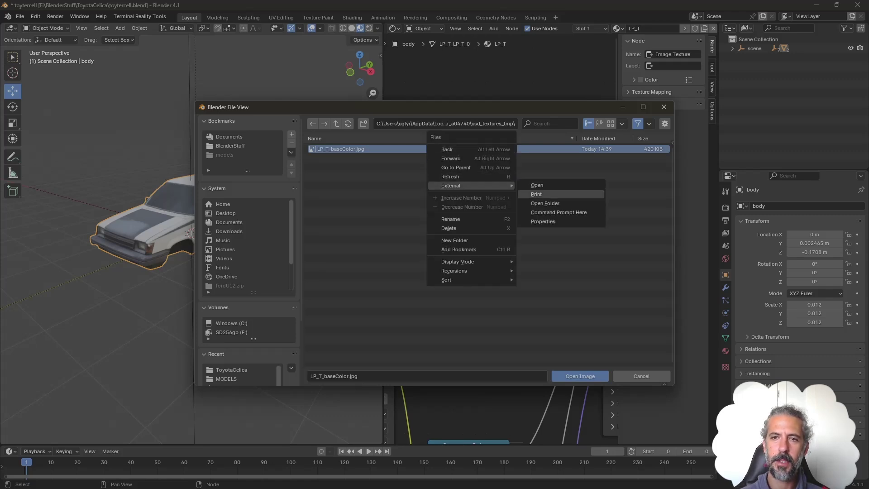
click(545, 203)
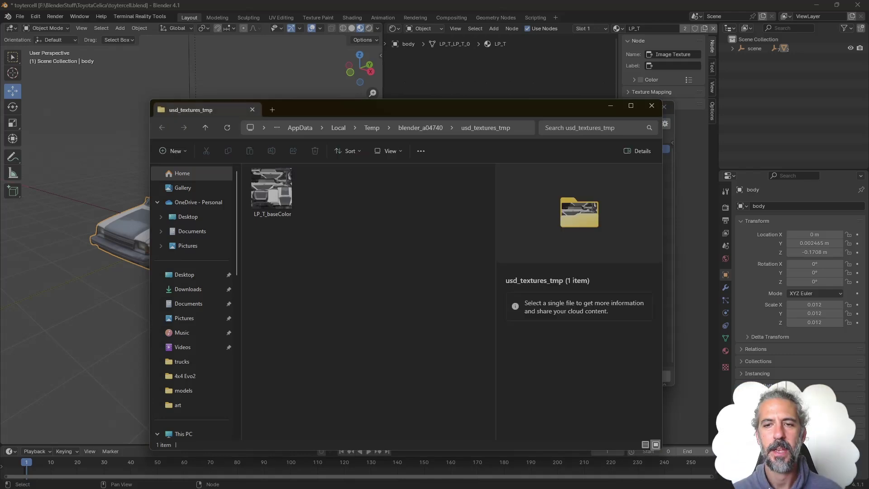
Step: Copy the LP_T_baseColor image from the usd_textures_tmp folder into the BlenderStuff folder on the F: drive
click(272, 193)
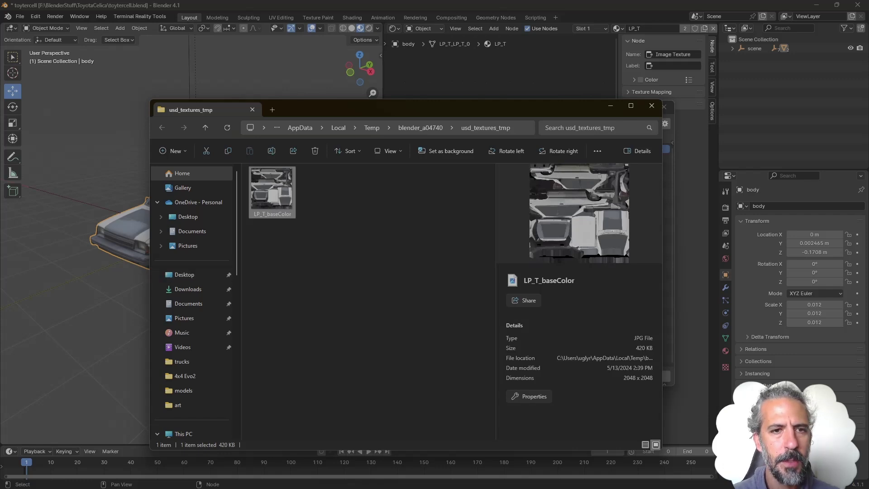
drag(317, 108, 342, 59)
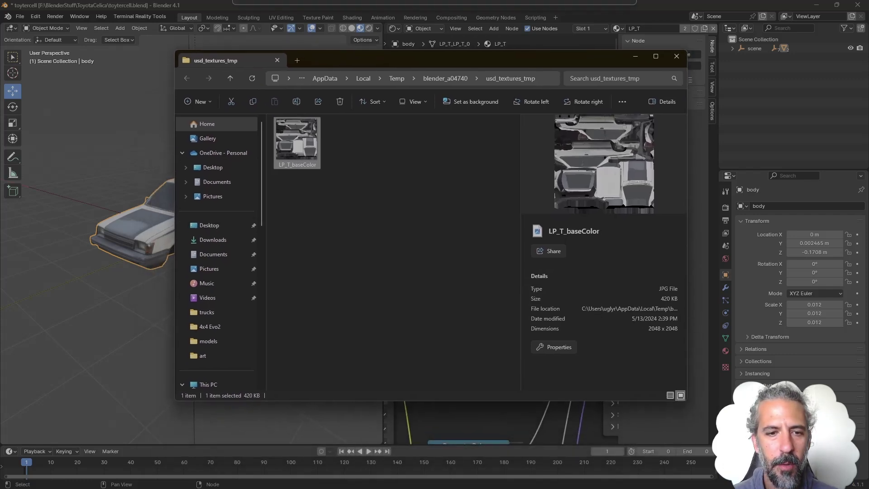
scroll(216, 240, down, 5)
scroll(217, 251, down, 2)
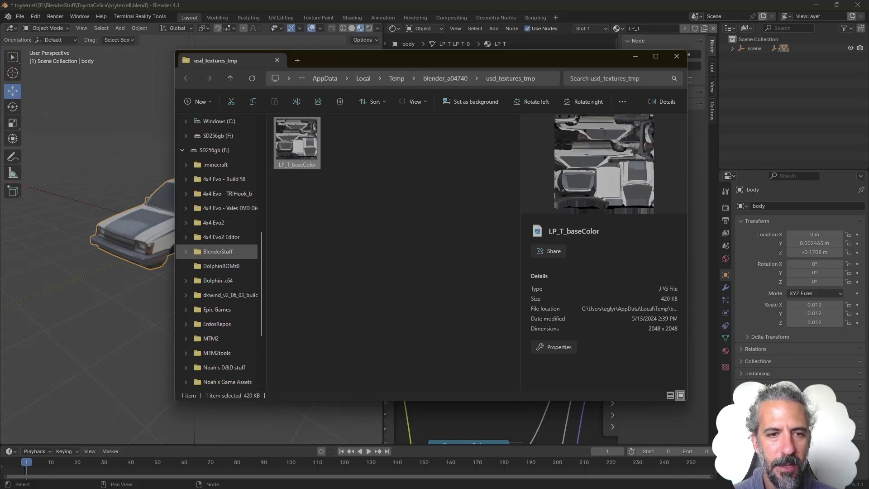
drag(297, 140, 236, 259)
drag(232, 253, 230, 239)
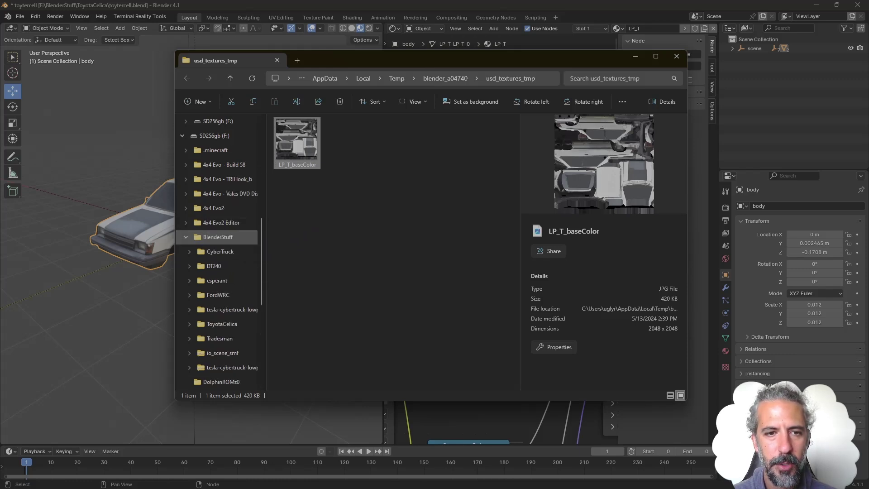
Step: Open the BlenderStuff folder and create a new folder named ToyTercell in it
click(230, 239)
scroll(317, 247, down, 3)
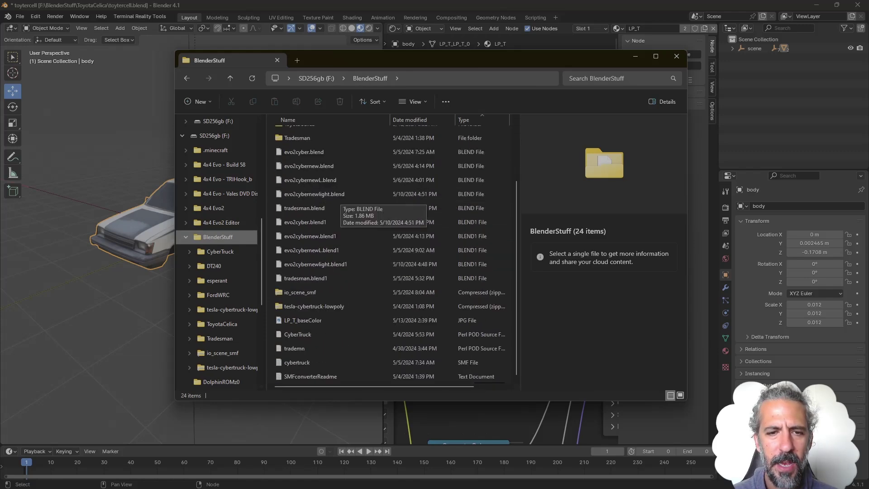
scroll(344, 262, up, 2)
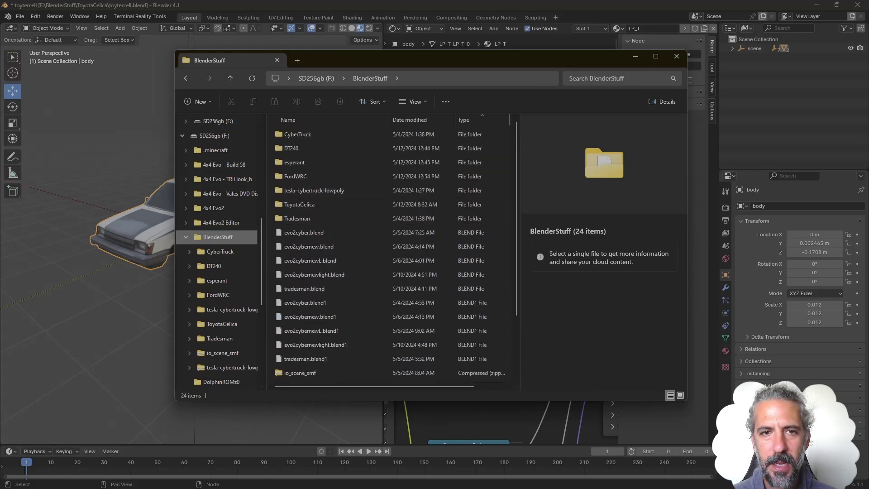
scroll(317, 204, down, 2)
scroll(317, 204, up, 2)
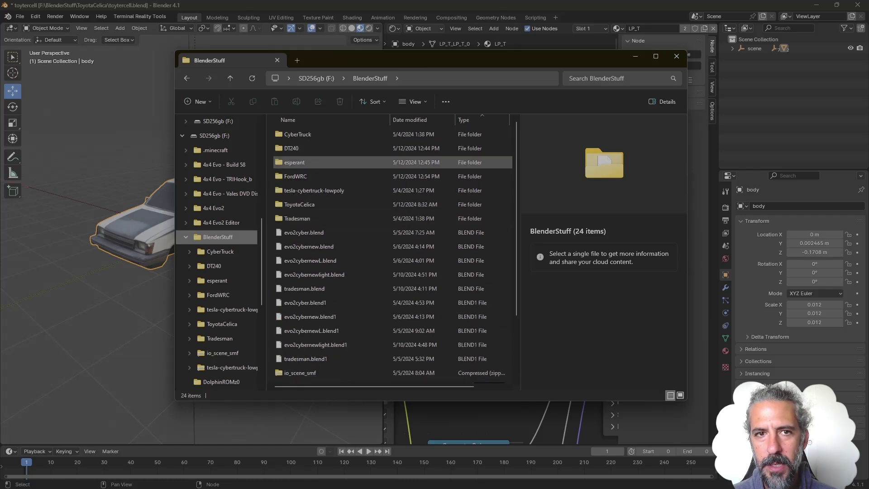
click(197, 101)
click(213, 123)
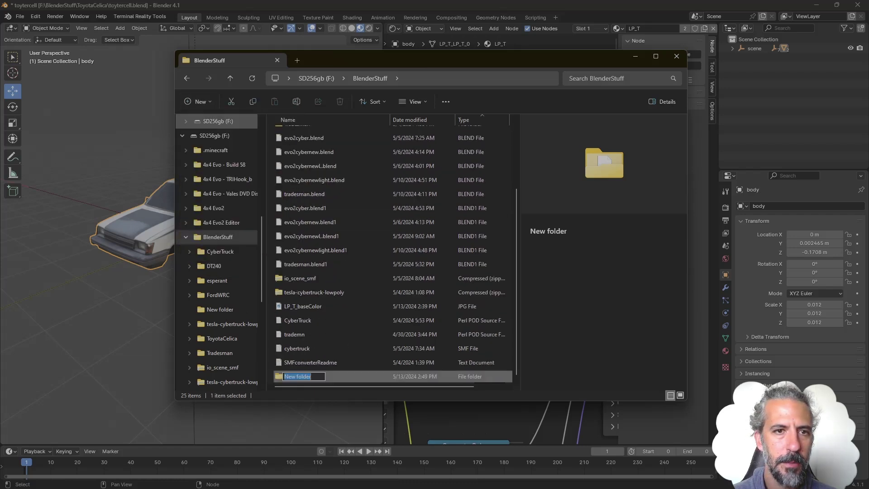
key(BackSpace)
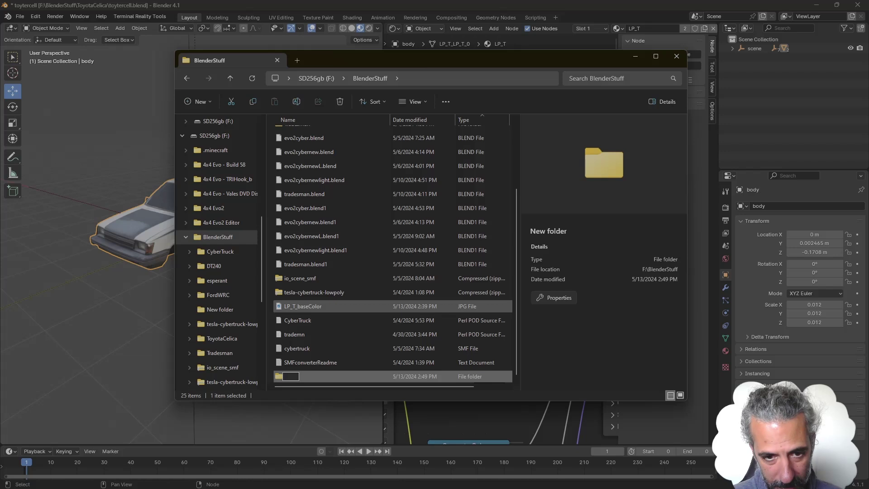
text(Toy)
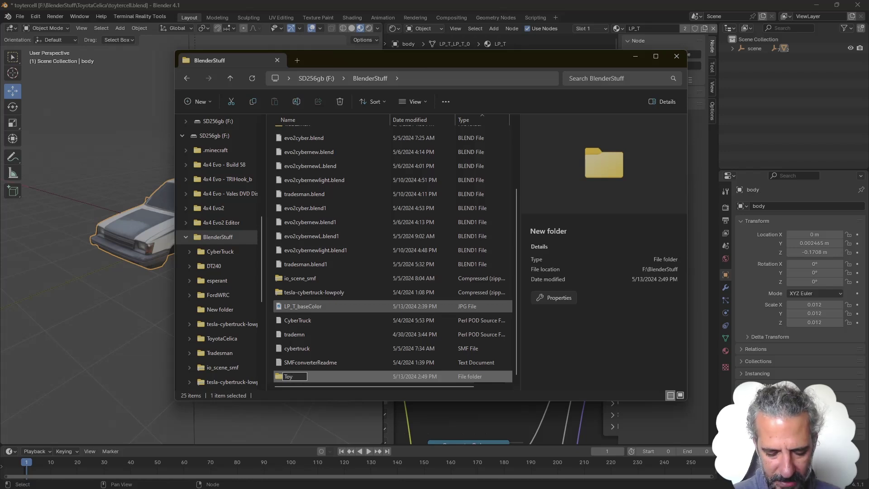
text(Tercell)
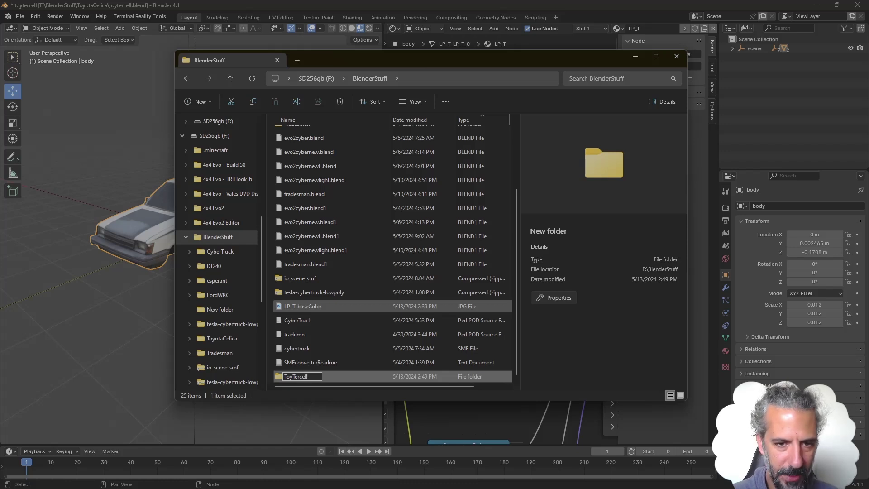
key(Return)
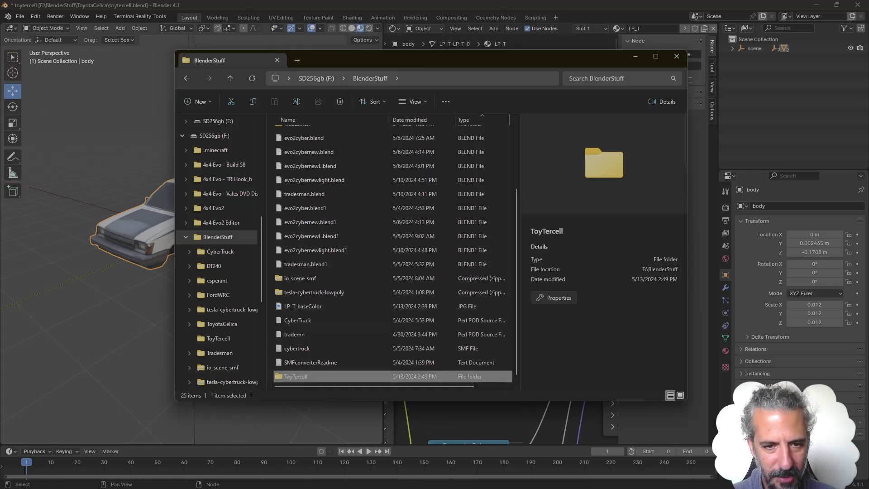
Step: Move the LP_T_baseColor image from BlenderStuff into the ToyTercell folder and open that folder
click(302, 306)
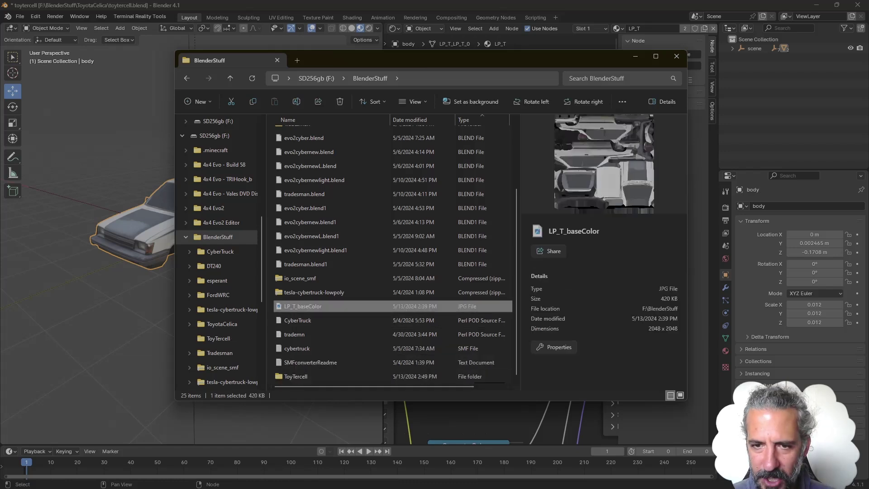
drag(303, 306, 297, 376)
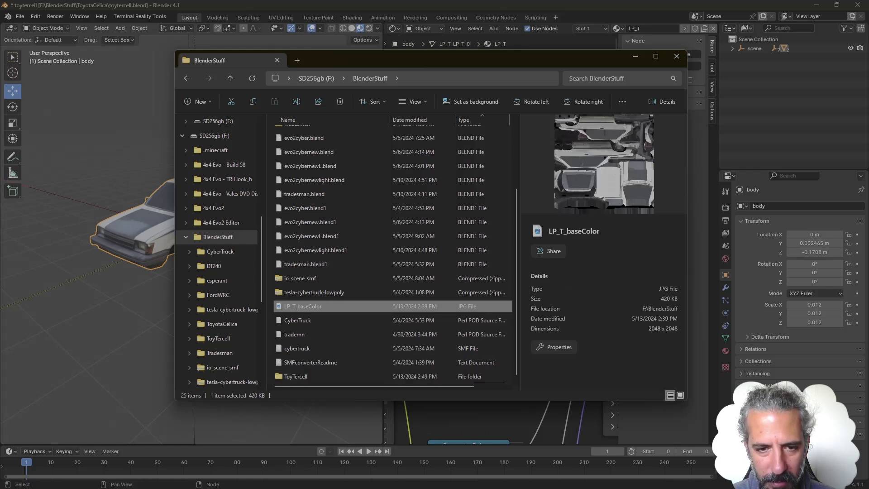
double_click(296, 376)
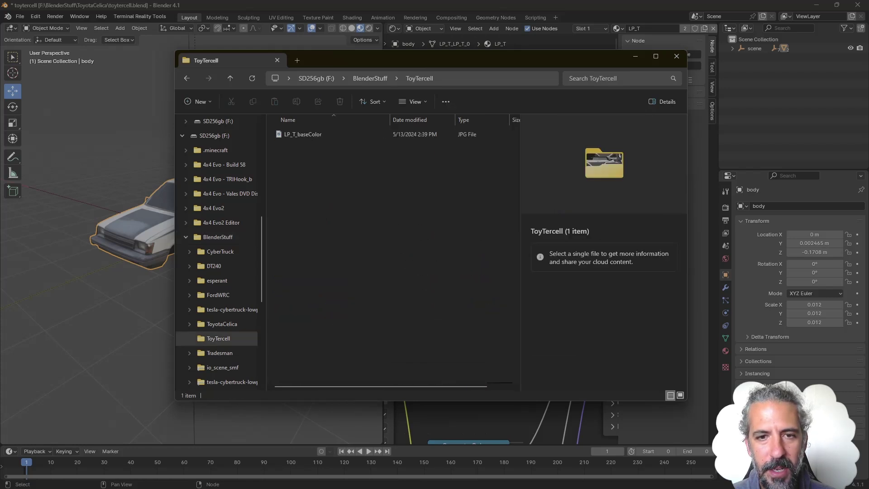
Step: Create a folder named art inside ToyTercell and move the LP_T_baseColor image into it
right_click(348, 213)
mouse_move(426, 282)
click(527, 283)
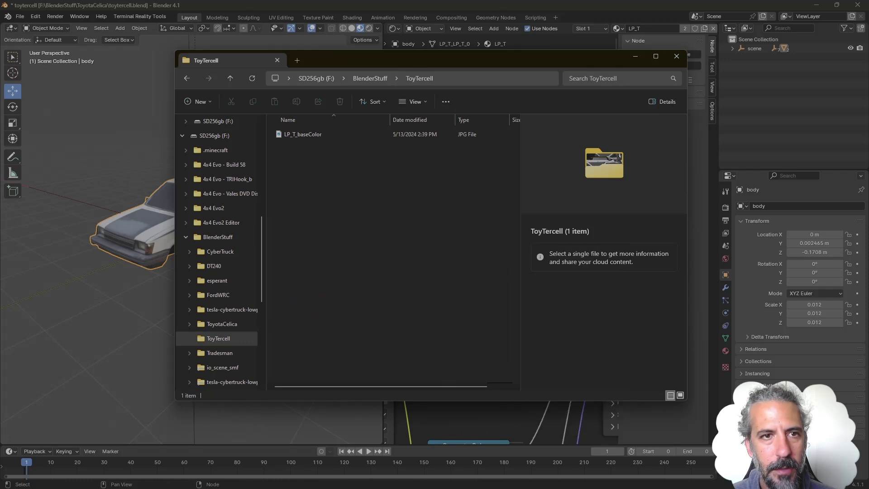
click(197, 101)
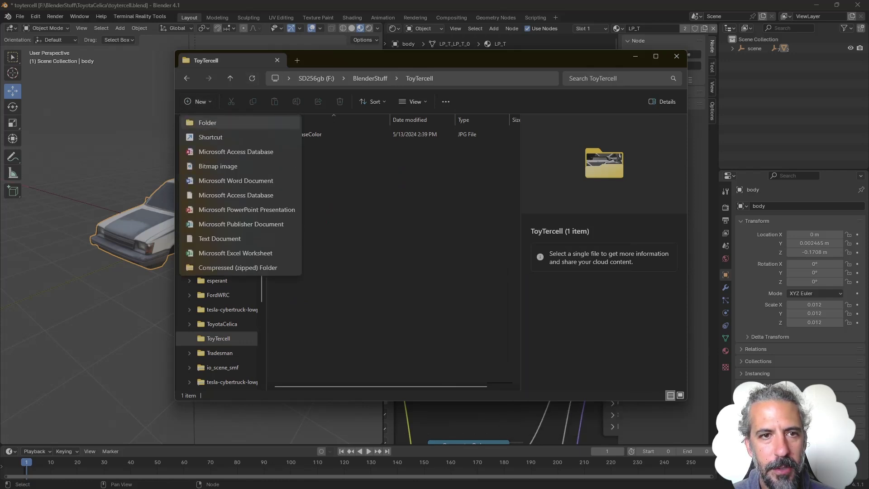
click(207, 122)
text(art)
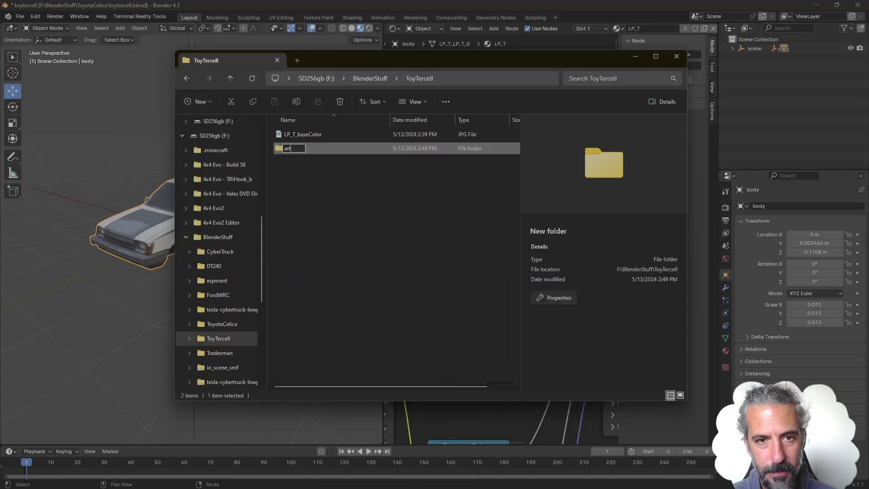
click(335, 172)
drag(335, 134, 344, 149)
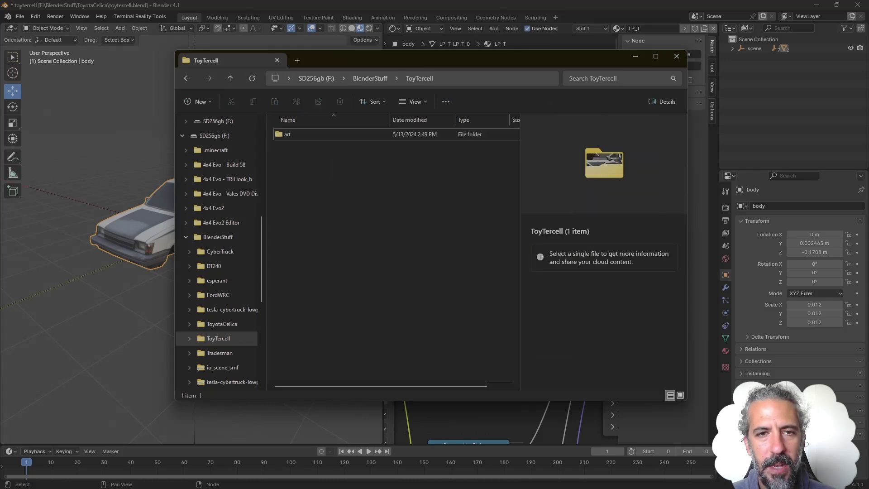
Step: Create a folder named models alongside the art folder in ToyTercell
right_click(319, 166)
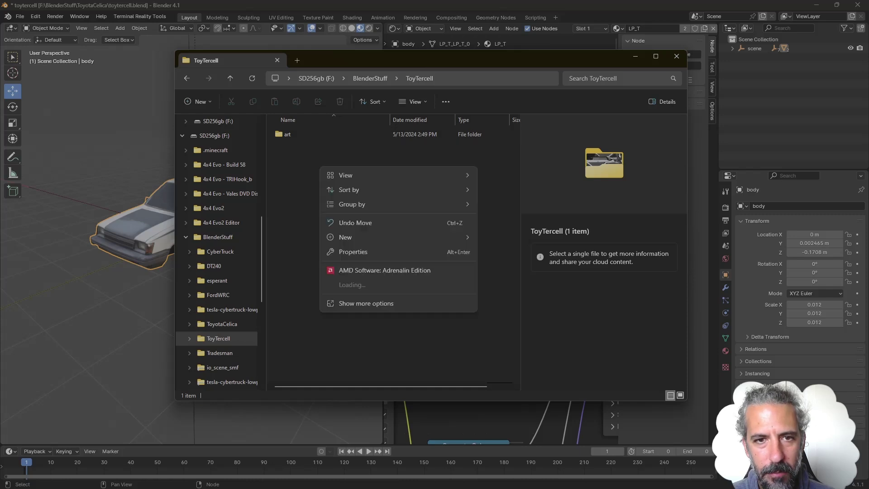
key(Escape)
click(198, 101)
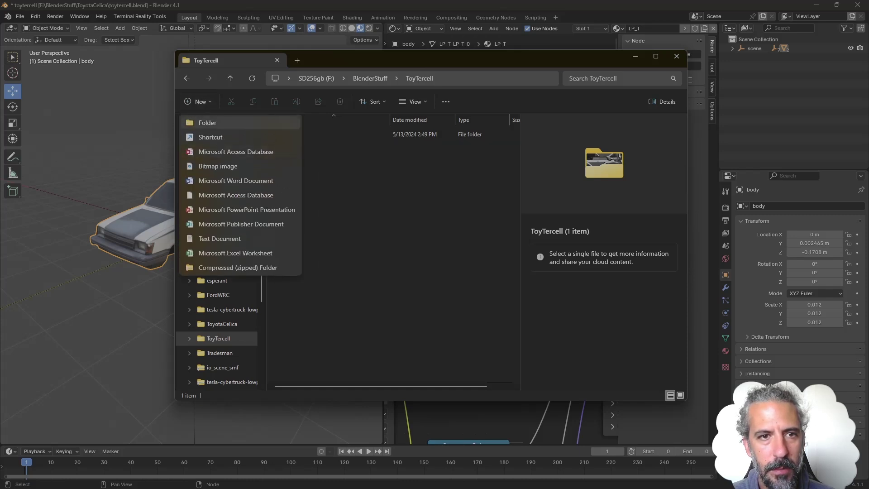
click(208, 123)
text(models)
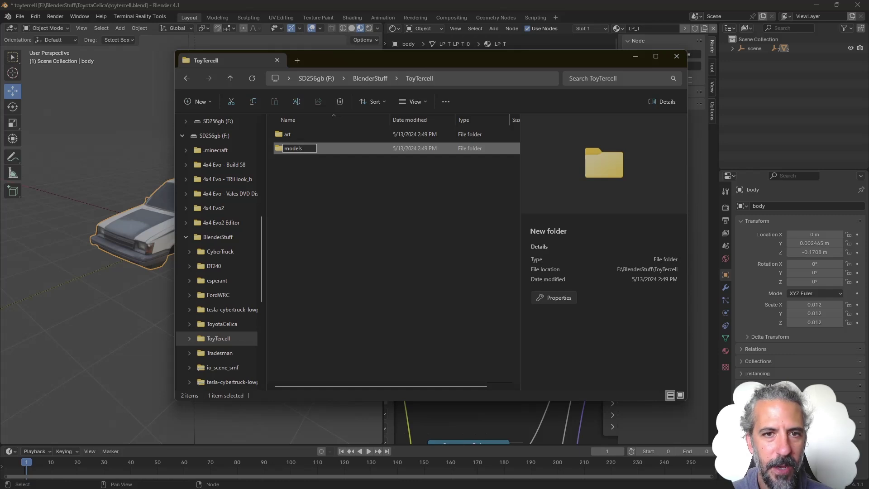
click(305, 180)
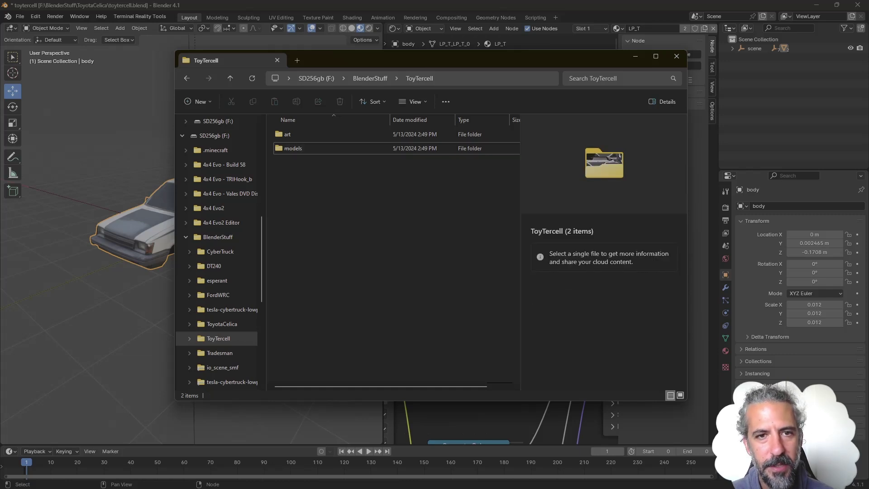
Step: Create a folder named truck alongside the art and models folders in ToyTercell
right_click(306, 180)
key(Escape)
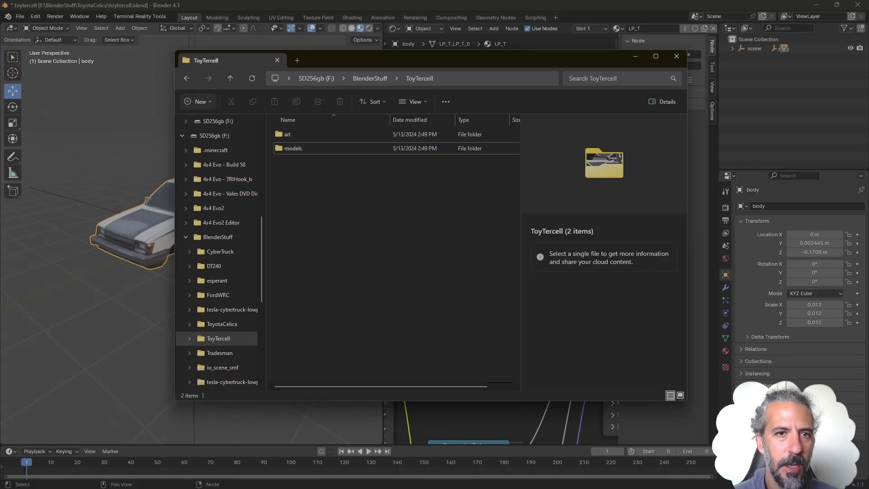
click(198, 101)
click(207, 123)
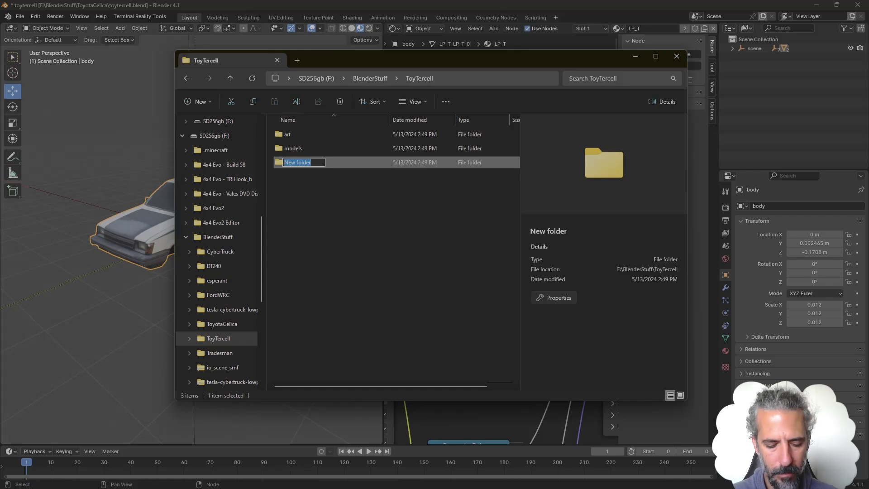
text(trucks)
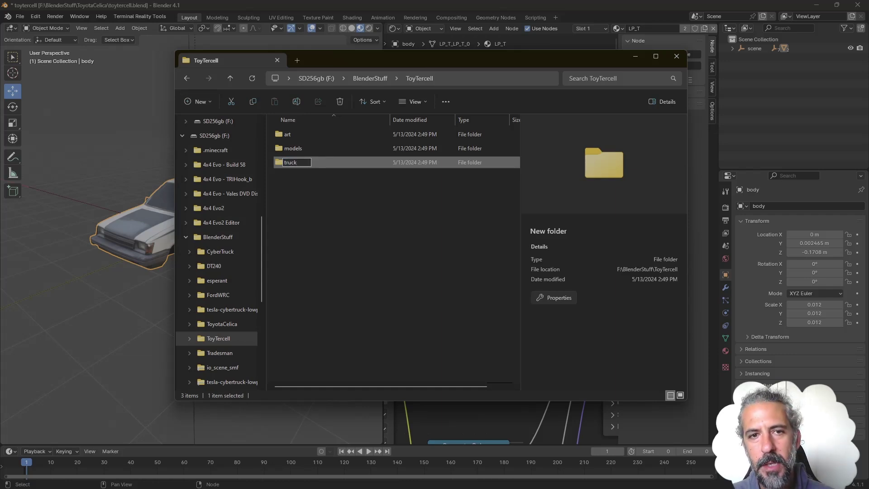
key(Return)
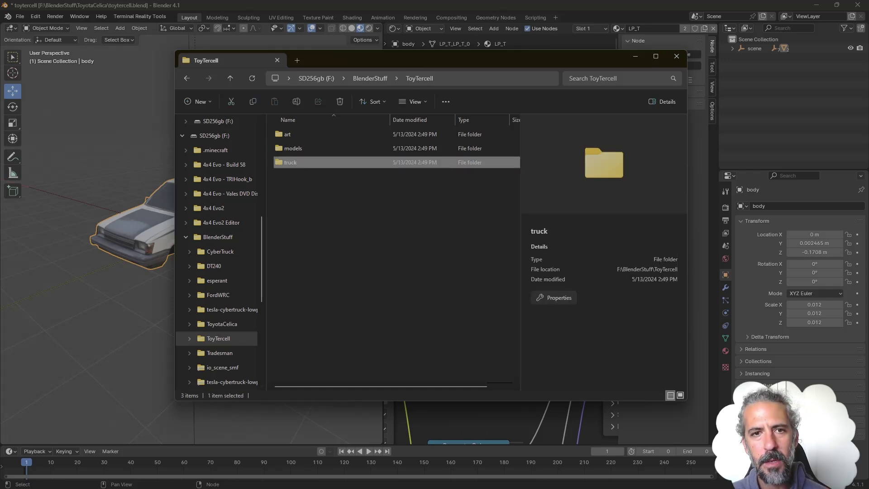
Step: Check the models folder, return to ToyTercell, and open LP_T_baseColor from the art folder in GIMP
double_click(293, 148)
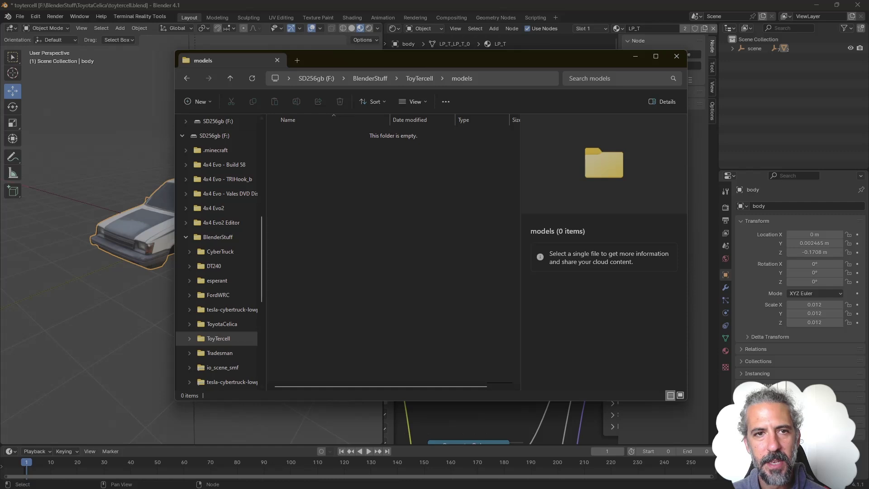
click(186, 78)
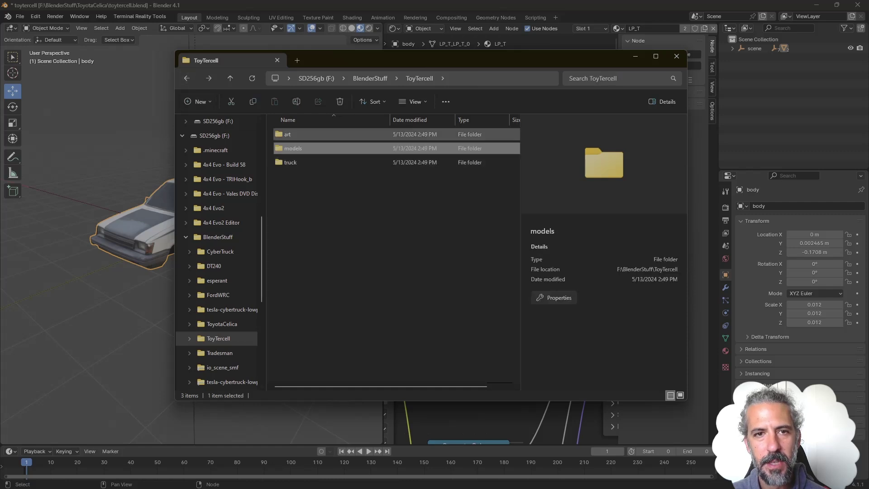
double_click(288, 134)
click(299, 134)
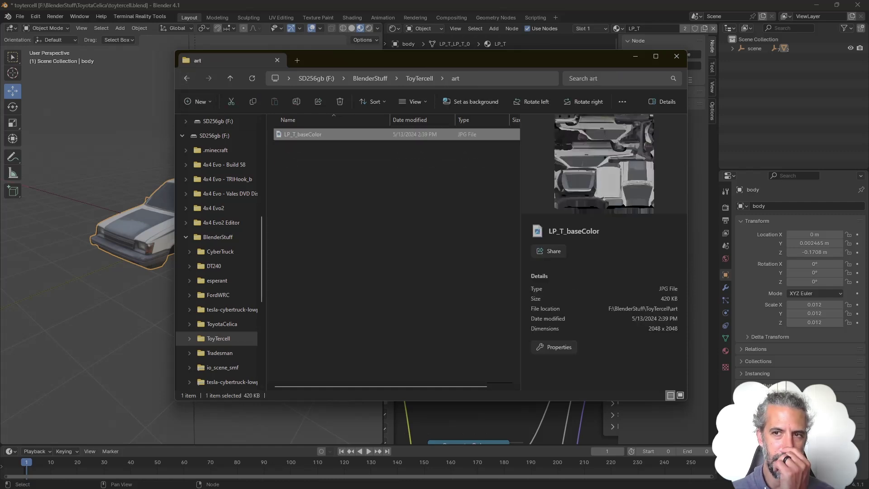
right_click(333, 135)
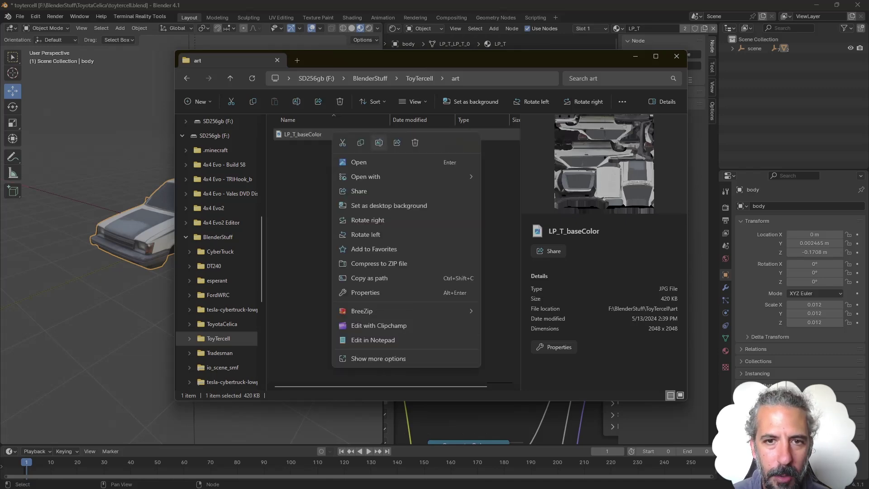
mouse_move(364, 177)
click(505, 177)
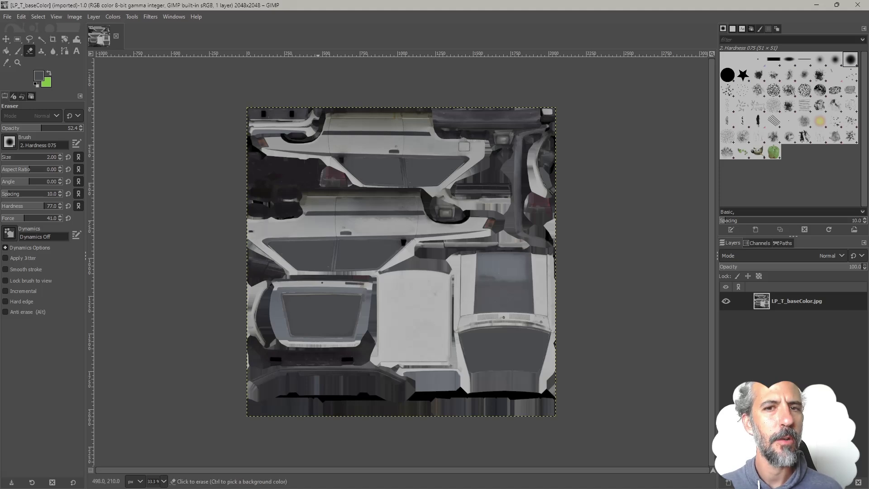
Step: Search the commands for bump and open the Bump Map filter for the texture layer
click(196, 16)
key(Down)
key(Down)
key(Down)
key(Down)
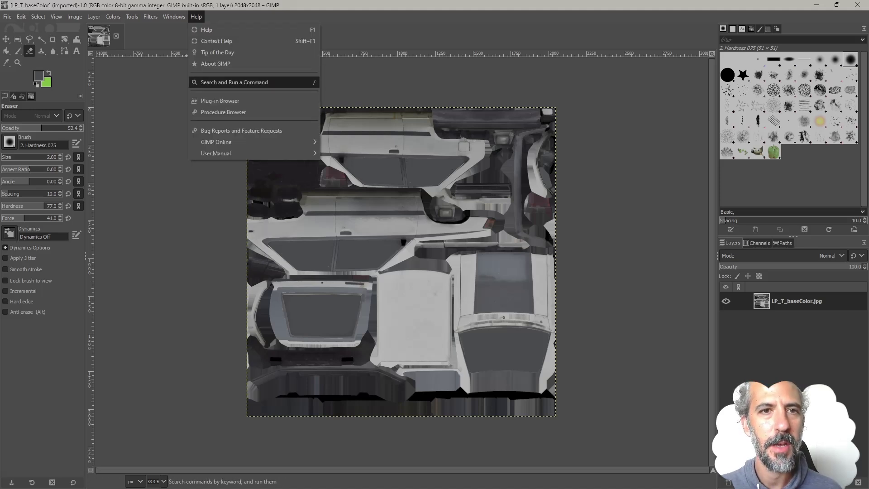
key(Return)
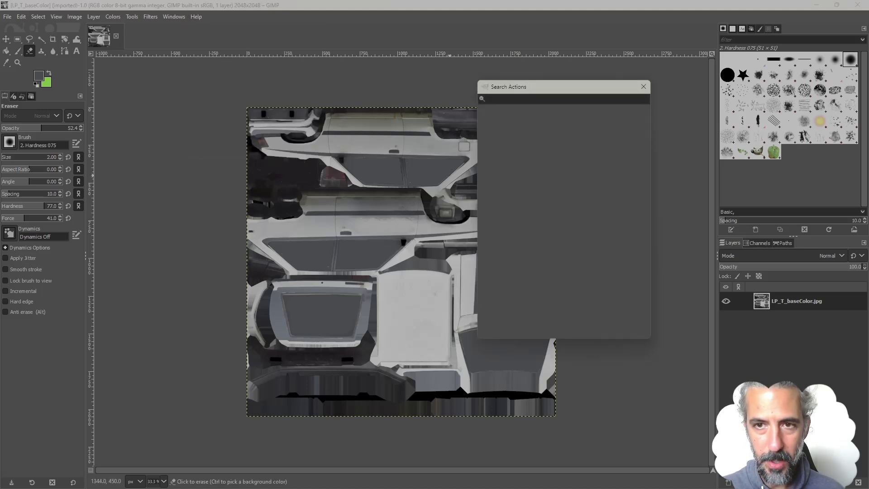
text(bump)
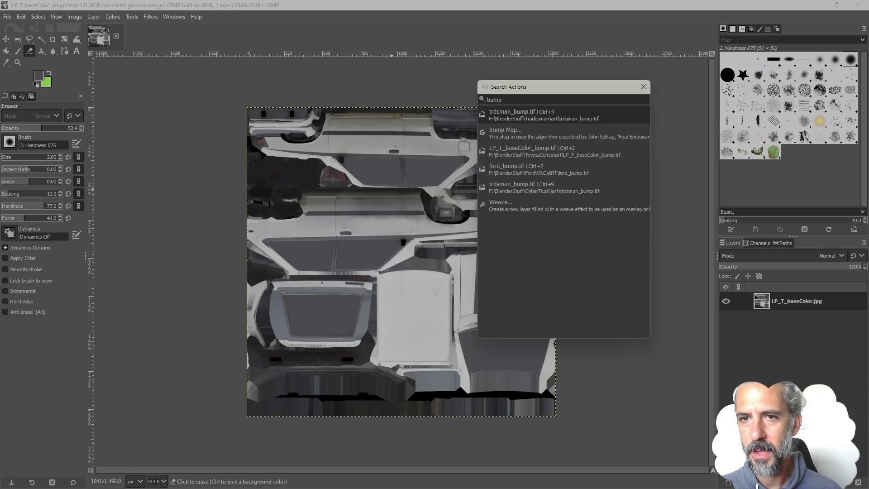
key(Down)
key(Return)
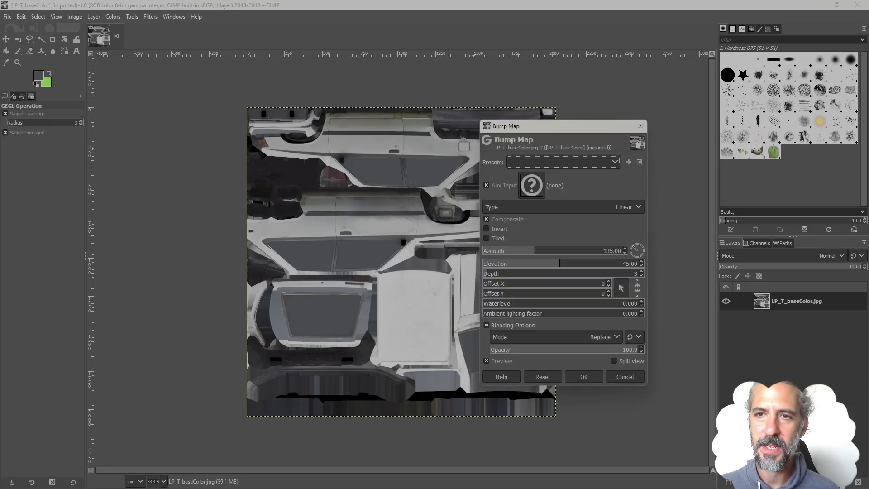
Step: Try the Bump Map filter with an azimuth of 111.04 and no auxiliary input, and undo it
drag(543, 126, 596, 57)
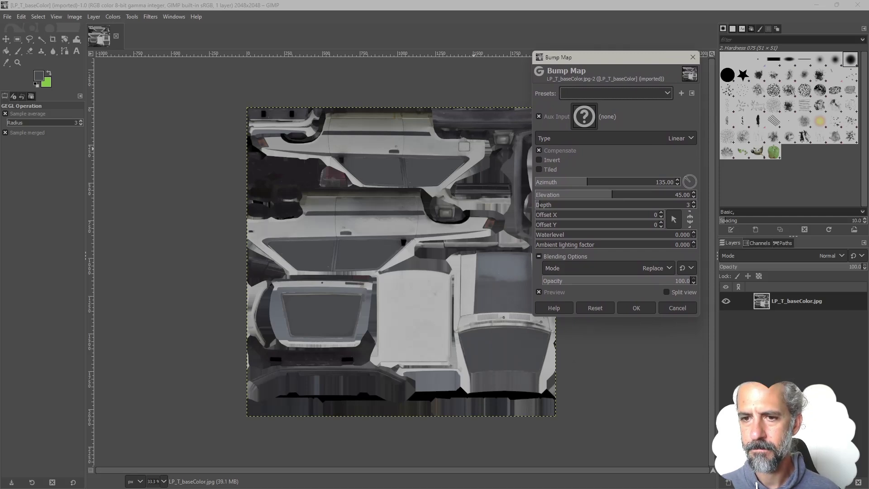
mouse_move(587, 182)
mouse_down()
mouse_move(563, 182)
mouse_move(572, 182)
mouse_up()
drag(659, 182, 656, 182)
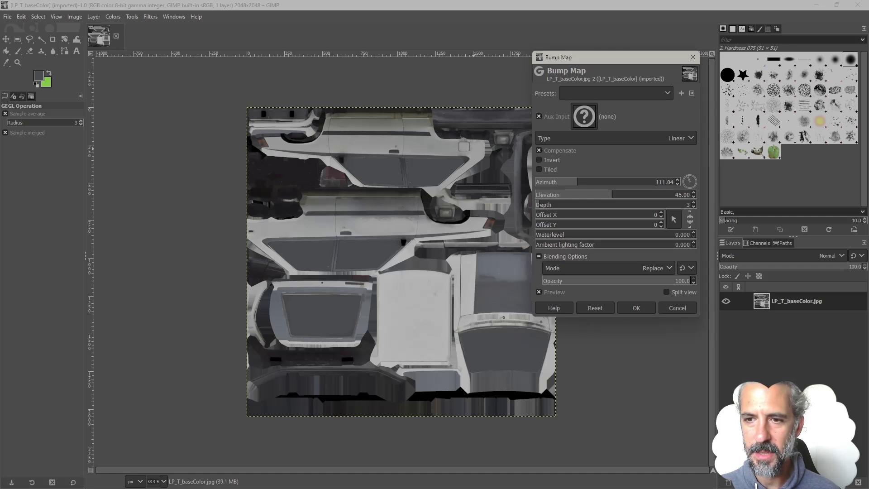
click(636, 308)
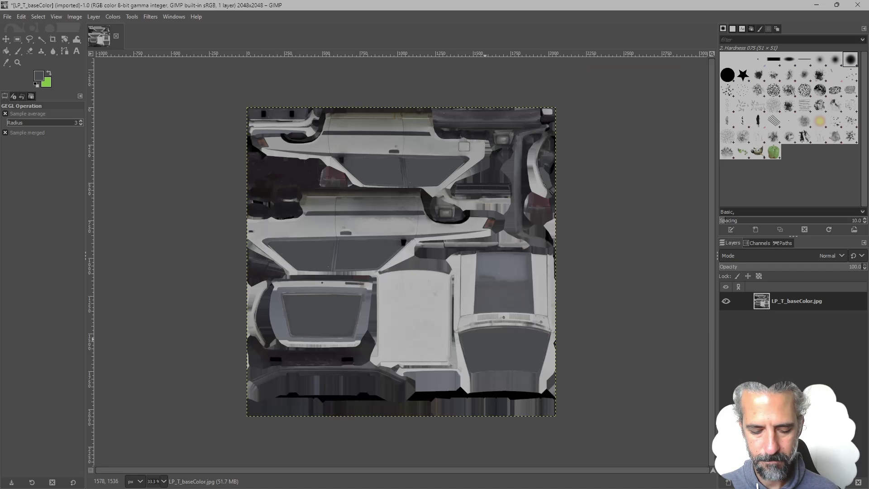
key(ctrl+z)
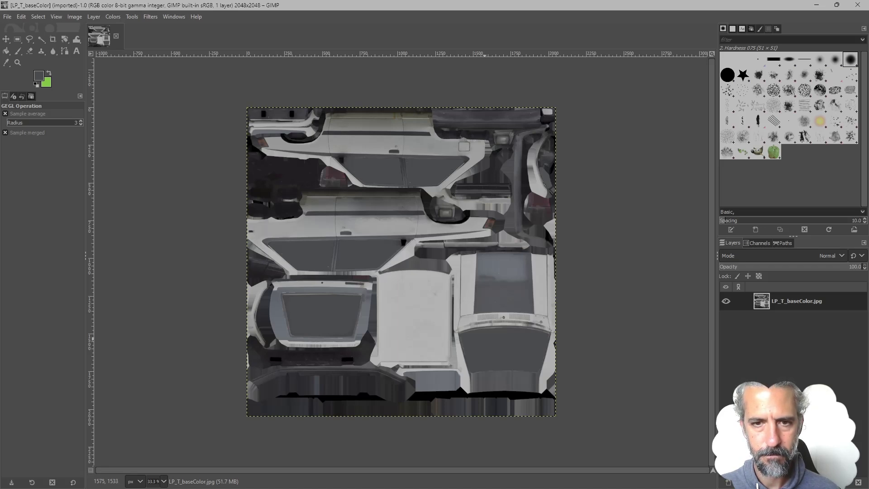
click(105, 36)
click(113, 16)
mouse_move(131, 16)
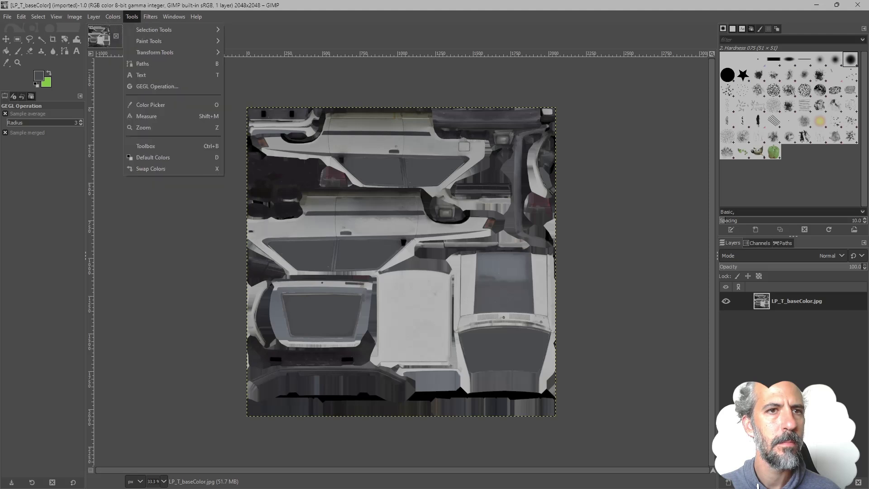
key(Escape)
Step: Find the Bump Map filter again by searching the commands for bump, and open its settings
mouse_move(21, 16)
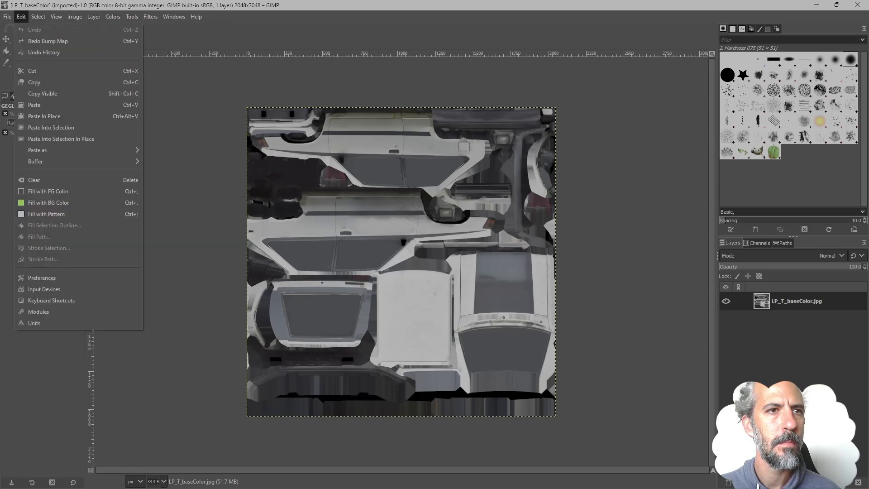
key(Down)
key(Right)
key(Right)
key(Right)
key(Right)
key(Right)
key(Right)
key(Right)
key(Right)
key(Right)
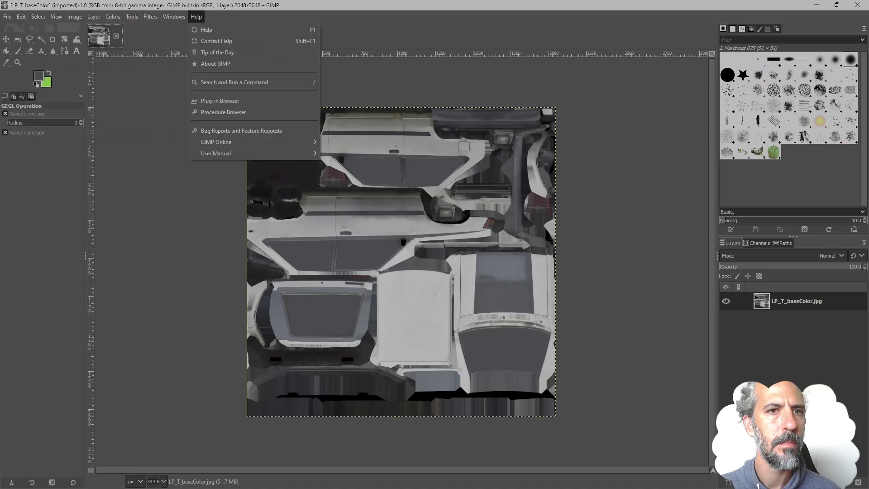
key(Down)
key(Down)
key(Down)
key(Down)
key(Down)
key(Return)
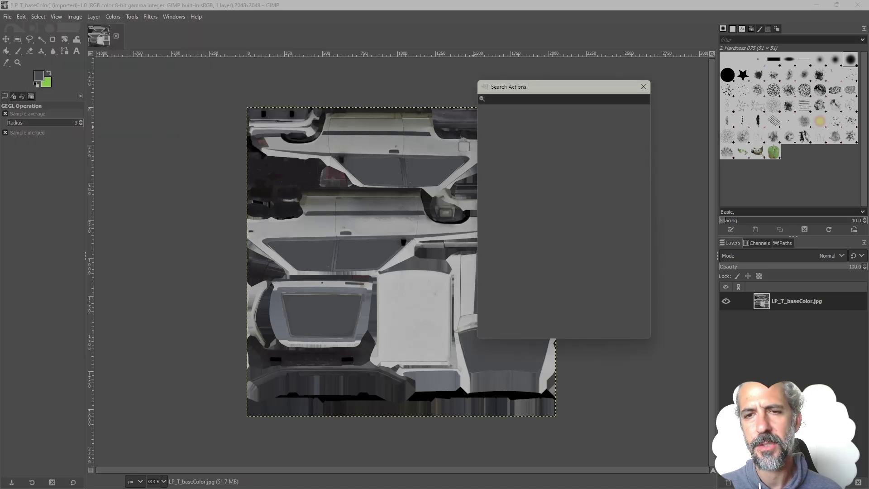
text(bump)
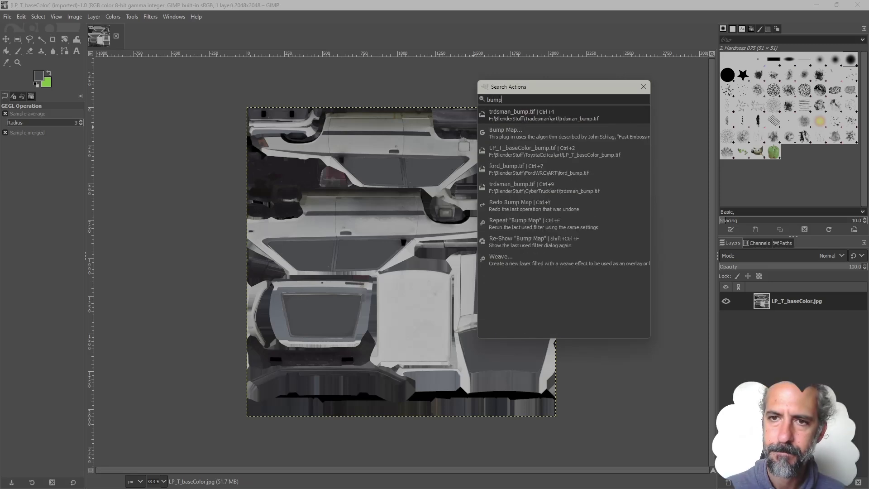
key(Down)
key(Return)
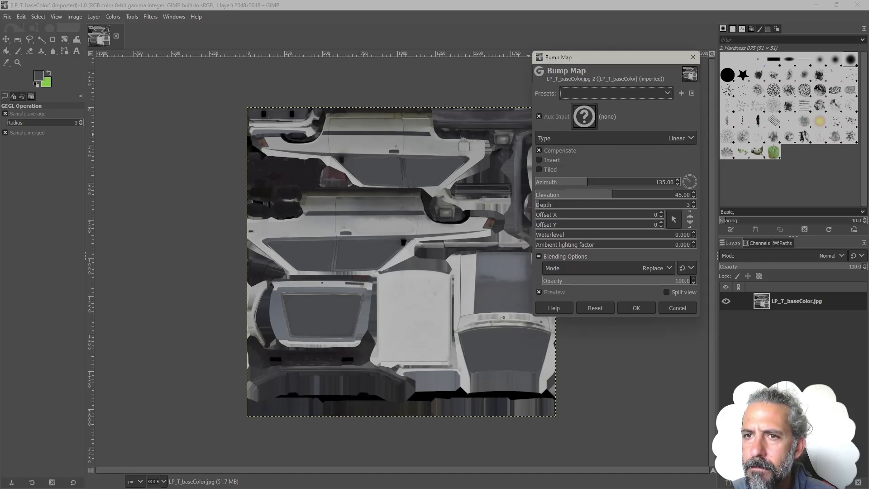
Step: Choose the LP_T_baseColor.jpg layer as the bump map's auxiliary input and lower the azimuth to 85.32
click(584, 117)
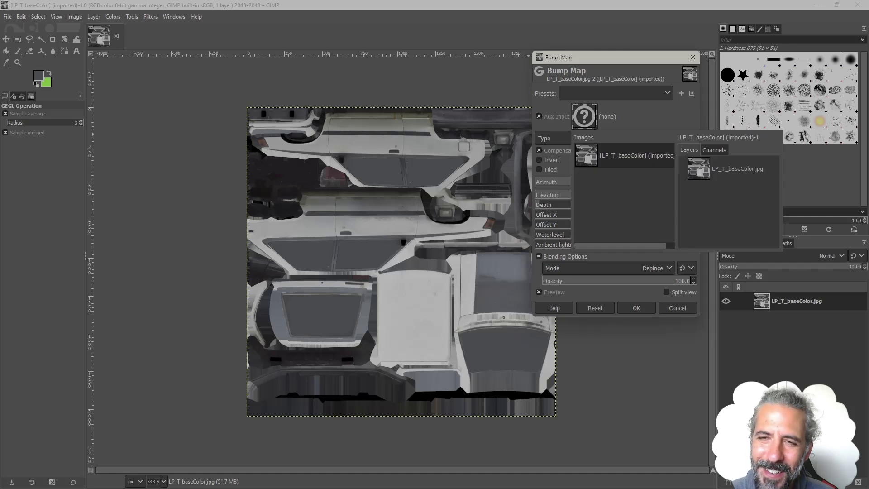
click(700, 168)
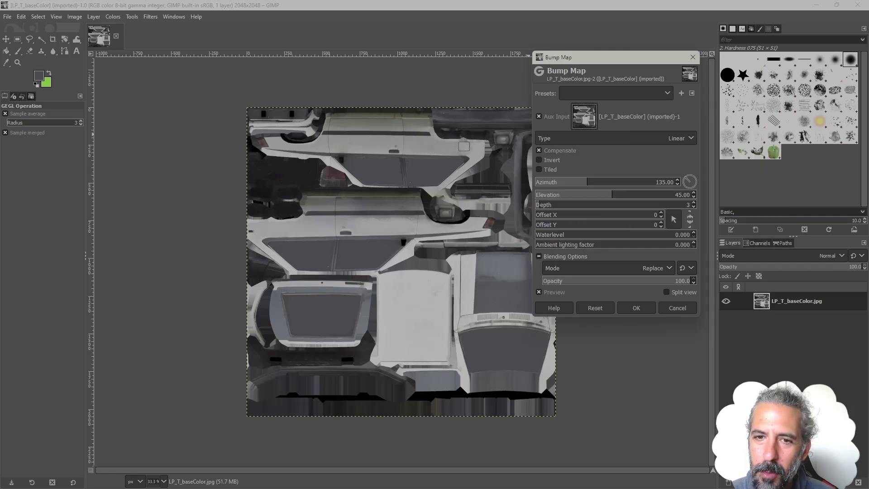
drag(587, 182, 557, 204)
Step: Try several bump depths while previewing the roof area of the texture, and set the depth to 10
scroll(684, 205, up, 18)
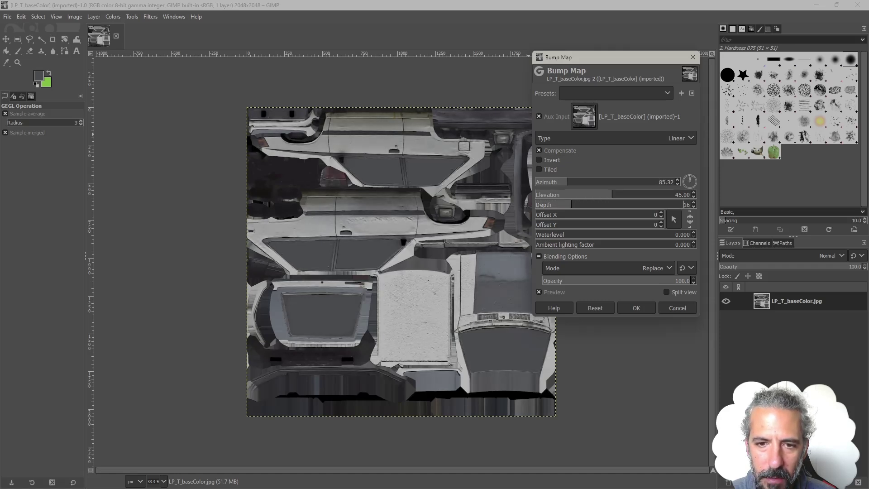
scroll(684, 204, up, 18)
scroll(684, 205, down, 20)
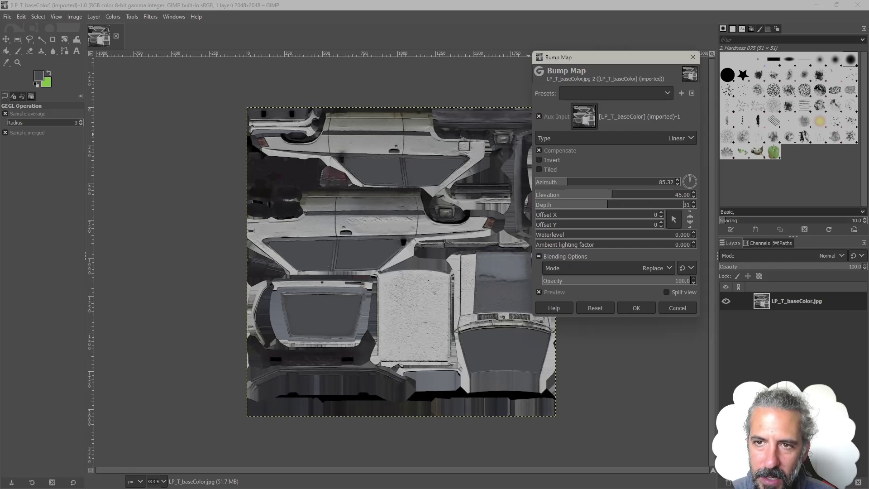
scroll(683, 204, up, 17)
scroll(684, 205, down, 18)
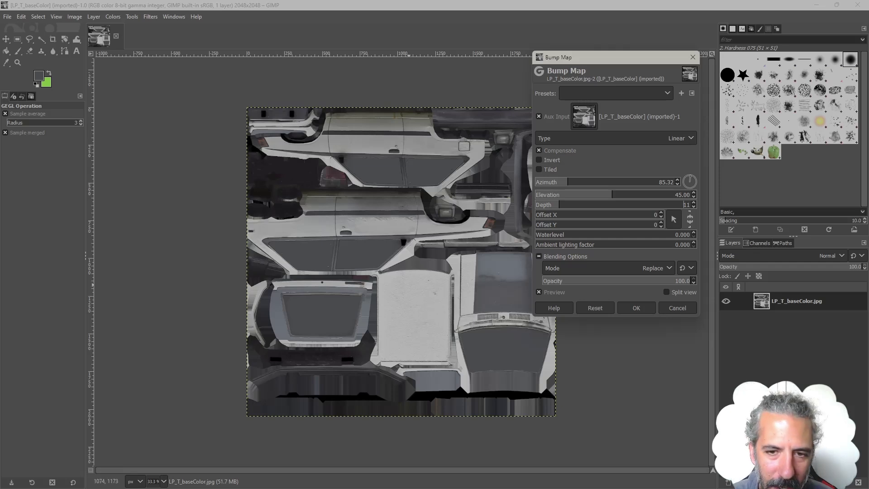
drag(560, 205, 596, 205)
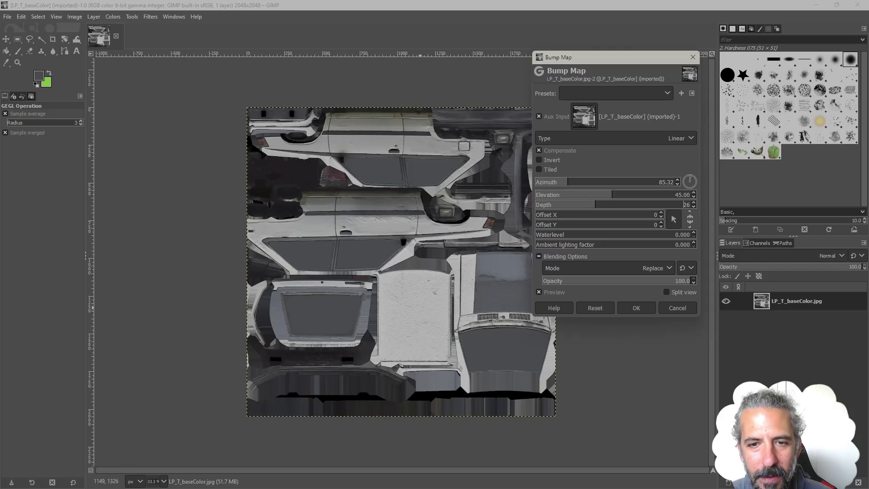
ctrl+scroll(417, 310, up, 4)
scroll(417, 310, up, 1)
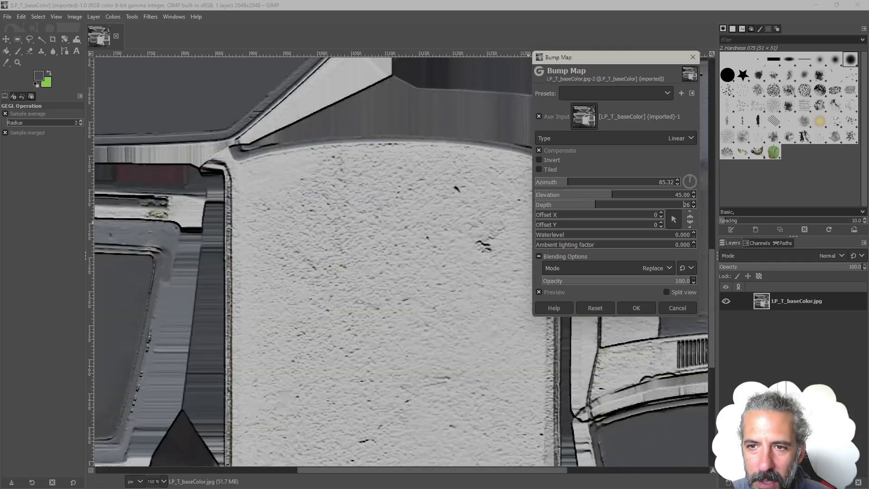
text(1)
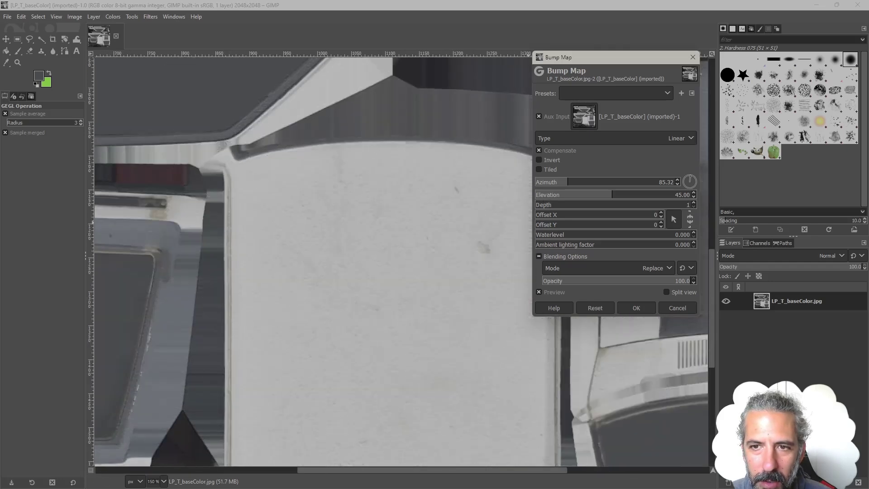
text(0)
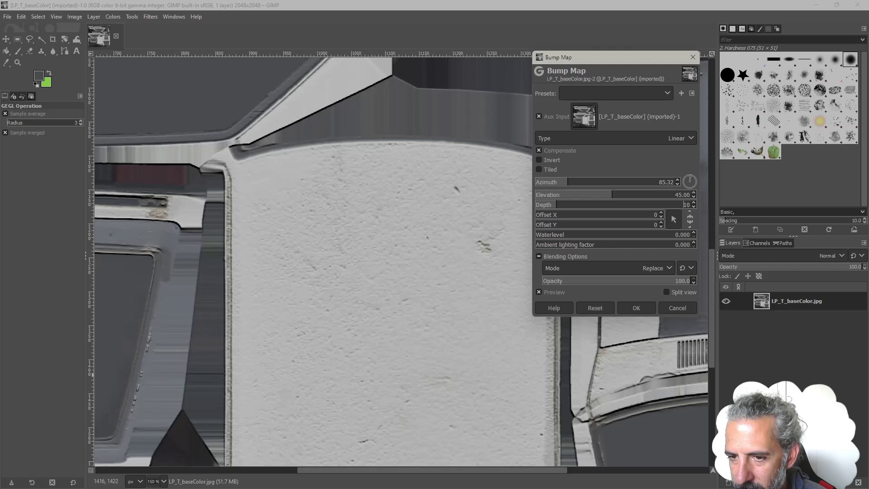
Step: Check the bump preview across the texture, set the azimuth to 37.40, and apply the filter
middle_drag(546, 370, 400, 316)
scroll(317, 263, right, 5)
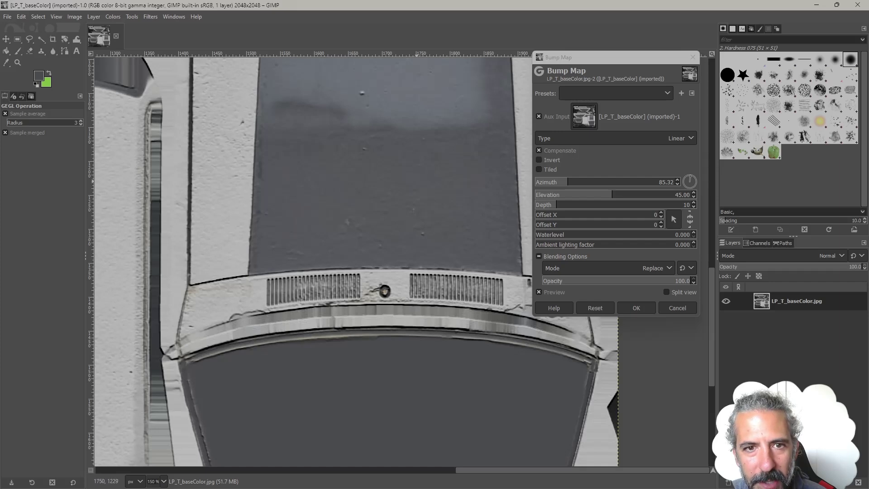
ctrl+scroll(423, 290, down, 2)
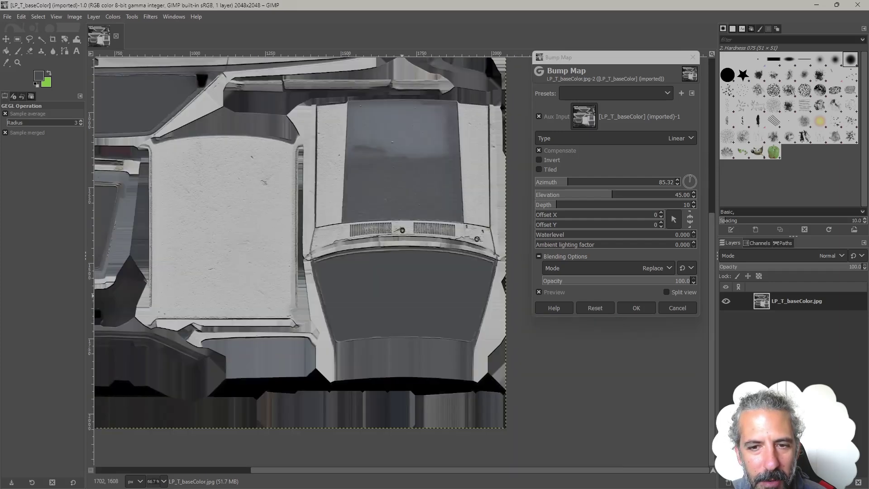
scroll(252, 248, left, 1)
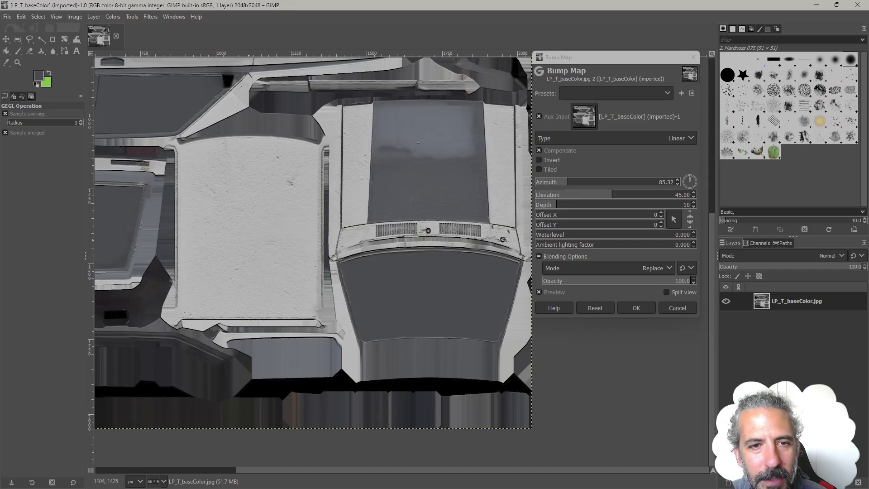
ctrl+scroll(483, 291, down, 1)
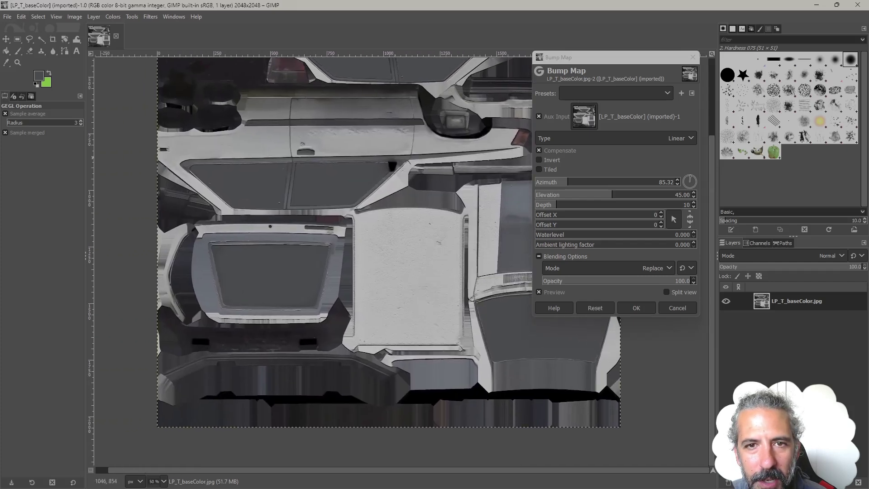
middle_drag(466, 198, 428, 262)
ctrl+scroll(458, 243, down, 1)
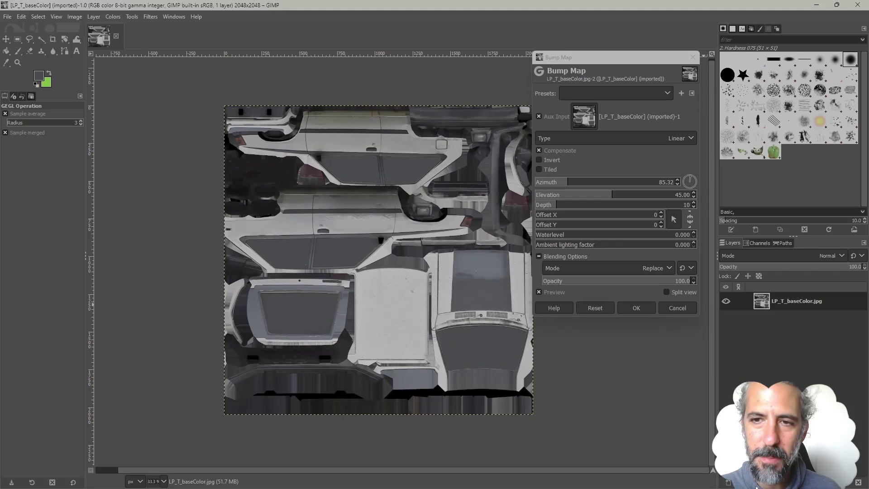
drag(567, 181, 600, 182)
drag(656, 182, 629, 182)
drag(573, 182, 550, 182)
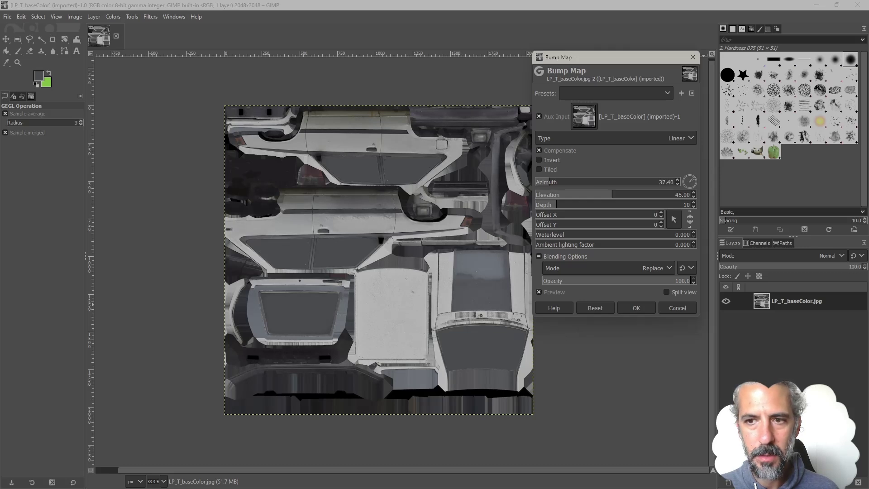
click(636, 308)
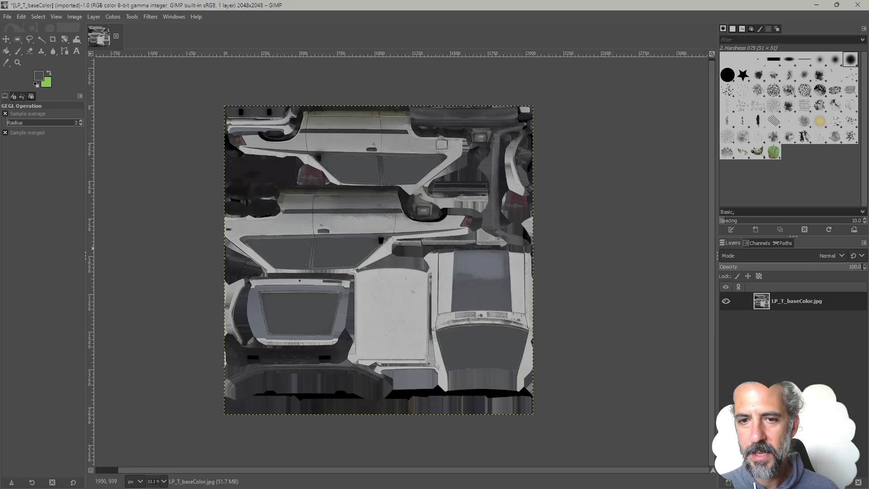
Step: Add an alpha channel to the LP_T_baseColor.jpg layer and check the image's channel list
click(759, 242)
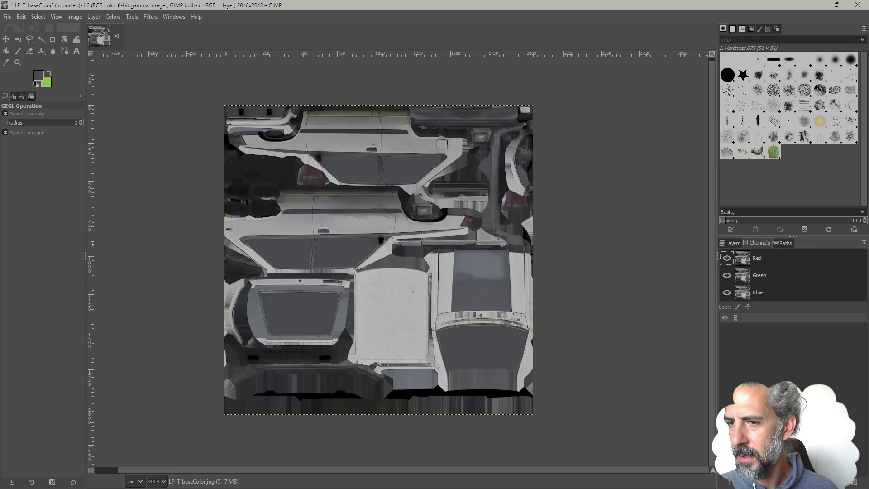
click(730, 242)
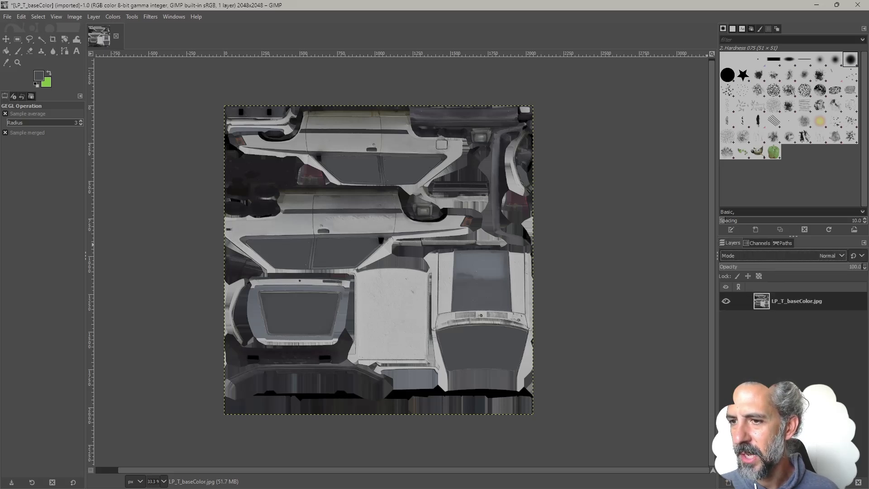
right_click(733, 301)
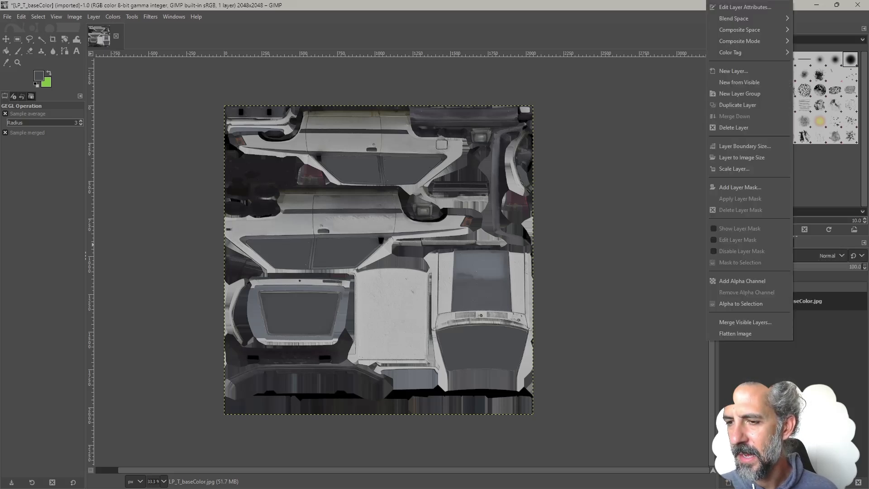
right_click(819, 301)
click(770, 281)
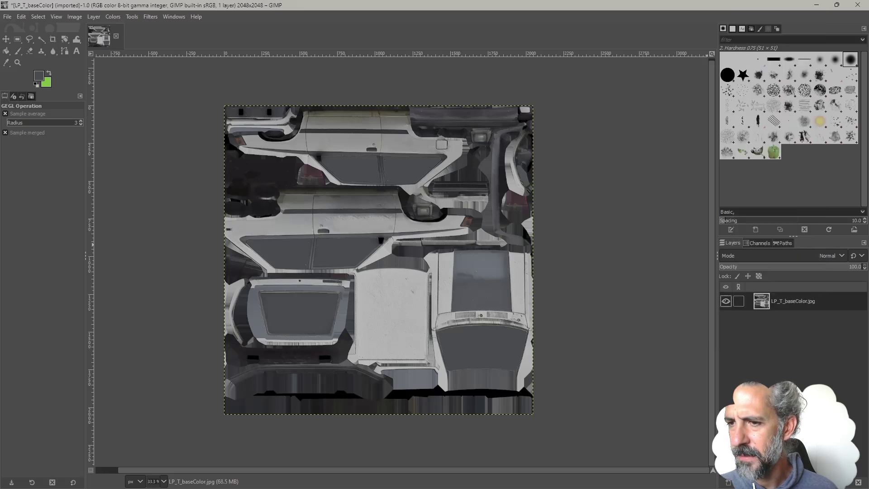
click(756, 242)
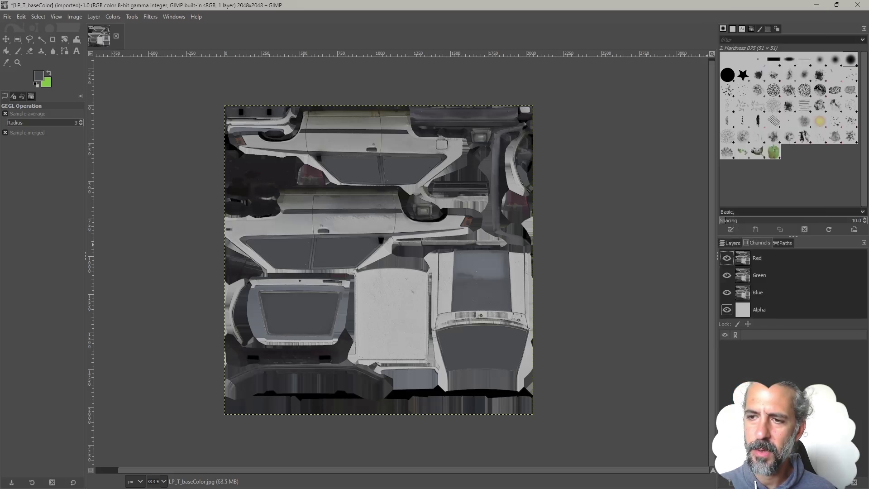
Step: Export the texture to the art folder as the TIFF image LP_T_baseColor.tif with no compression
click(758, 310)
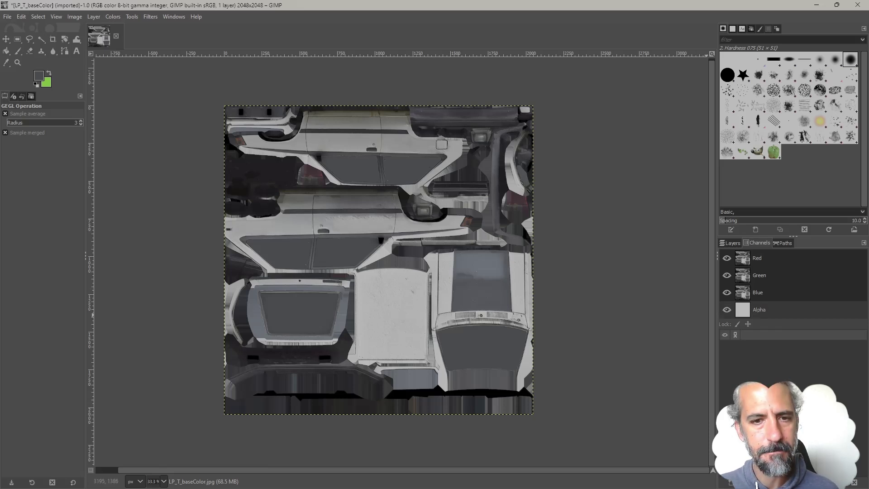
click(7, 16)
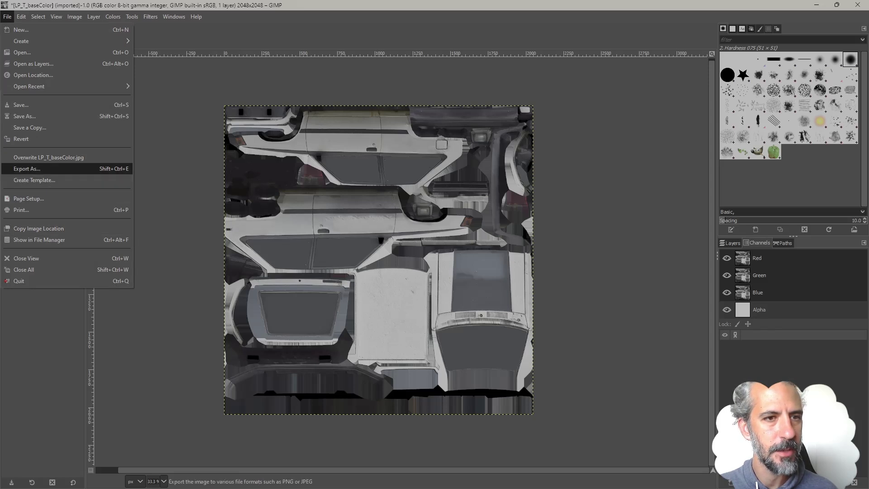
click(26, 169)
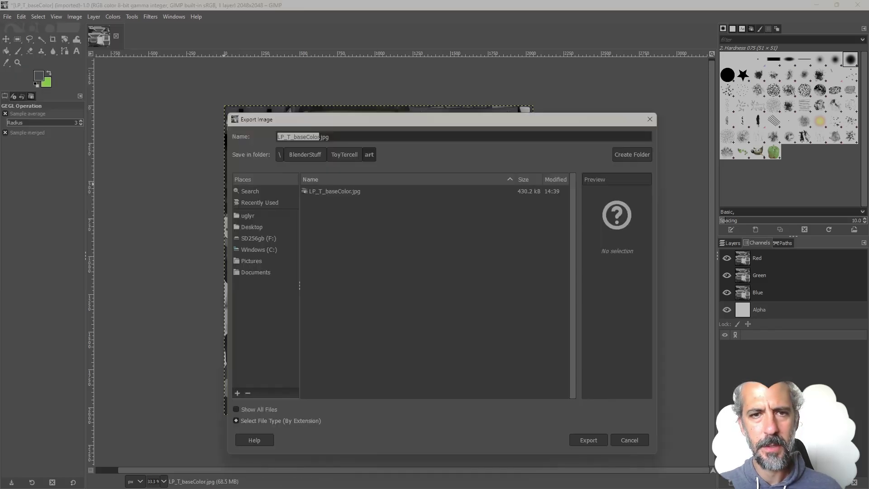
click(280, 421)
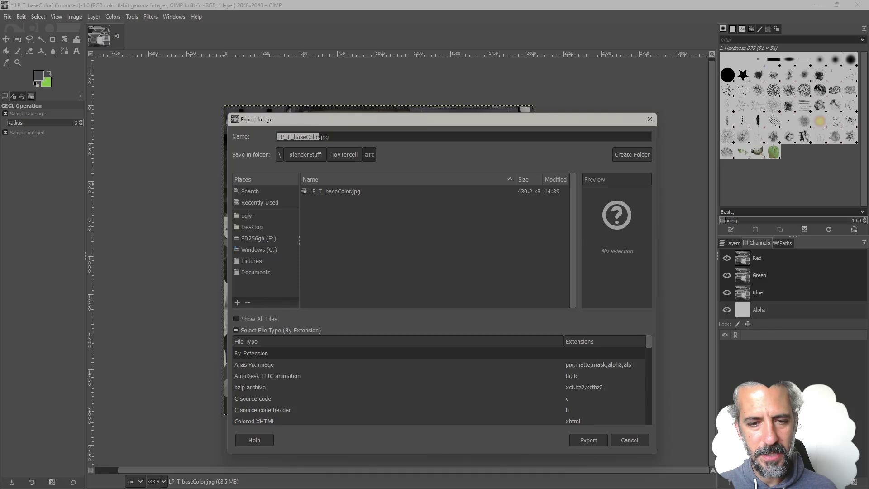
scroll(438, 386, down, 18)
scroll(439, 385, down, 8)
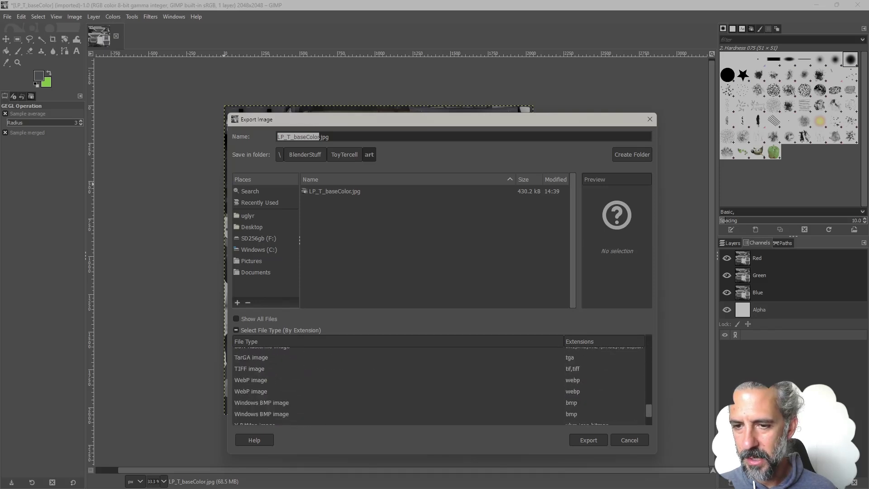
scroll(439, 385, up, 3)
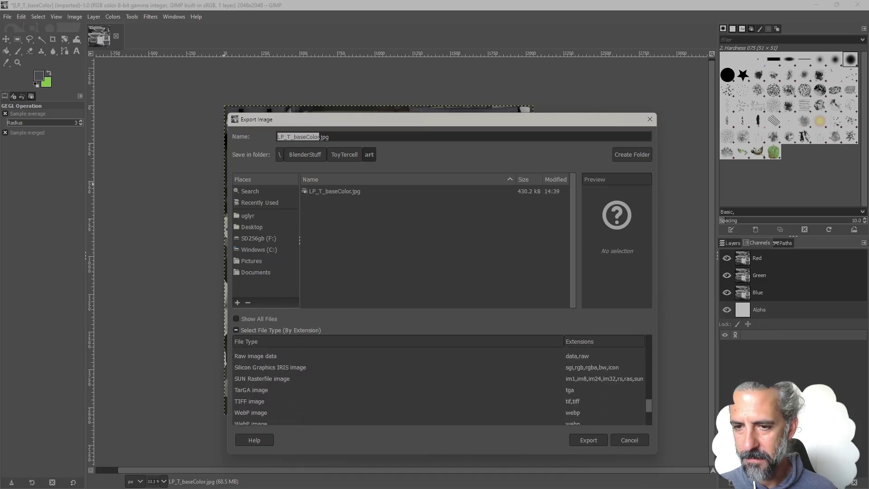
scroll(439, 385, down, 3)
scroll(439, 385, up, 1)
click(249, 373)
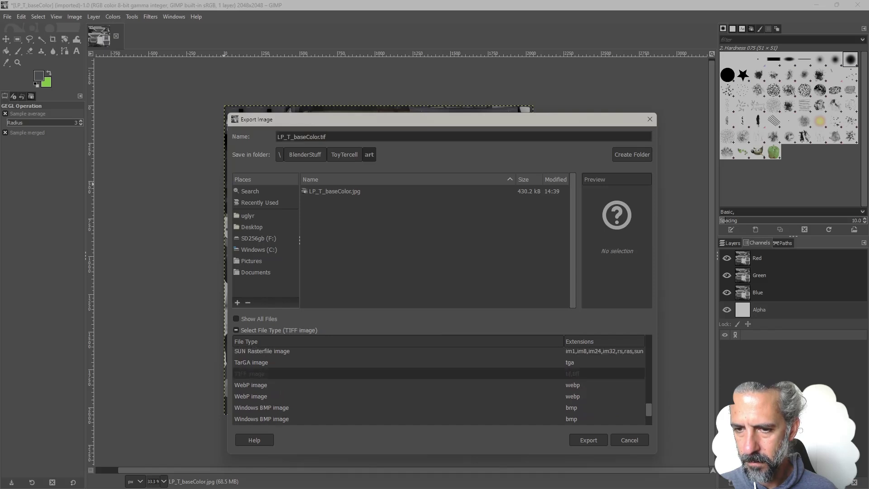
click(589, 440)
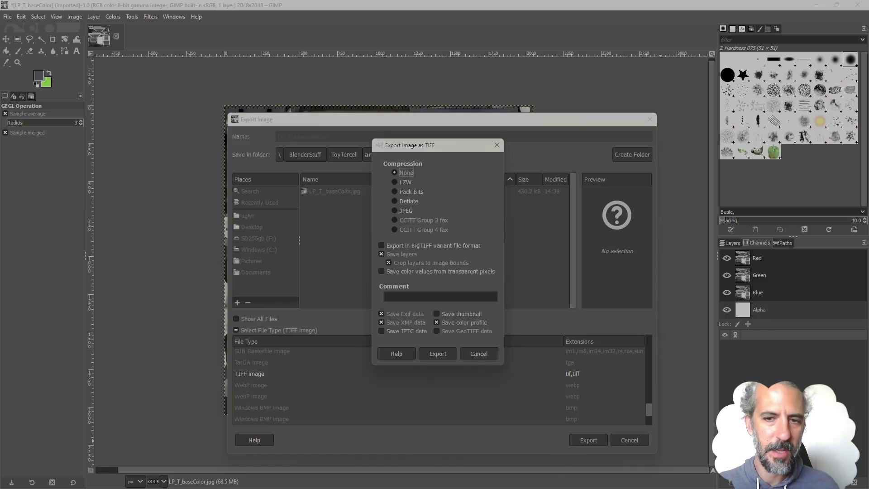
key(Return)
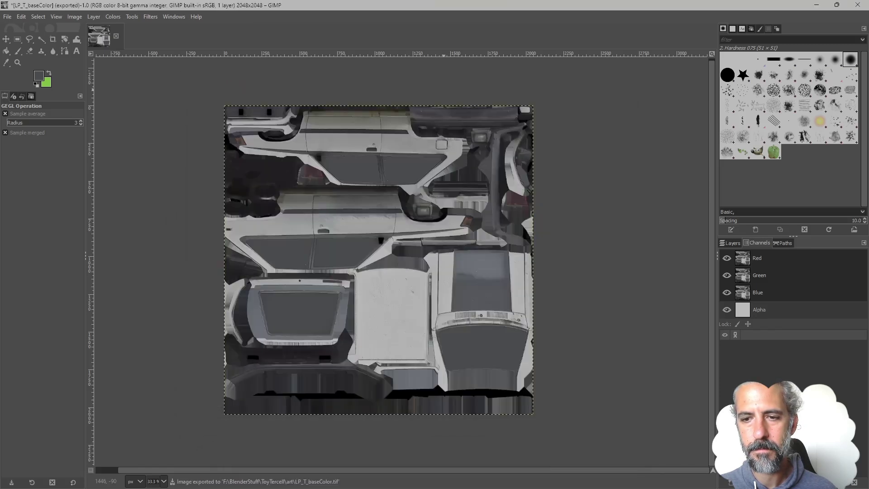
Step: In File Explorer's art folder, rename the exported TIF file as LP_T_baseColor_bump and close the folder window
middle_drag(332, 174, 380, 180)
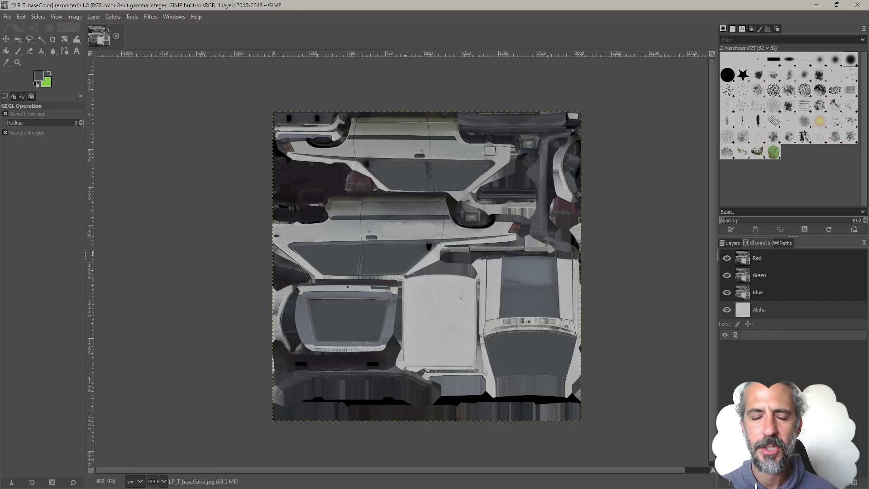
mouse_move(91, 488)
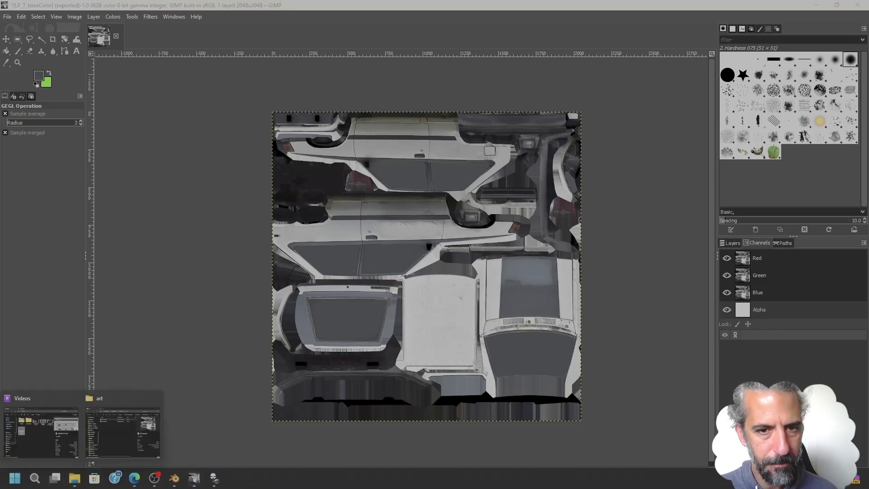
click(123, 428)
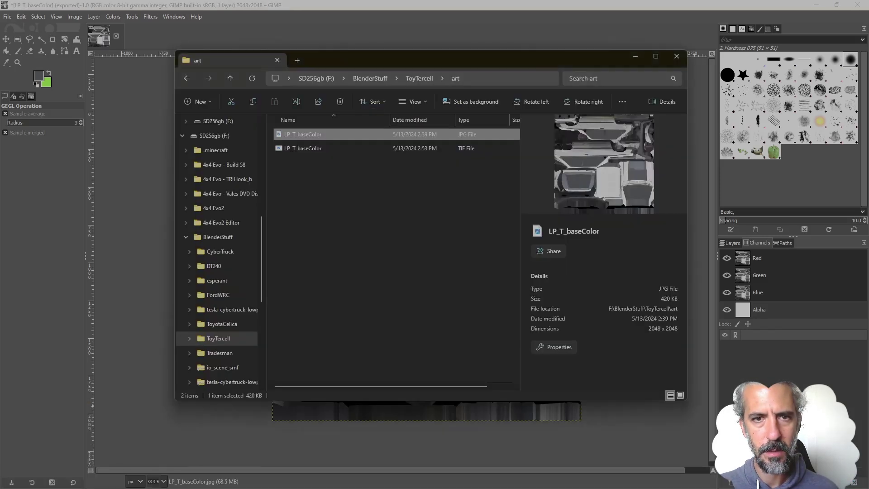
click(302, 148)
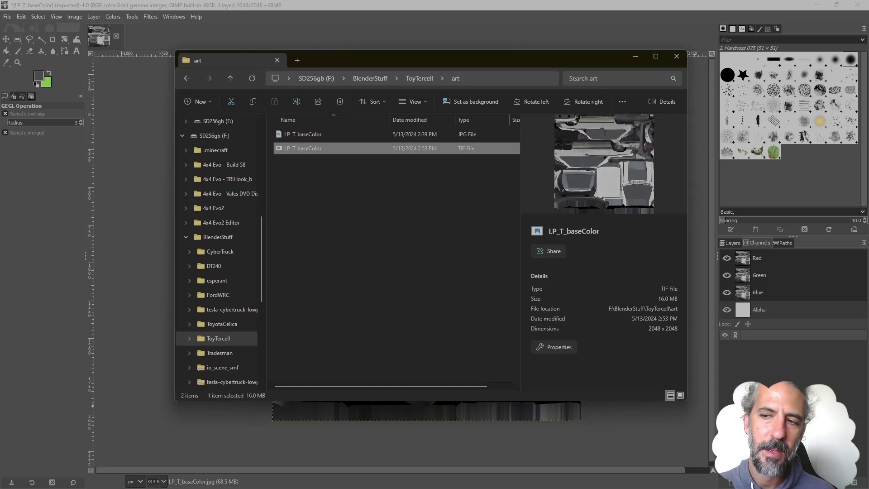
key(F2)
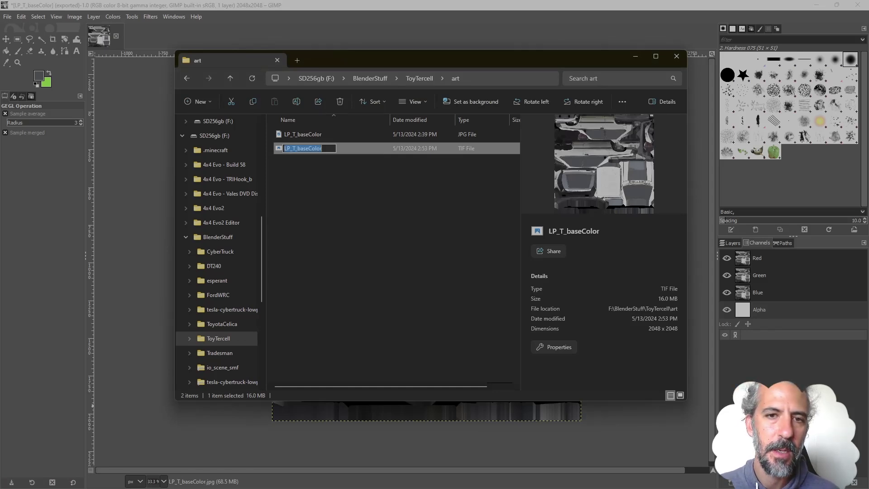
key(End)
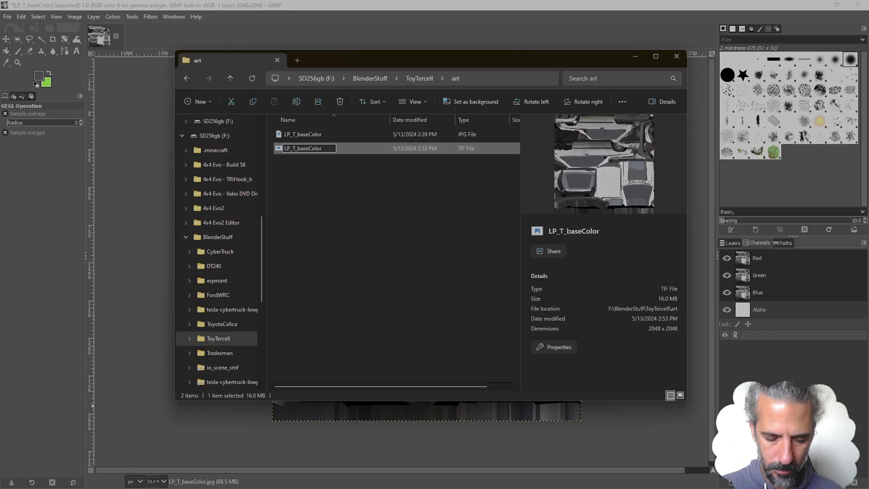
text(_bump)
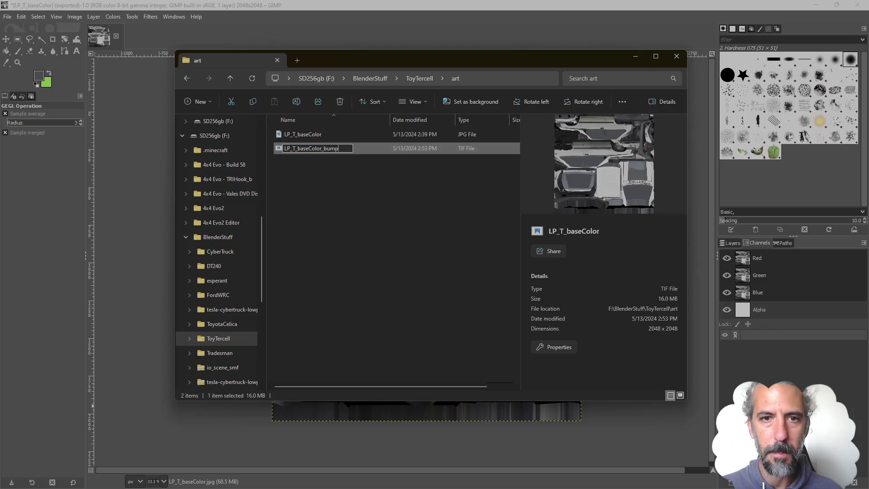
key(Return)
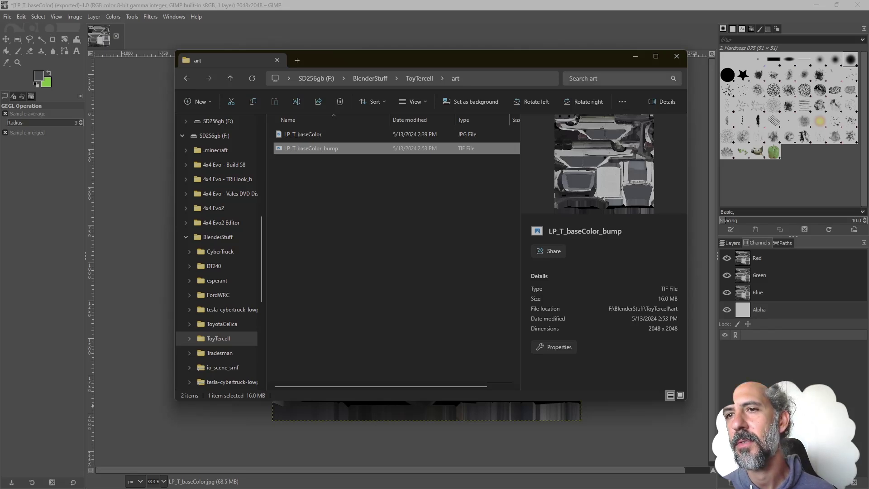
click(677, 56)
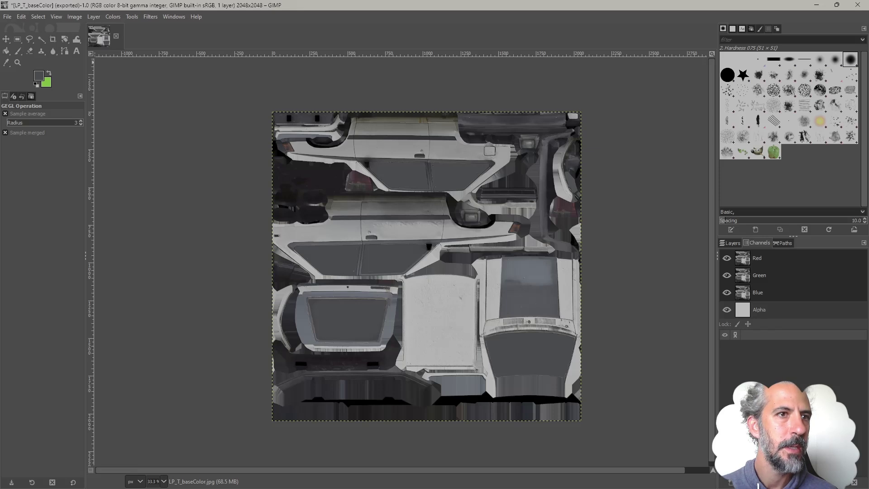
Step: Scale the image to 512 × 512 pixels and look over the resized texture
click(74, 17)
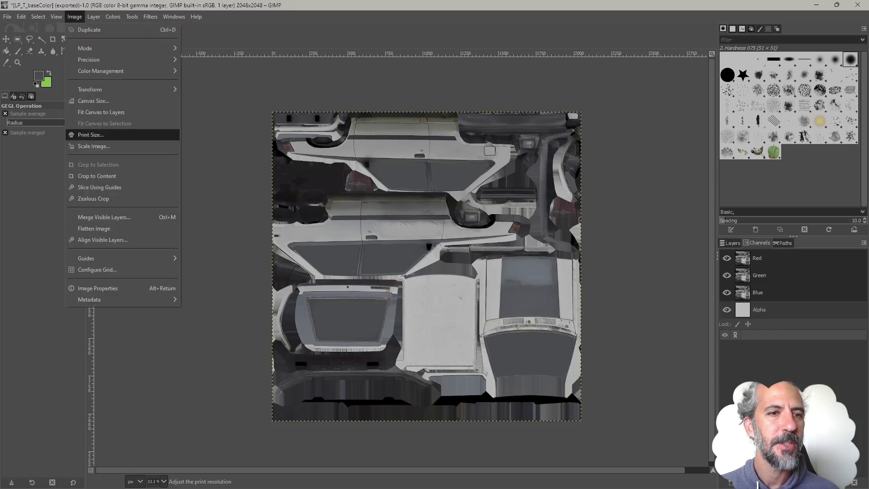
click(94, 146)
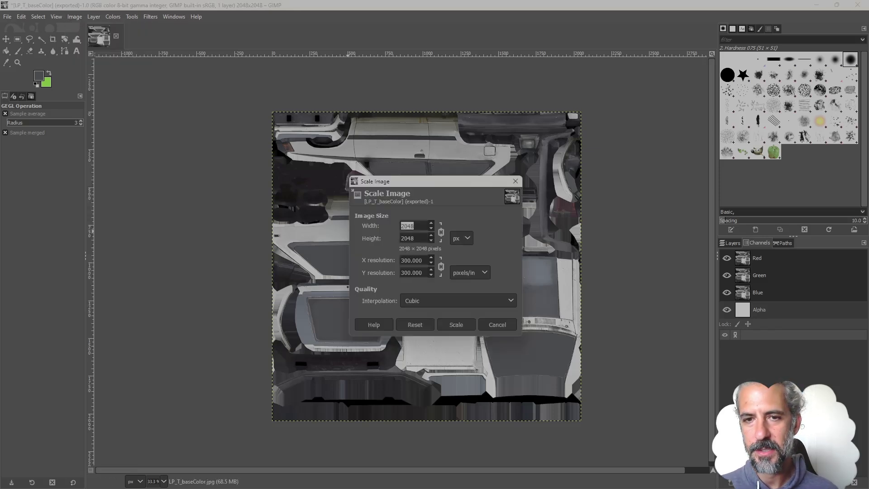
text(512)
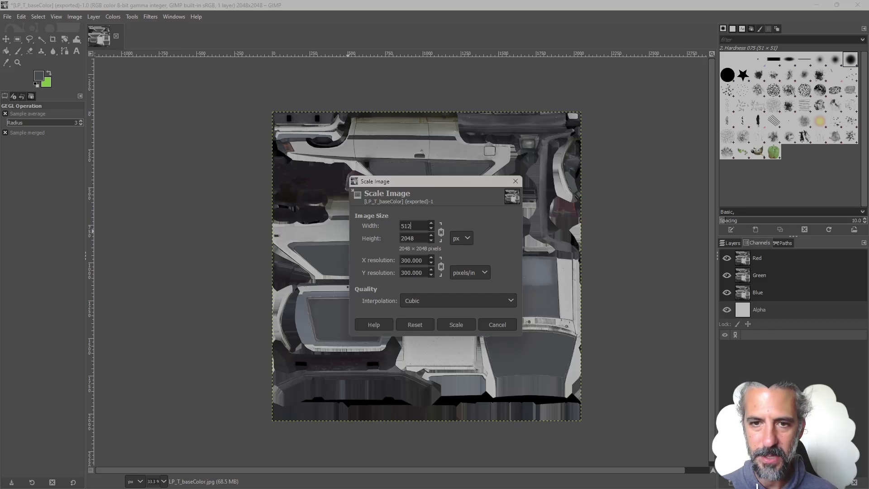
key(Tab)
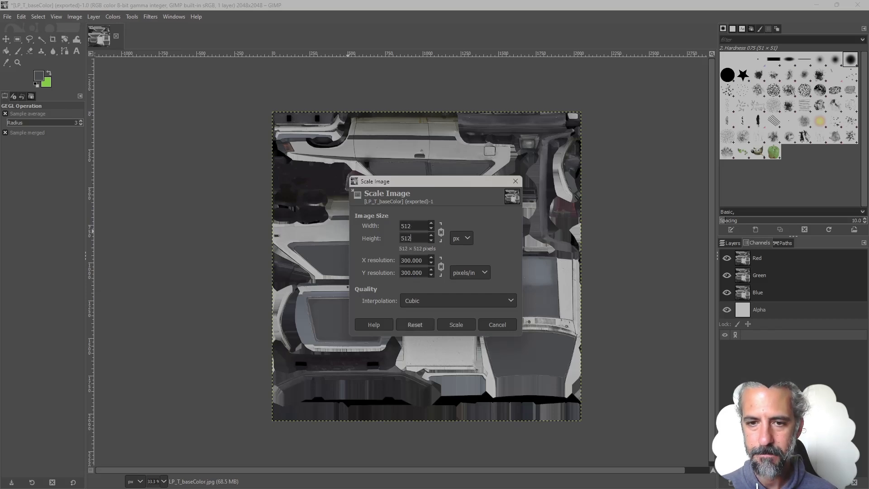
click(457, 324)
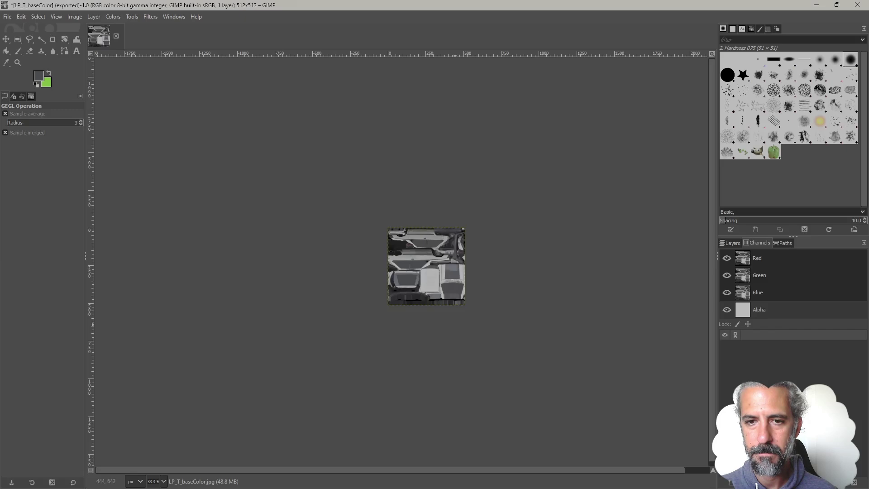
ctrl+scroll(412, 273, up, 5)
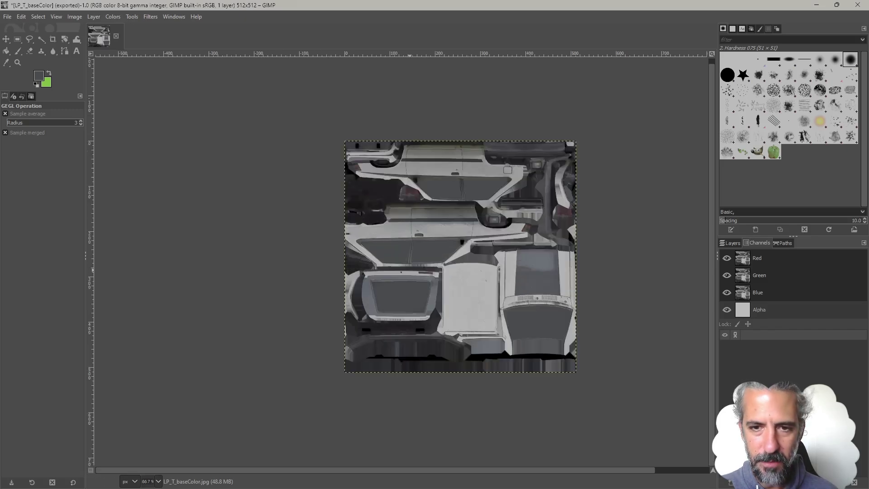
middle_drag(510, 264, 429, 255)
ctrl+scroll(431, 314, down, 2)
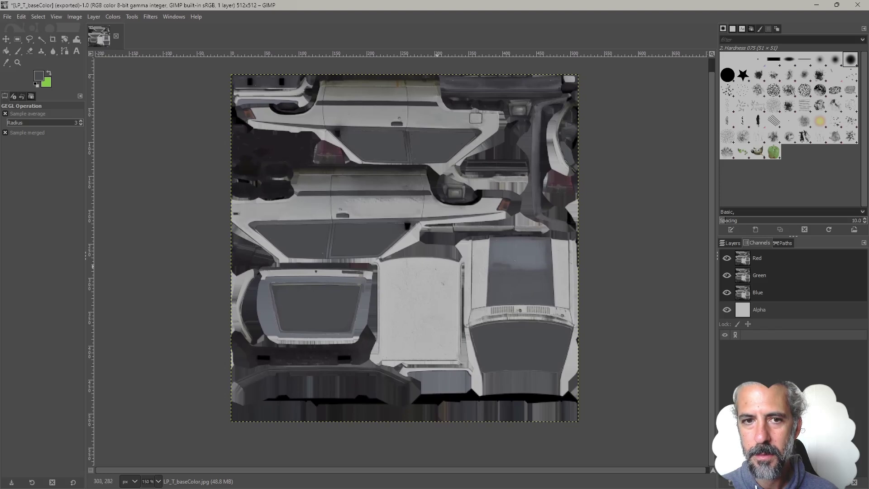
middle_drag(436, 272, 443, 283)
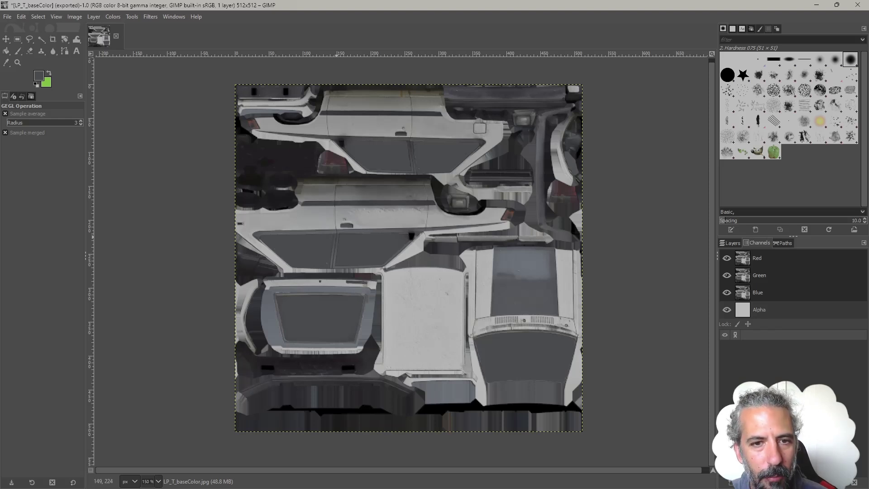
Step: Export the resized texture over the existing LP_T_baseColor_bump.tif with no compression
click(8, 16)
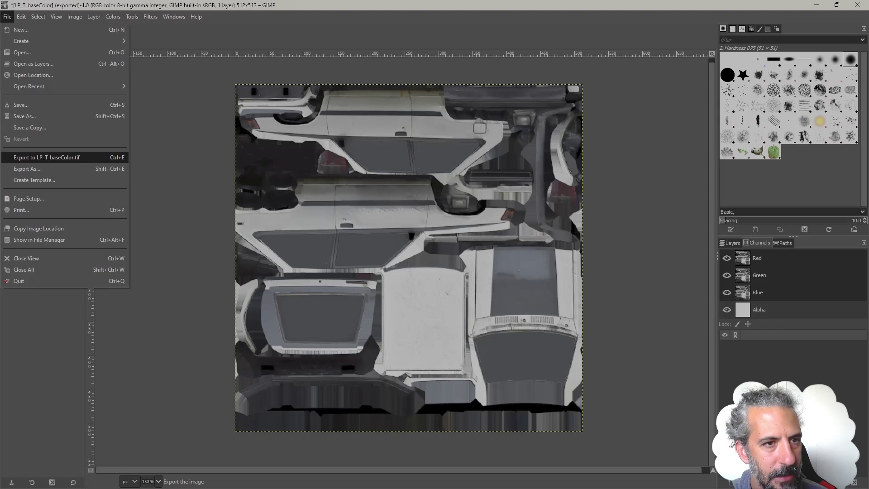
click(28, 169)
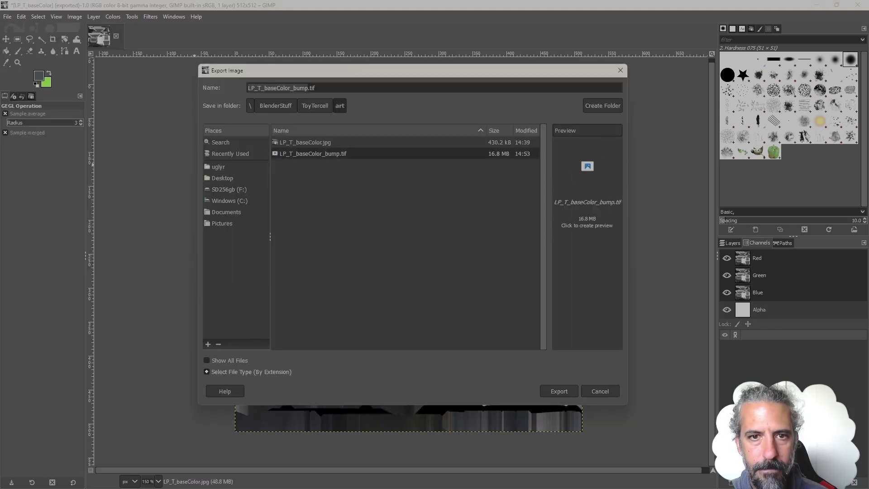
key(Return)
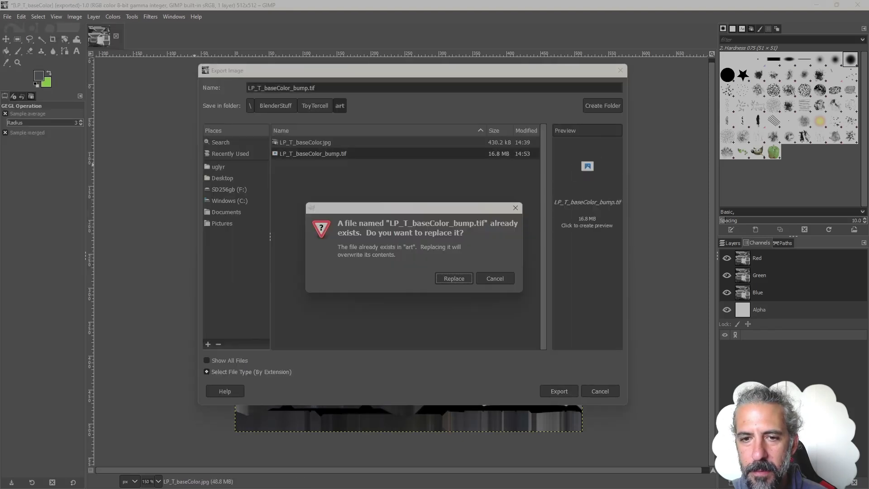
key(Return)
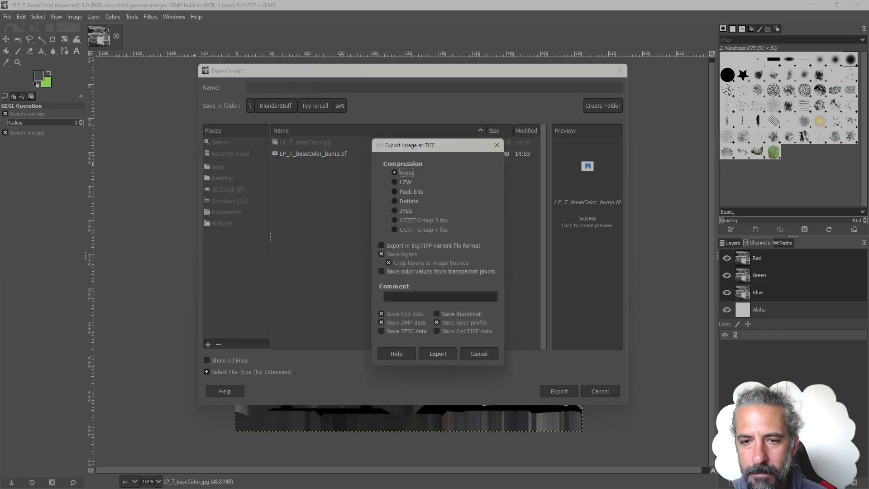
key(Return)
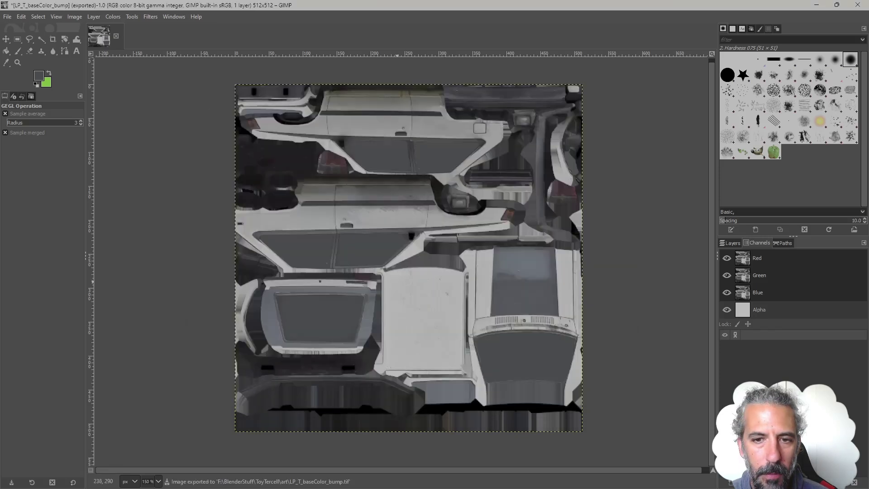
Step: Select the LP_T_baseColor.jpg layer and compare the image's layer list with its colour and alpha channels
click(729, 243)
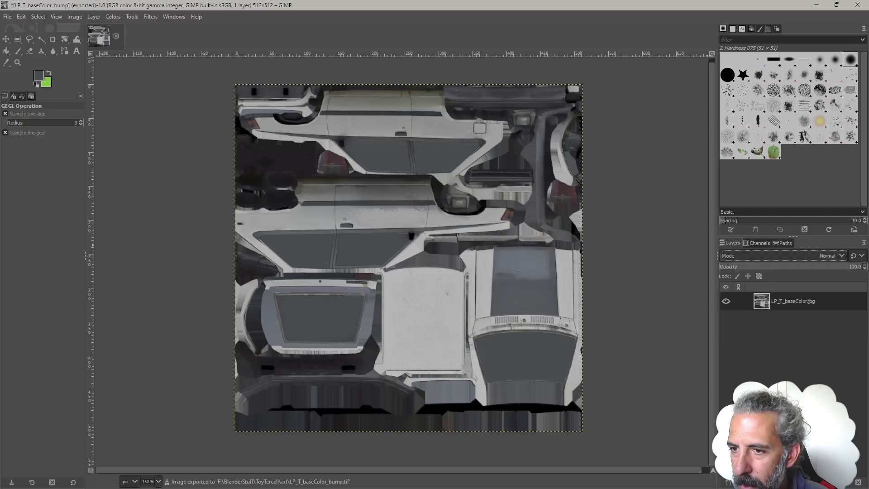
click(792, 301)
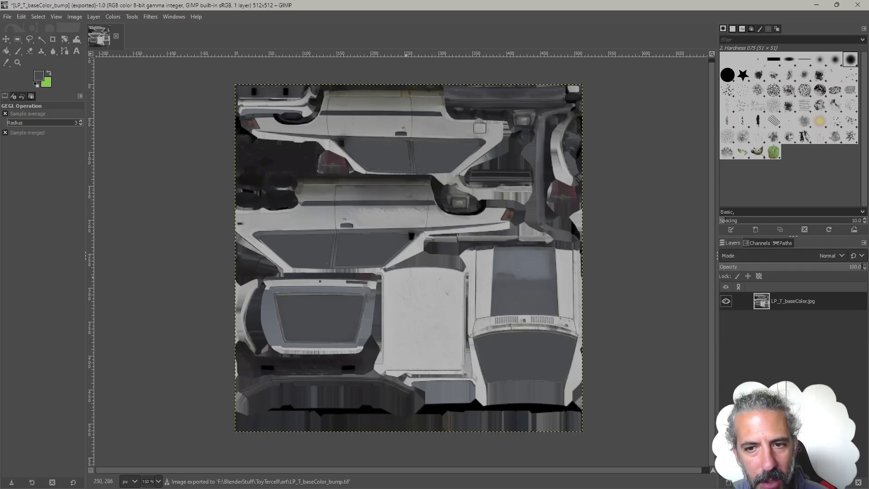
click(756, 243)
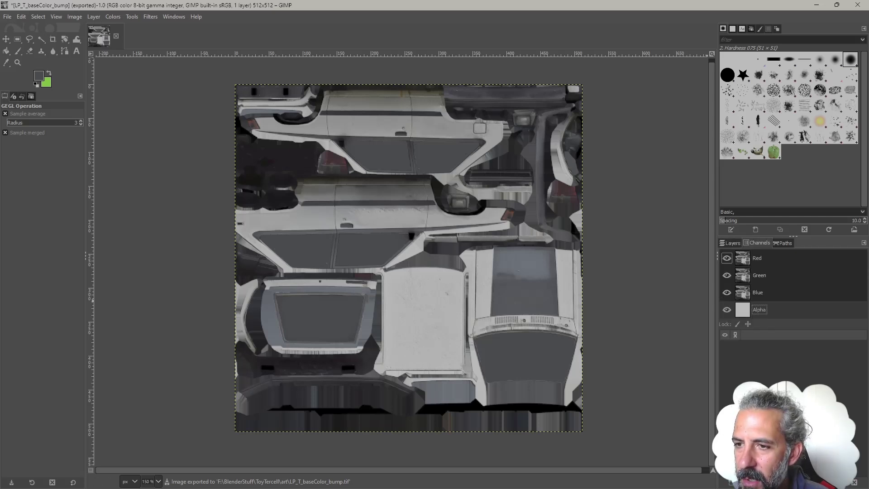
click(730, 243)
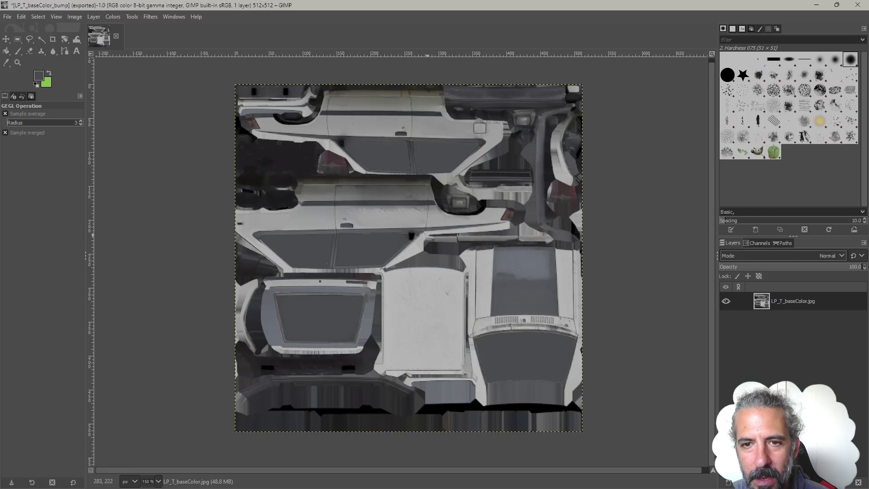
Step: Close the LP_T_baseColor_bump image, discarding its changes, and reopen the recent file LP_T_baseColor.jpg
click(117, 36)
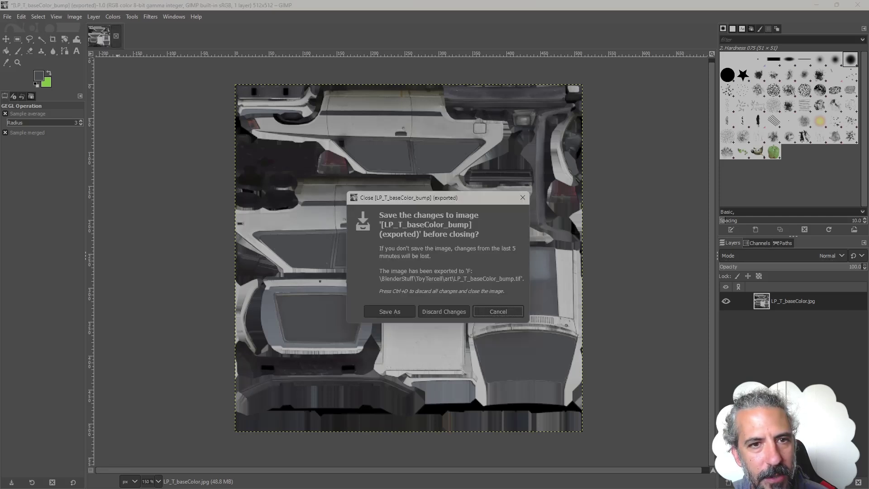
click(443, 312)
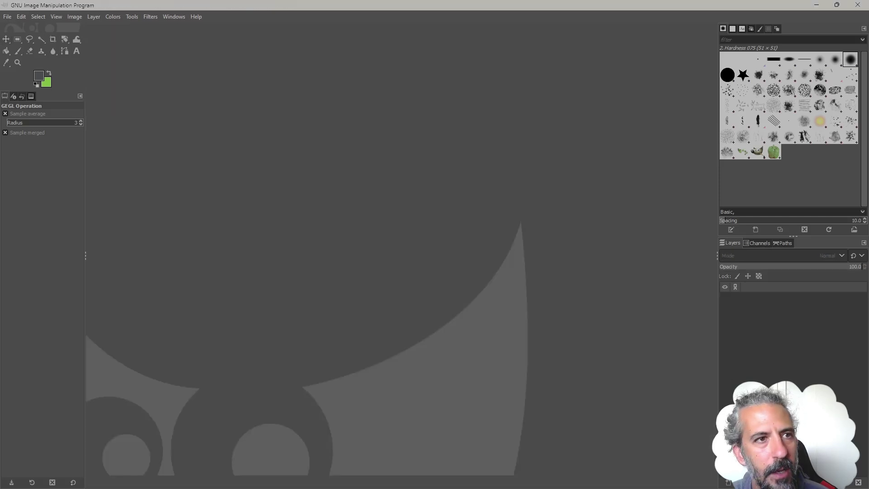
click(7, 16)
mouse_move(29, 86)
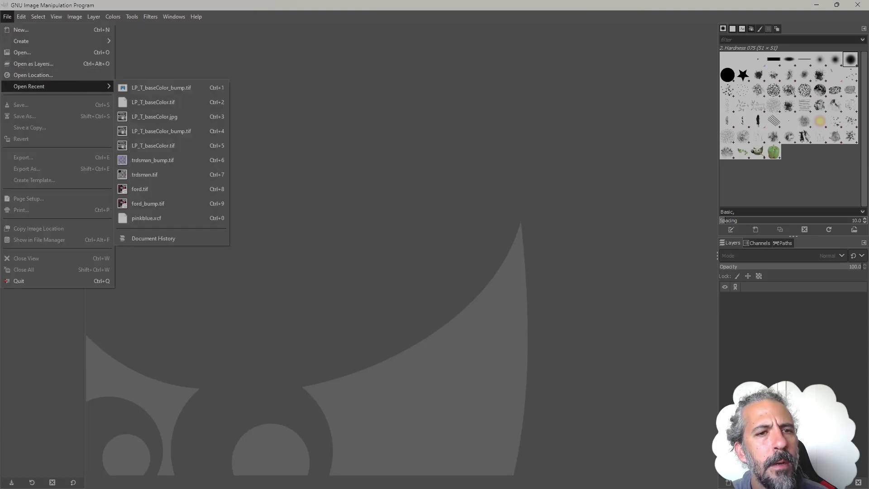
click(154, 117)
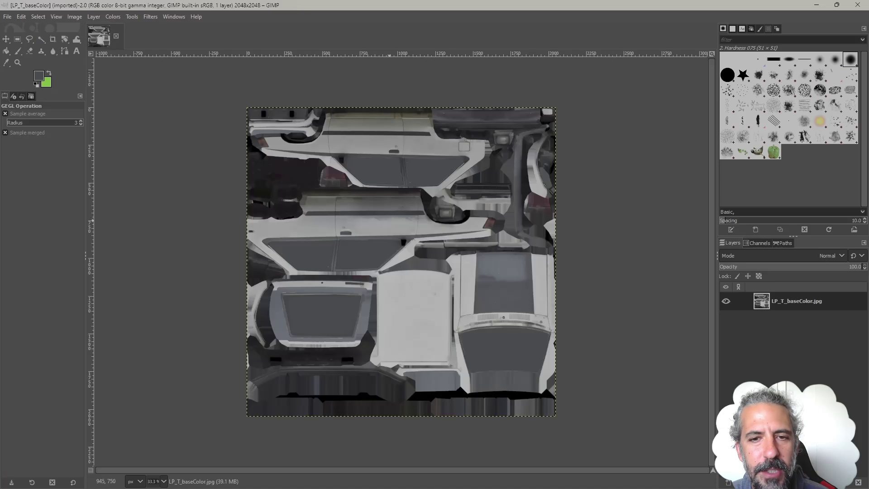
middle_drag(419, 247, 440, 242)
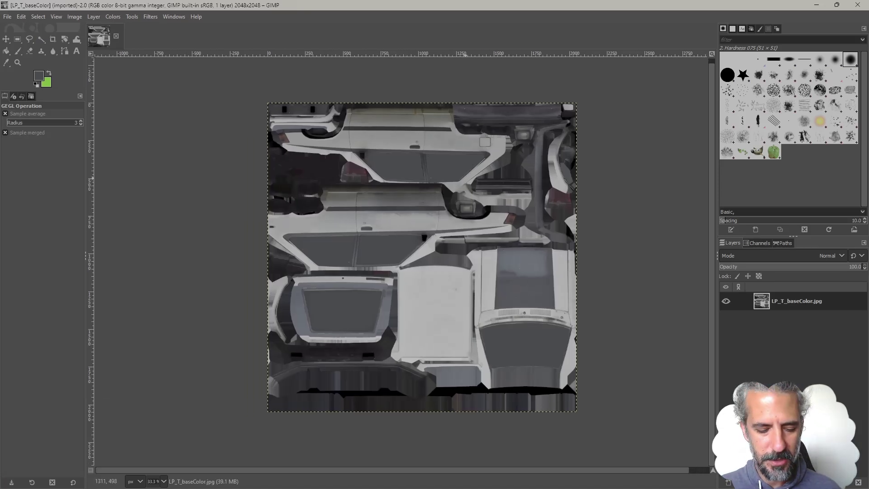
Step: Copy the whole LP_T_baseColor.jpg image and paste it as a new image, closing the extra pasted copy
key(ctrl+a)
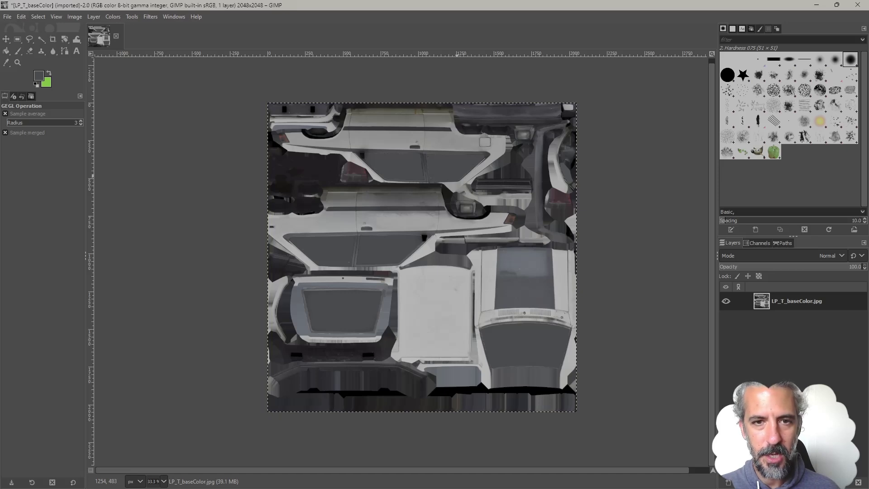
key(ctrl+c)
key(ctrl+shift+v)
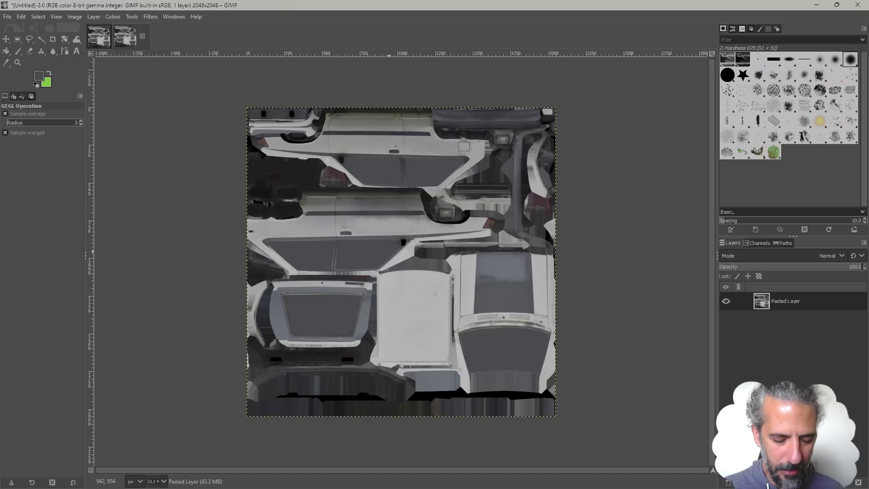
key(ctrl+shift+v)
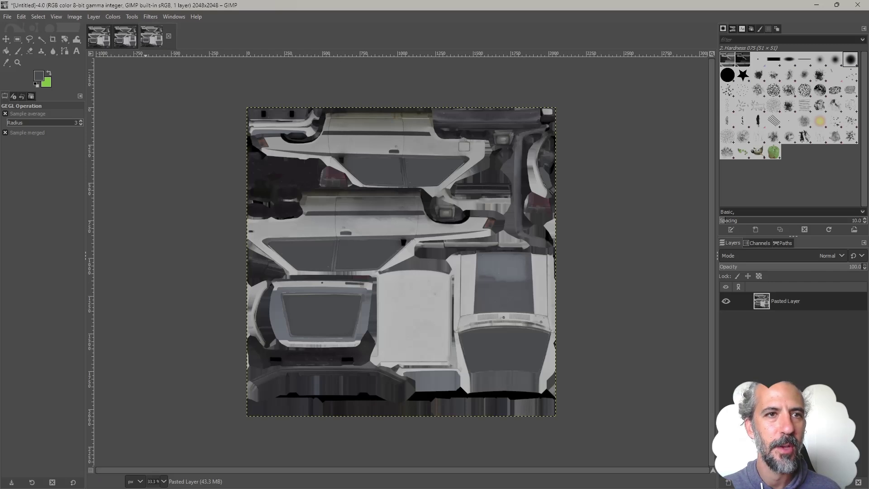
click(99, 37)
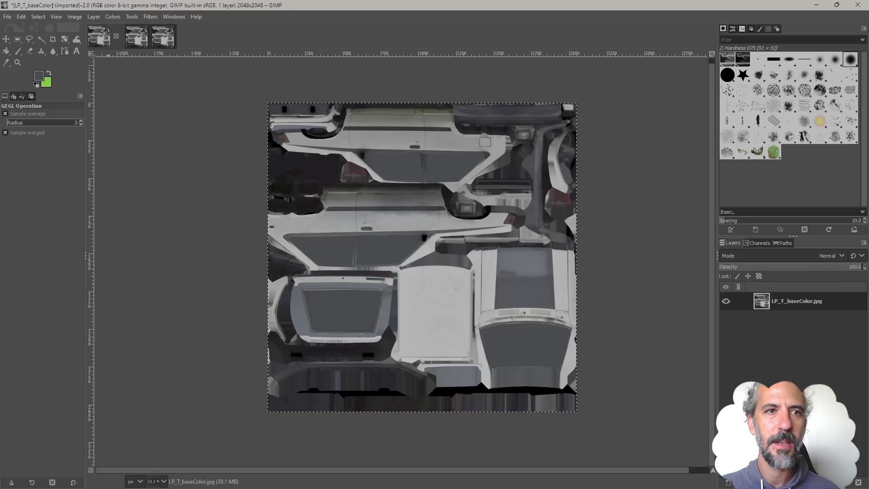
key(alt+2)
key(ctrl+w)
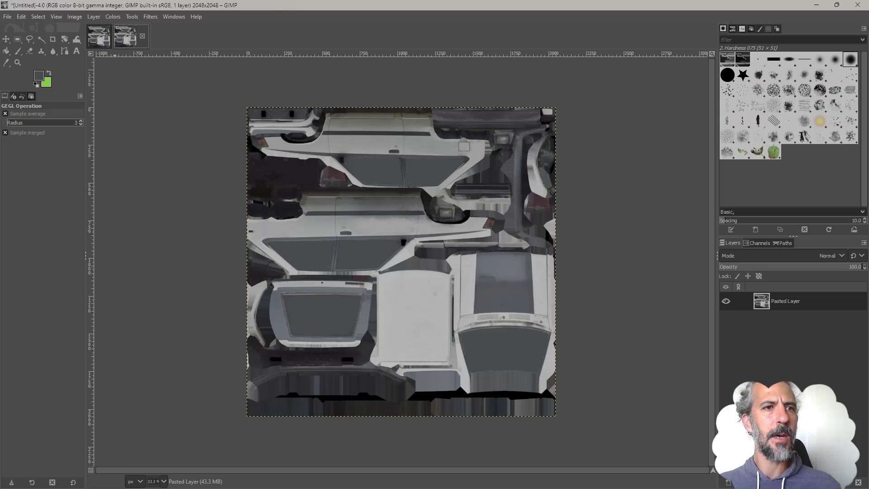
Step: Scale the pasted image to 512 × 512 pixels with cubic interpolation and look over the resized texture
click(74, 17)
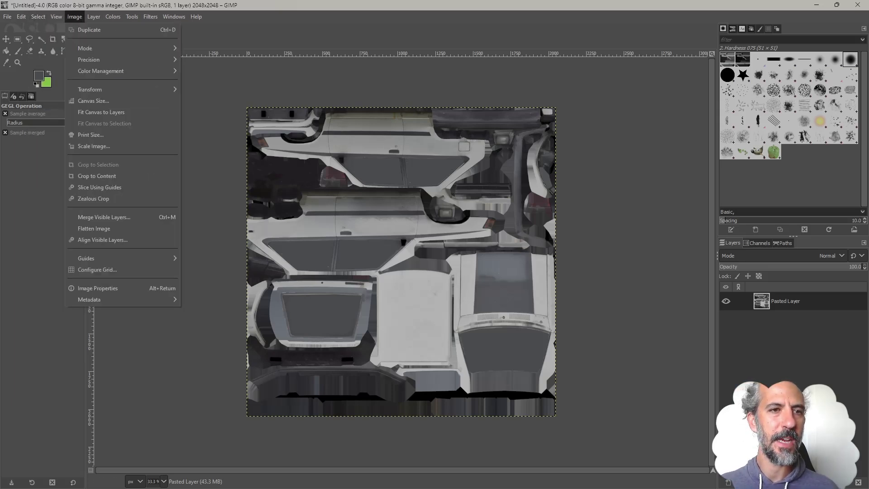
click(94, 146)
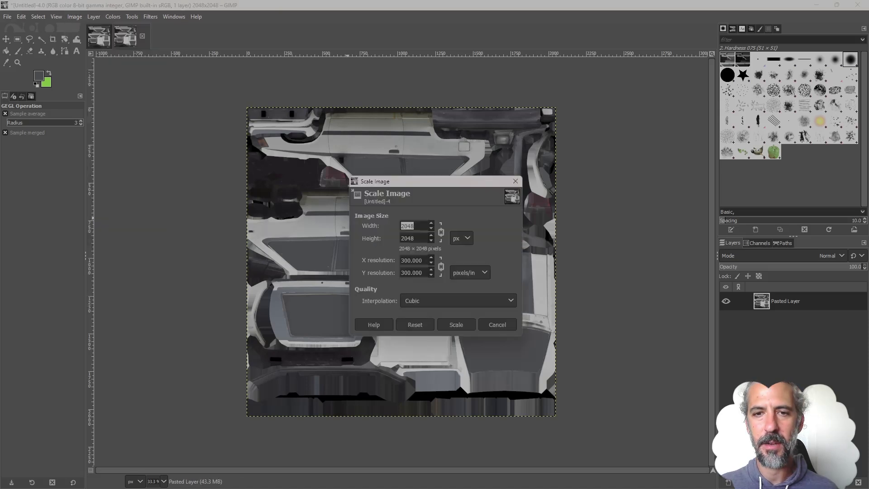
text(512)
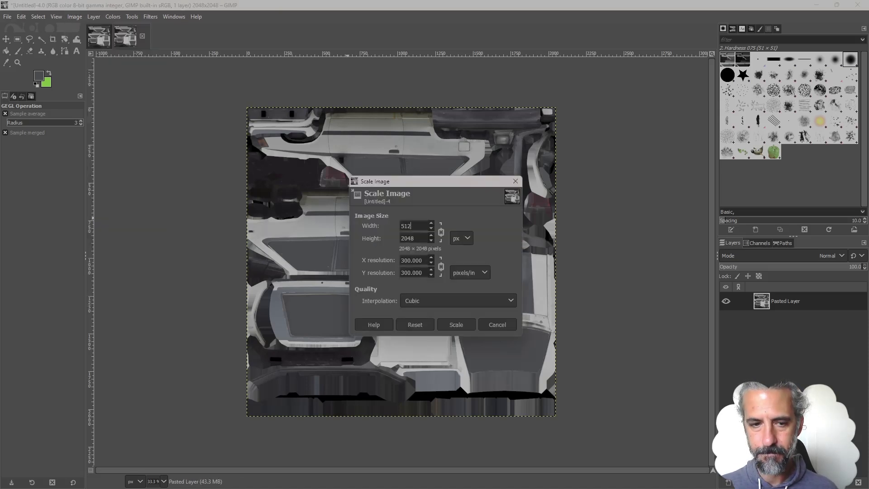
key(Tab)
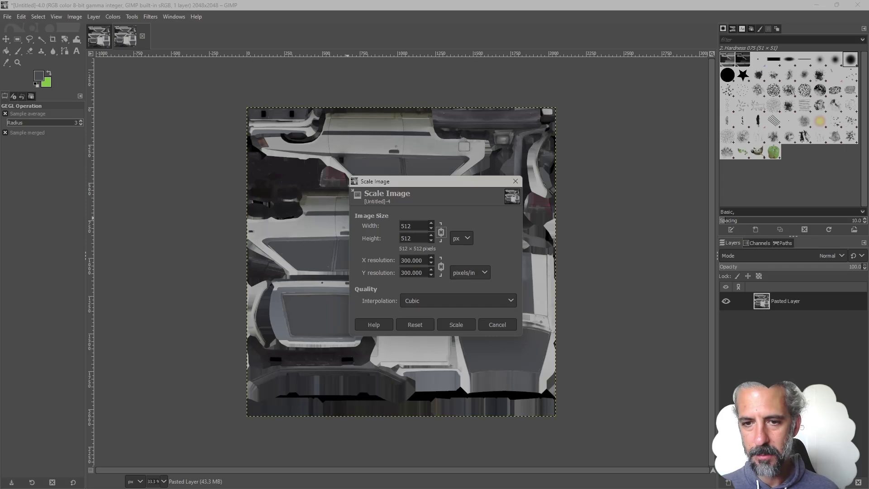
click(456, 324)
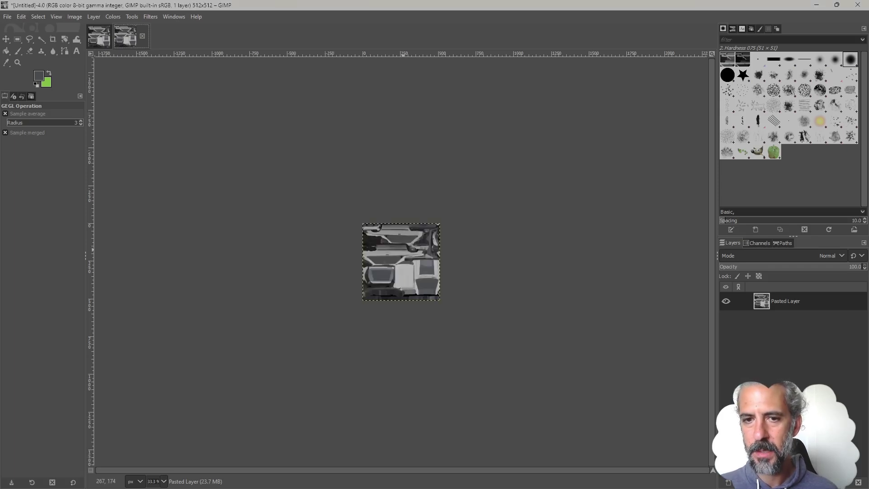
ctrl+scroll(401, 262, up, 3)
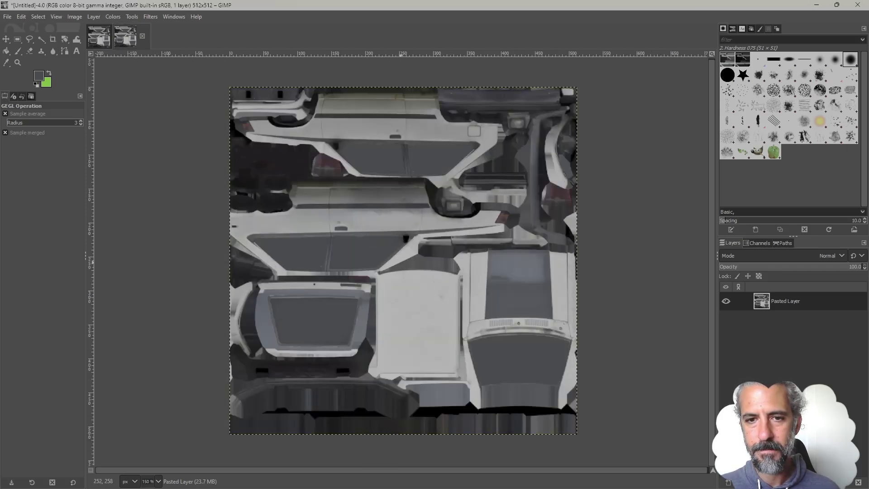
ctrl+scroll(416, 264, up, 1)
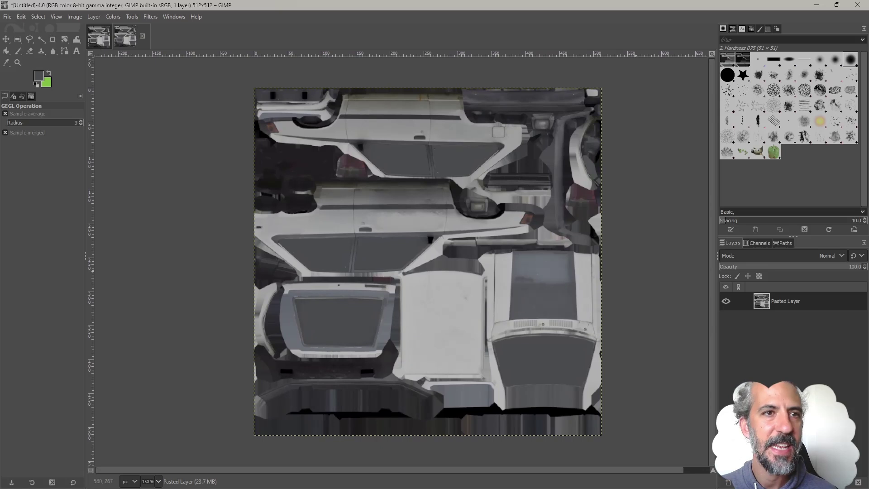
middle_drag(520, 273, 512, 273)
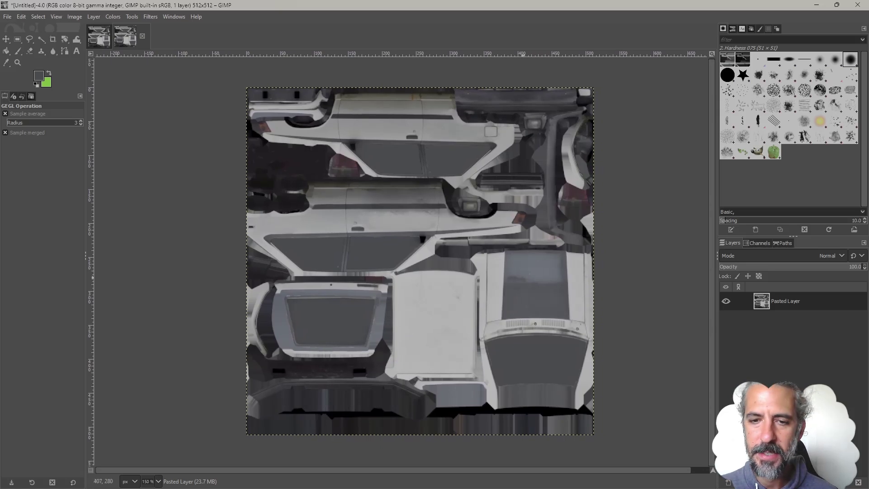
Step: Inspect the resized image's colour and alpha channels, select the Pasted Layer and look through the image operations
click(757, 243)
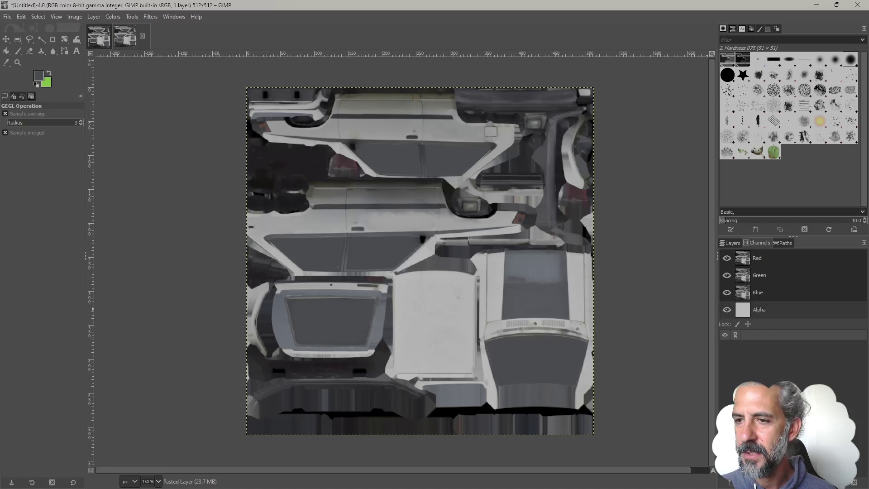
click(730, 243)
click(762, 301)
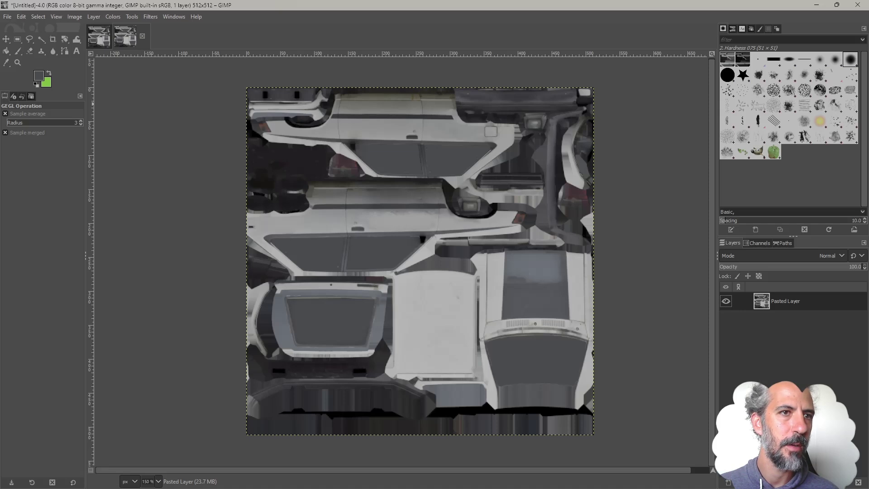
click(113, 17)
mouse_move(74, 16)
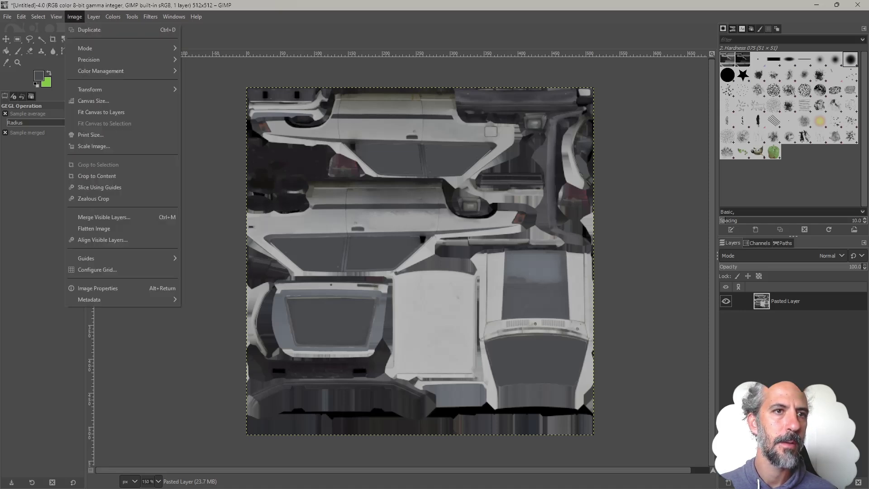
Step: Convert the image to indexed colors using an optimum palette of up to 256 colors with Positioned dithering, and check its channels
mouse_move(123, 48)
key(Down)
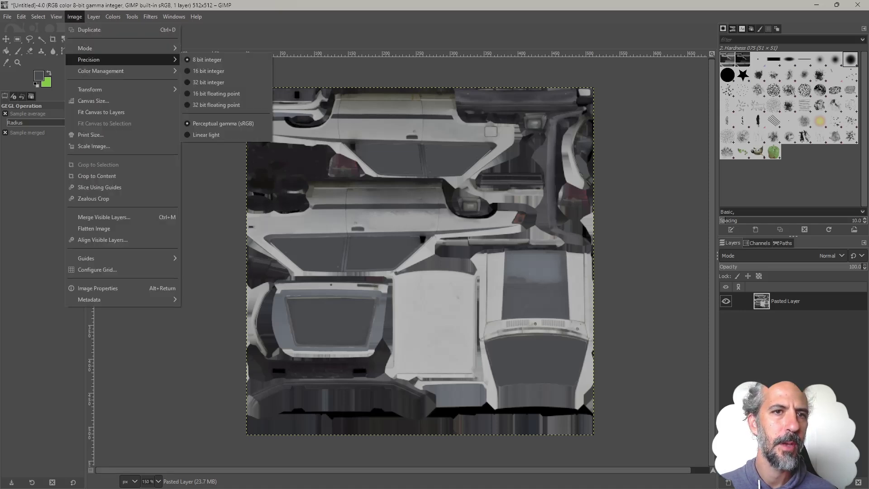
key(Up)
key(Right)
key(Down)
key(Down)
key(Return)
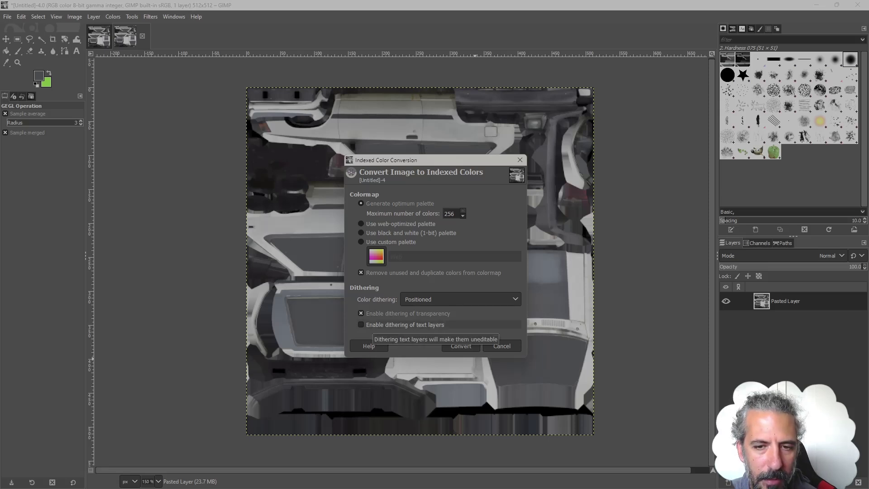
click(452, 345)
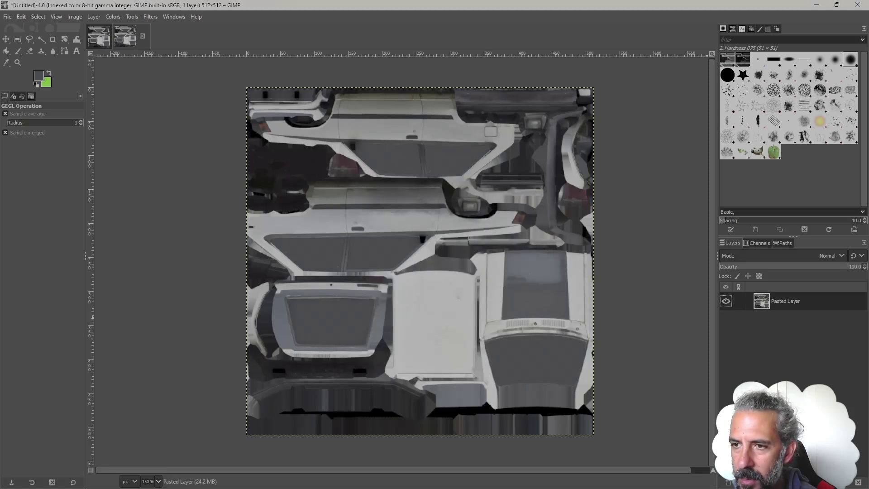
click(759, 242)
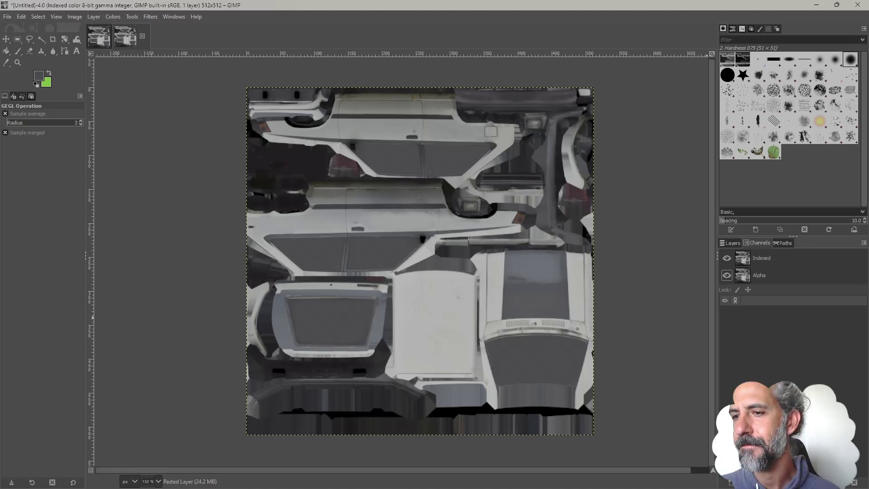
click(730, 242)
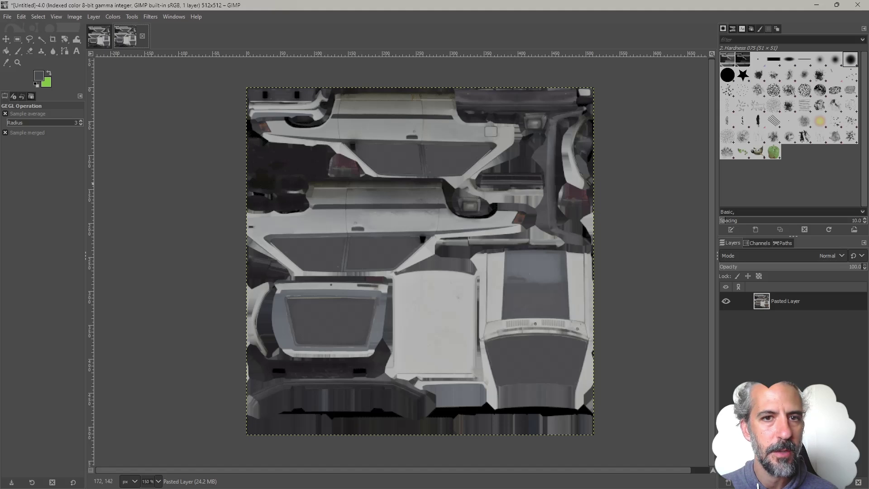
Step: Try to export the indexed image as LP_T_baseColor.tif, basing the name on the existing bump texture file
click(8, 16)
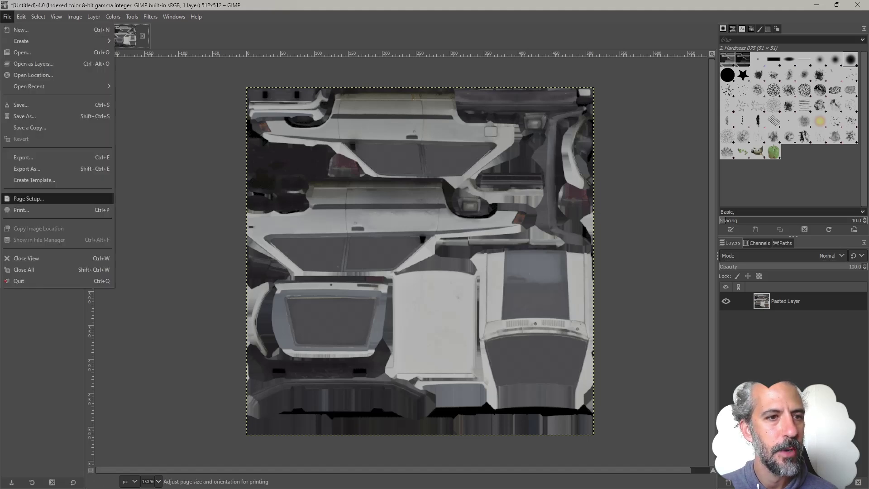
click(27, 168)
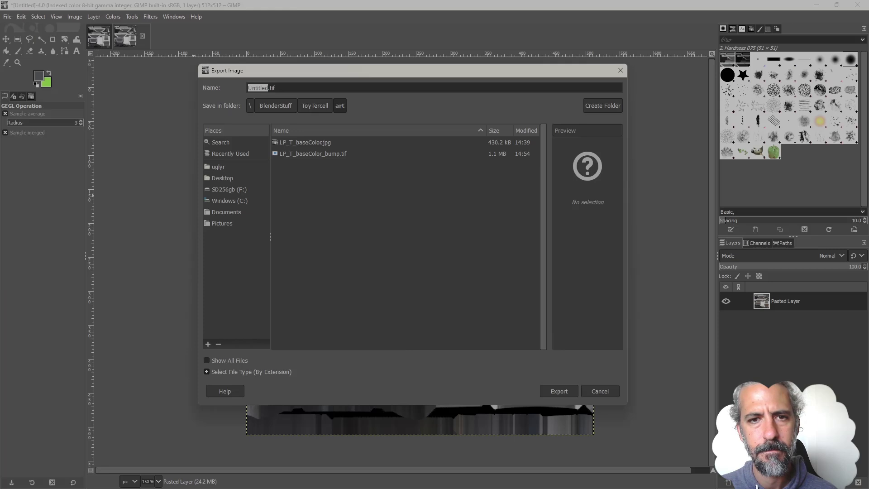
click(313, 154)
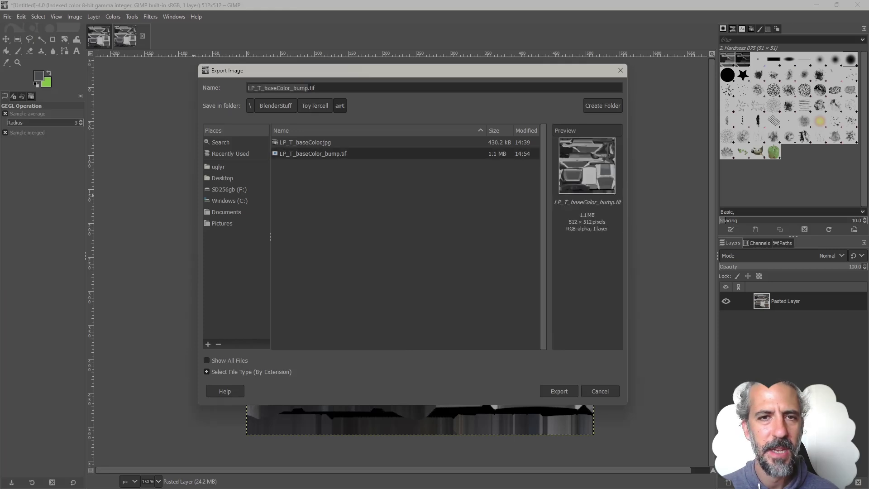
click(221, 143)
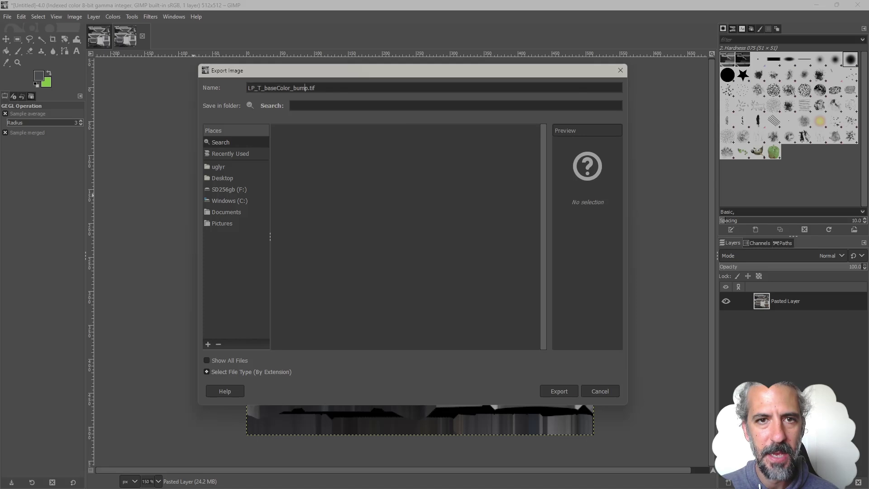
double_click(301, 88)
key(BackSpace)
key(BackSpace)
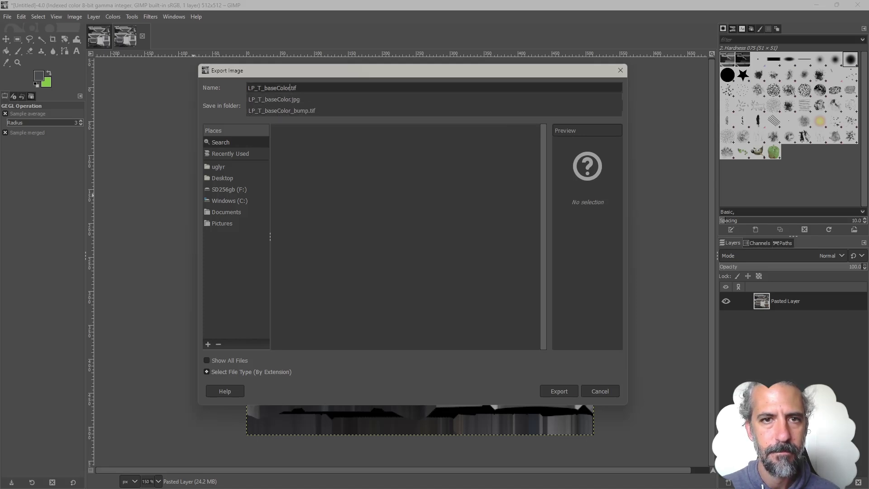
key(Escape)
click(405, 236)
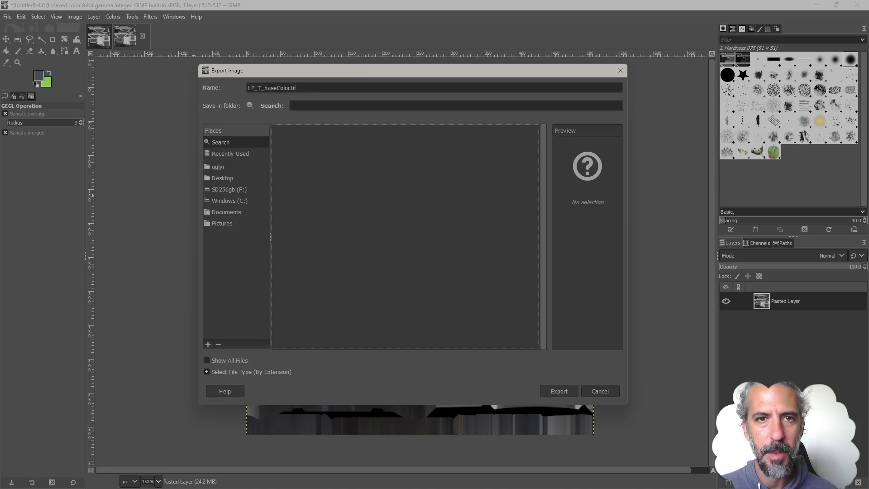
key(Tab)
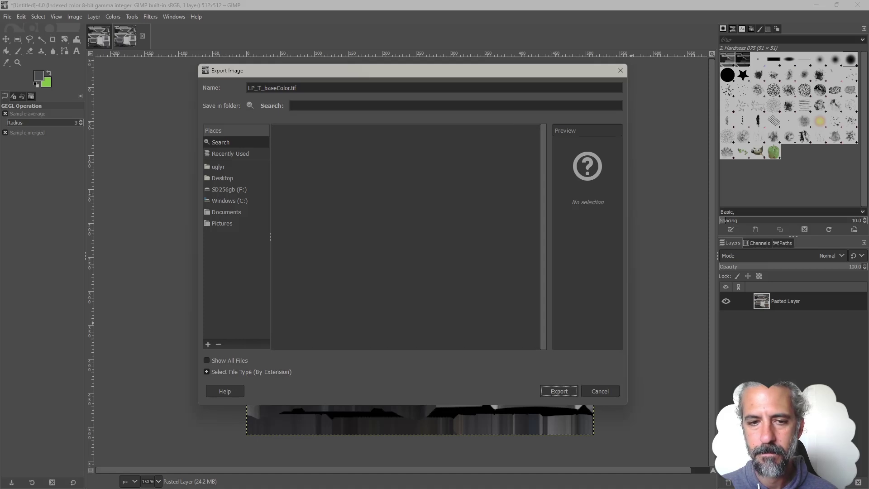
click(296, 88)
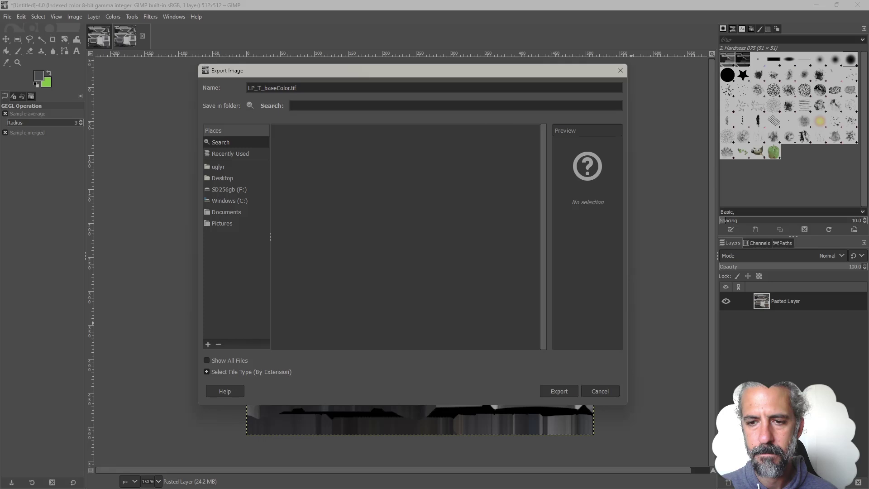
click(558, 391)
Step: Set the export file type explicitly to TIFF image
click(251, 371)
scroll(367, 337, down, 17)
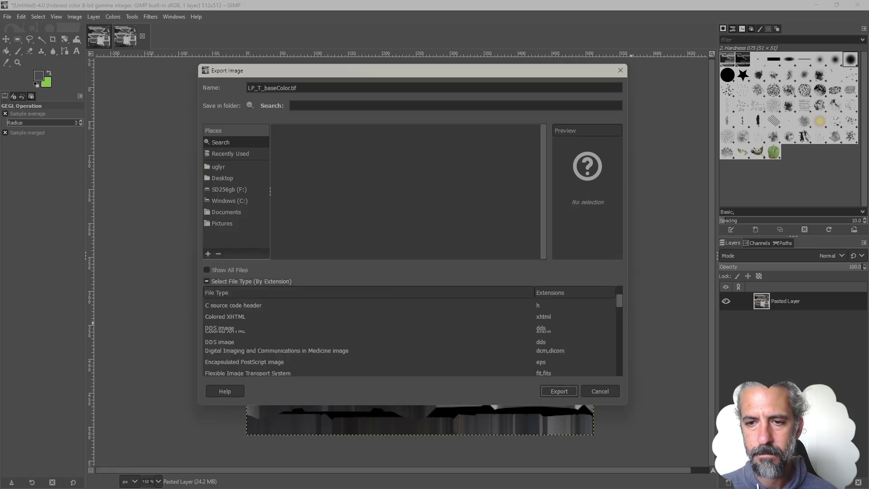
scroll(410, 337, down, 10)
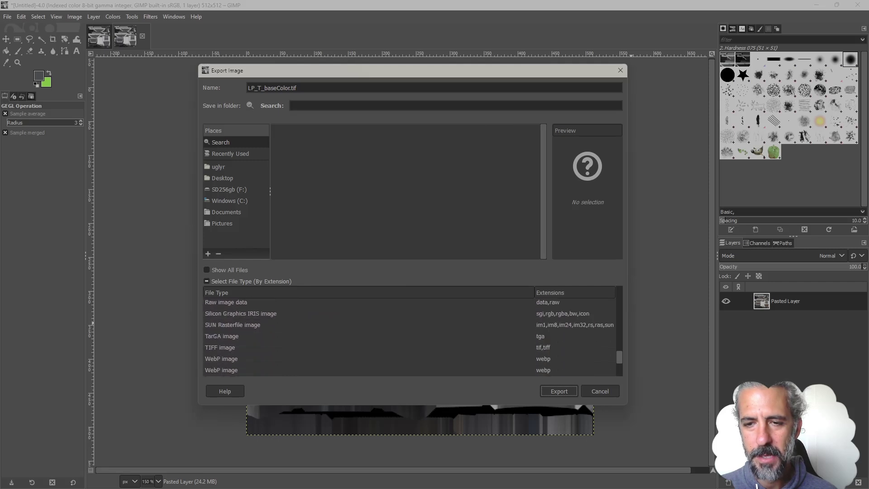
scroll(410, 337, up, 5)
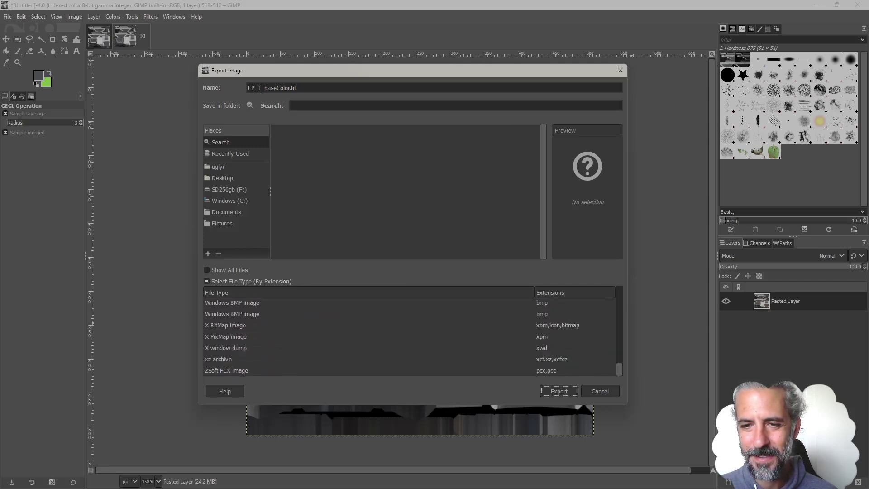
click(219, 325)
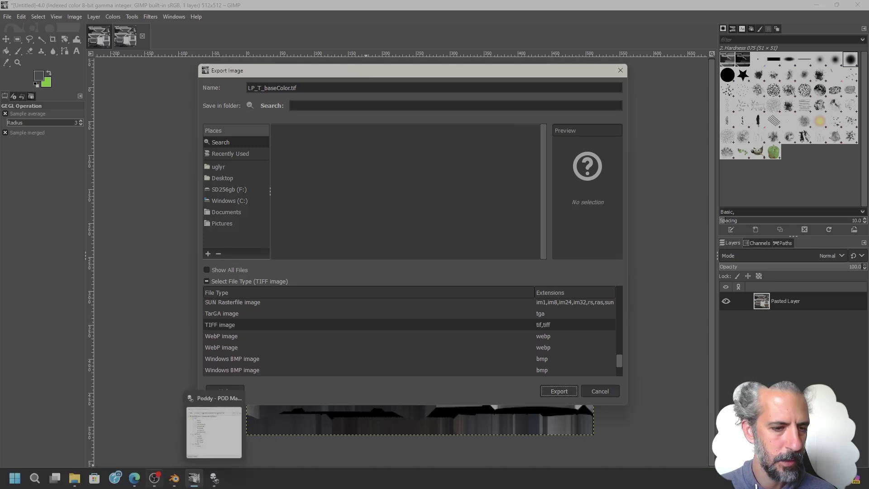
Step: Check the BlenderStuff\ToyTercell\art folder on drive F: in File Explorer, close that window and cancel the pending export
click(74, 478)
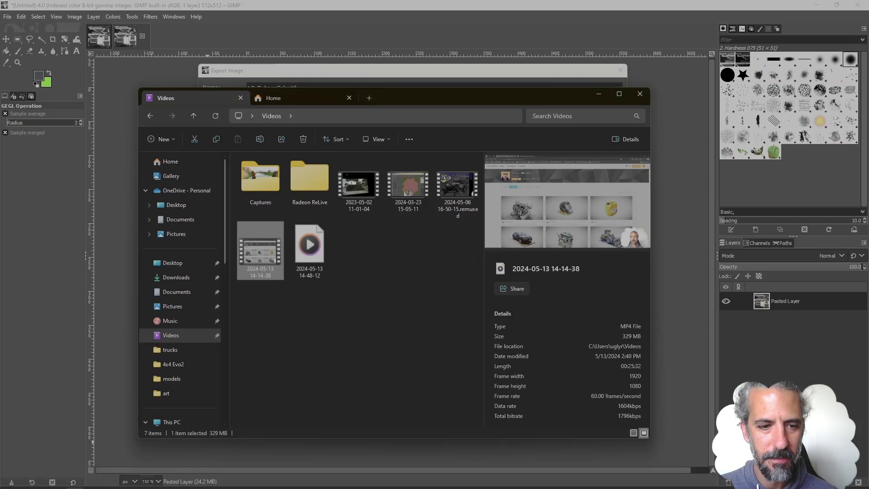
mouse_move(75, 478)
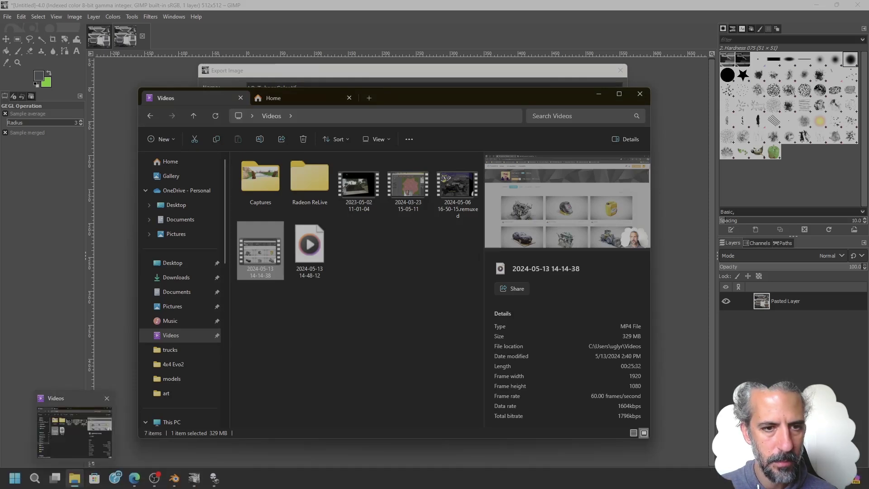
scroll(181, 260, down, 3)
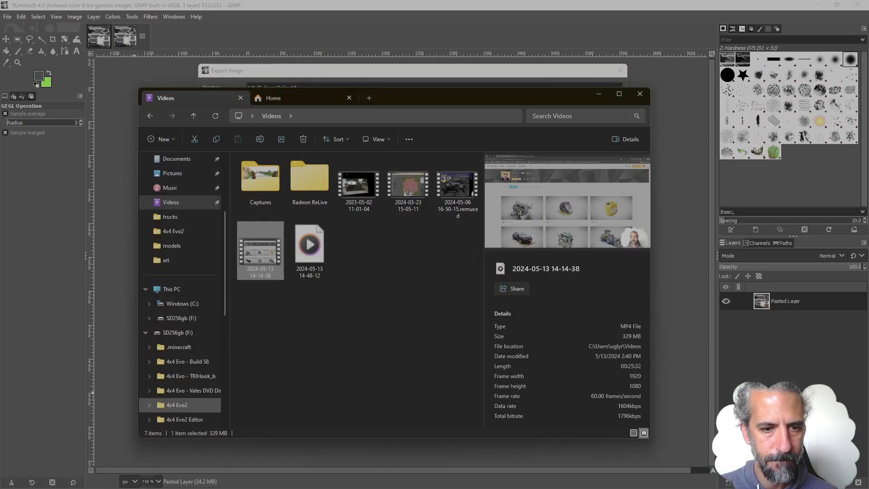
scroll(181, 411, down, 2)
click(181, 347)
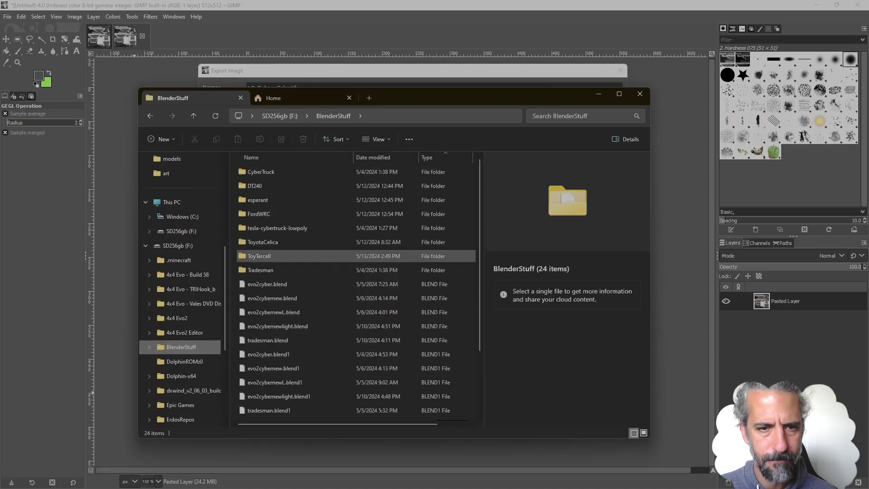
double_click(259, 256)
double_click(259, 171)
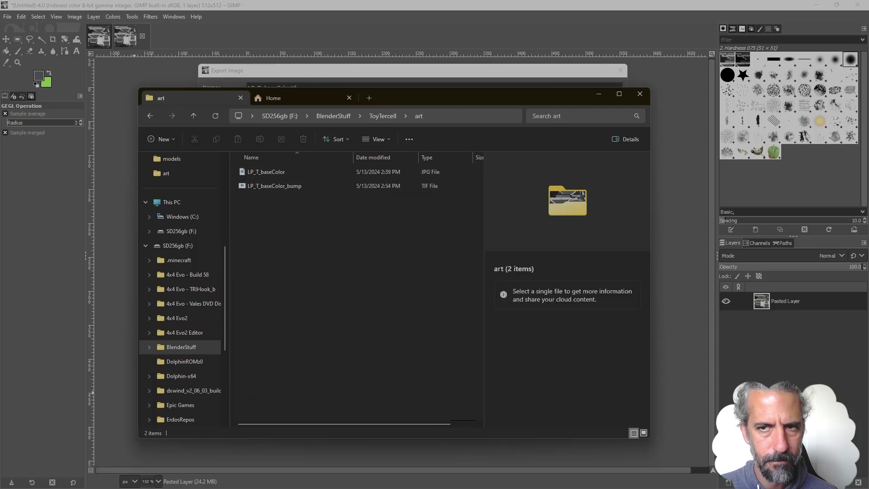
click(640, 94)
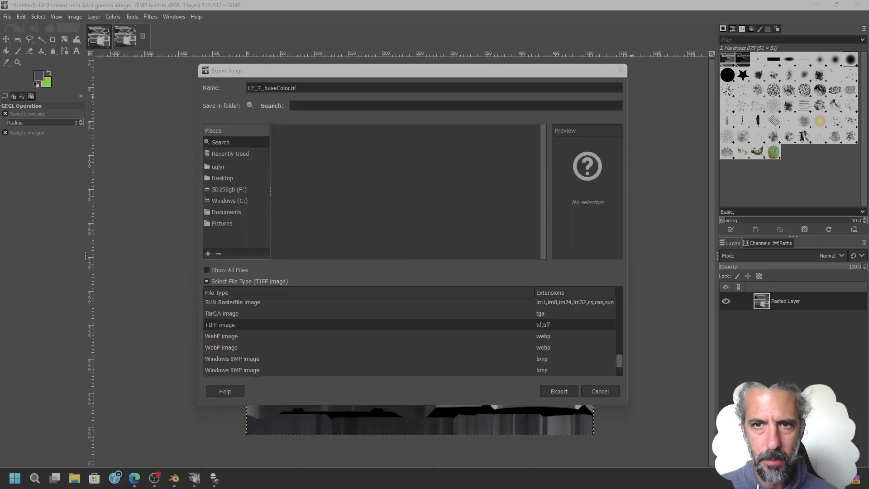
key(Escape)
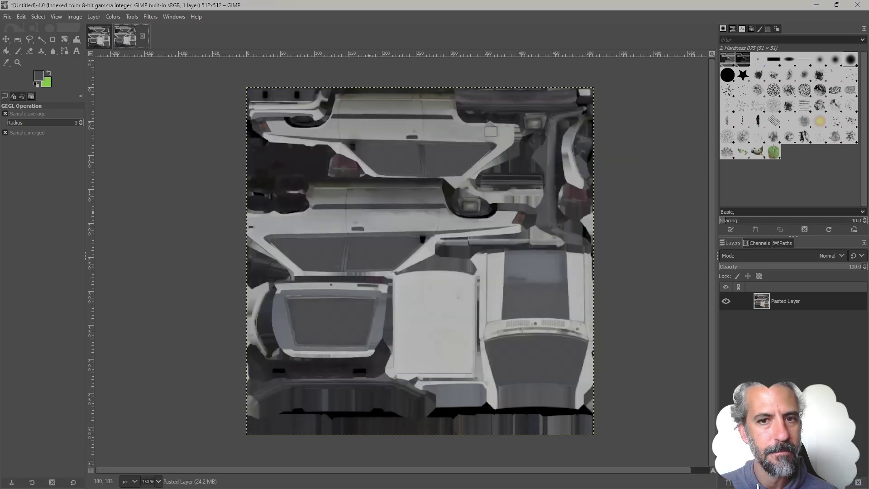
Step: Export the indexed image as LP_T_baseColor.tif into the ToyTercell art folder, keeping the existing bump file
click(7, 16)
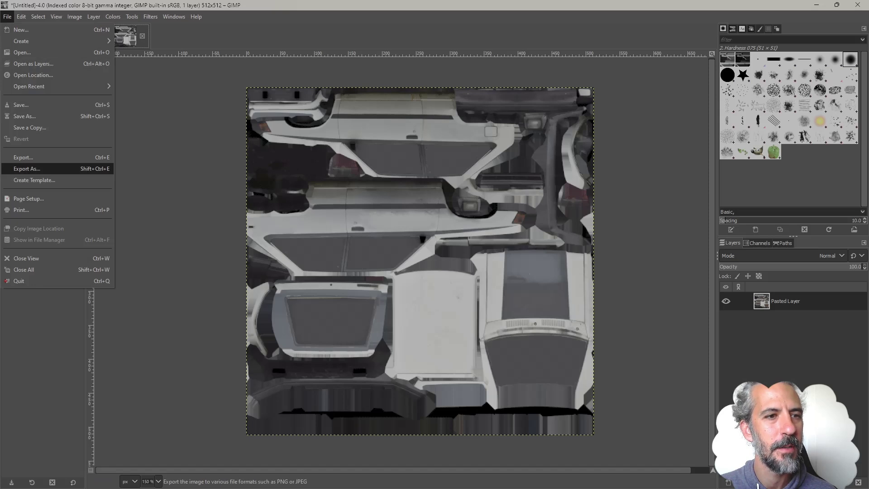
click(22, 169)
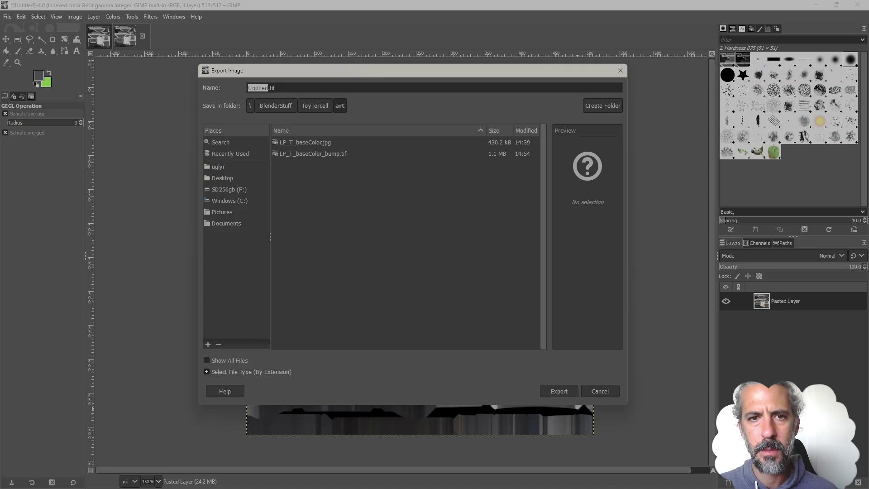
click(313, 153)
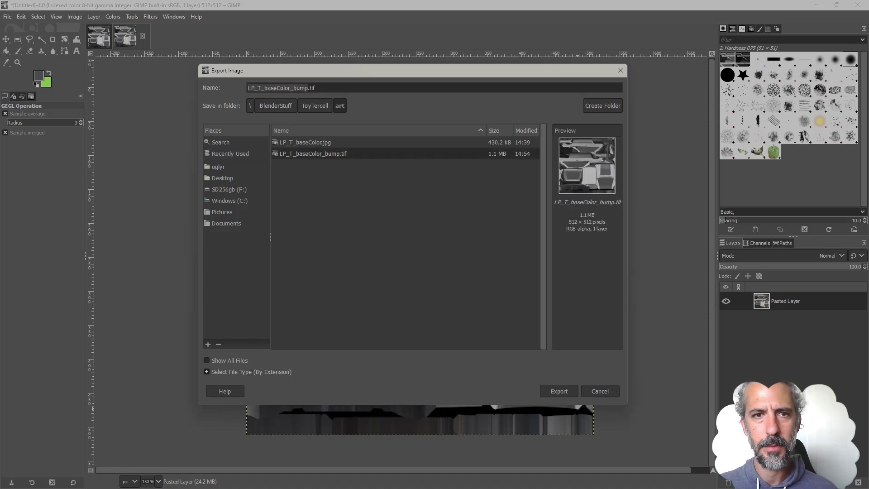
double_click(300, 88)
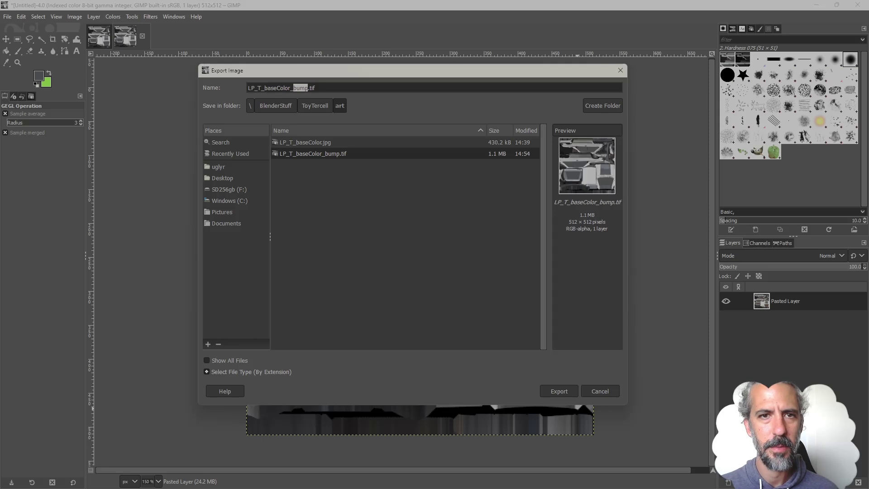
key(BackSpace)
key(BackSpace)
key(Escape)
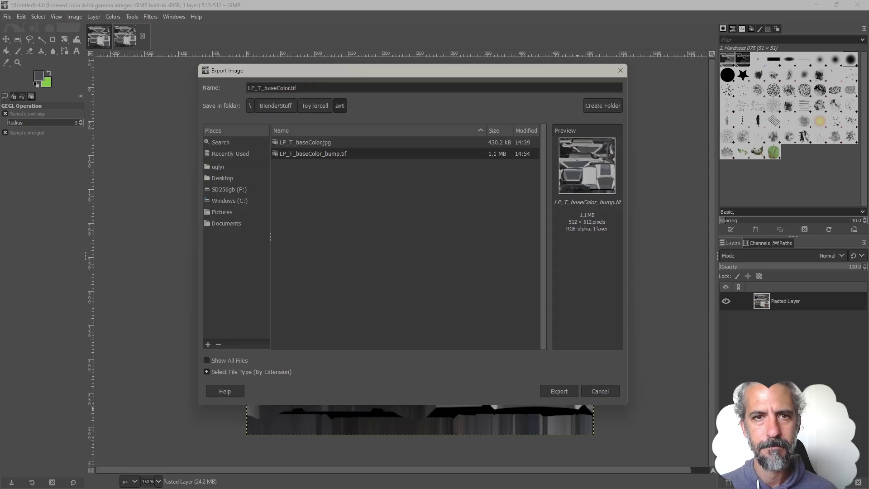
key(Return)
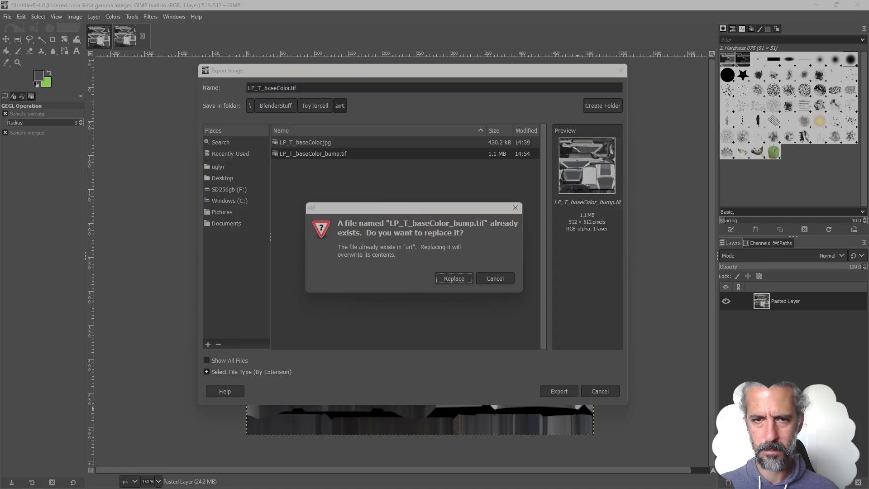
key(Escape)
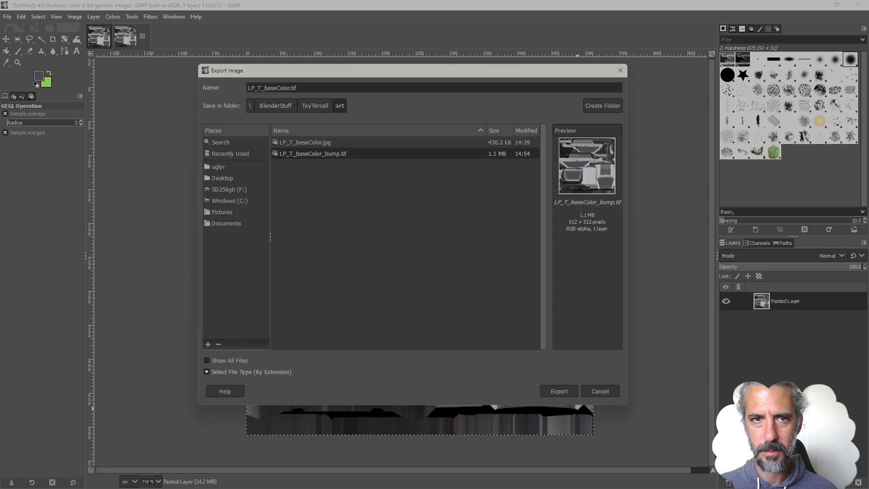
key(Return)
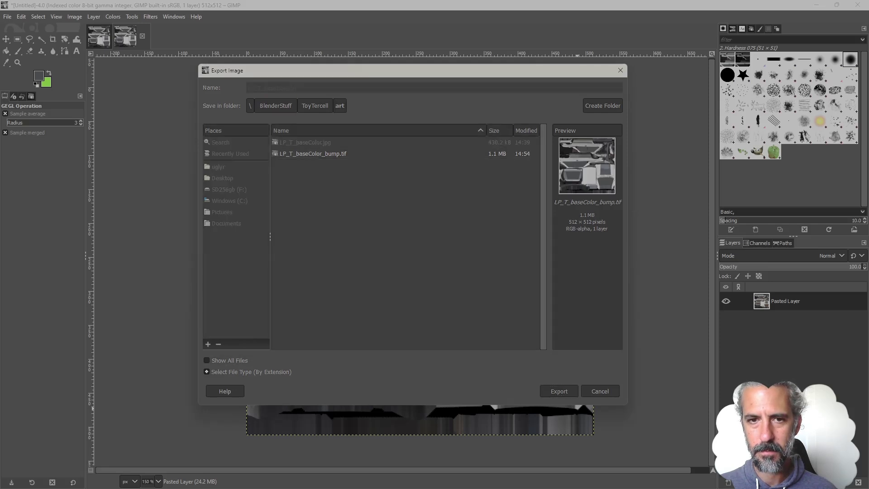
key(Return)
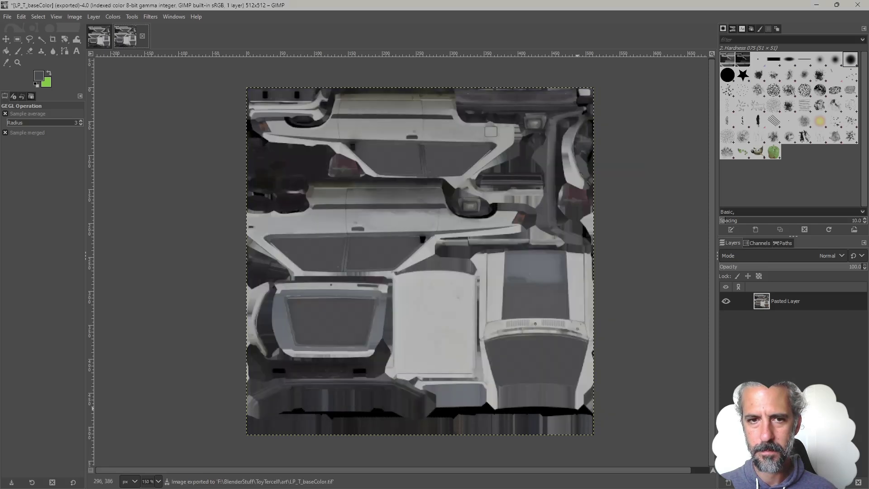
Step: Open the BlenderStuff\ToyTercell\art folder on drive F: in a new File Explorer window
click(74, 478)
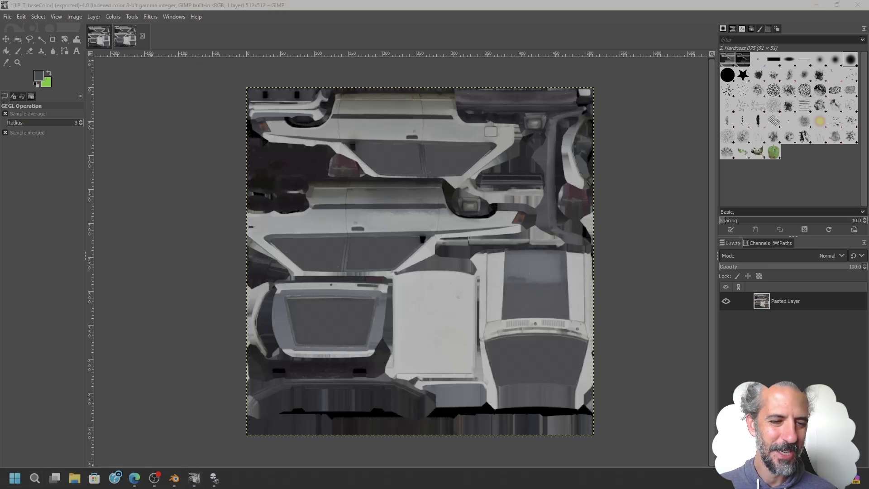
drag(356, 100, 395, 80)
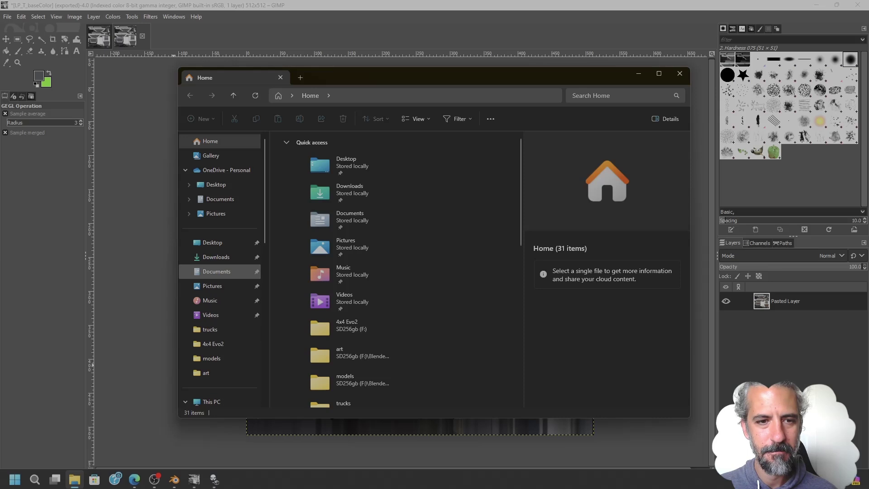
scroll(222, 312, down, 4)
scroll(222, 317, down, 2)
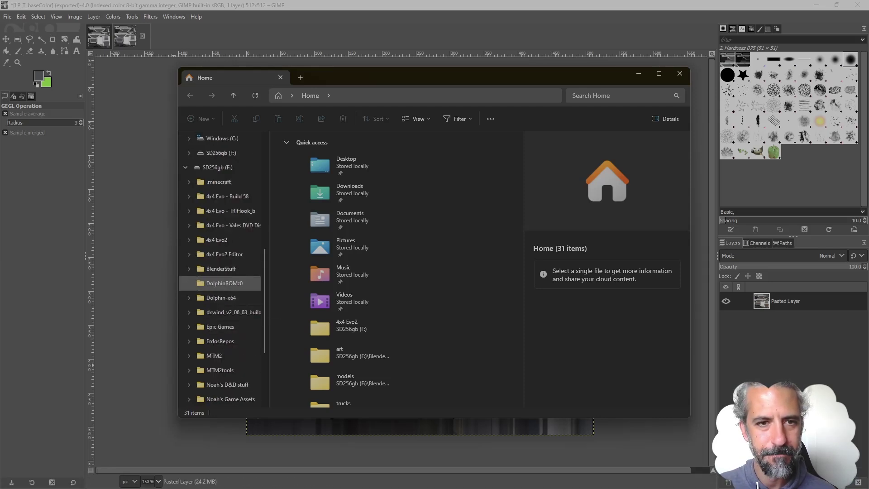
click(221, 268)
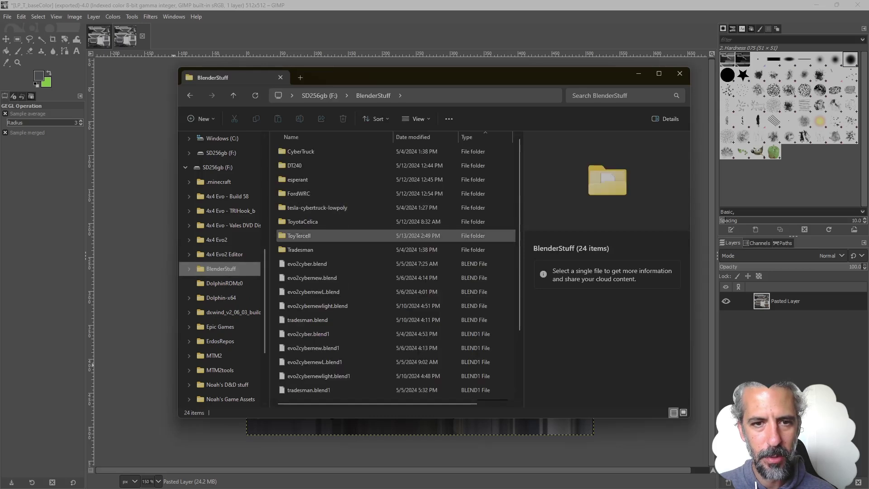
double_click(299, 236)
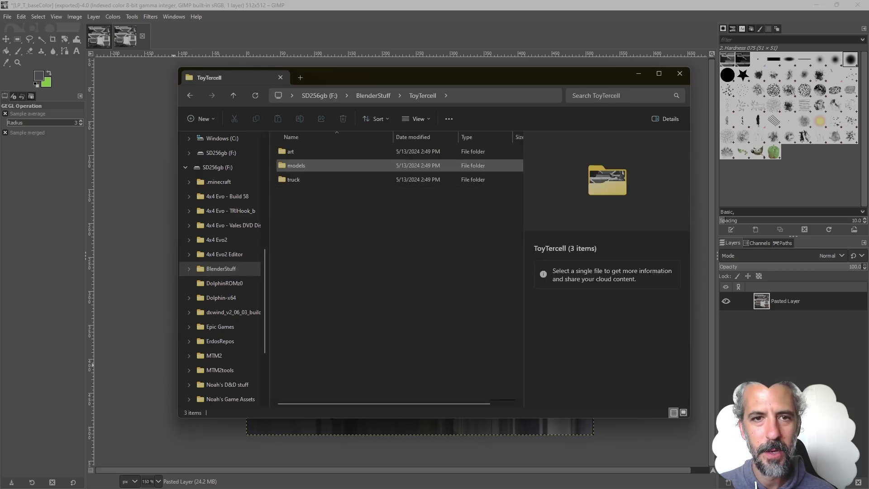
double_click(291, 151)
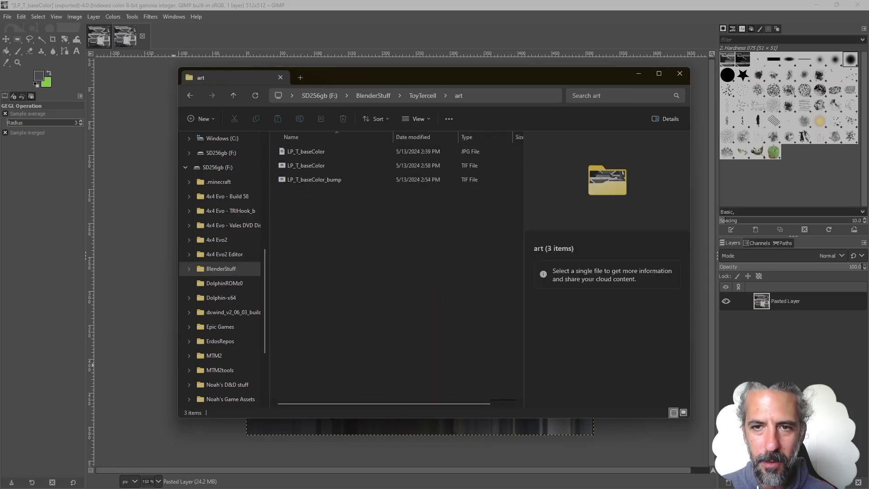
Step: Compare the file details of the LP_T_baseColor and LP_T_baseColor_bump TIF files, and close the File Explorer window
click(306, 165)
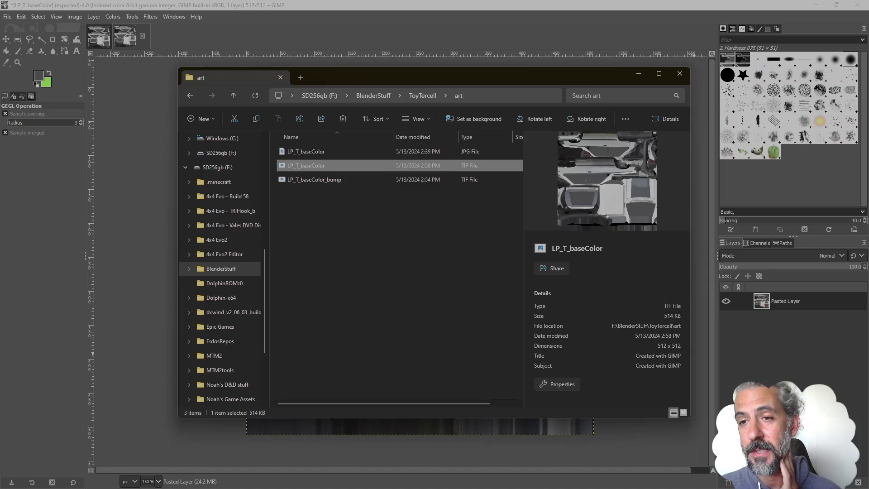
click(314, 179)
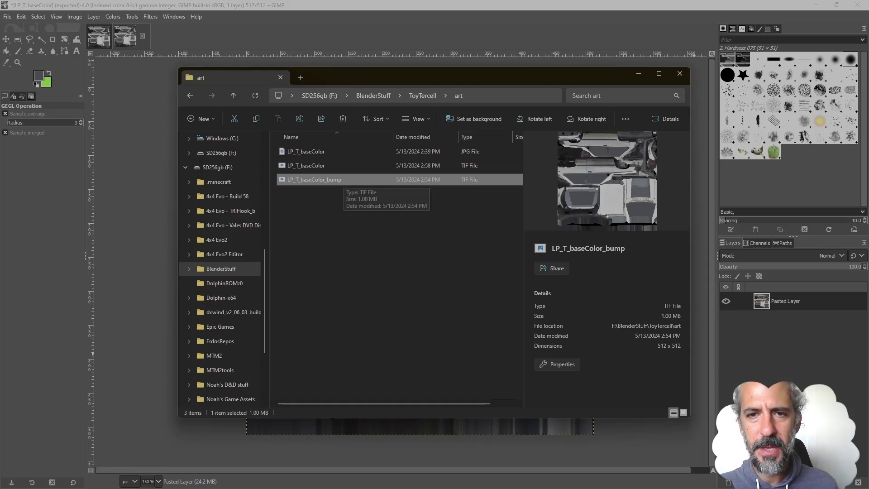
click(343, 166)
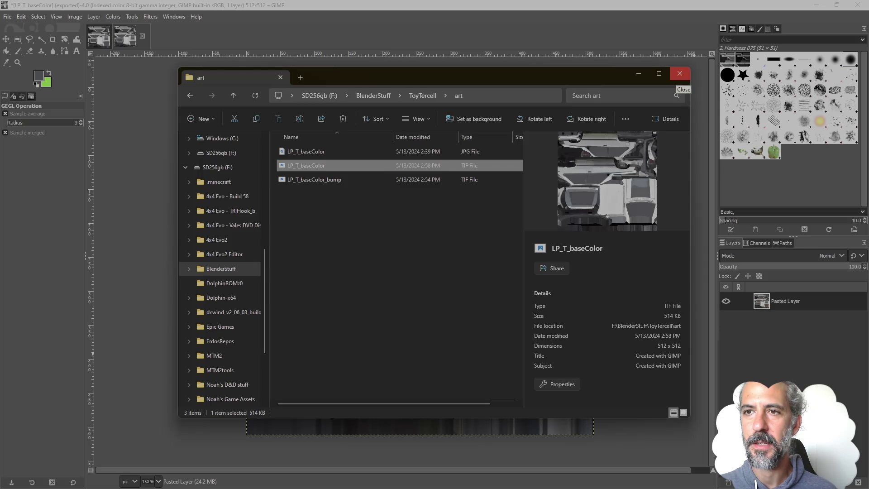
click(680, 73)
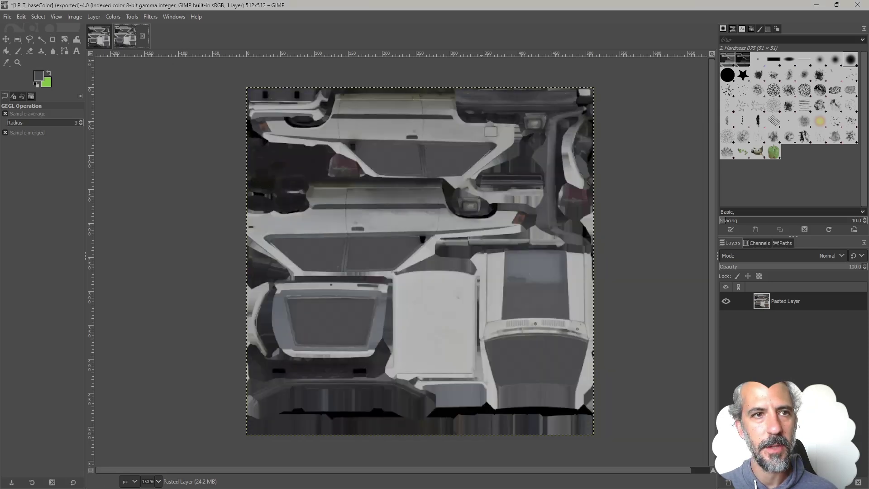
Step: Switch to the toytercell project in Blender and cancel the pending image file selection
mouse_move(54, 487)
mouse_move(175, 478)
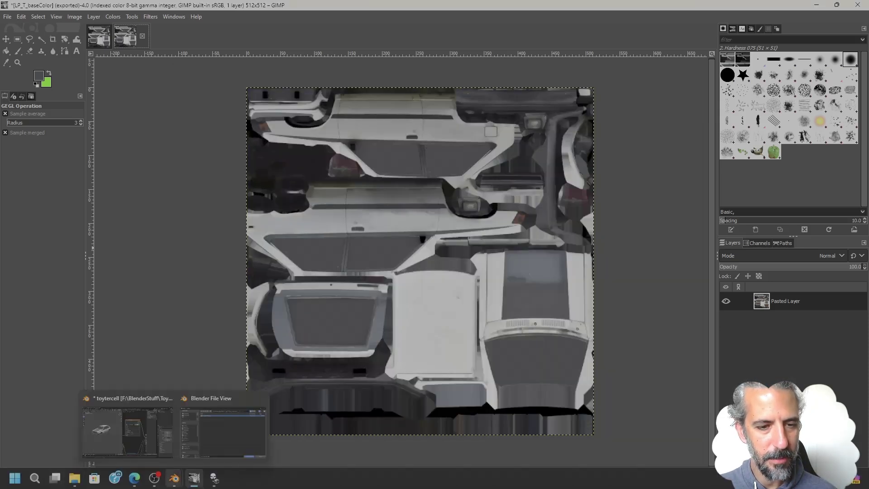
mouse_move(223, 433)
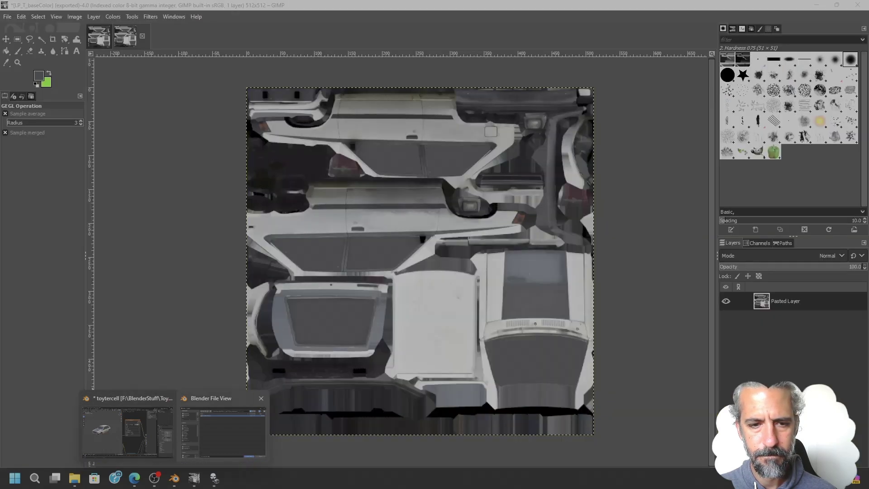
click(127, 430)
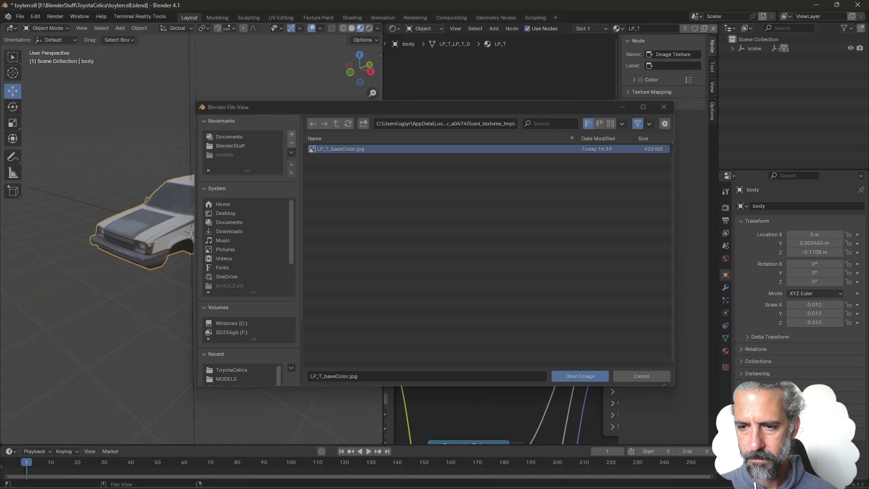
key(Escape)
middle_drag(195, 236, 172, 233)
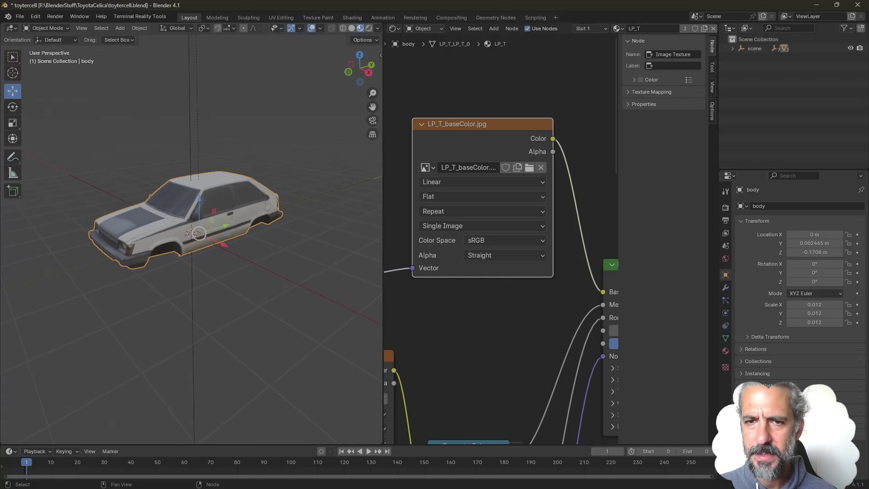
Step: Look through the images available to the LP_T_baseColor texture node, keeping LP_T_baseColor.jpg selected
click(427, 168)
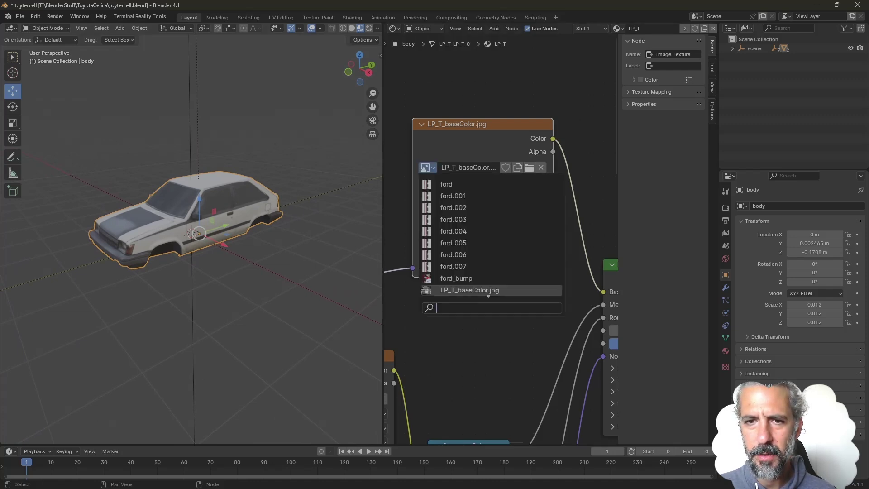
key(Down)
key(Down)
key(Down)
key(Down)
key(Down)
key(Down)
key(Down)
key(Down)
key(Down)
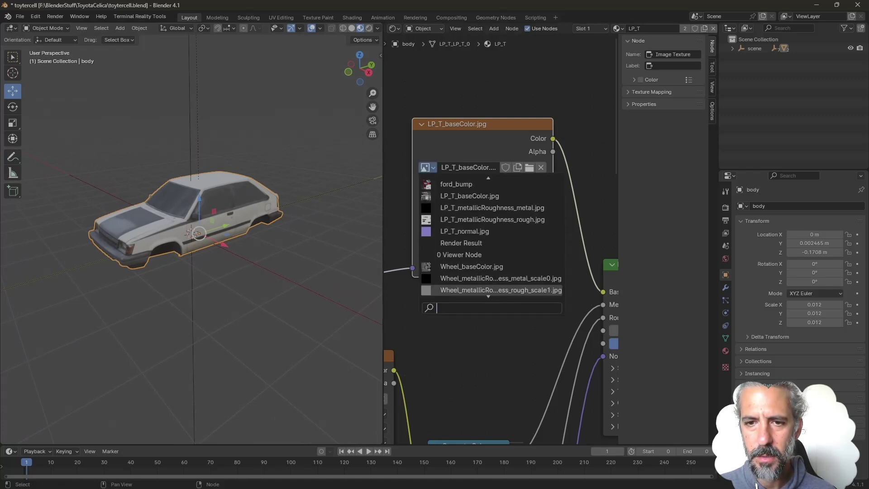
key(Up)
key(Up)
key(Up)
key(Up)
key(Up)
key(Up)
key(Up)
key(Up)
key(Up)
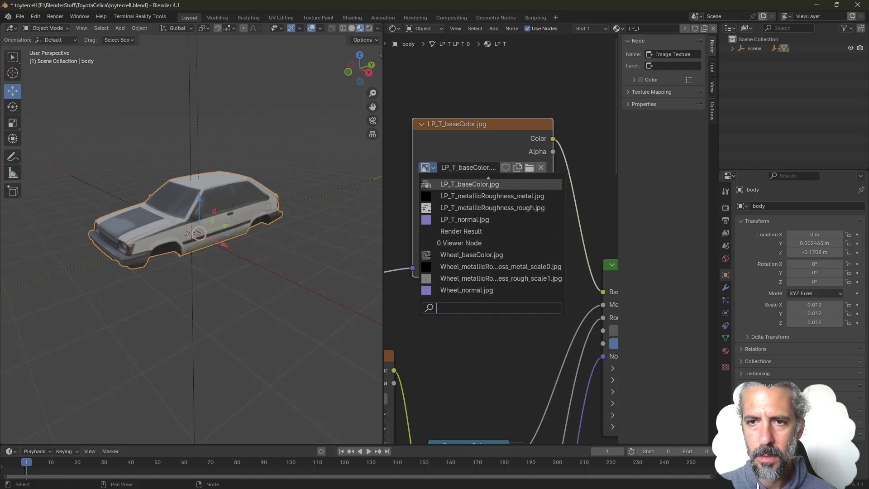
click(469, 184)
Step: Try LP_T_baseColor.tif from the ToyTercell\art folder as the body's base color texture, and undo the image swap
click(529, 168)
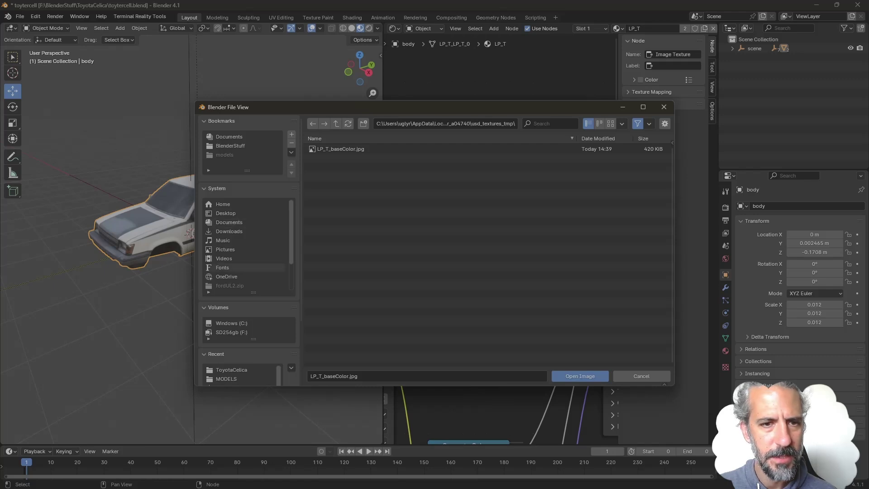
click(230, 146)
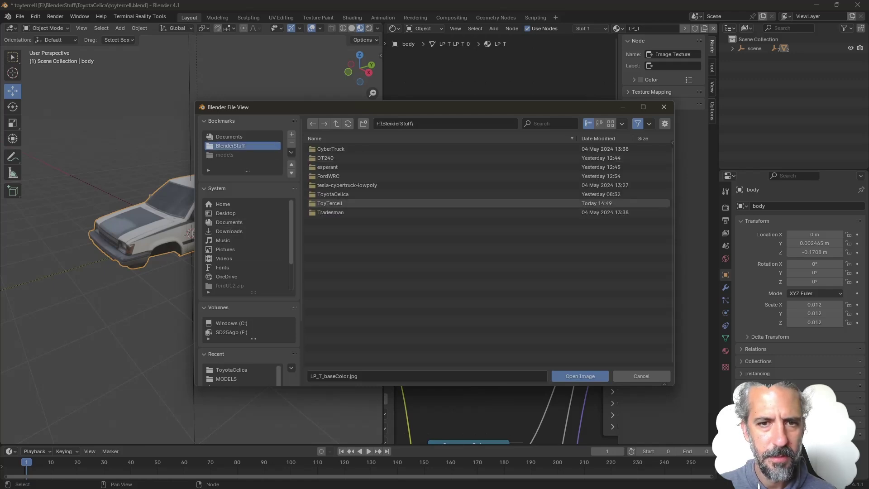
click(330, 203)
click(320, 149)
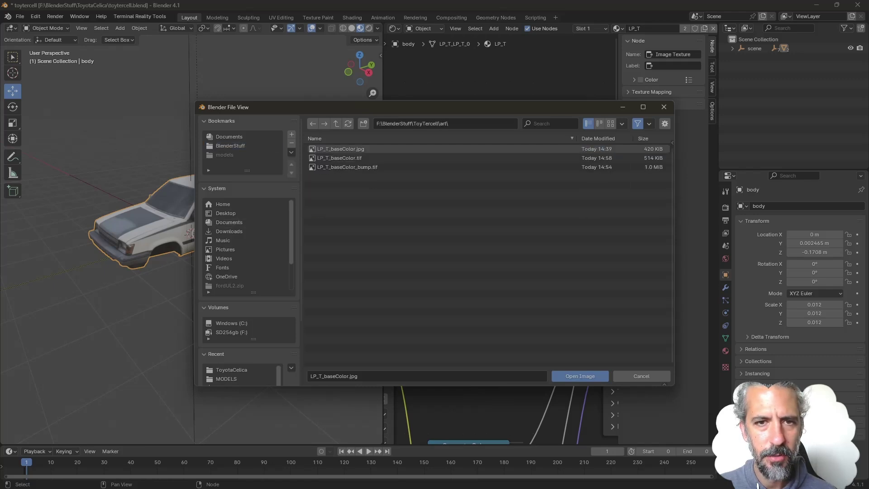
double_click(339, 158)
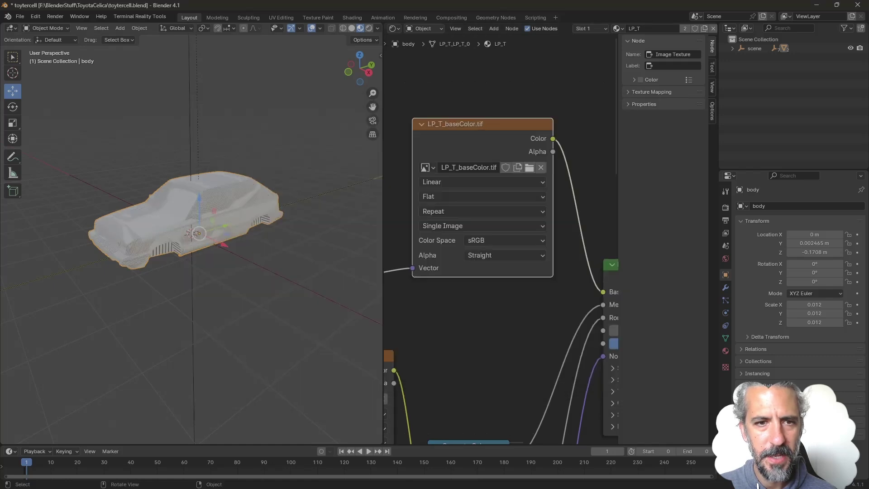
mouse_move(190, 233)
middle_down()
mouse_move(208, 227)
mouse_move(181, 231)
mouse_move(201, 233)
middle_up()
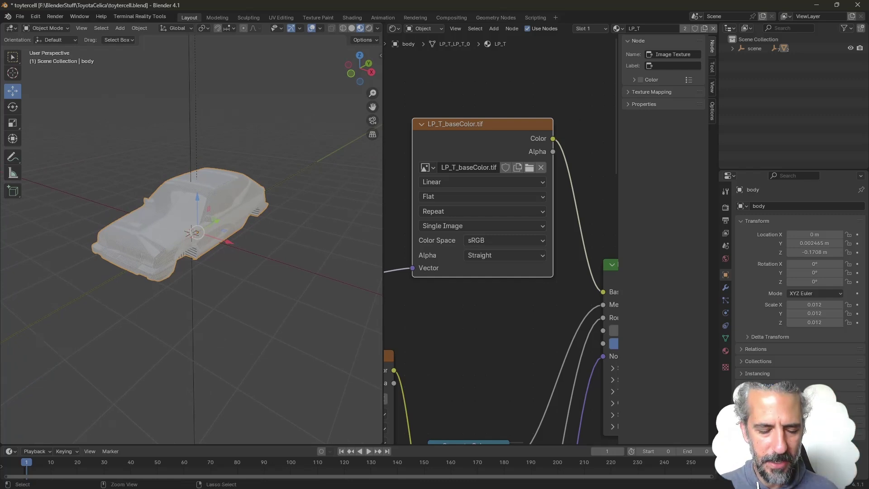
key(ctrl+z)
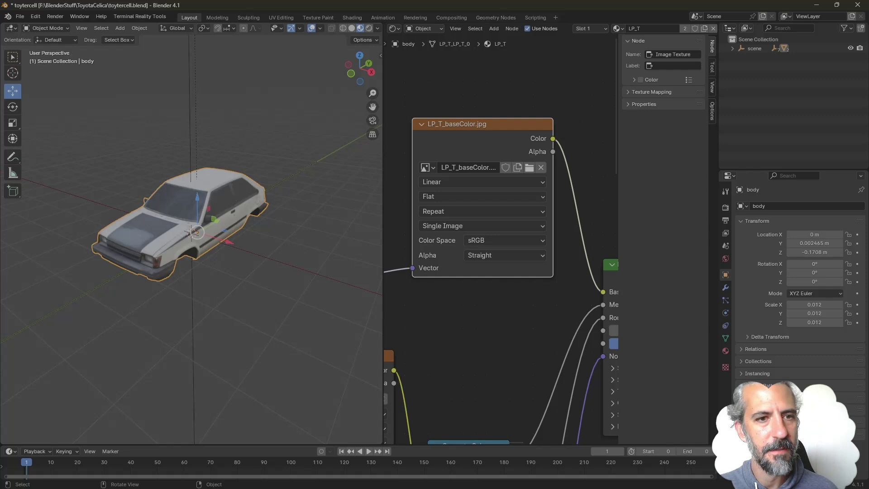
middle_drag(190, 233, 161, 259)
middle_drag(231, 253, 217, 251)
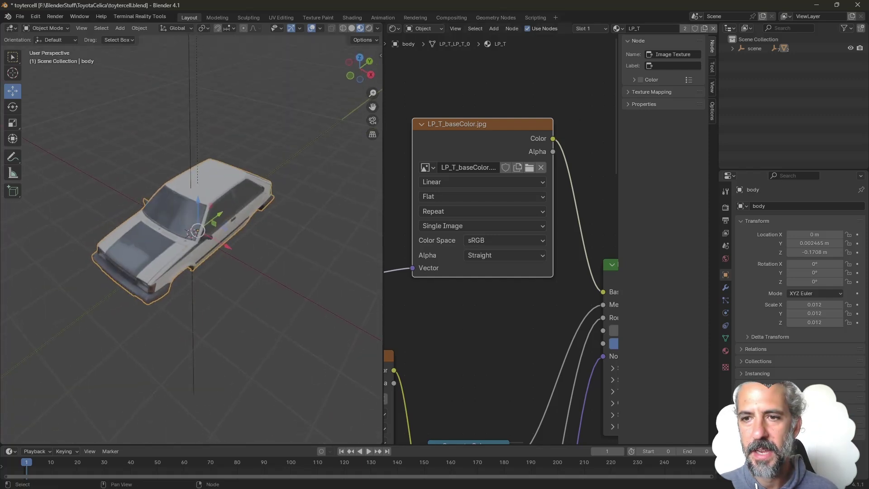
scroll(500, 238, down, 5)
key(Home)
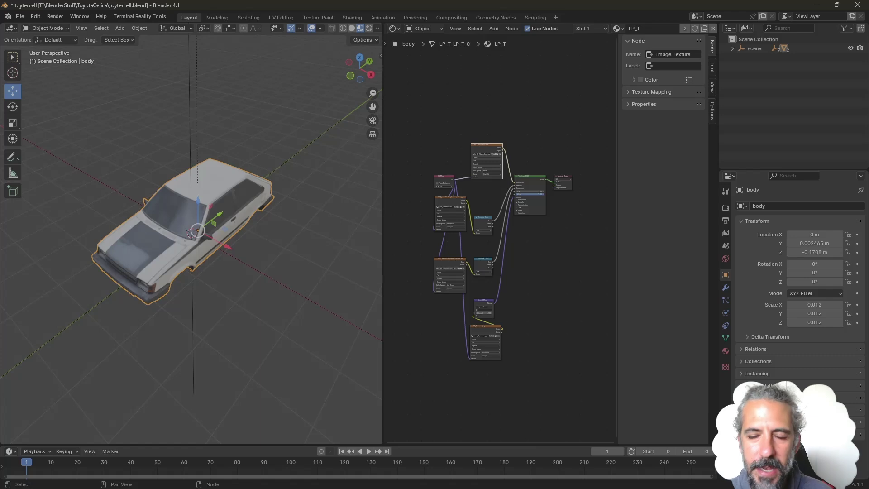
middle_drag(500, 238, 498, 209)
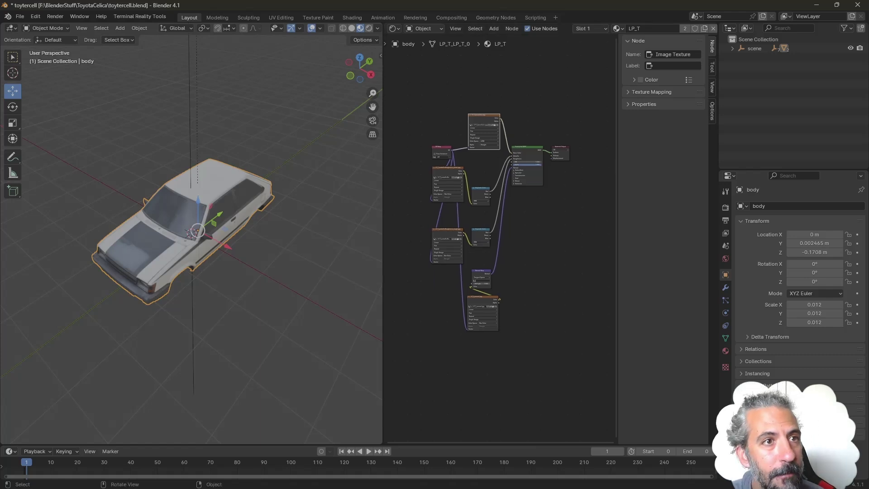
Step: Export the car in 4x4 Evolution (.smf) format as toytercell.smf into the F:\BlenderStuff\ToyTercell\models folder
click(20, 16)
mouse_move(36, 154)
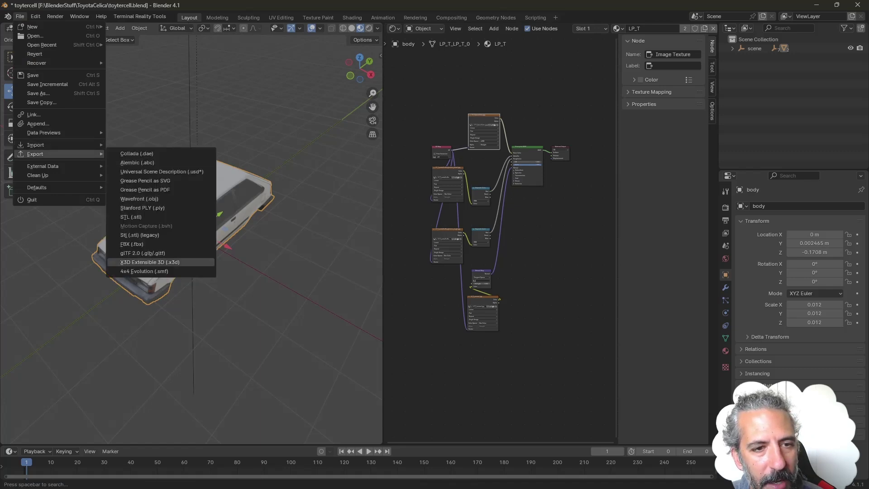
click(144, 272)
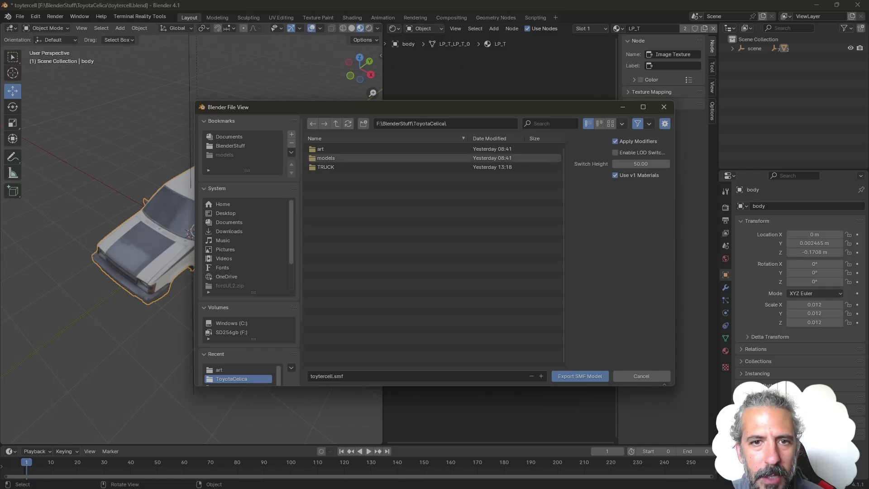
double_click(326, 158)
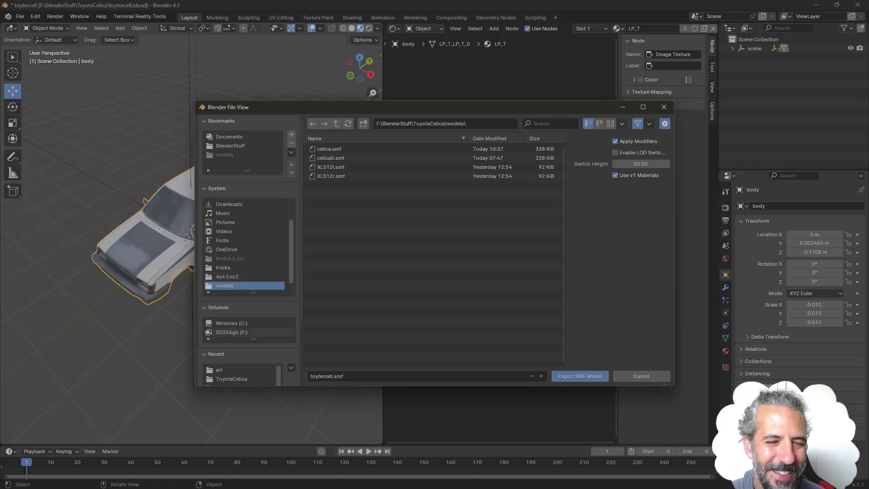
click(232, 332)
double_click(330, 204)
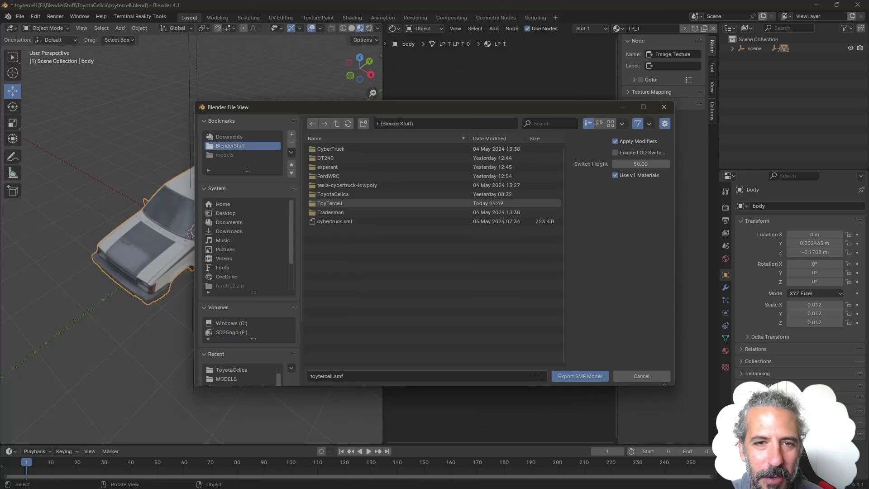
double_click(330, 203)
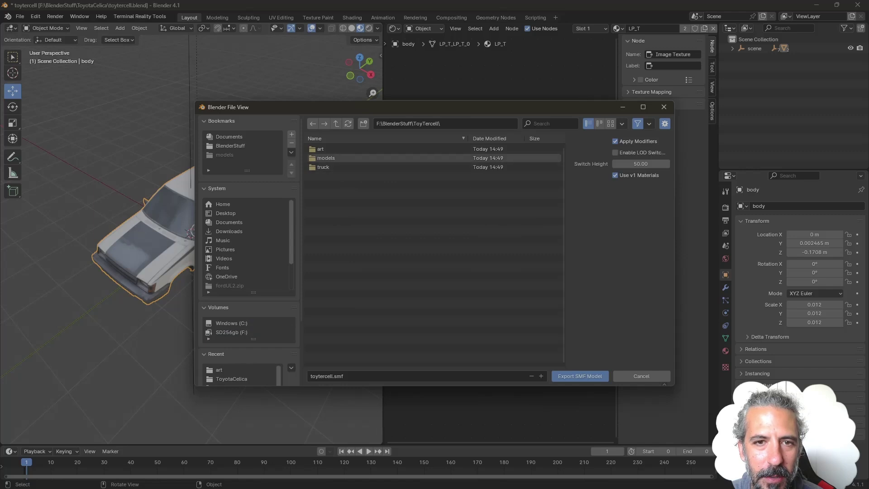
double_click(326, 158)
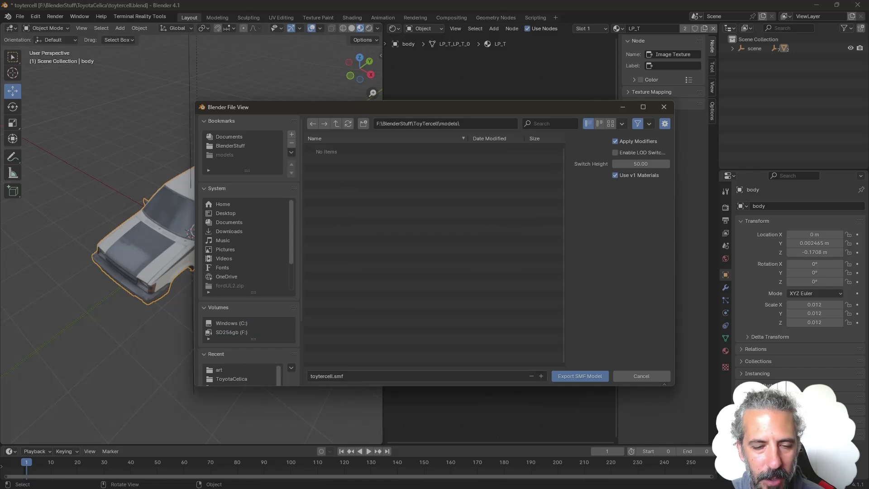
click(326, 375)
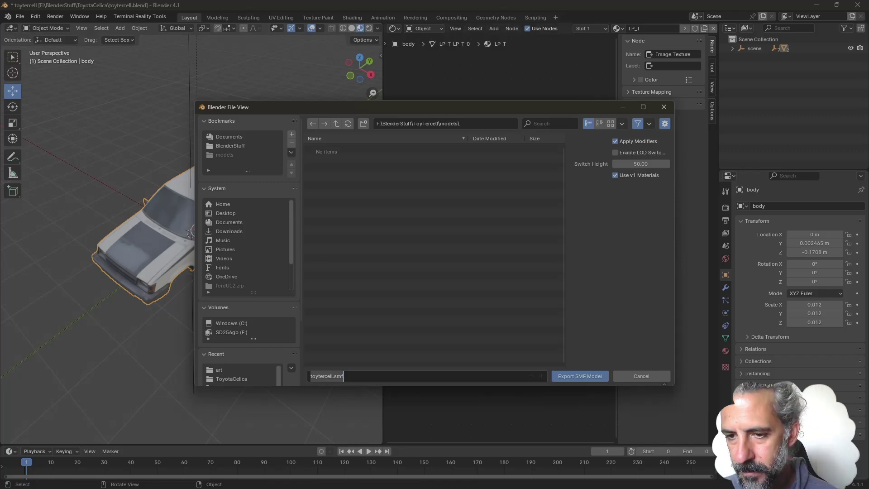
key(Return)
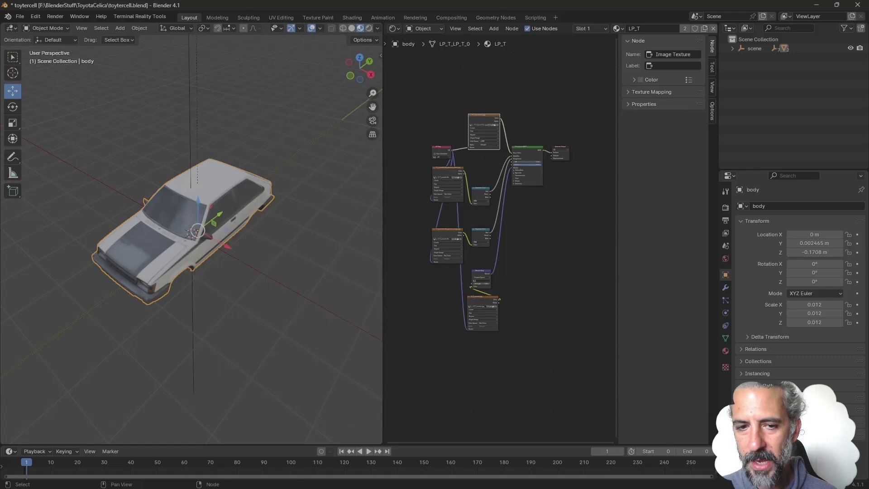
middle_drag(194, 253, 190, 228)
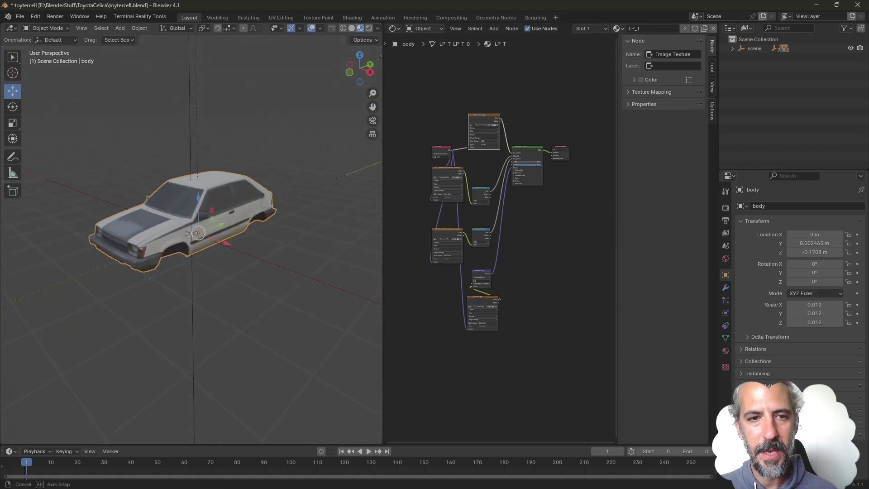
Step: Save the toytercell project and start a new General file
click(20, 16)
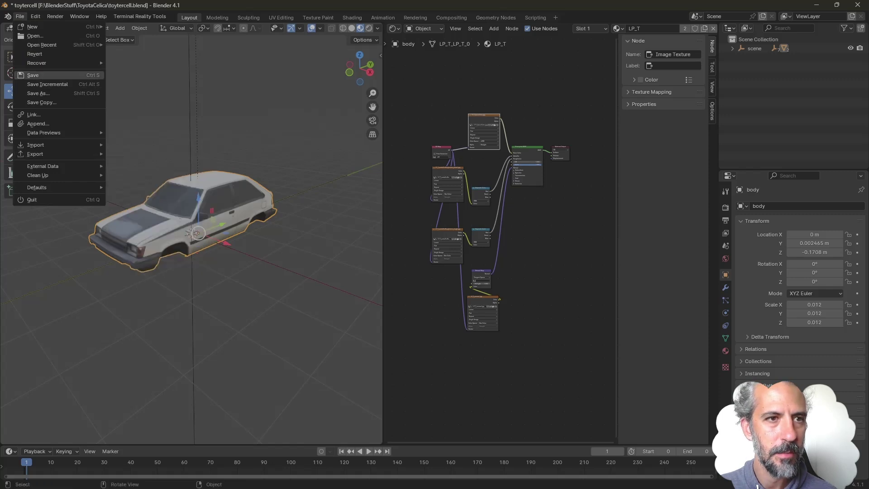
click(32, 75)
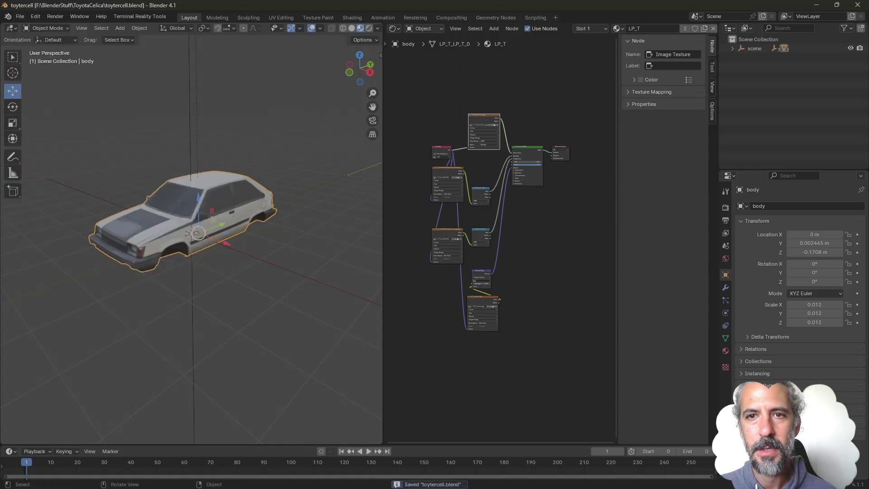
click(20, 16)
mouse_move(33, 27)
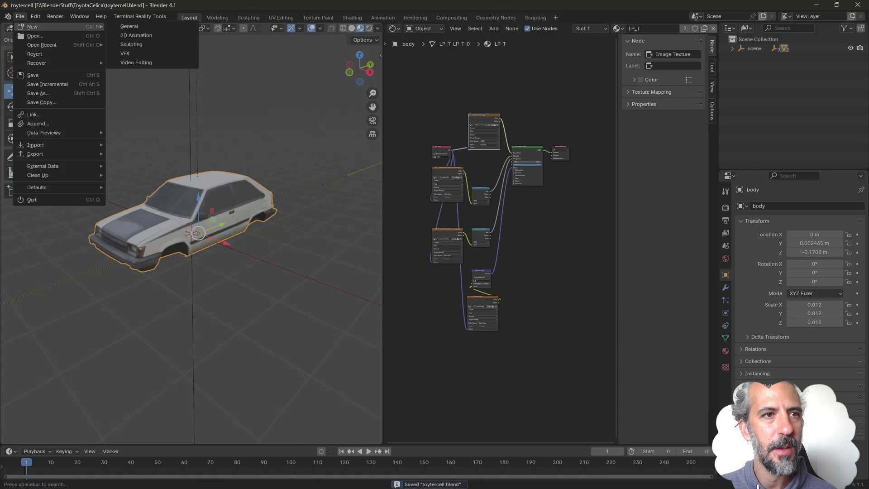
click(129, 27)
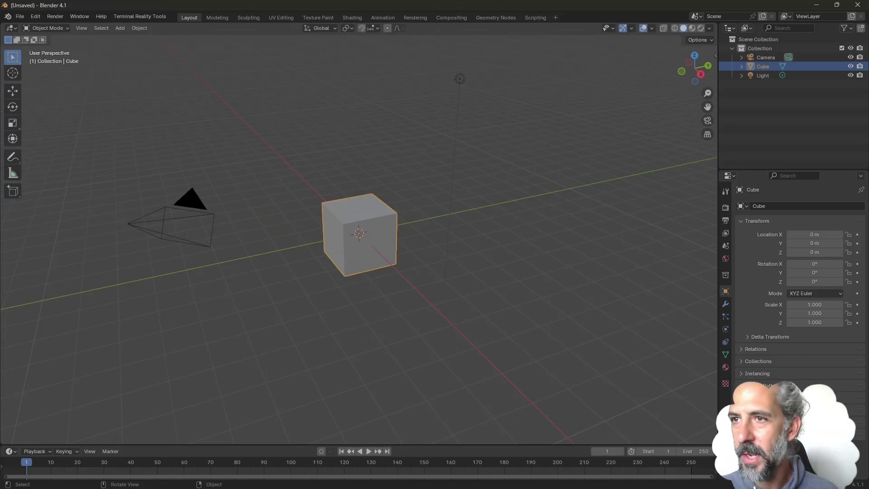
Step: Delete the default collection together with its camera, cube and light
click(759, 48)
shift+click(763, 75)
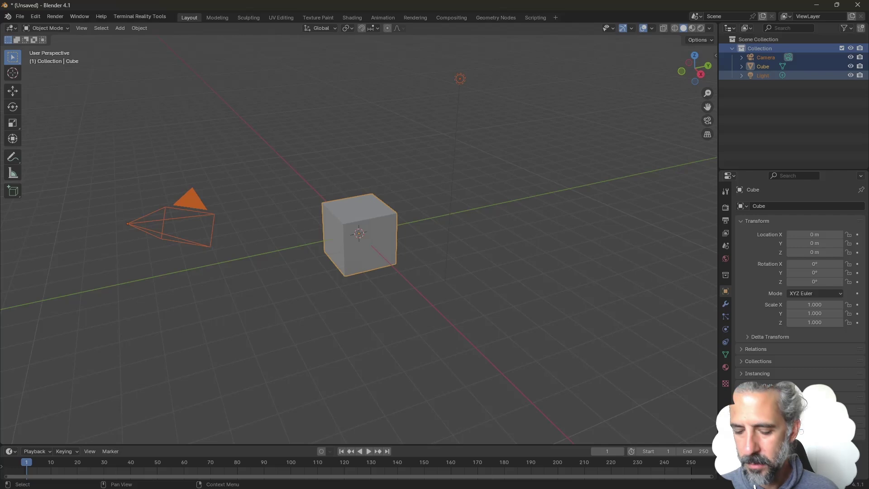
key(Delete)
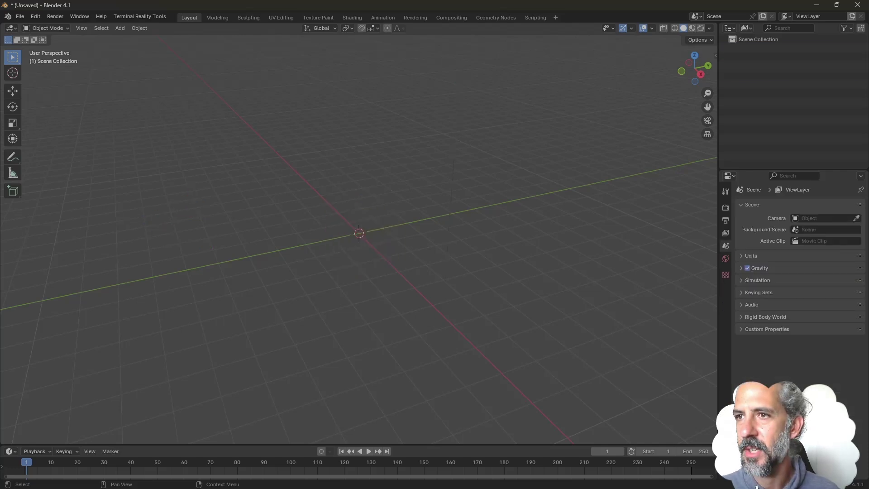
Step: Import toytercell.smf from F:\BlenderStuff\ToyTercell\models using the 4x4 Evolution (.smf) format
click(20, 16)
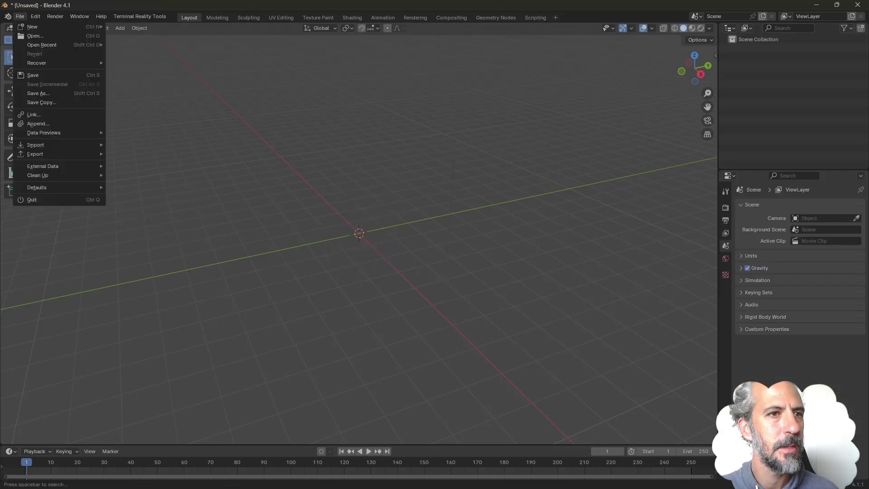
mouse_move(45, 145)
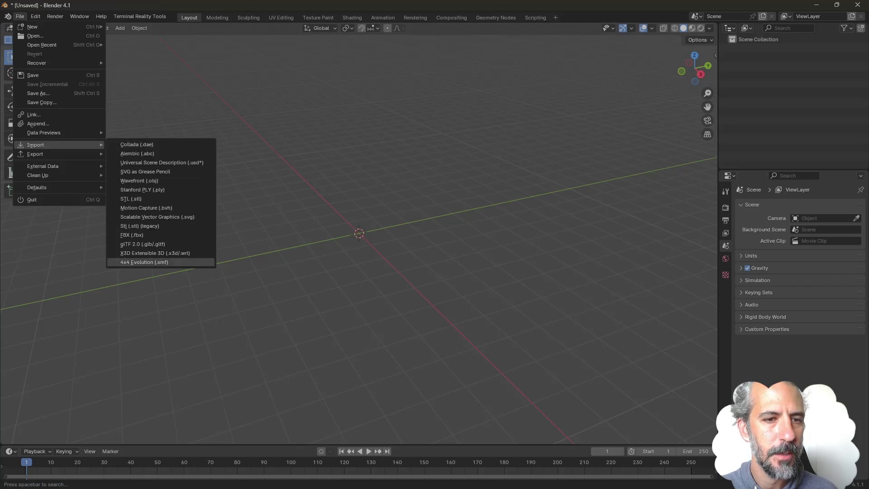
click(144, 262)
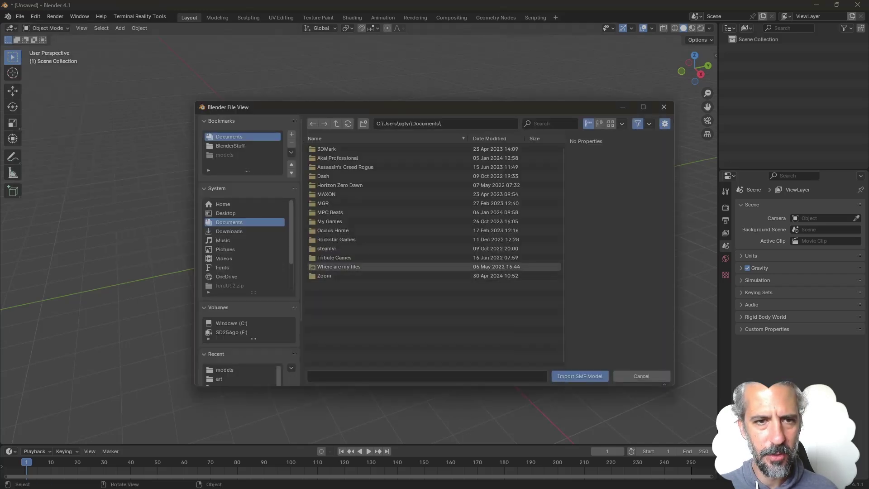
click(242, 146)
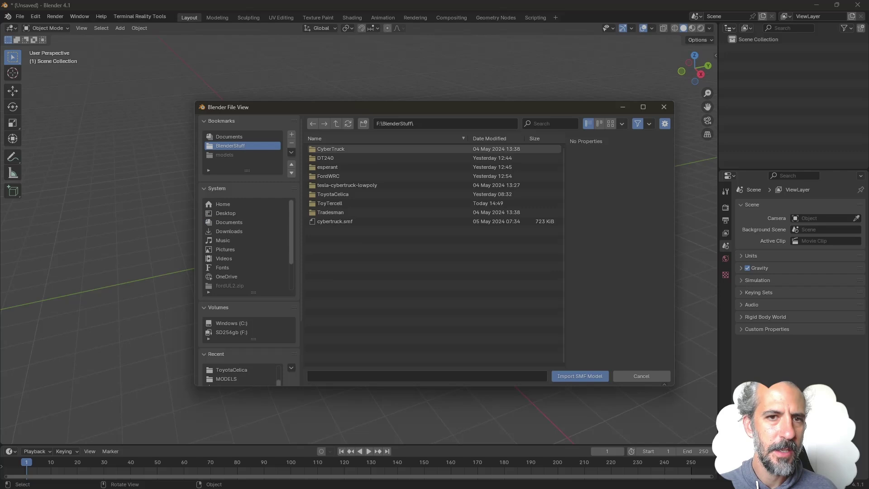
click(291, 134)
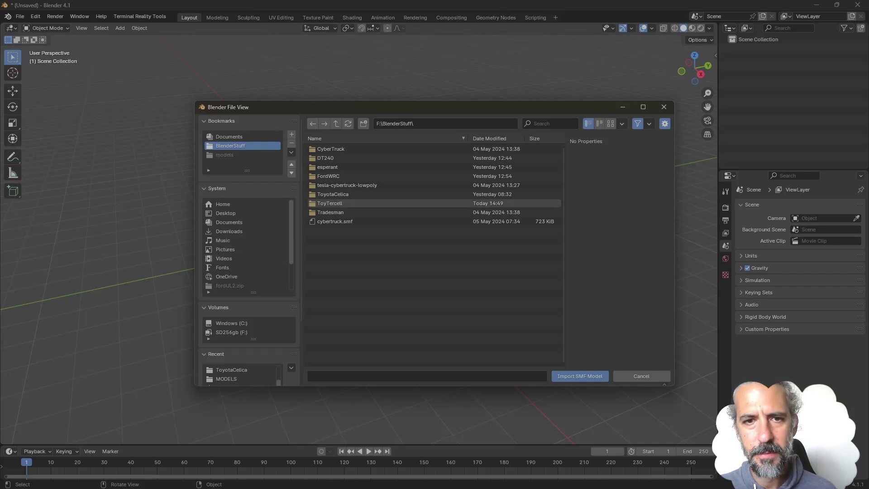
click(330, 203)
double_click(326, 158)
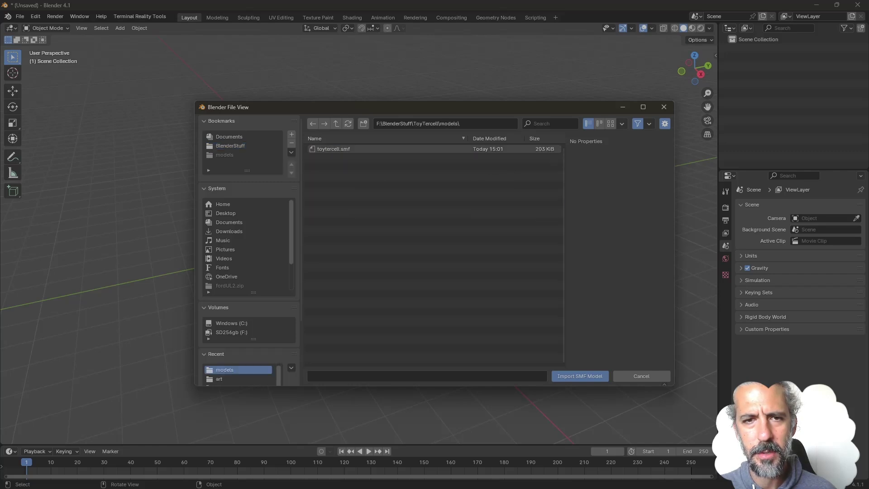
double_click(330, 149)
middle_drag(359, 233, 394, 230)
scroll(359, 233, up, 7)
middle_drag(335, 203, 297, 188)
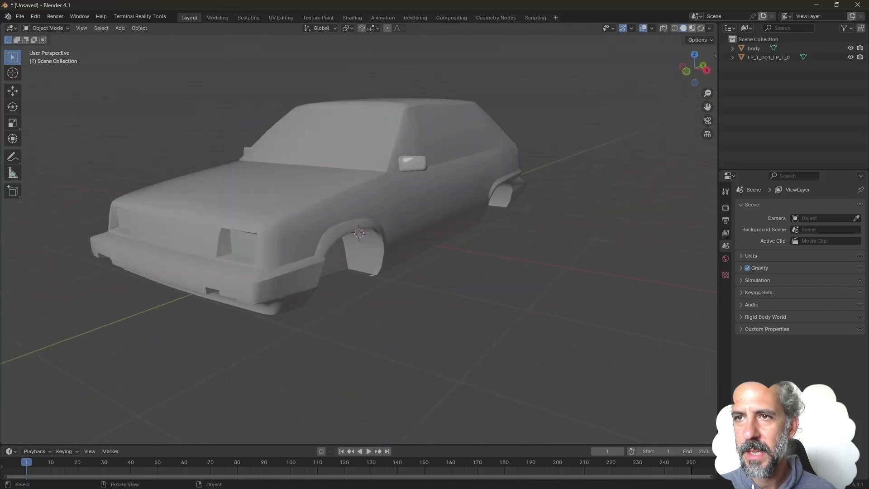
Step: Show the imported car in Material Preview shading, split the 3D viewport into two side-by-side areas and select the body
key(z)
key(2)
middle_drag(398, 217, 418, 269)
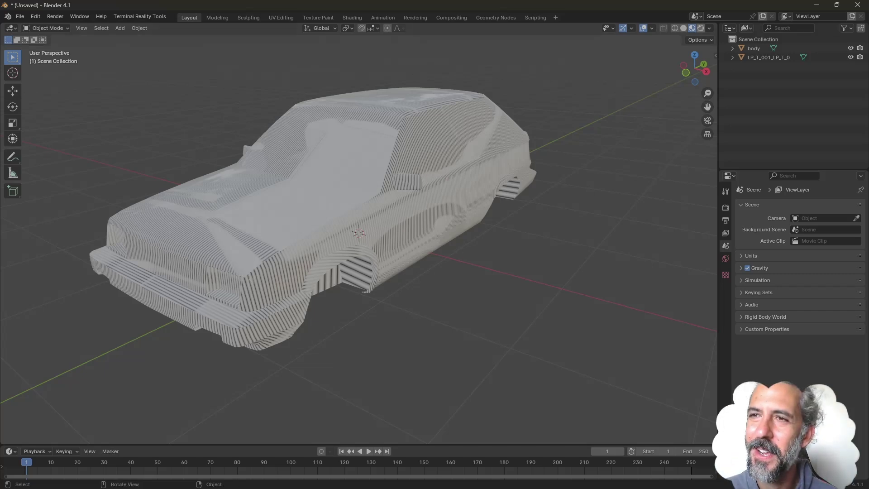
drag(716, 25, 371, 28)
click(185, 204)
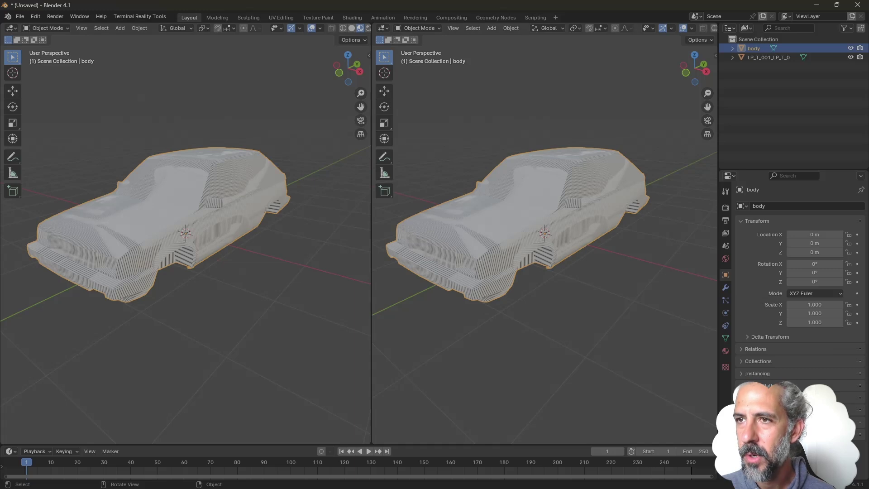
Step: Expand both imported objects in the scene hierarchy and delete the LP_T_001_LP_T_0 object
click(769, 57)
click(732, 58)
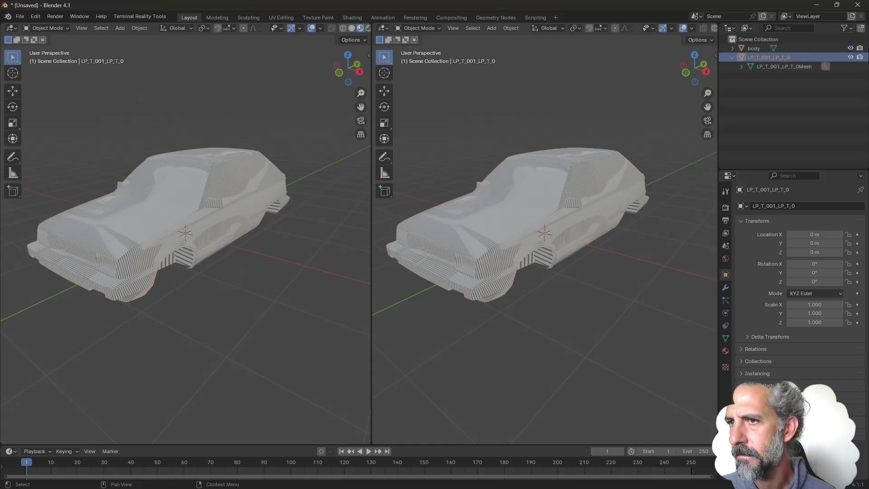
click(753, 49)
click(732, 48)
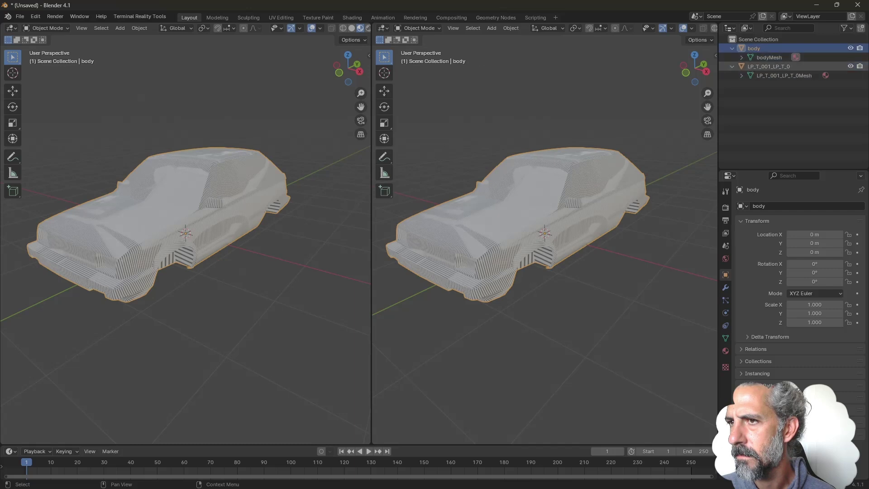
click(768, 66)
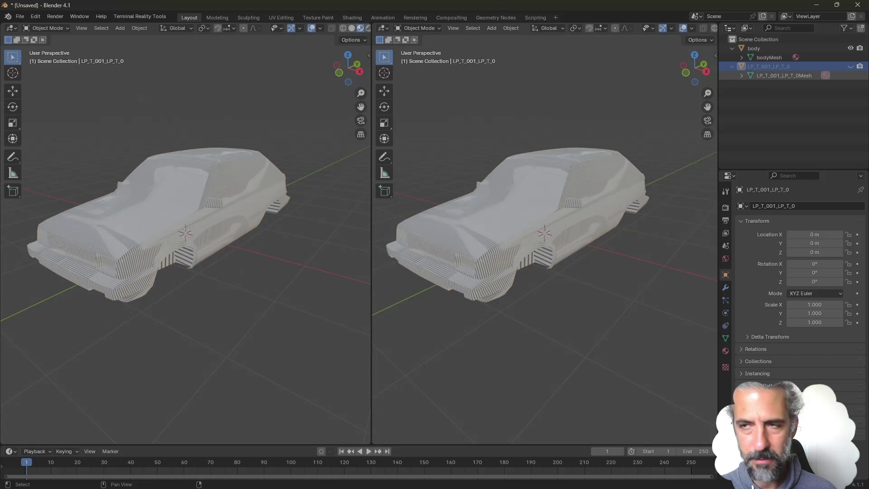
key(Delete)
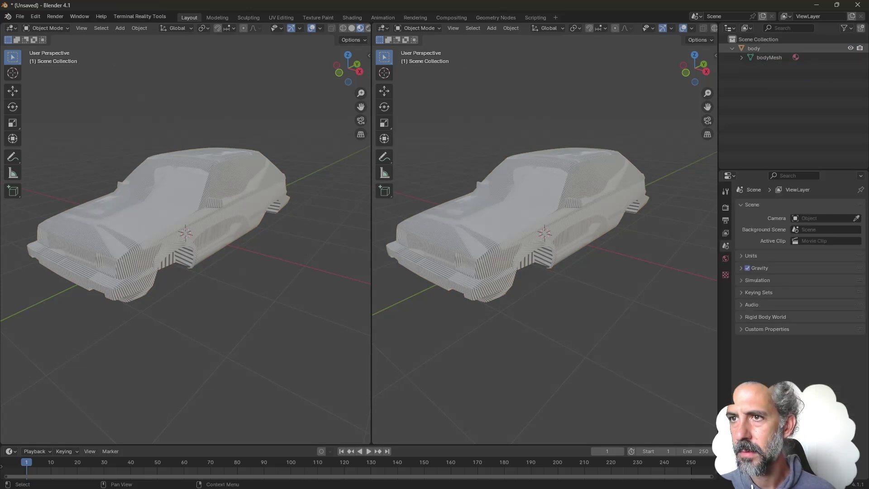
Step: Select the body and turn the second viewport into a Shader Editor showing its material nodes
click(754, 48)
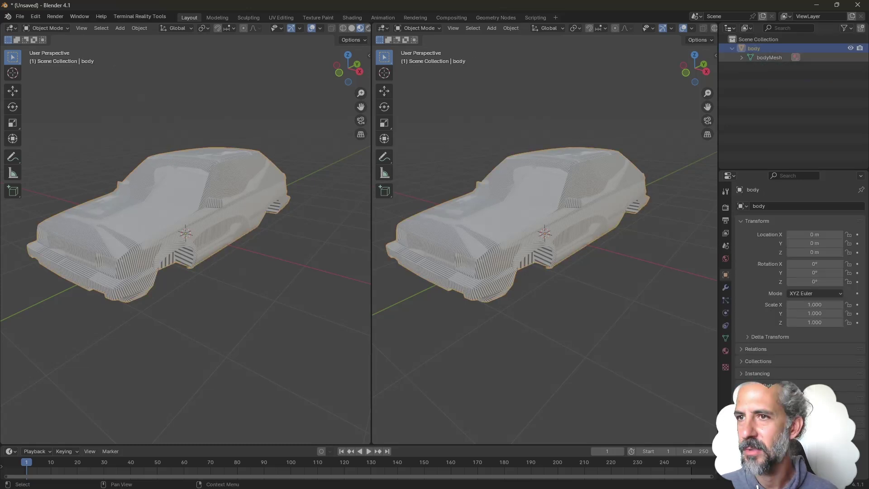
mouse_move(185, 233)
middle_down()
mouse_move(242, 244)
mouse_move(195, 236)
middle_up()
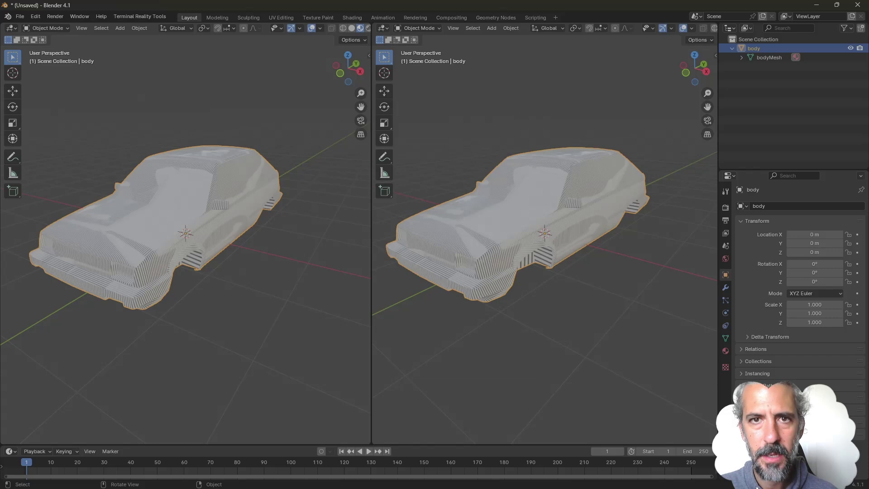
click(383, 28)
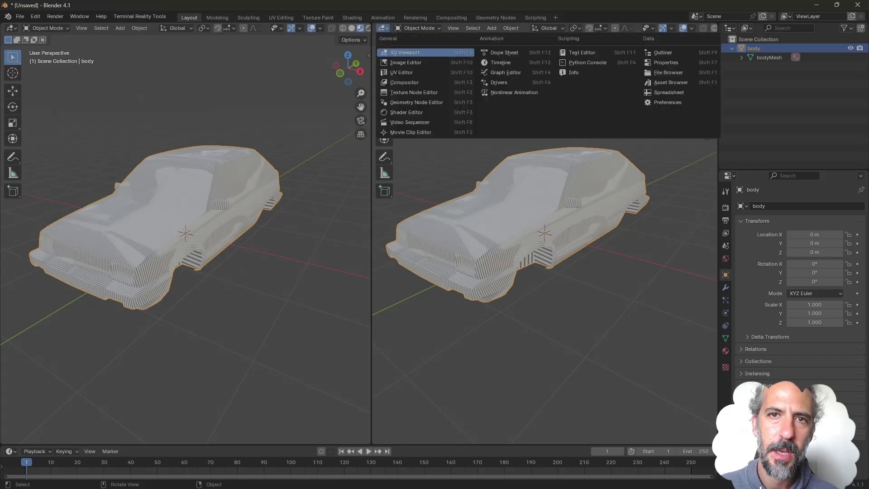
click(406, 112)
middle_drag(498, 240, 543, 206)
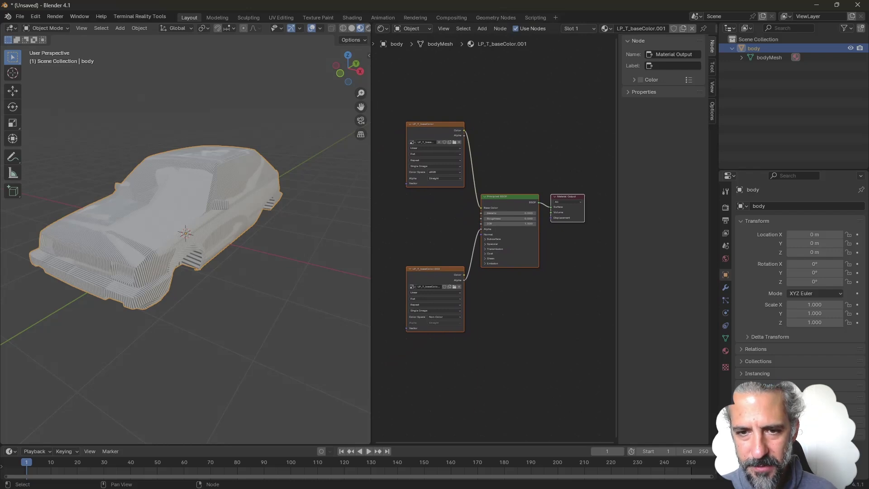
scroll(502, 193, up, 1)
Step: Move the LP_T_baseColor.002 texture node up beneath the LP_T_baseColor node and select the LP_T_baseColor node
key(g)
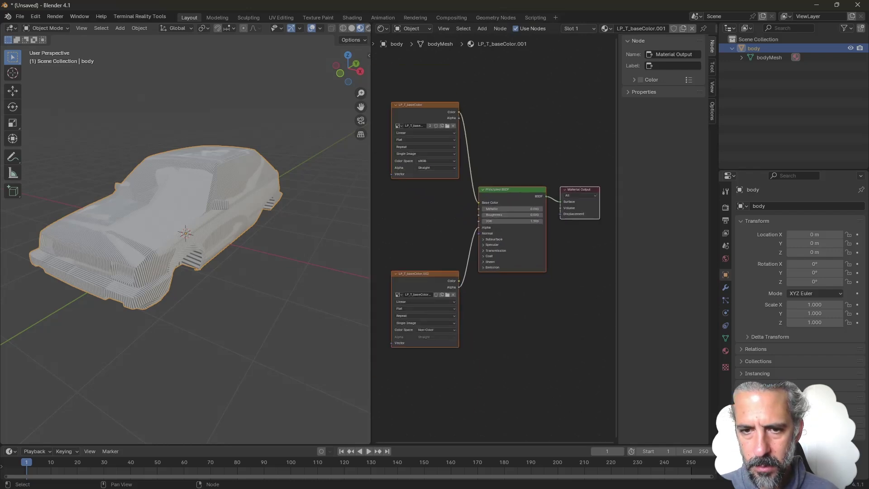
click(506, 216)
middle_drag(506, 216, 503, 225)
click(418, 274)
drag(419, 274, 423, 202)
click(425, 108)
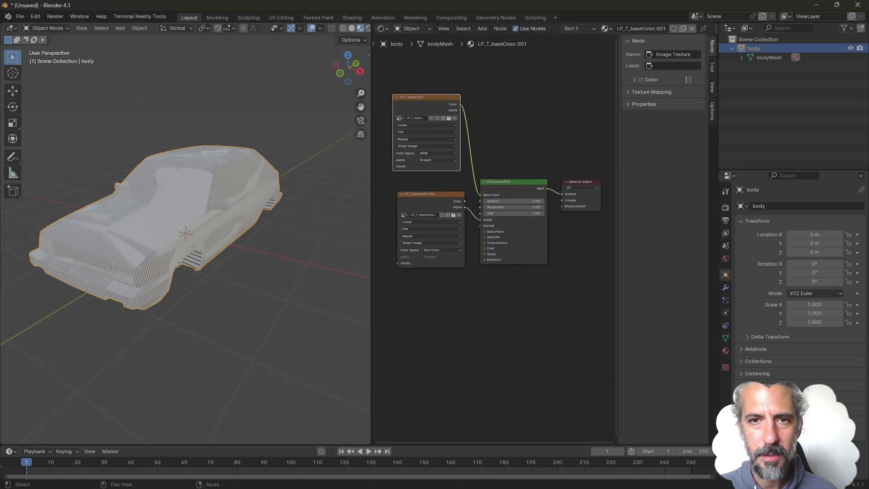
Step: Check the images available to the LP_T_baseColor node, and show the body material's preview on a flat plane
click(399, 118)
key(Escape)
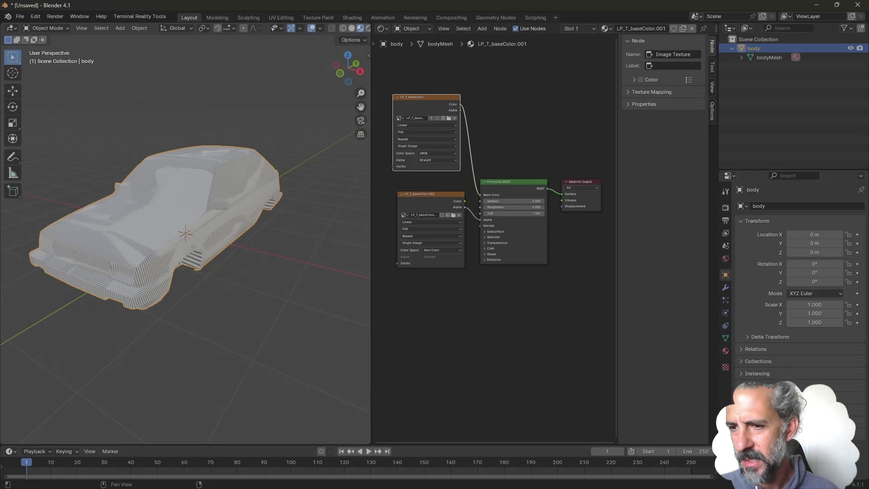
click(726, 350)
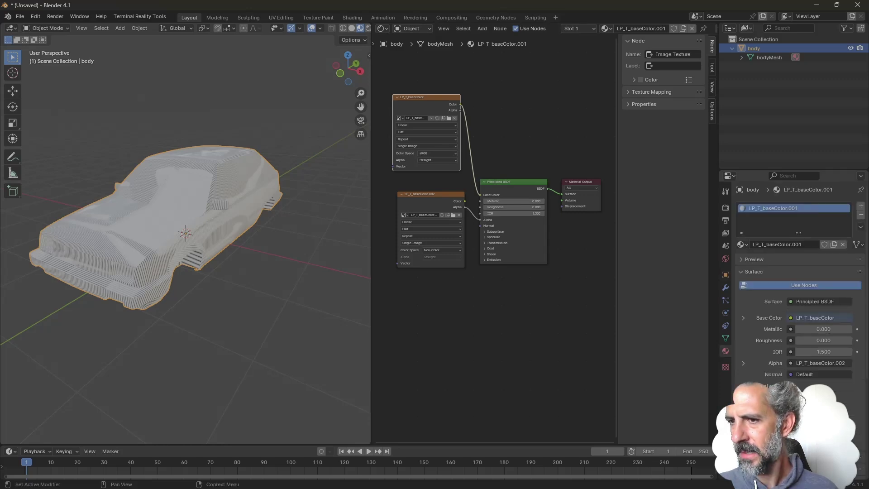
click(753, 259)
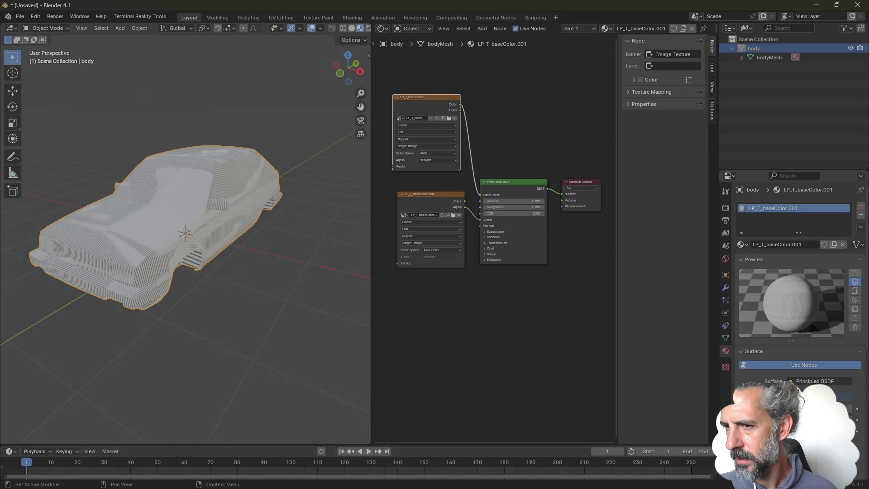
click(855, 273)
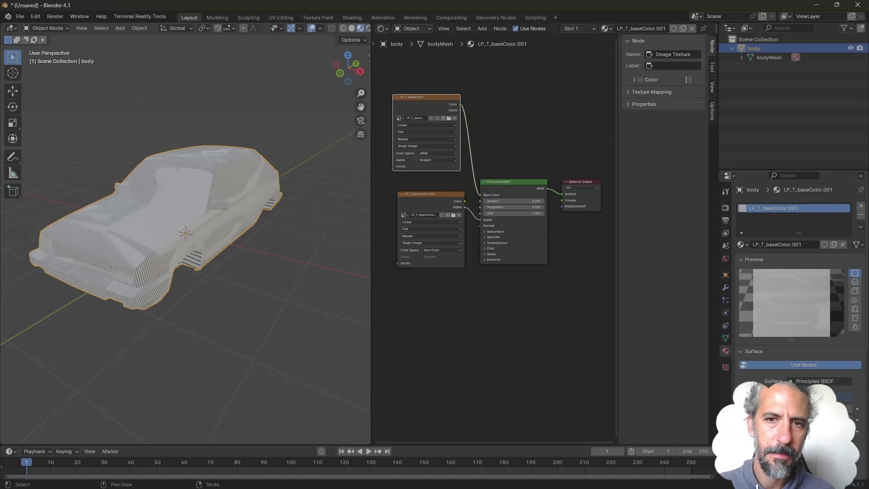
Step: Align the LP_T_baseColor.002 texture node directly beneath the LP_T_baseColor node and deselect it
drag(426, 194, 418, 187)
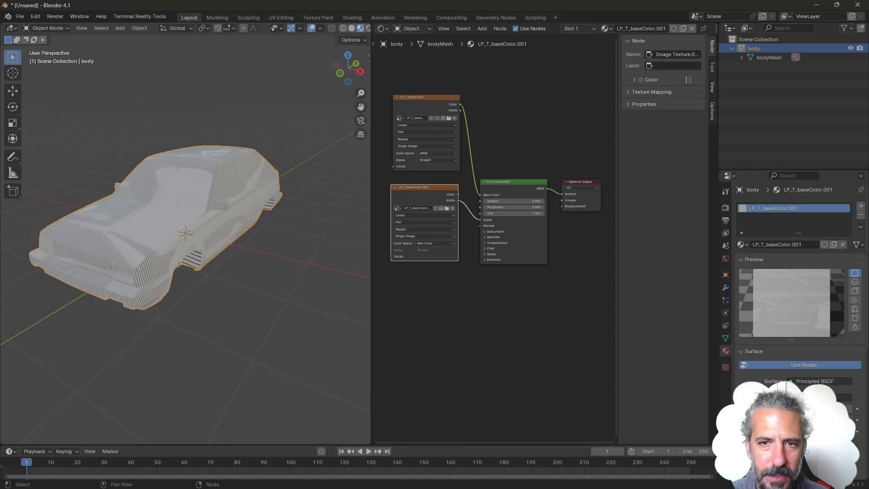
drag(418, 187, 420, 185)
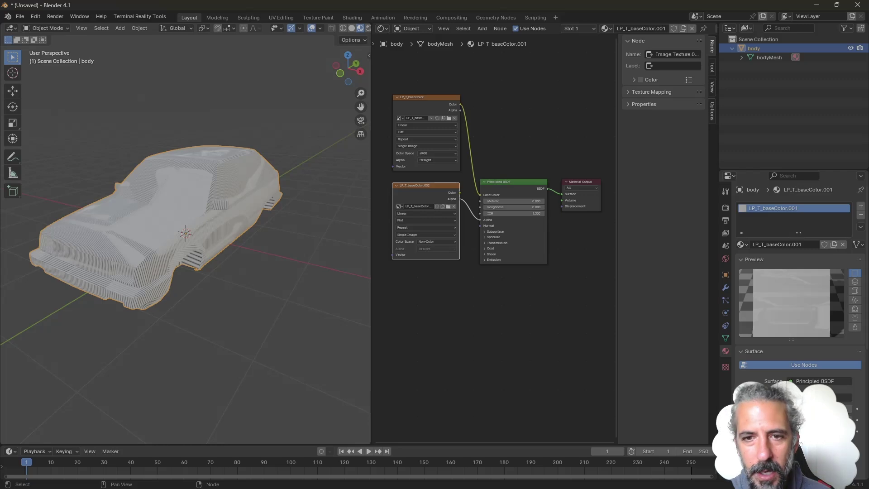
right_click(469, 291)
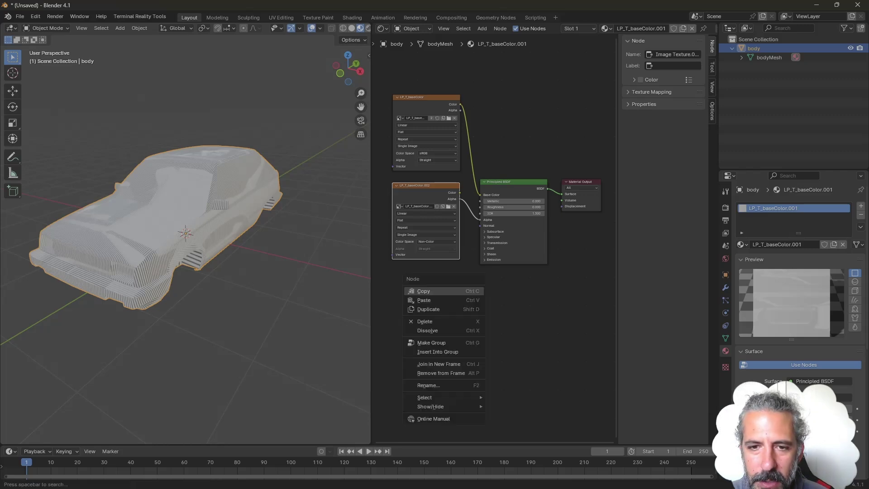
click(469, 291)
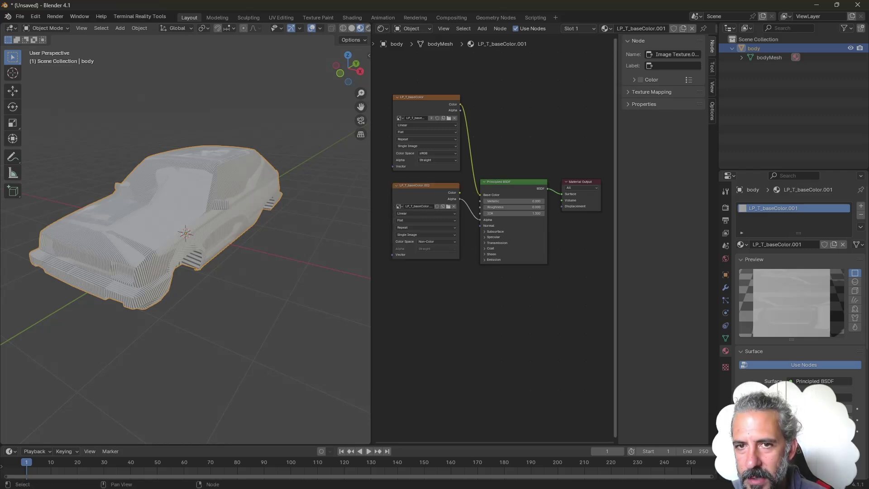
Step: Add a Normal Map node below the texture nodes and connect its Normal output to the Principled BSDF's Normal input
right_click(454, 302)
mouse_move(454, 301)
mouse_move(530, 302)
key(Escape)
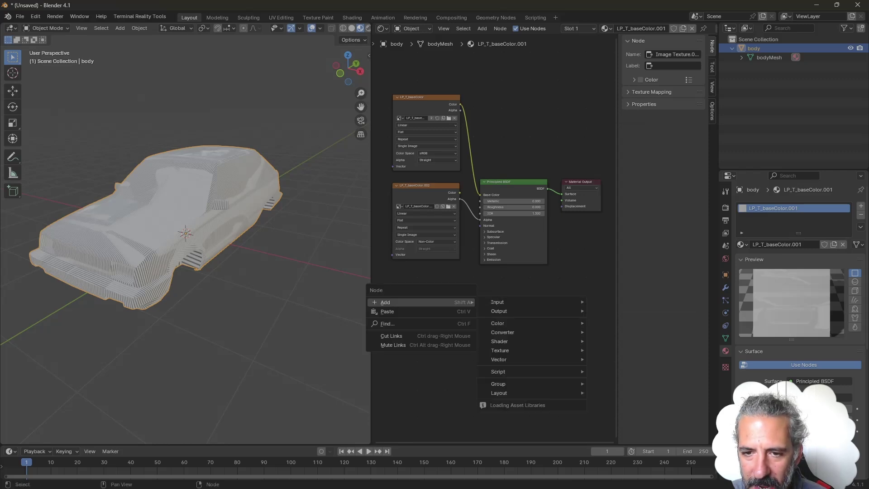
mouse_move(500, 350)
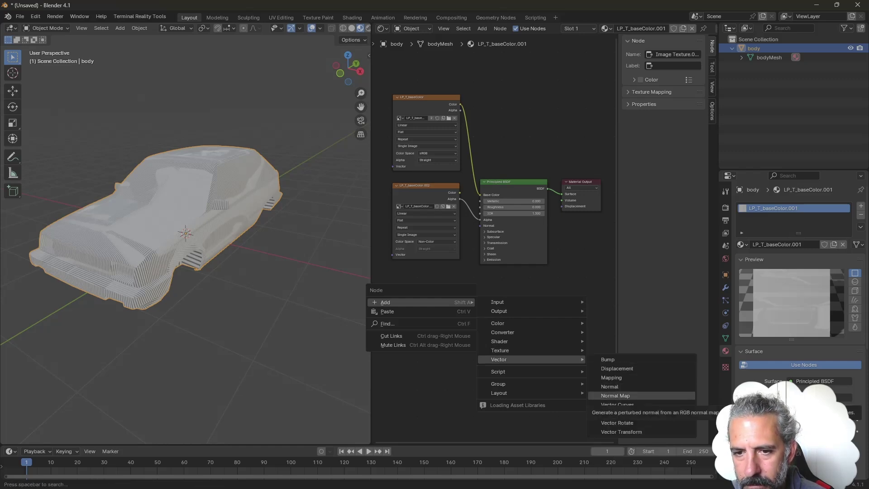
click(616, 395)
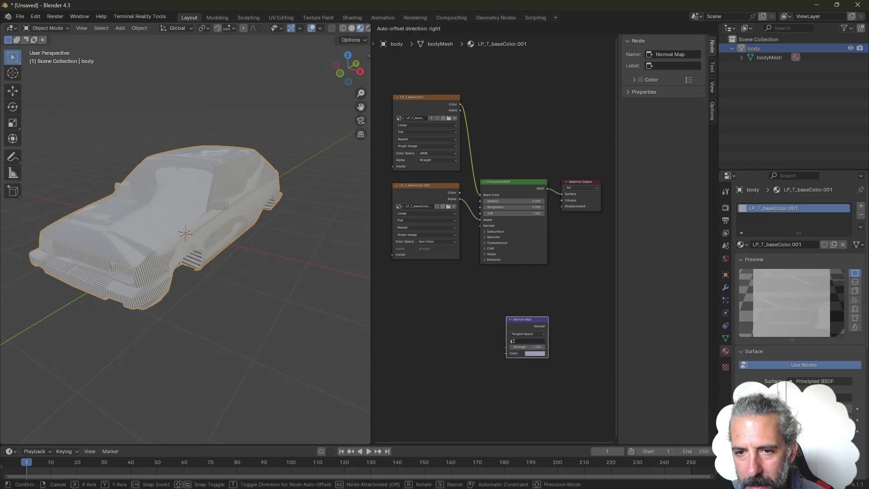
click(463, 301)
drag(465, 288, 481, 225)
click(441, 306)
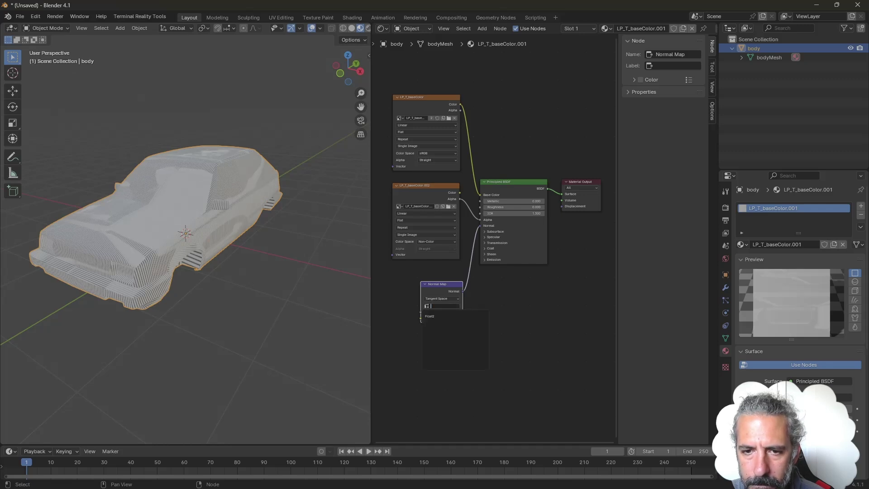
key(Escape)
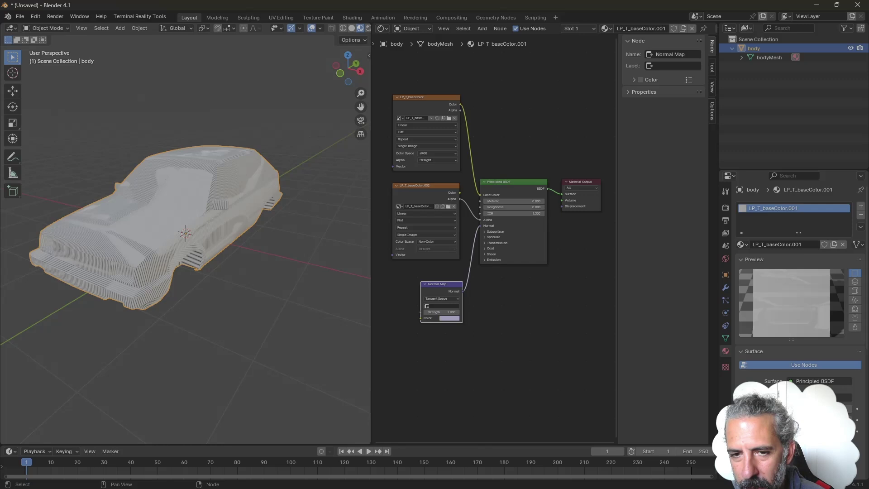
Step: Add an Image Texture node beneath the Normal Map node and link its Color output to the Normal Map's Color input
right_click(441, 301)
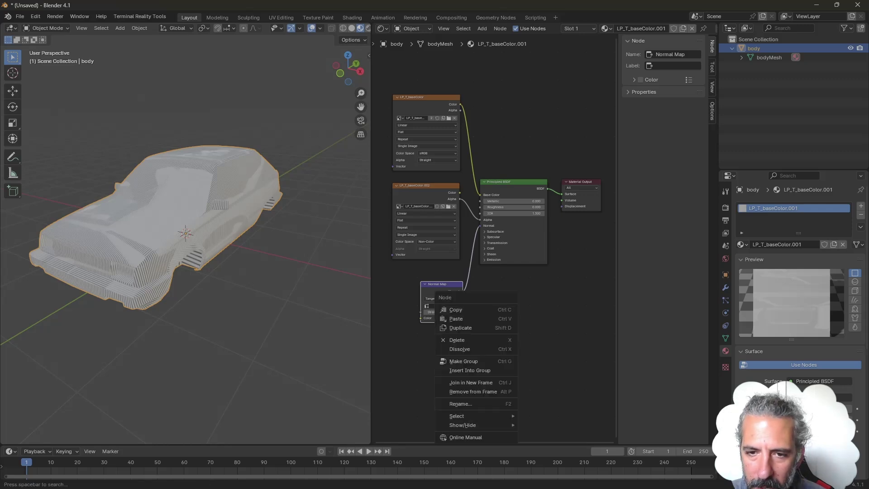
key(Escape)
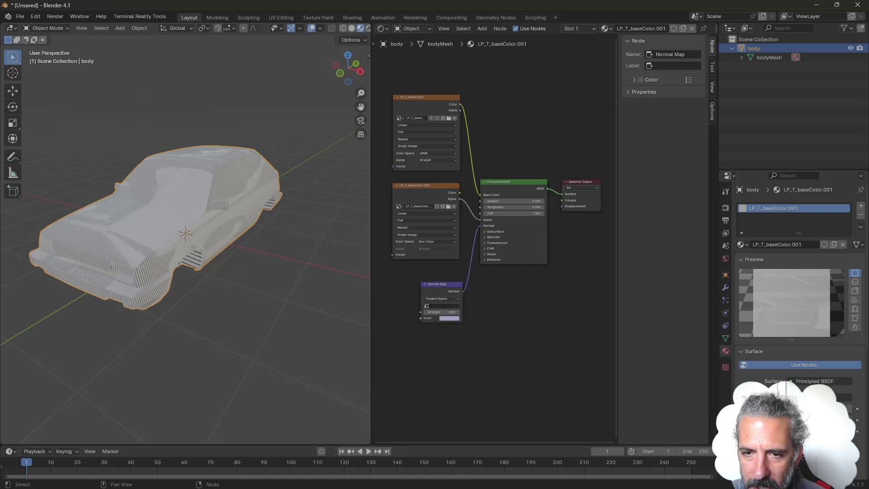
right_click(442, 298)
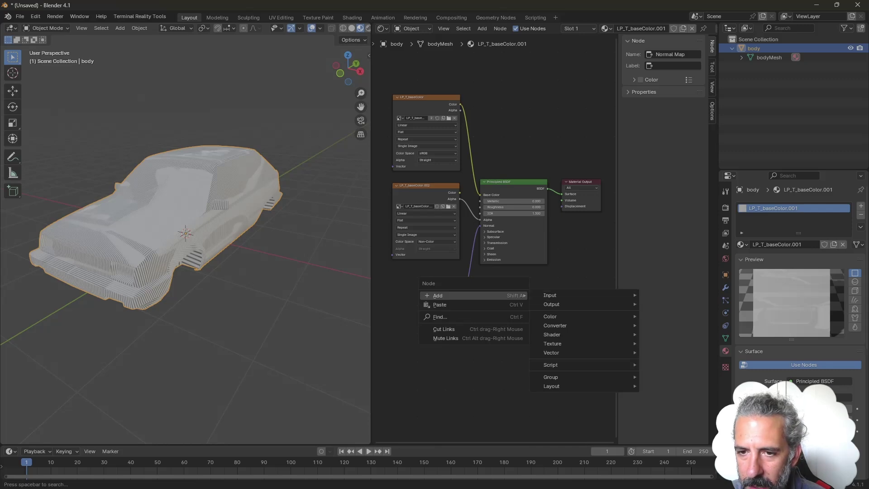
mouse_move(553, 343)
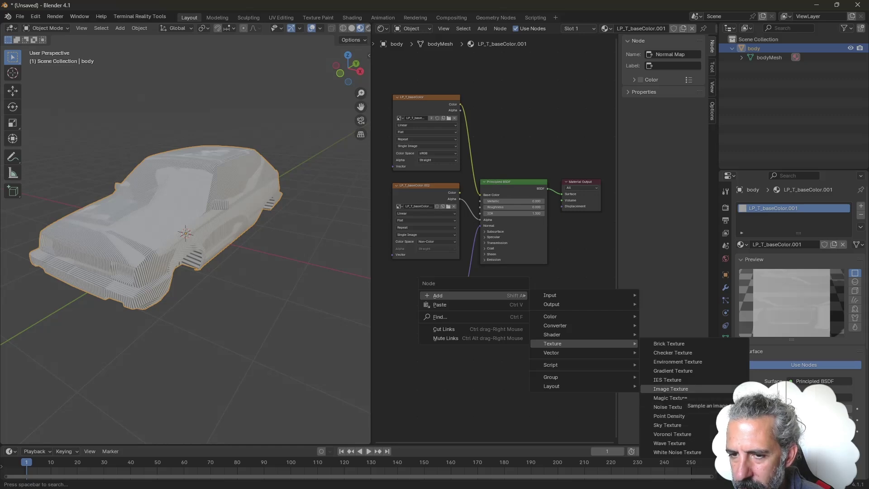
click(671, 389)
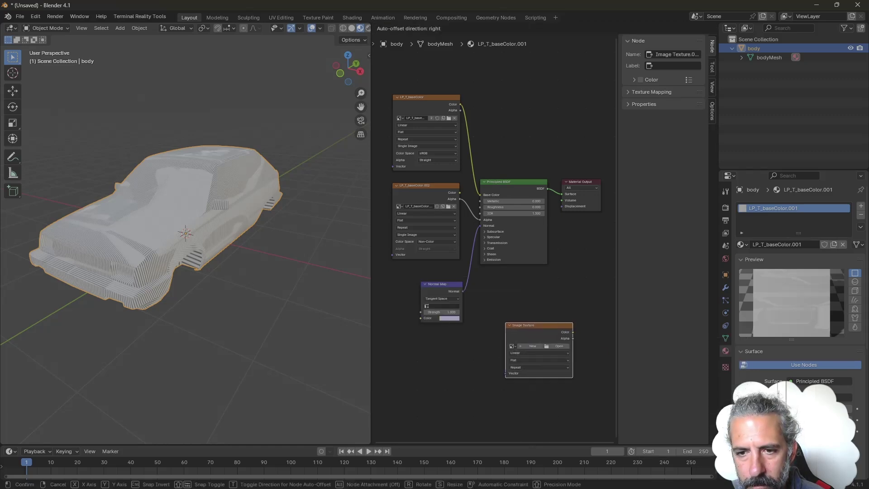
click(538, 335)
drag(539, 335, 441, 353)
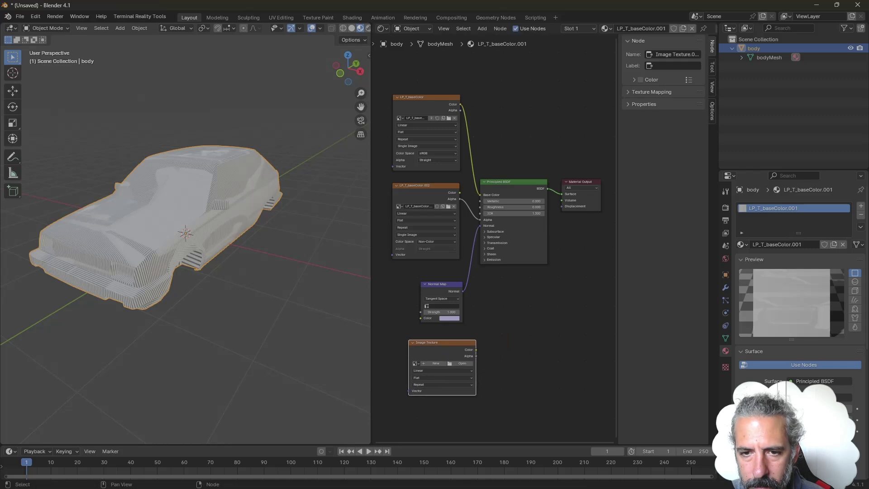
drag(441, 284, 444, 265)
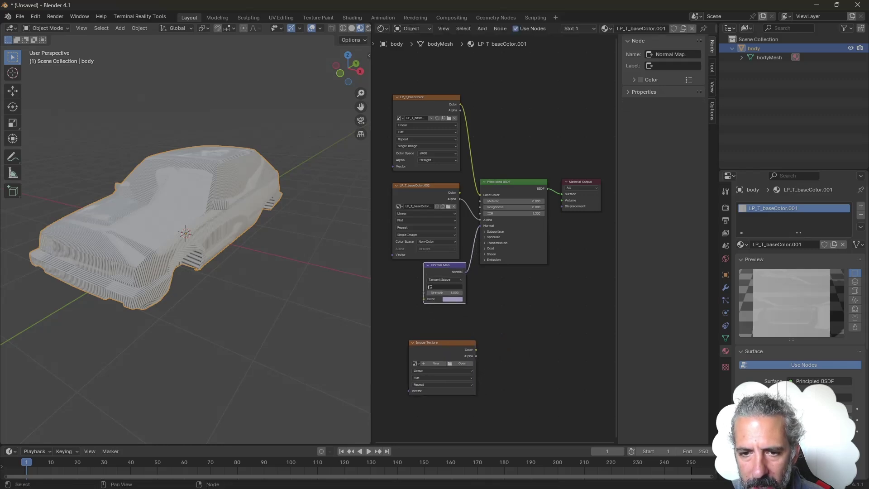
mouse_move(434, 343)
mouse_down()
mouse_move(418, 320)
mouse_move(461, 324)
mouse_move(423, 300)
mouse_up()
Step: Load LP_T_baseColor_bump.tif from F:\BlenderStuff\ToyTercell\art into the new Image Texture node
click(446, 340)
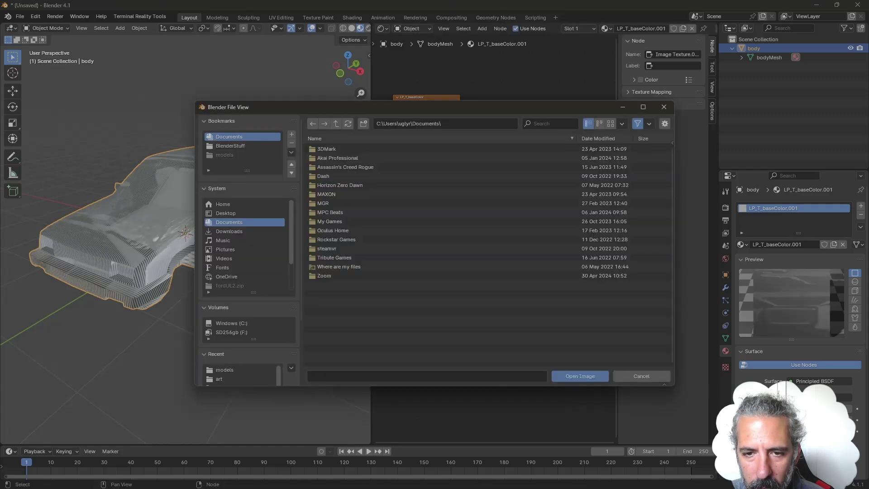
click(230, 145)
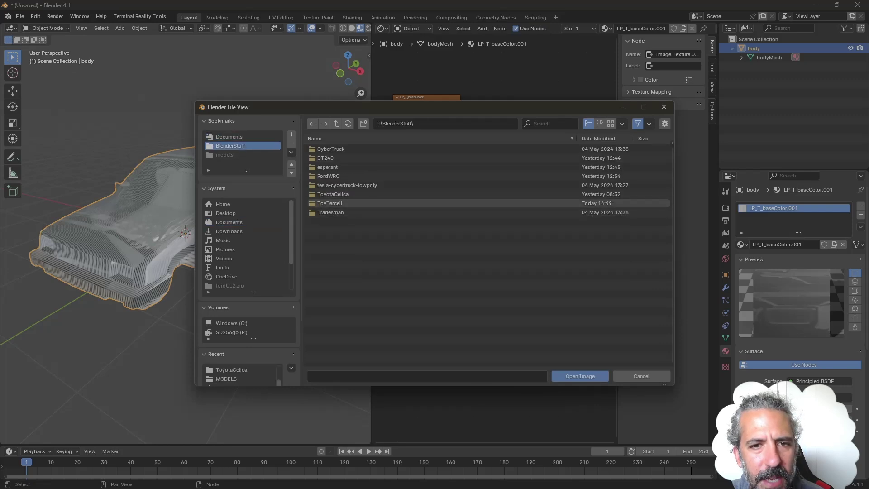
double_click(329, 203)
double_click(320, 149)
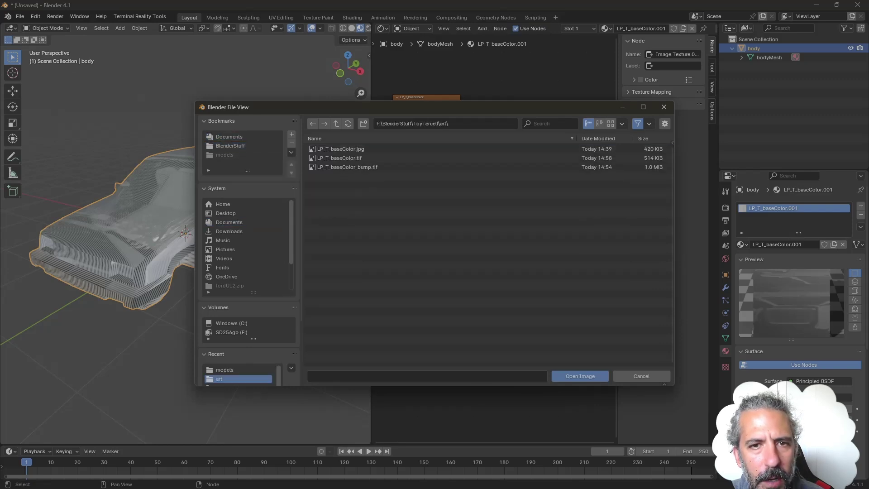
click(347, 167)
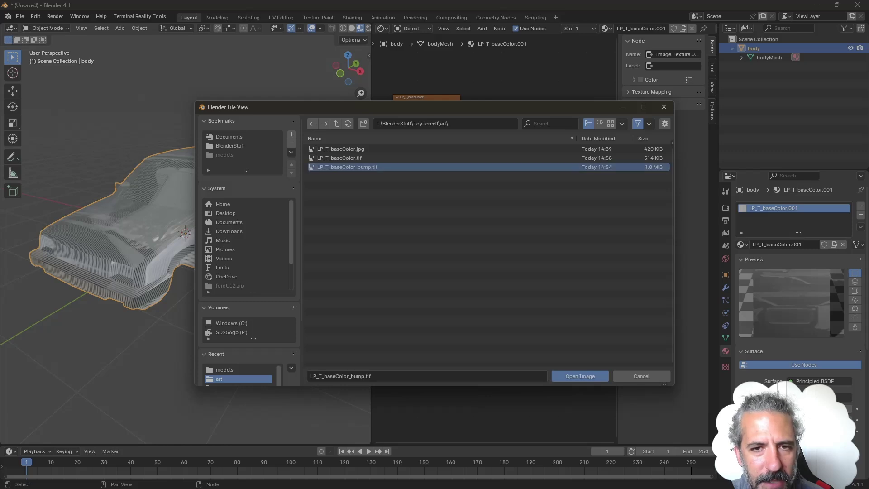
double_click(347, 167)
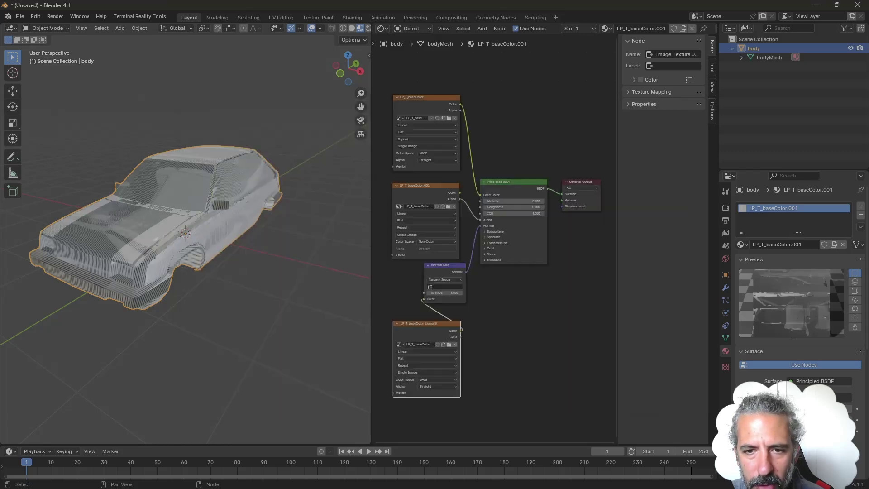
Step: Orbit around the car body and align the Normal Map and bump texture nodes beneath the LP_T_baseColor.002 node
middle_drag(203, 226, 258, 249)
middle_drag(177, 258, 154, 267)
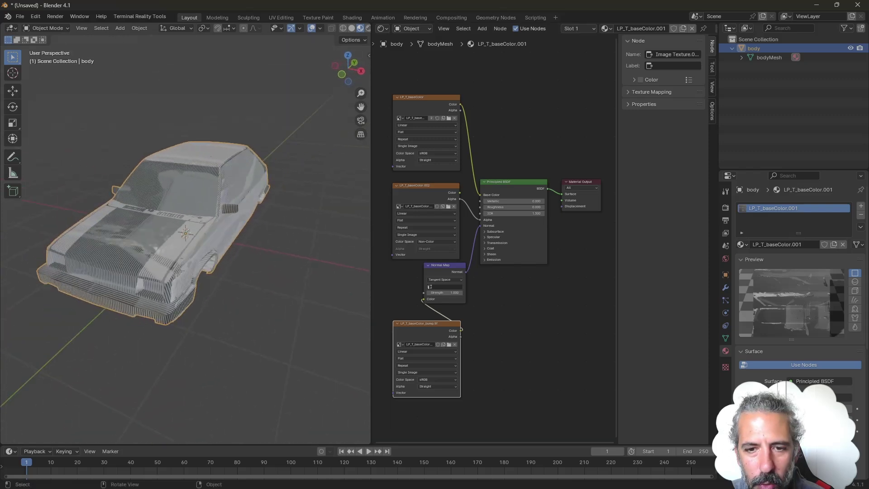
drag(426, 324, 416, 320)
drag(445, 265, 435, 269)
drag(425, 321, 433, 324)
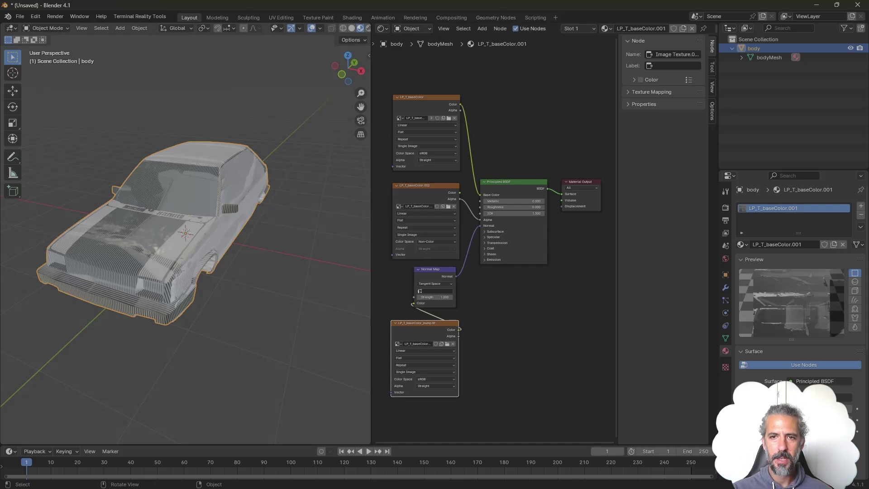
Step: Examine the LP_T_baseColor and LP_T_baseColor.002 texture nodes and the images available to the LP_T_baseColor node
click(425, 96)
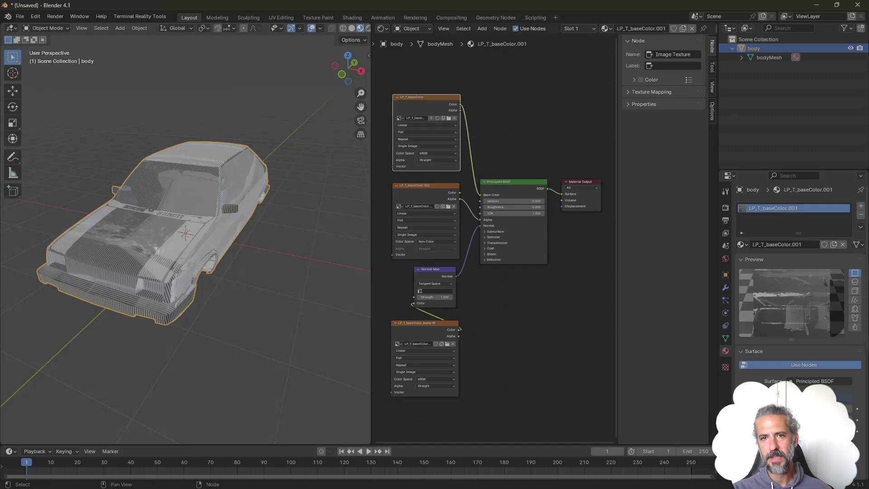
click(425, 186)
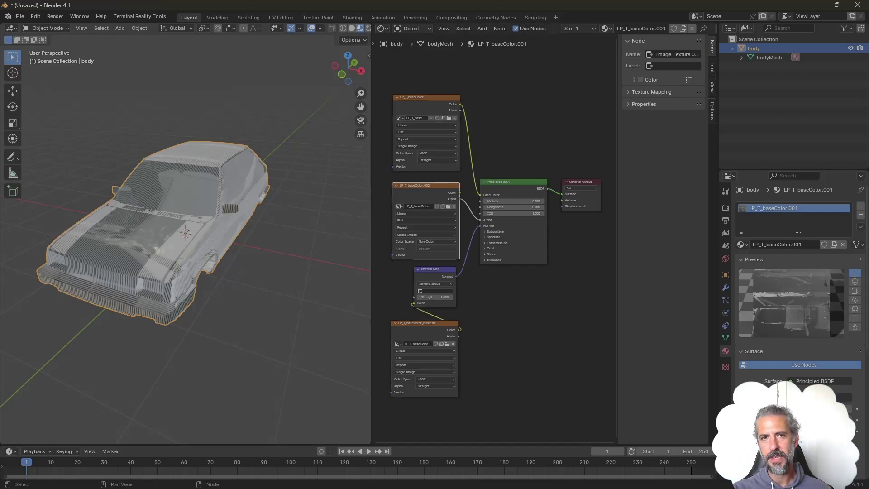
click(399, 118)
key(Escape)
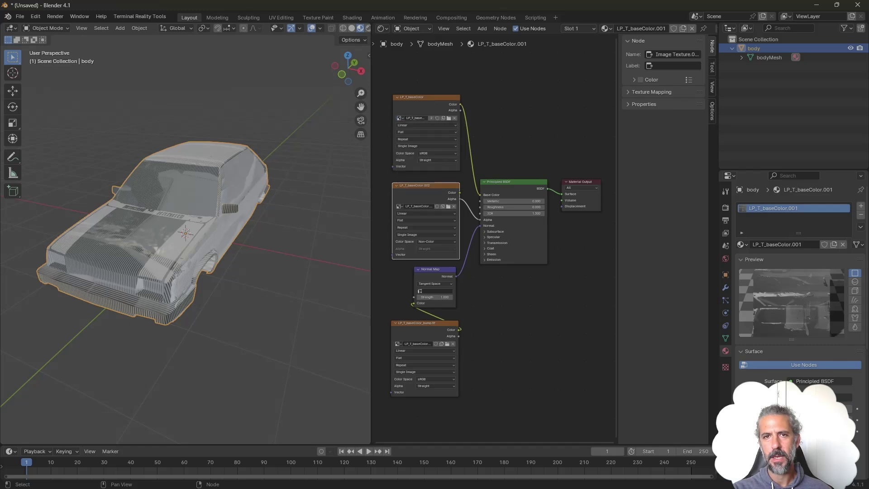
scroll(495, 239, up, 8)
middle_drag(495, 239, 617, 433)
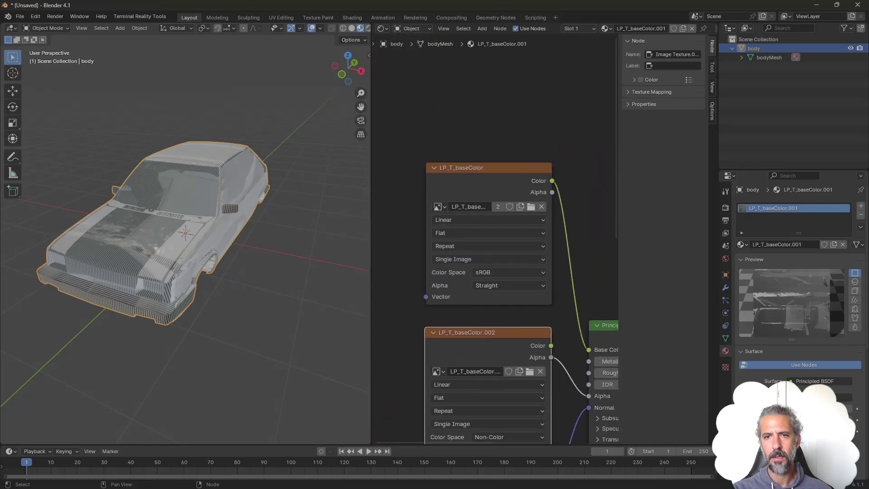
scroll(496, 239, up, 2)
click(404, 187)
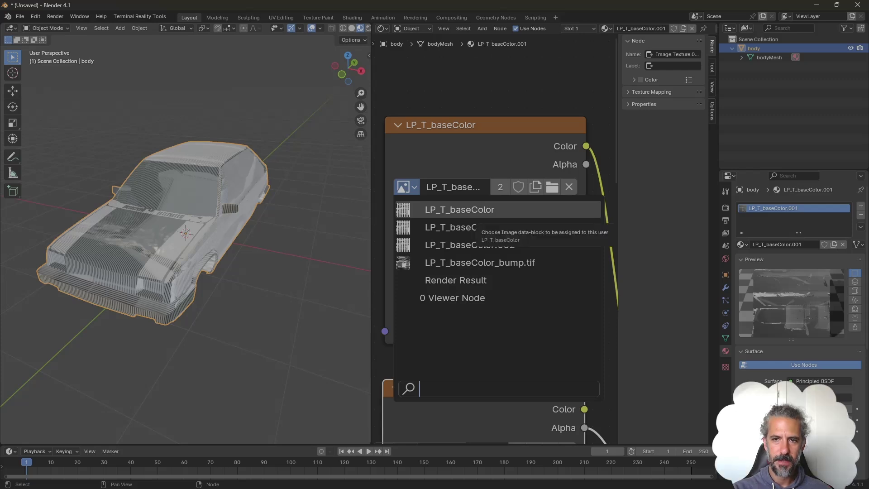
key(Escape)
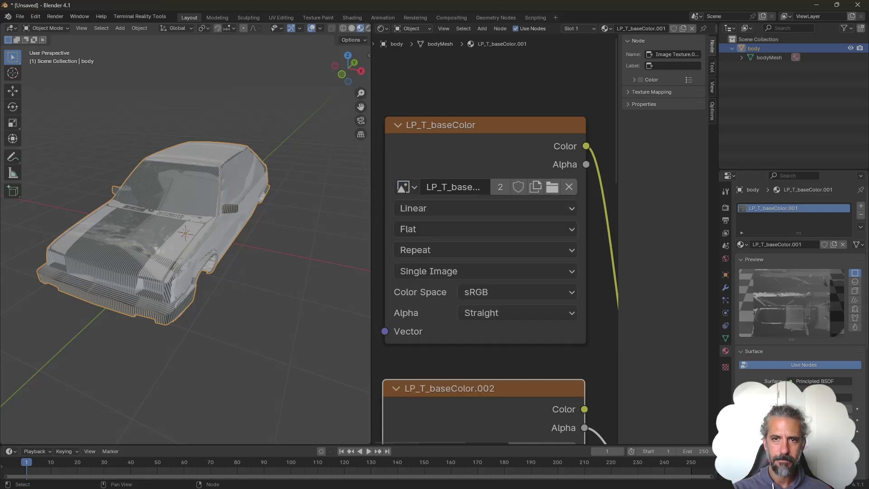
scroll(482, 73, down, 4)
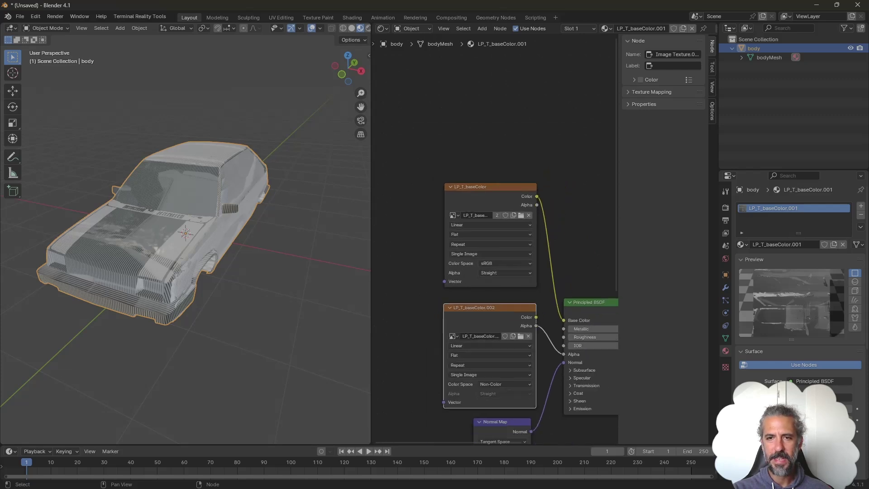
middle_drag(496, 240, 496, 238)
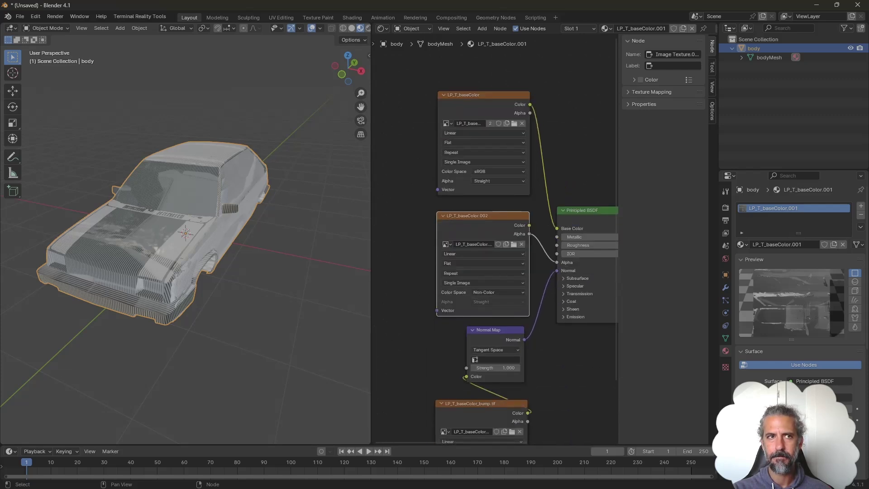
middle_drag(496, 245, 483, 240)
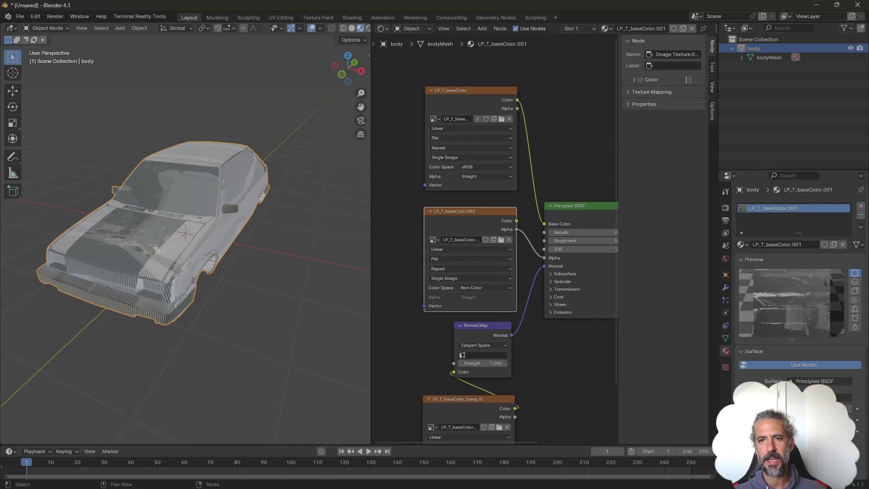
Step: Check which image is assigned to the LP_T_baseColor.002 texture node feeding the Alpha input
click(434, 239)
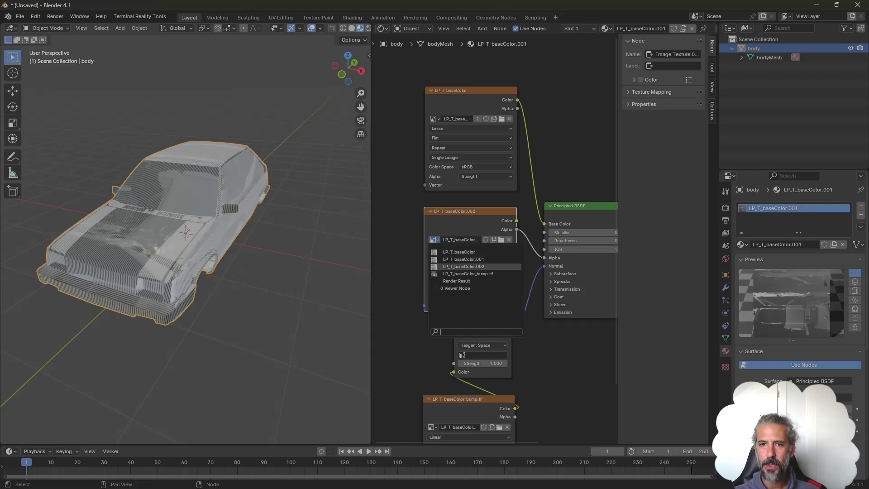
key(Escape)
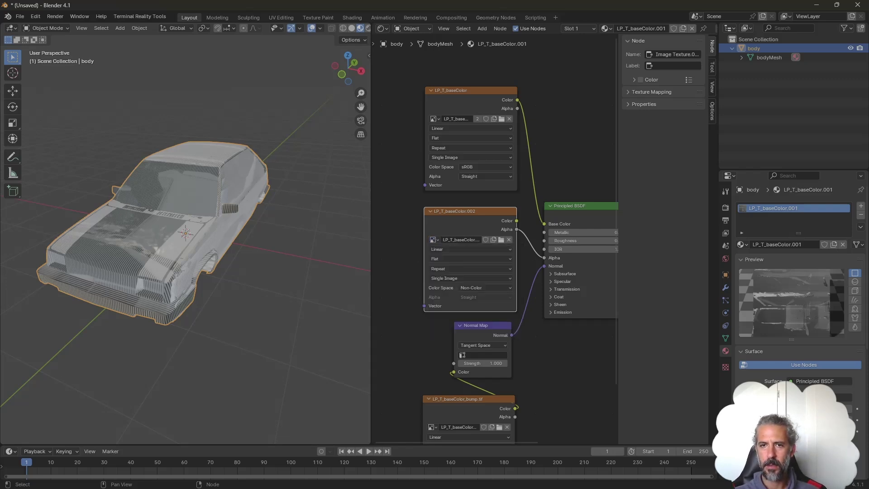
click(433, 240)
key(Escape)
Step: Choose LP_T_baseColor_bump.tif as the bump texture node's image and select the LP_T_baseColor node
middle_drag(539, 290, 517, 189)
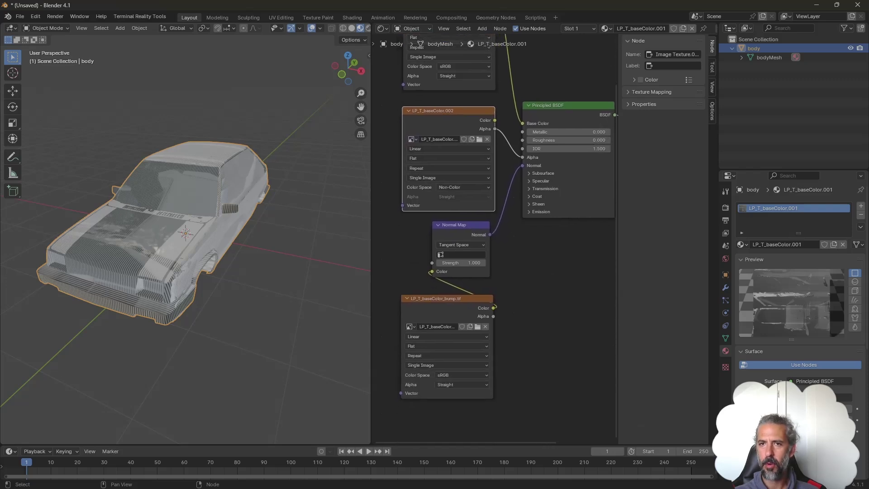
middle_drag(514, 235, 518, 226)
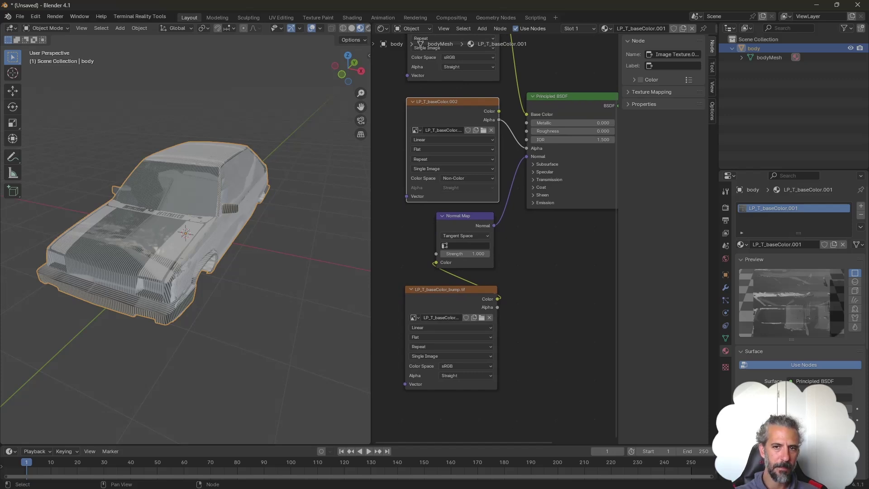
click(413, 318)
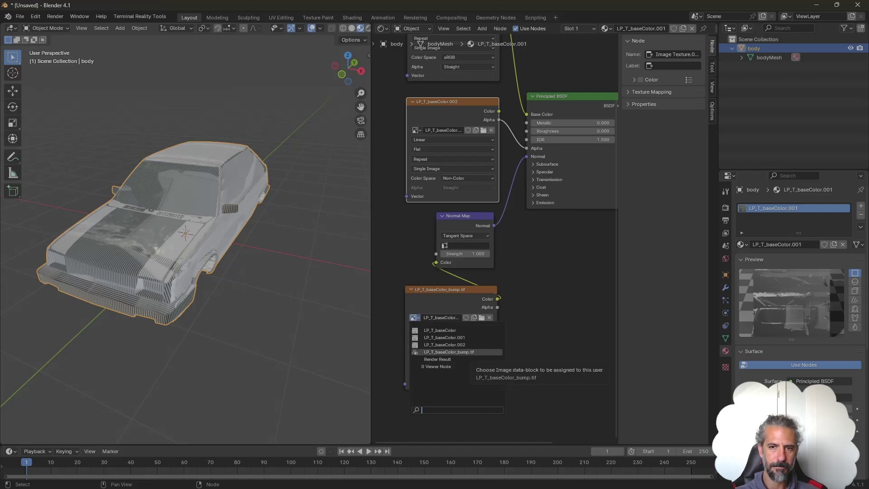
click(448, 352)
scroll(404, 339, down, 3)
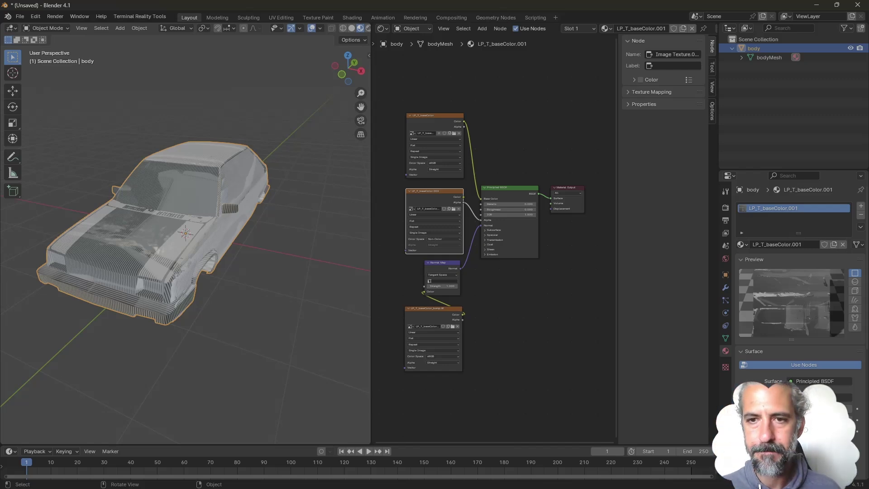
click(435, 115)
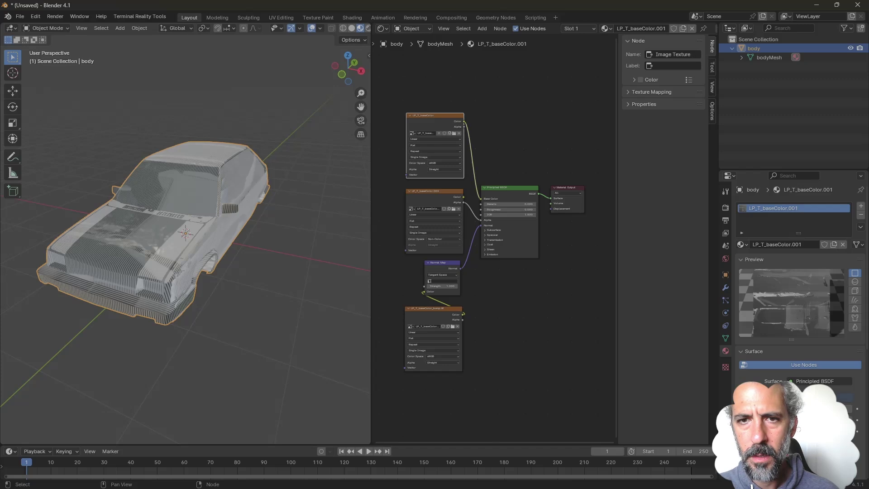
Step: Move the LP_T_baseColor node slightly away from the Principled BSDF and show the UV Editor in place of the Shader Editor
mouse_move(435, 115)
mouse_down()
mouse_move(431, 99)
mouse_move(430, 110)
mouse_up()
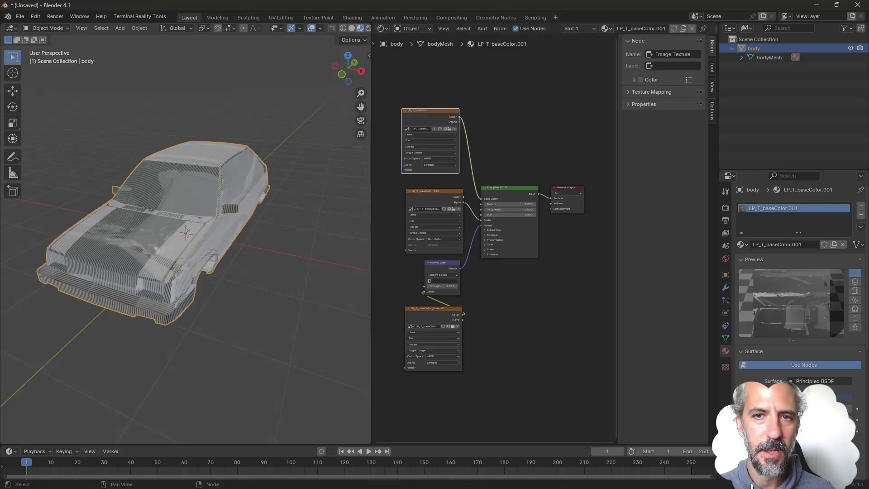
click(383, 28)
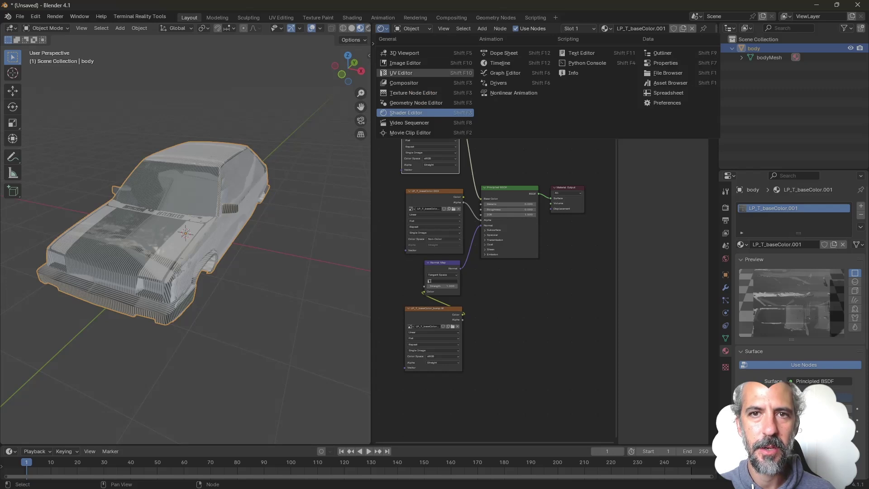
click(405, 63)
Step: Enter Edit Mode on the car body and select all its geometry to display its UVs
middle_drag(253, 213, 233, 235)
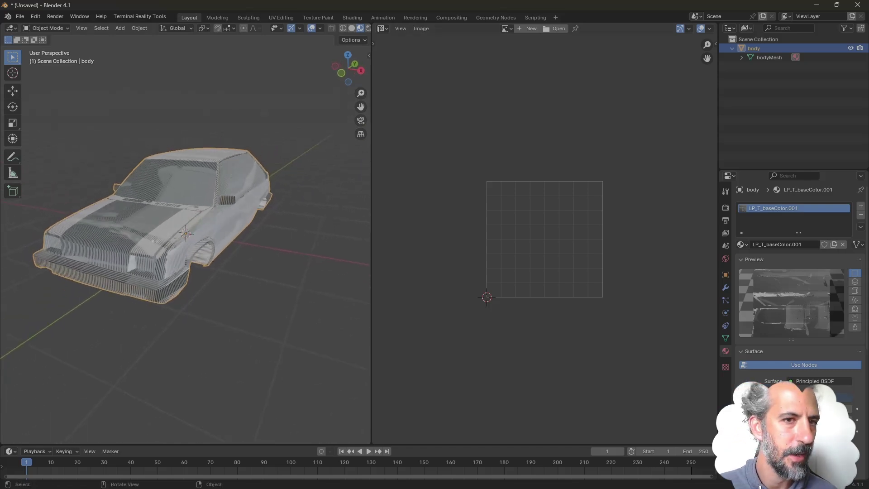
key(alt+a)
key(a)
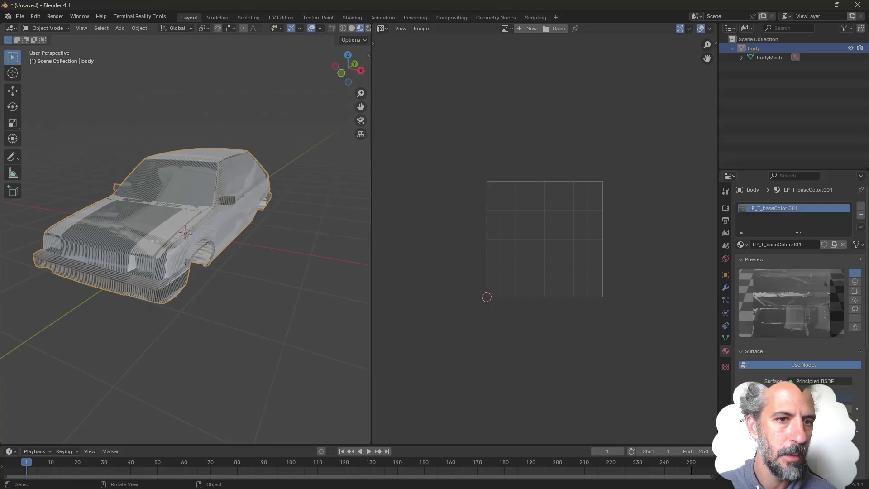
key(Tab)
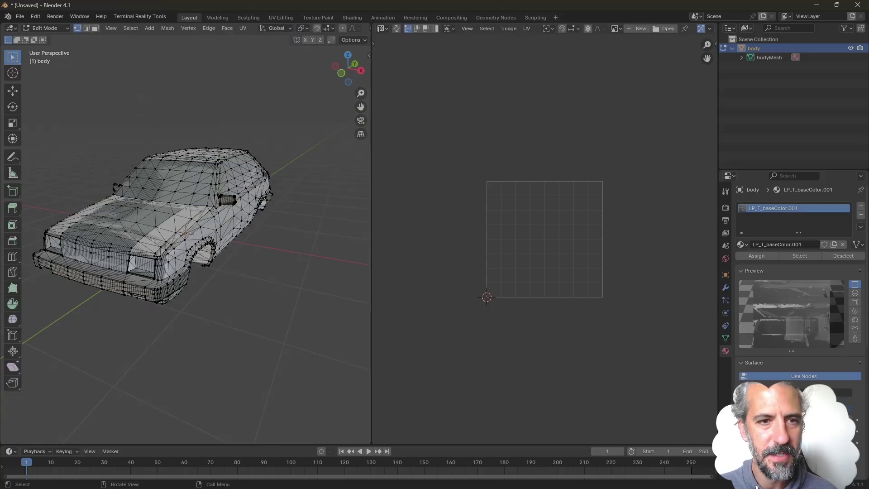
mouse_move(186, 234)
middle_down()
mouse_move(251, 234)
mouse_move(190, 234)
middle_up()
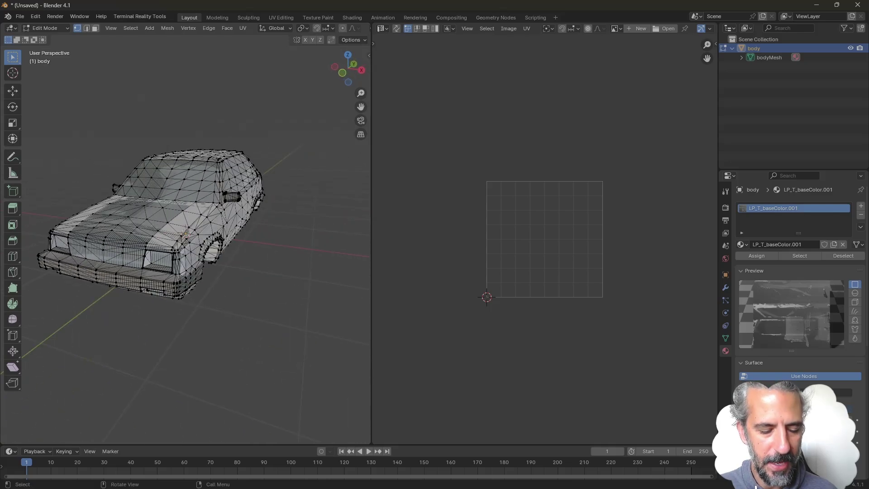
key(a)
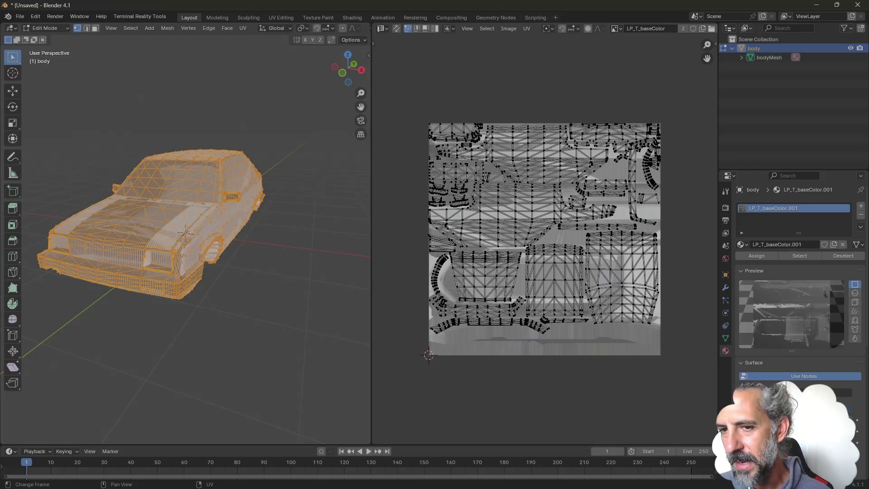
Step: Examine the body's UV layout over the LP_T_baseColor texture and clear the selection to view the image alone
scroll(545, 239, down, 7)
scroll(544, 239, up, 6)
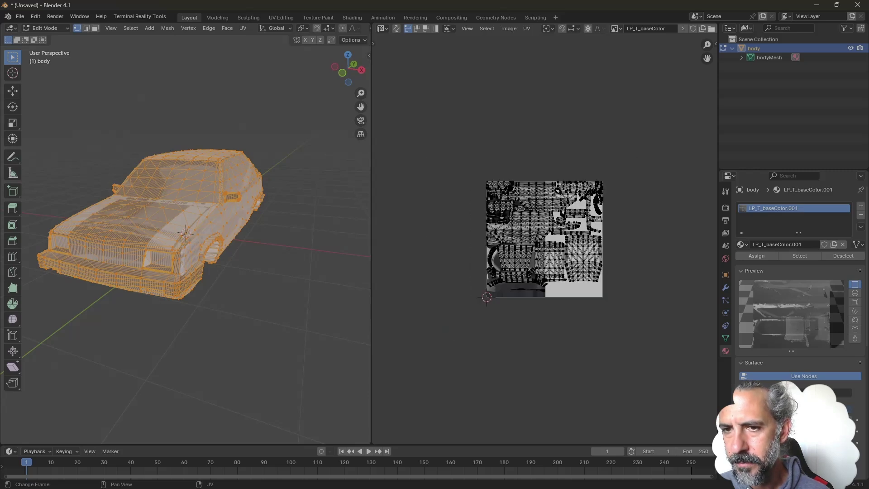
scroll(545, 239, down, 4)
scroll(544, 239, up, 2)
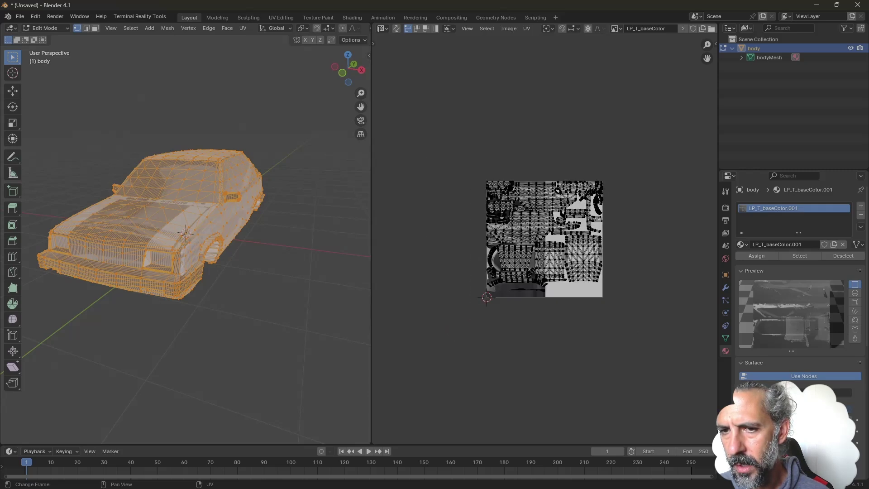
middle_drag(544, 239, 516, 249)
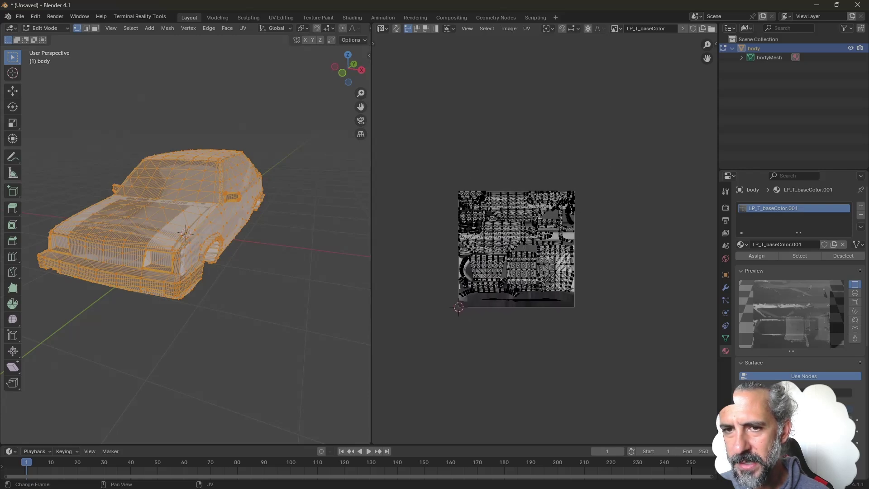
key(alt+a)
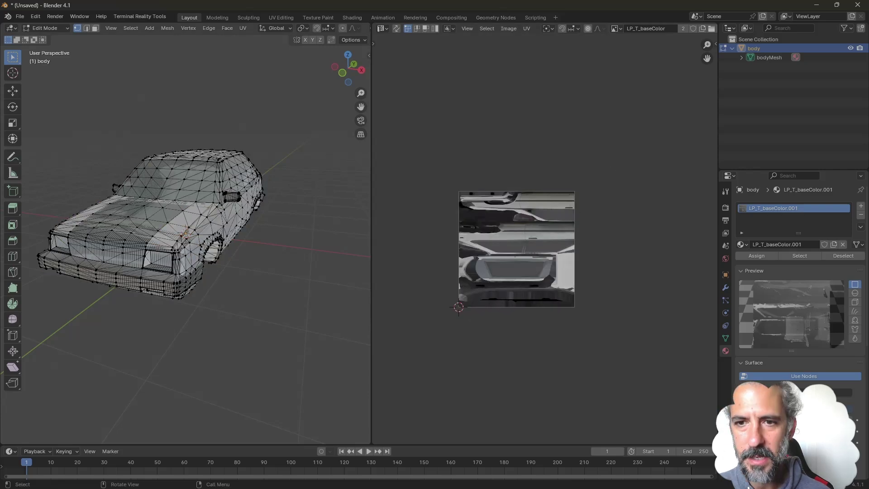
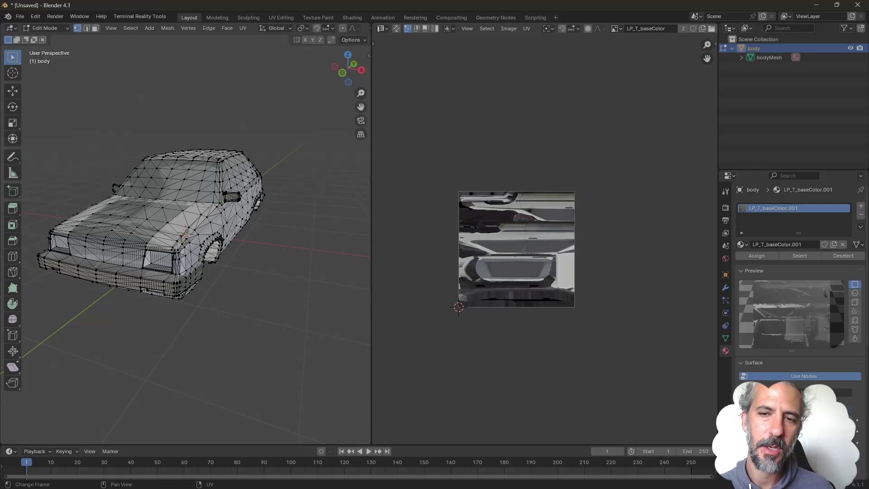
mouse_move(516, 248)
middle_down()
mouse_move(529, 258)
mouse_move(544, 246)
mouse_move(528, 245)
middle_up()
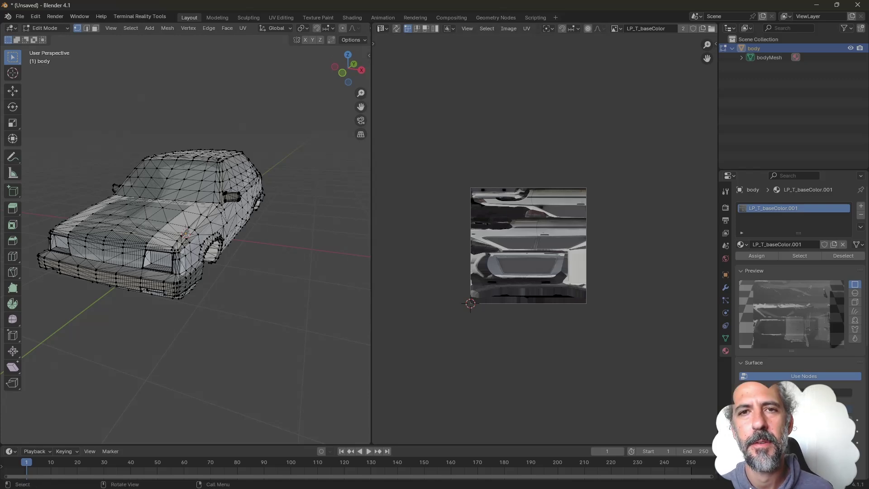
Step: Select the bump texture node in the Shader Editor and view LP_T_baseColor_bump.tif in the UV Editor
click(383, 28)
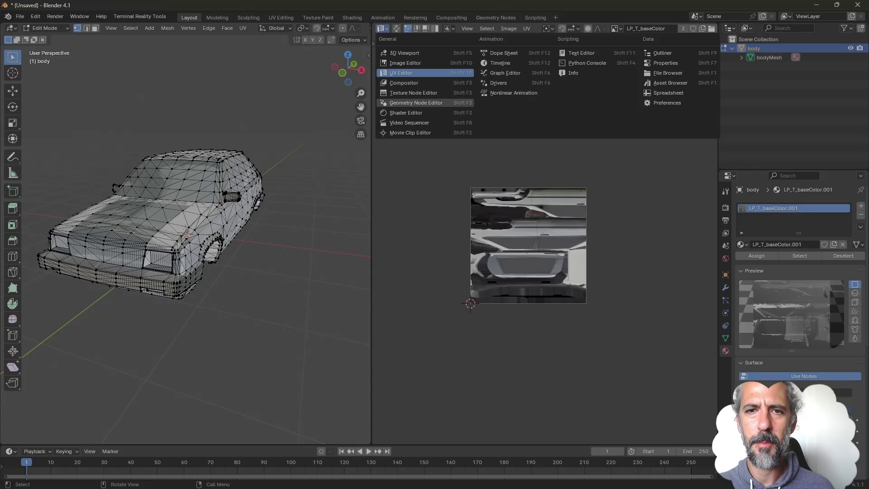
click(406, 112)
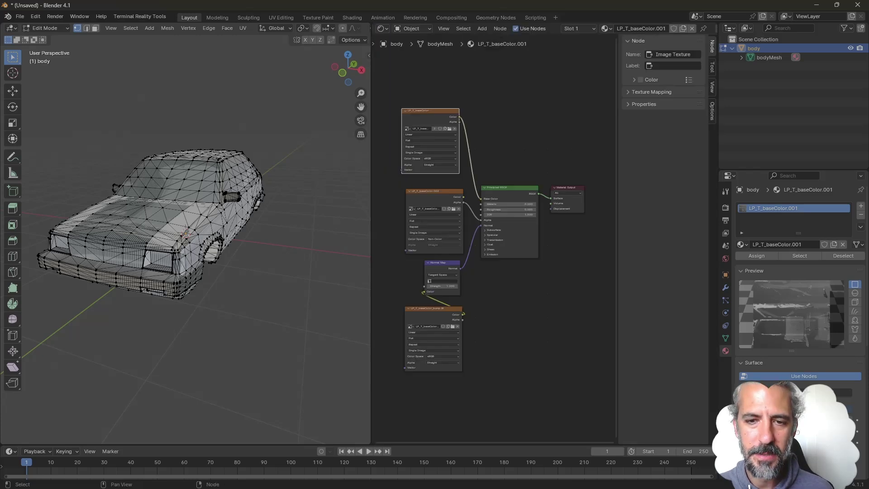
click(430, 309)
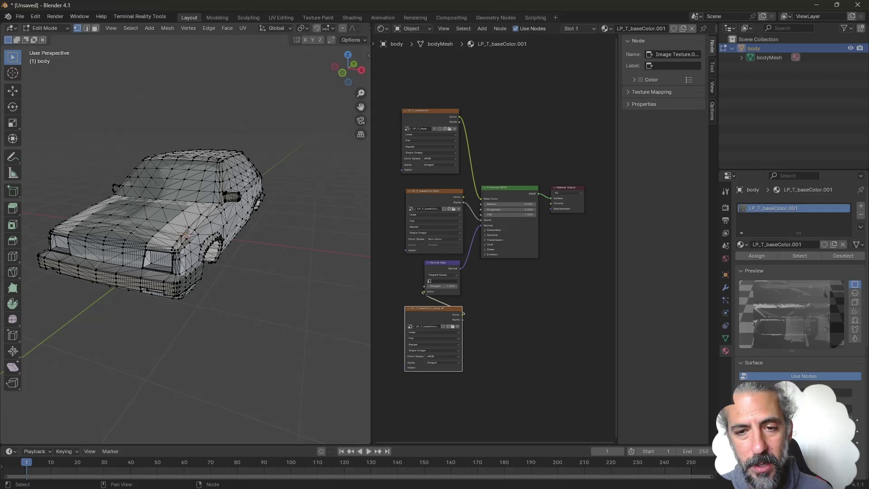
click(382, 28)
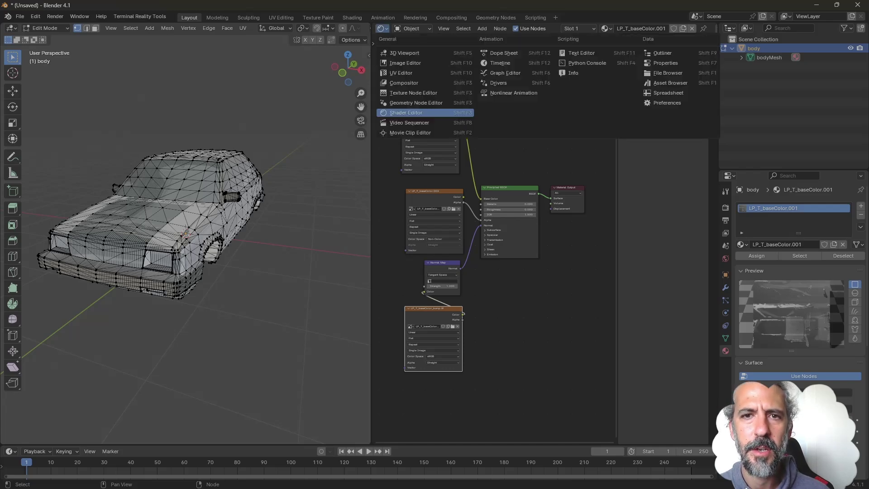
click(401, 73)
scroll(545, 239, up, 4)
scroll(545, 239, down, 1)
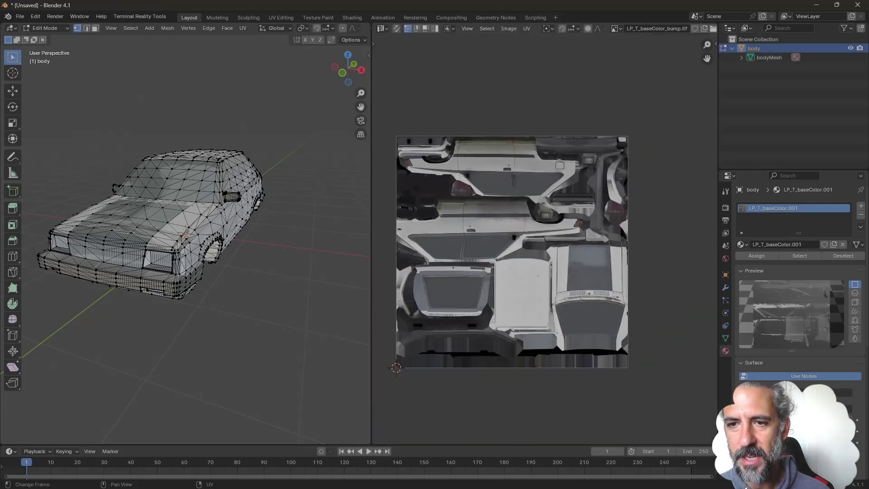
middle_drag(633, 334, 653, 319)
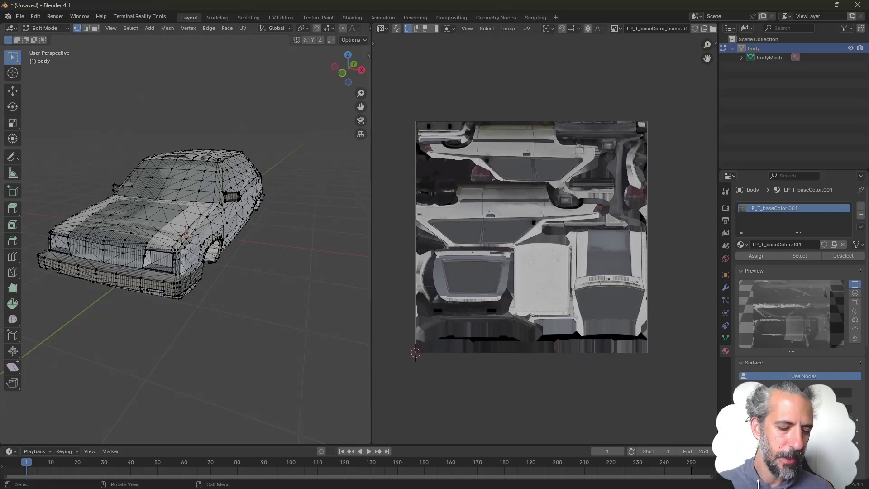
Step: Check all of the body's UVs over the bump texture, and return the body to Object Mode with its geometry deselected
key(a)
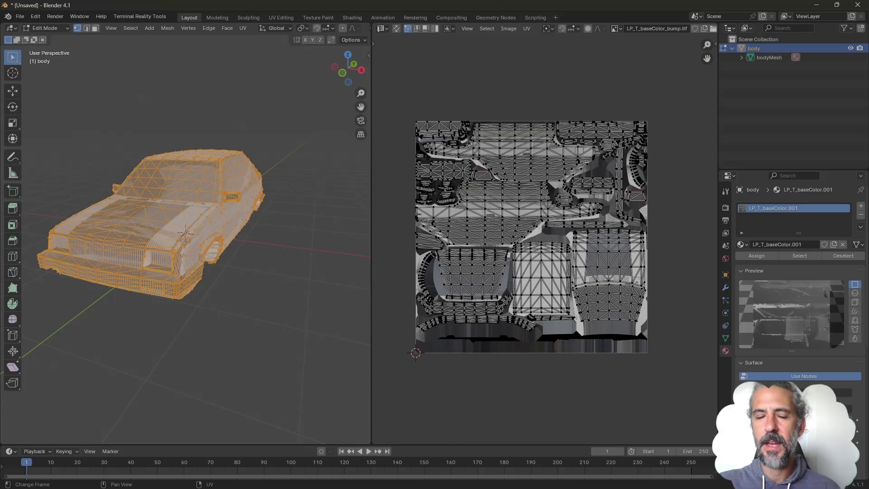
click(186, 233)
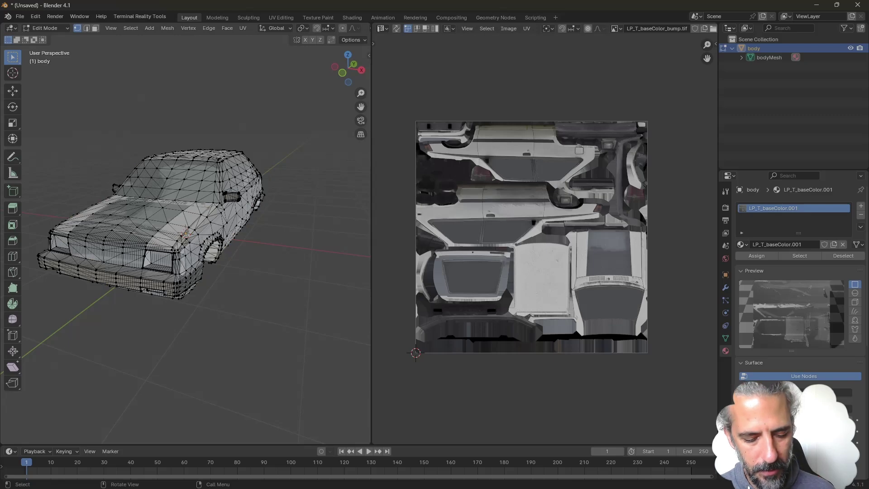
key(Tab)
mouse_move(186, 234)
middle_down()
mouse_move(199, 231)
mouse_move(181, 236)
mouse_move(189, 232)
middle_up()
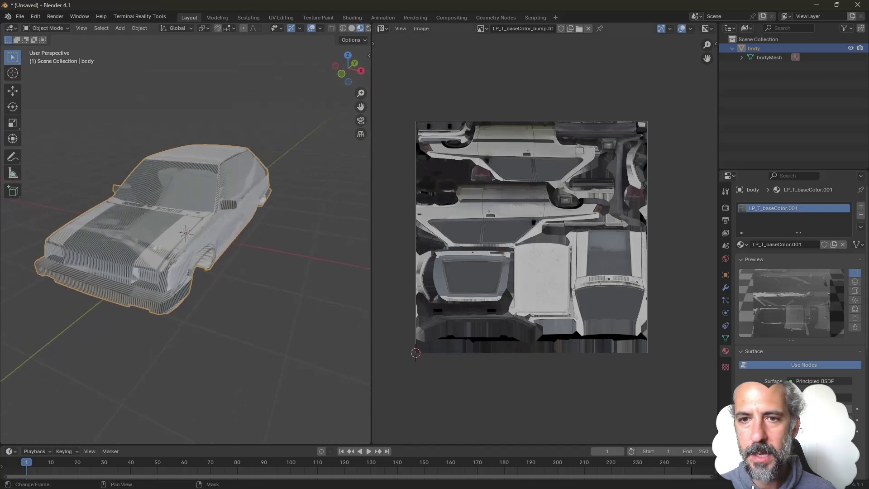
Step: View the car deselected in a widened 3D viewport, and restore the Shader Editor, the body's selection and the original area widths
drag(371, 233, 527, 234)
key(alt+a)
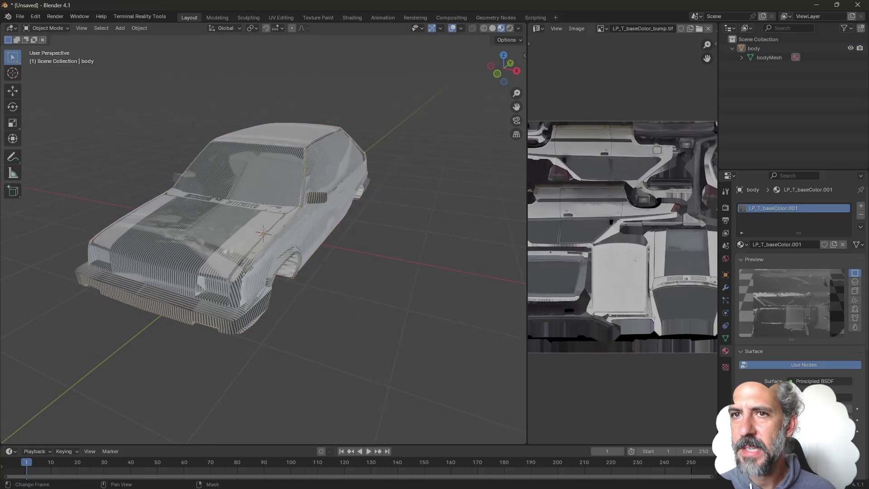
click(539, 28)
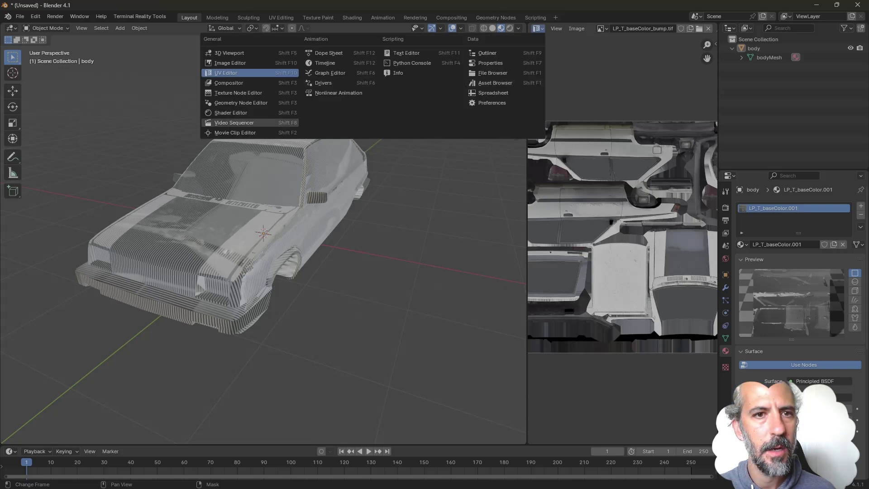
click(231, 113)
key(ctrl+z)
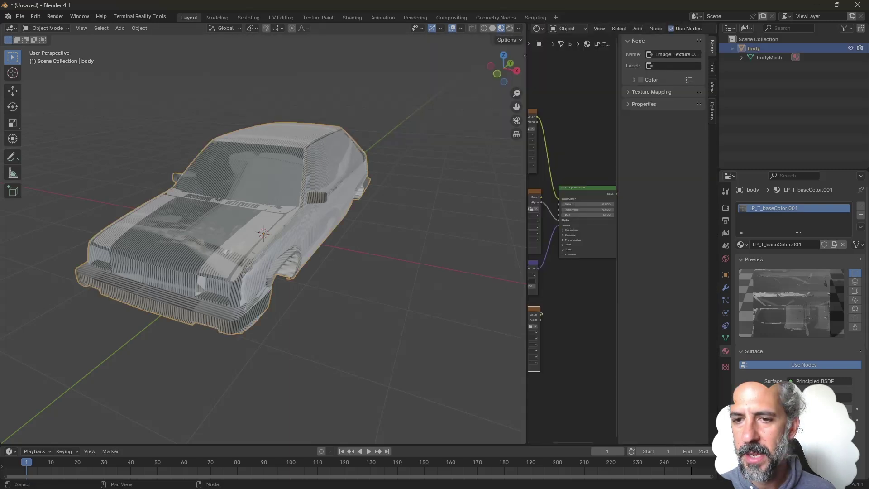
drag(526, 285, 371, 286)
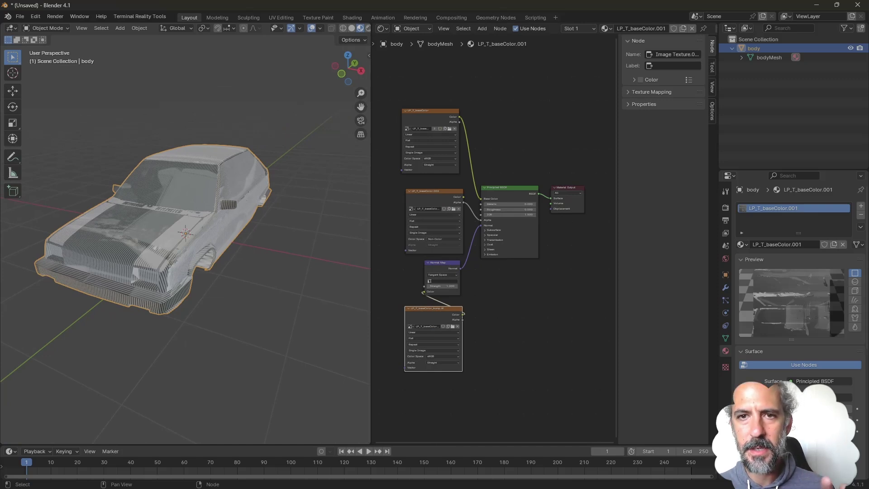
Step: Review the LP_T_baseColor, LP_T_baseColor.002 and bump texture nodes by selecting each of them, ending on the bump node
click(430, 111)
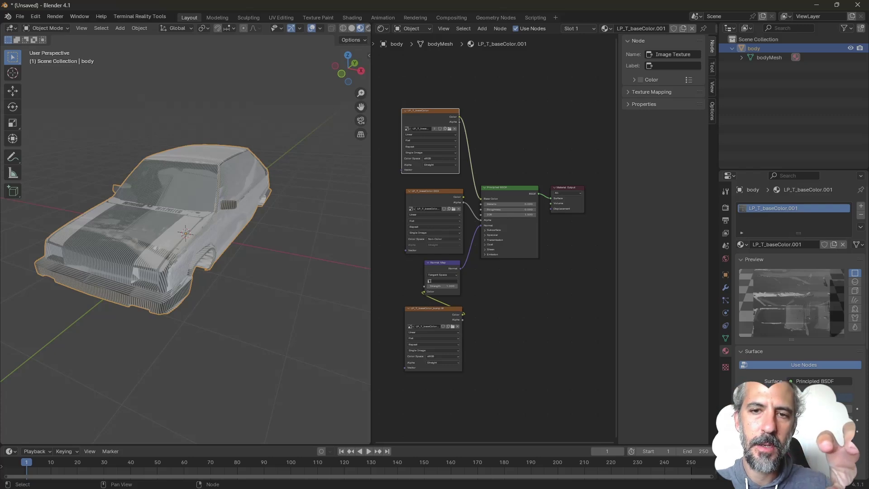
click(433, 191)
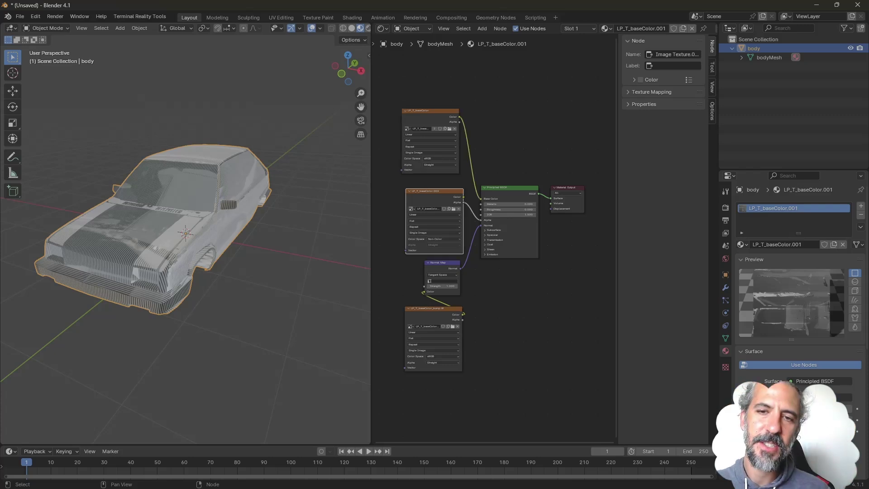
click(430, 110)
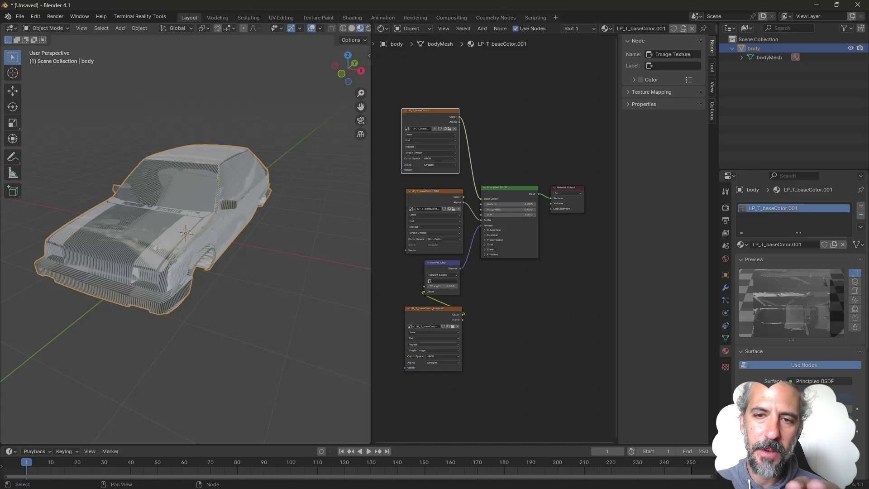
click(433, 308)
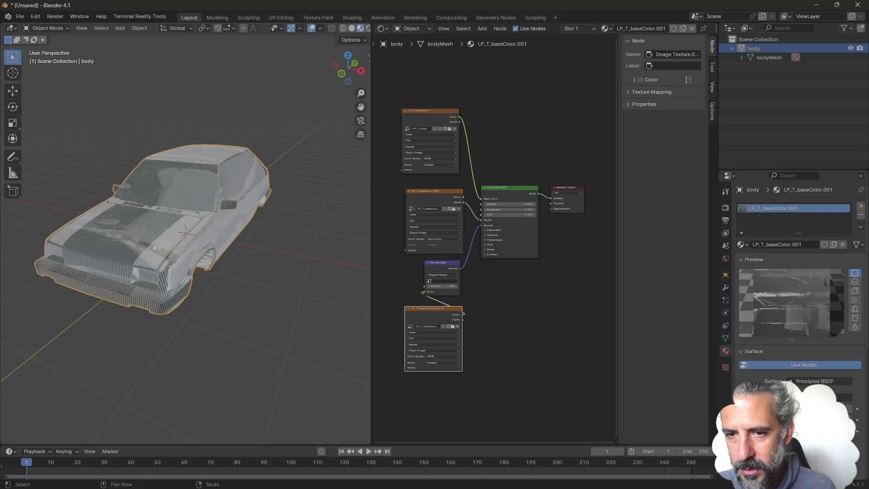
right_click(445, 298)
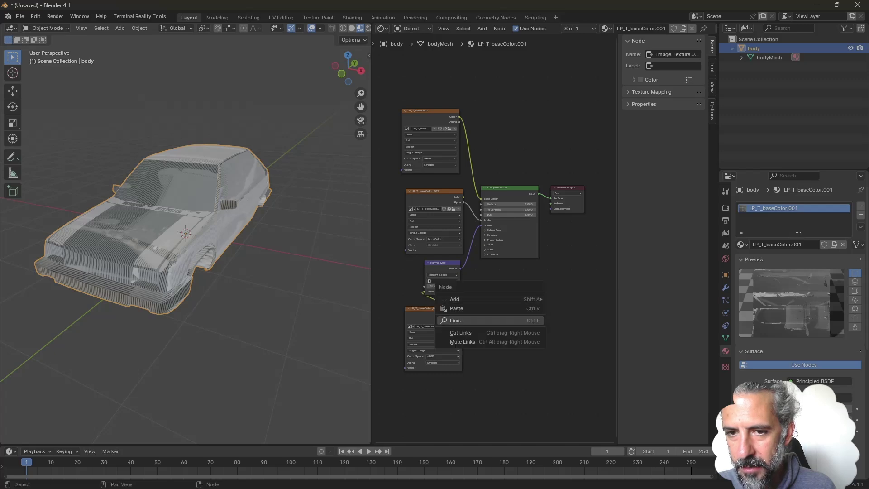
mouse_move(454, 300)
mouse_move(570, 347)
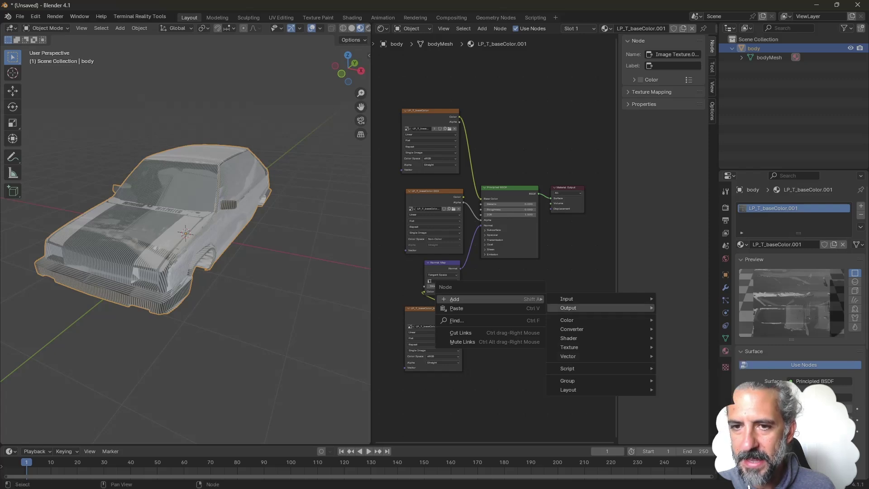
key(Escape)
right_click(429, 285)
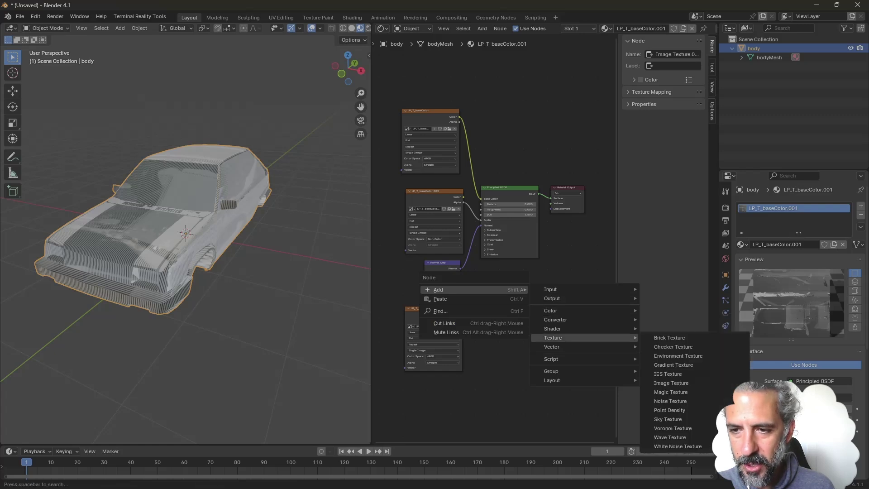
key(Escape)
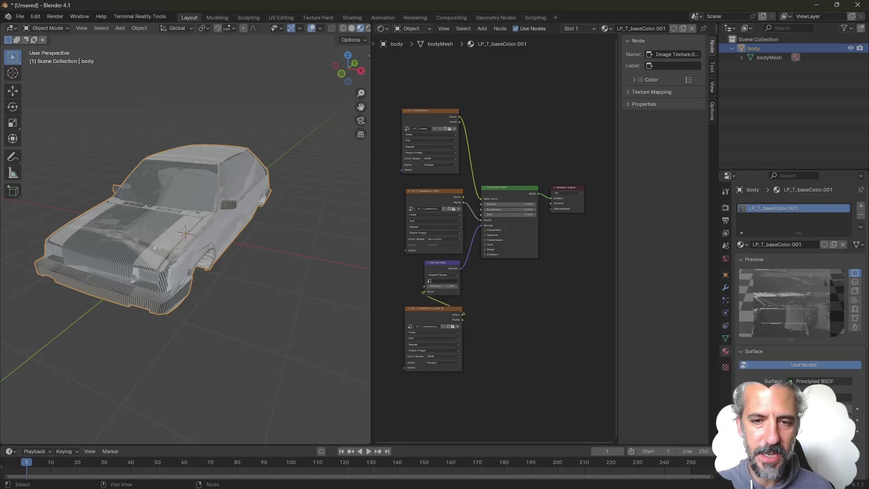
Step: Move the bump texture node slightly further below the Normal Map node
mouse_move(435, 308)
mouse_down()
mouse_move(472, 303)
mouse_move(430, 316)
mouse_up()
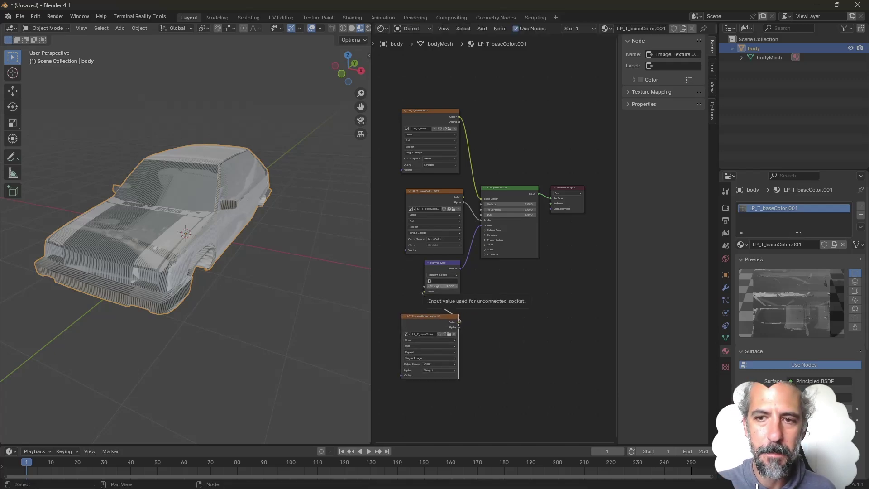
Step: Export the car as a 4x4 Evolution SMF with Use v1 Materials enabled, overwriting toytercell.smf in the ToyTercell models folder
drag(445, 309, 424, 292)
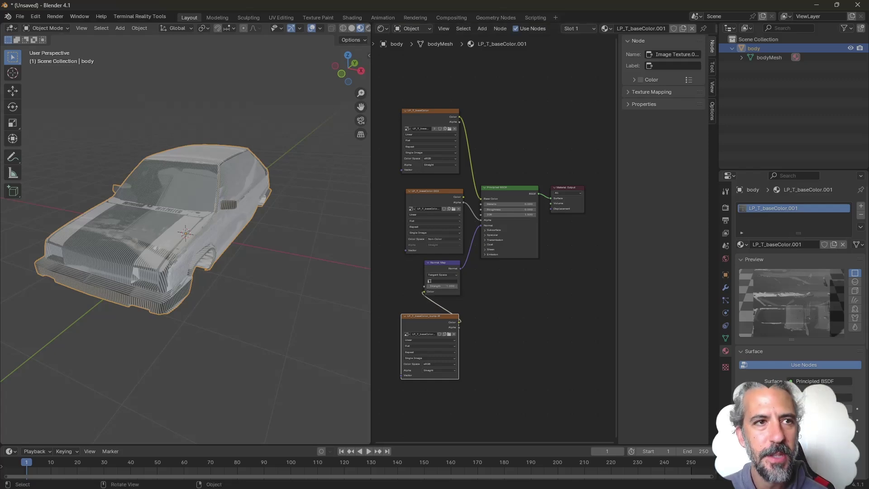
click(20, 17)
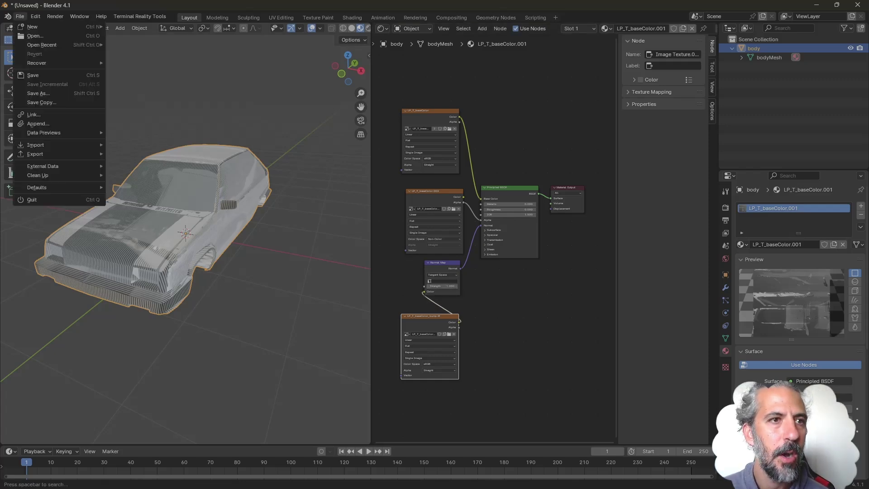
mouse_move(49, 166)
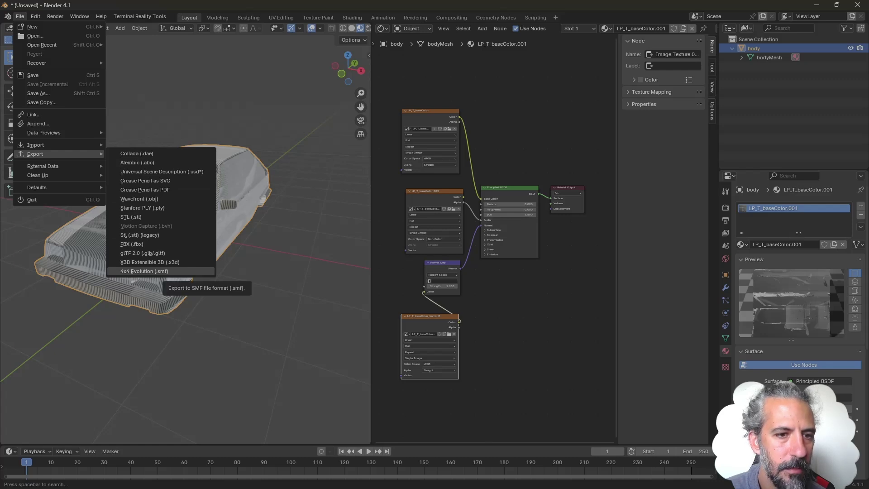
click(153, 271)
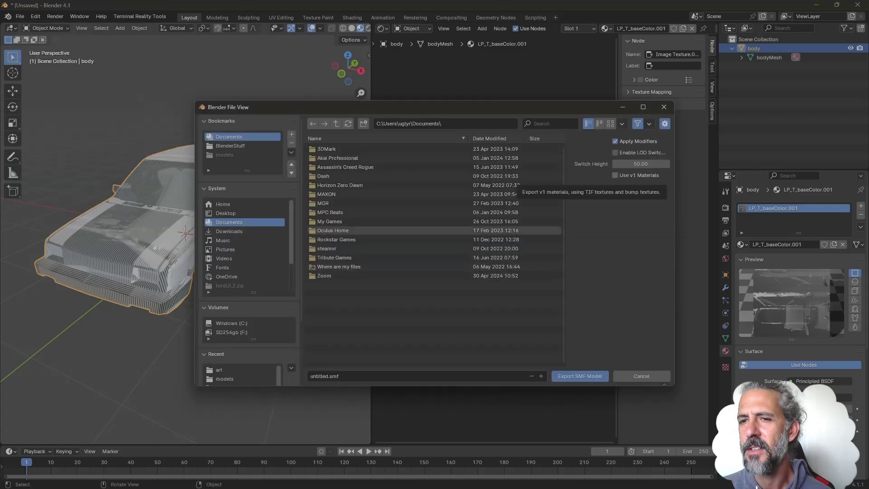
click(616, 175)
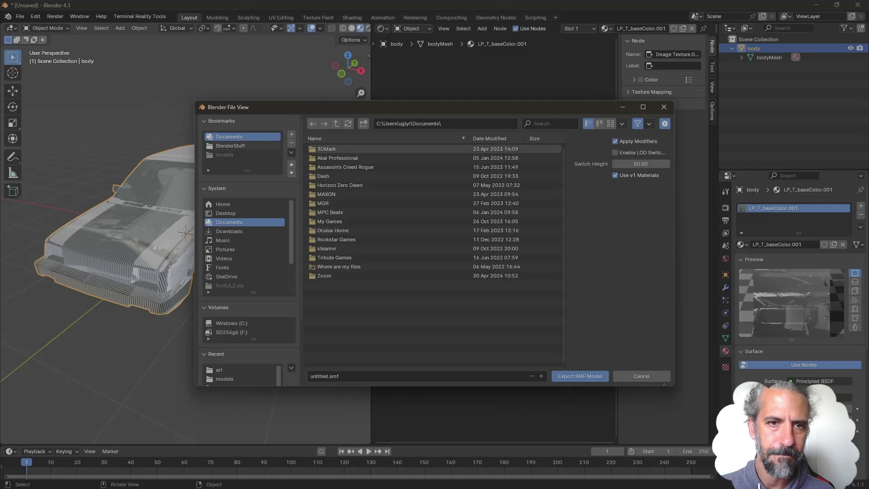
click(230, 146)
double_click(330, 203)
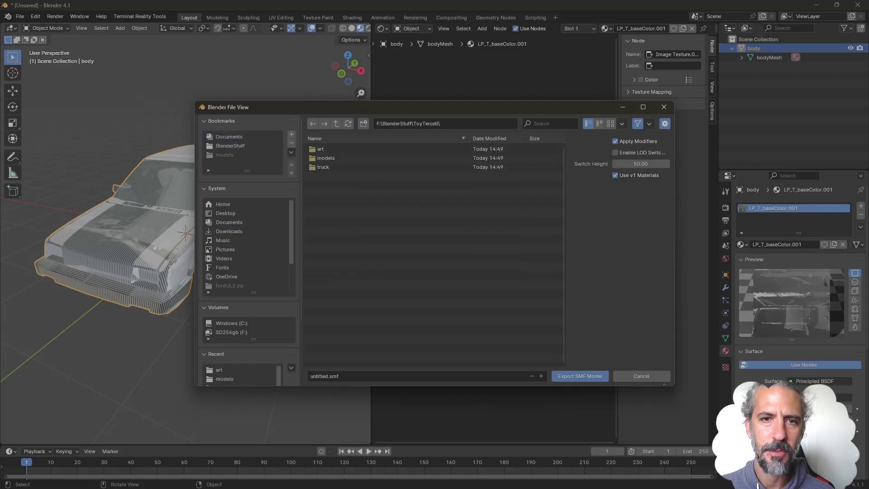
double_click(326, 158)
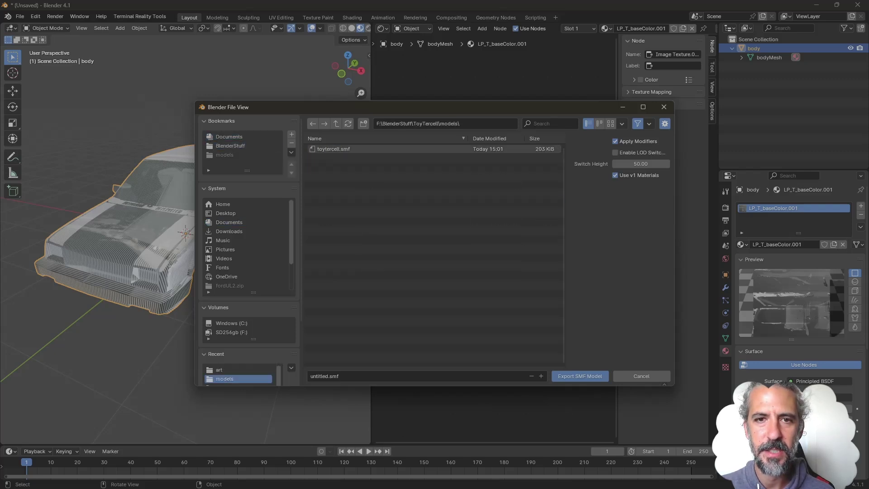
click(334, 149)
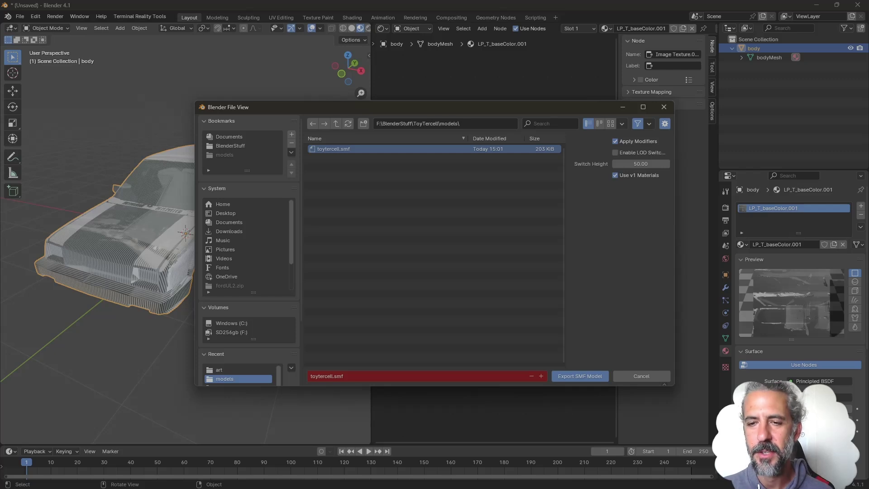
click(580, 376)
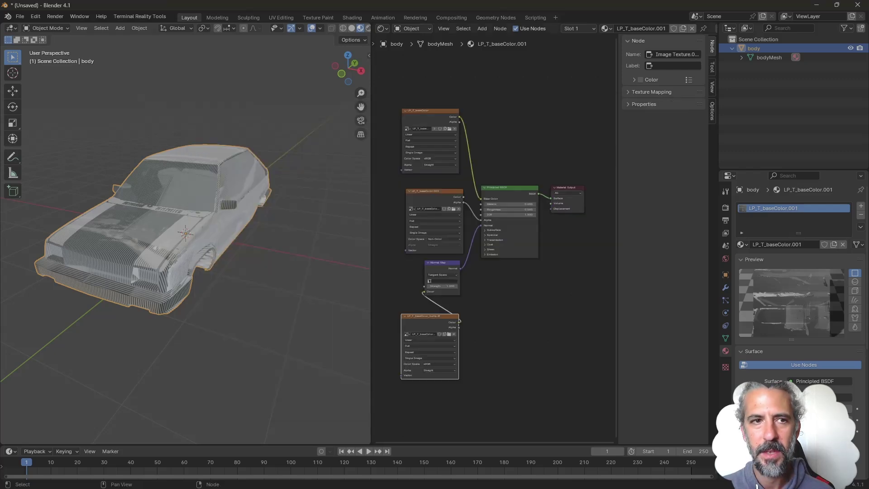
Step: Save the scene as toytercell.blend in the ToyotaCelica folder, overwriting the existing file
click(20, 16)
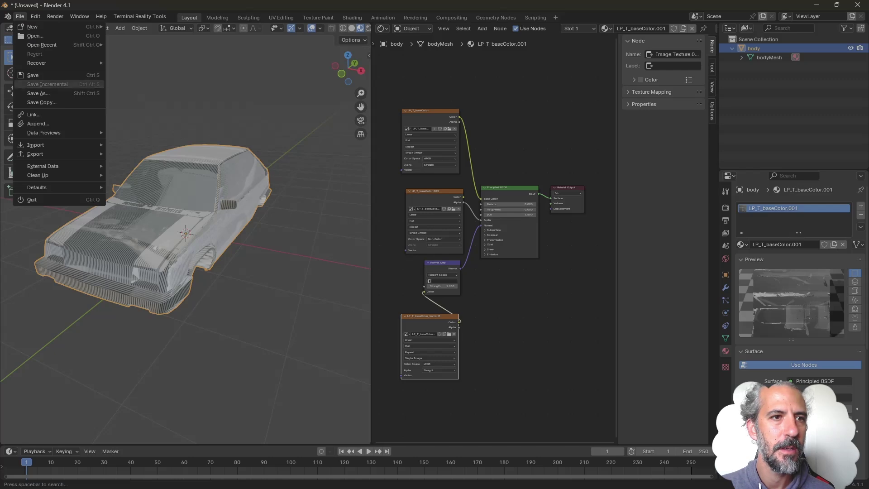
click(38, 93)
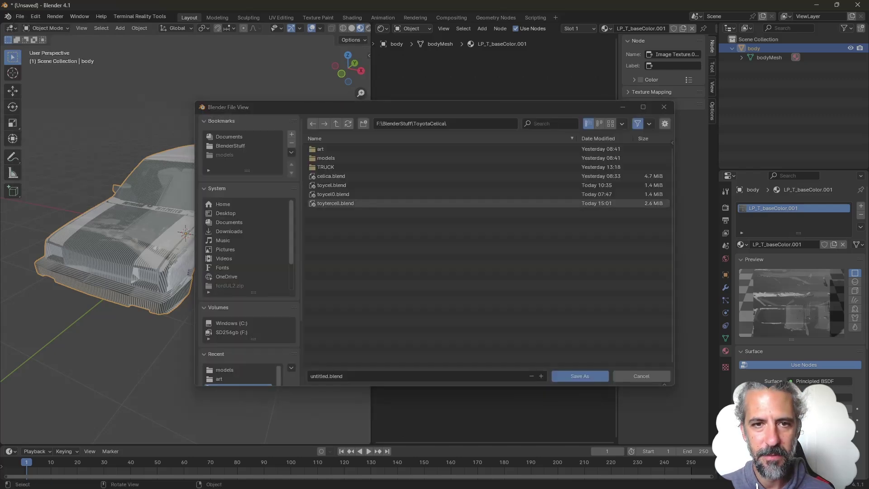
click(336, 203)
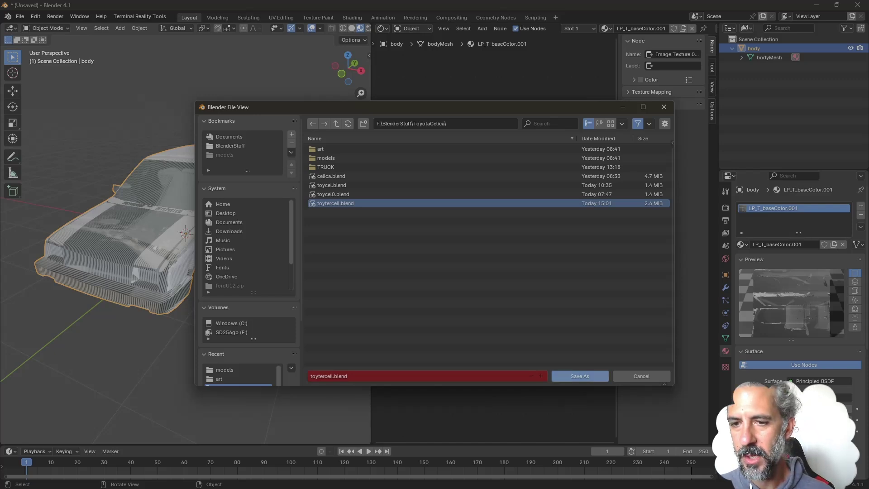
click(579, 376)
Step: Replace the Shader Editor with the Image Editor showing LP_T_baseColor_bump.tif, and view the car from slightly different angles
mouse_move(185, 234)
middle_down()
mouse_move(288, 233)
mouse_move(203, 233)
middle_up()
middle_drag(190, 271, 161, 272)
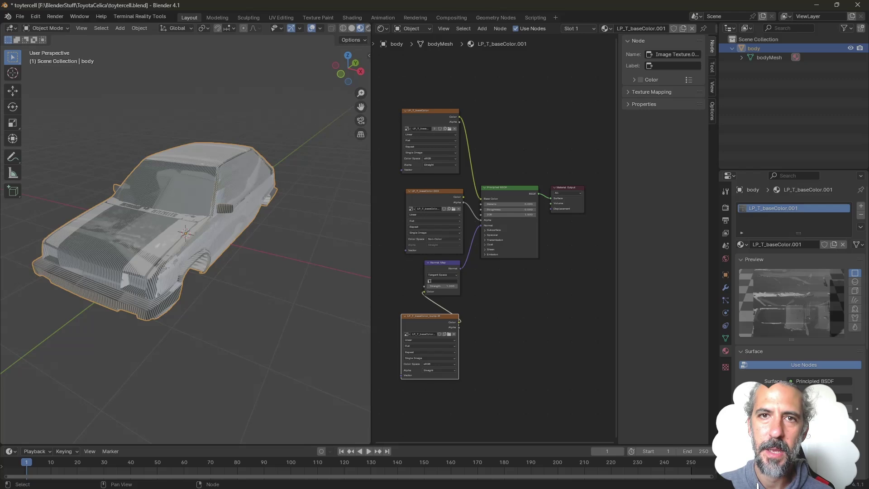
click(382, 28)
click(408, 72)
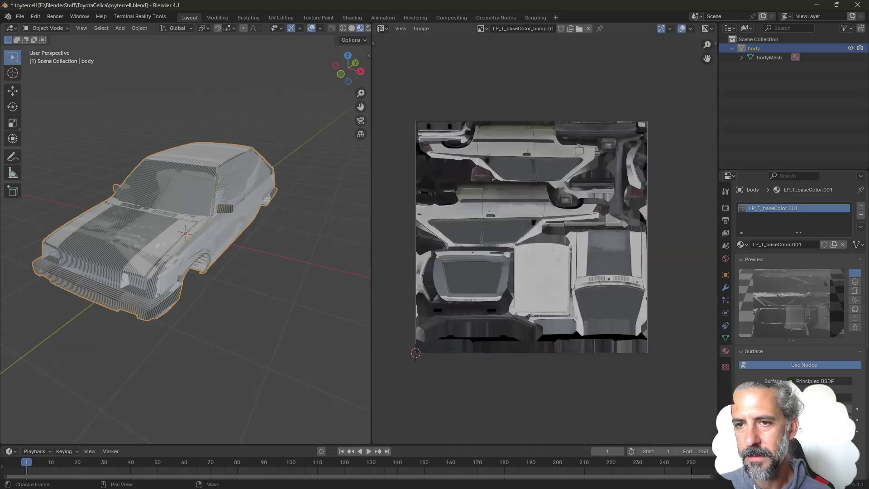
middle_drag(185, 234, 209, 230)
middle_drag(136, 269, 118, 268)
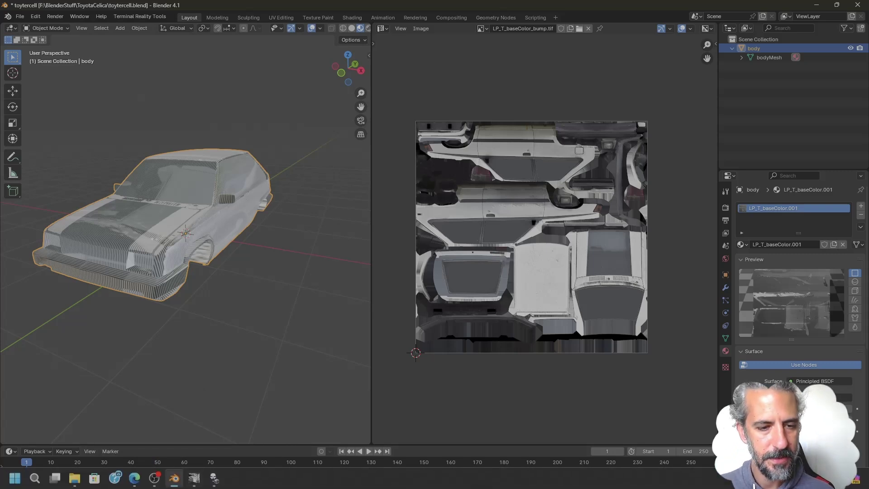
Step: Switch to File Explorer and check the contents of the truck folder inside ToyTercell
click(74, 477)
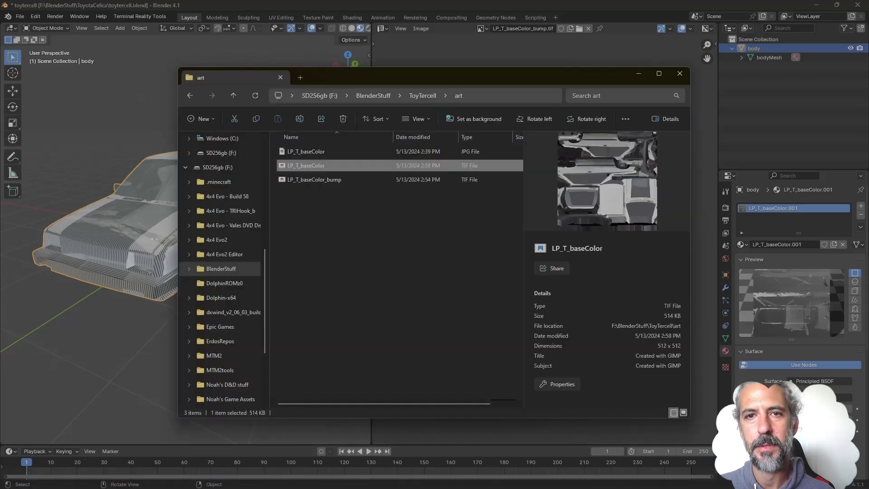
drag(401, 80, 503, 81)
click(523, 96)
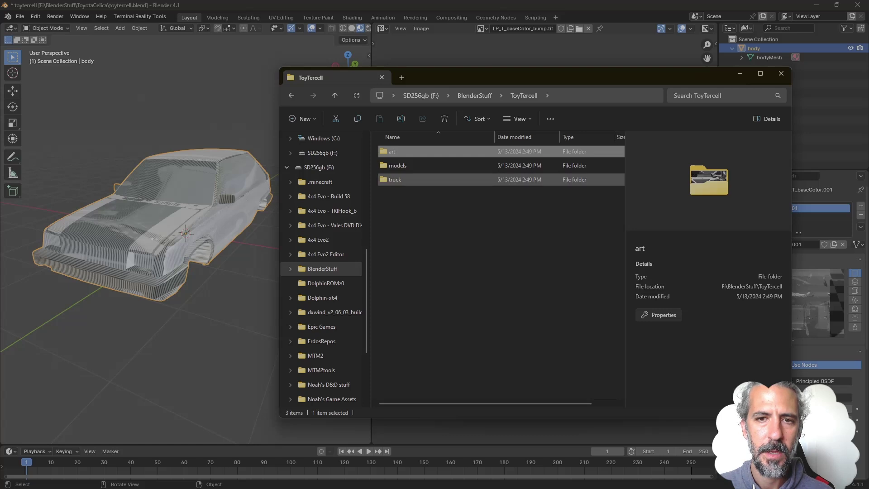
double_click(395, 179)
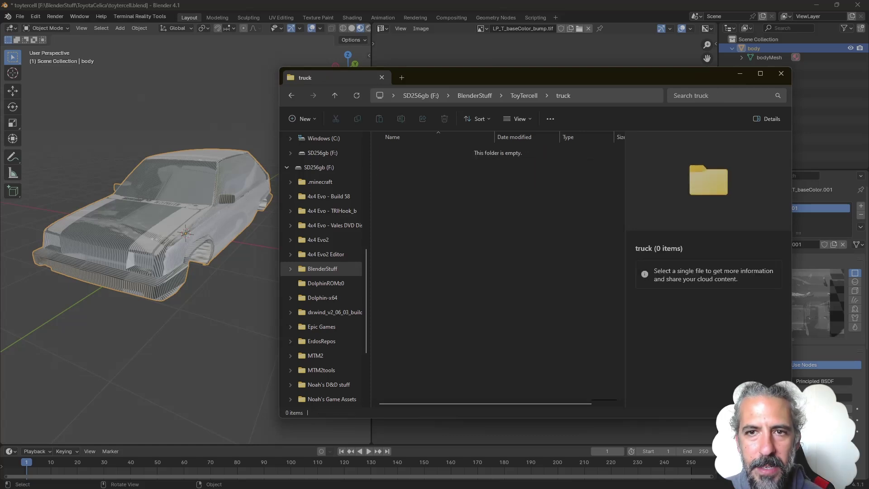
key(ctrl+l)
key(Escape)
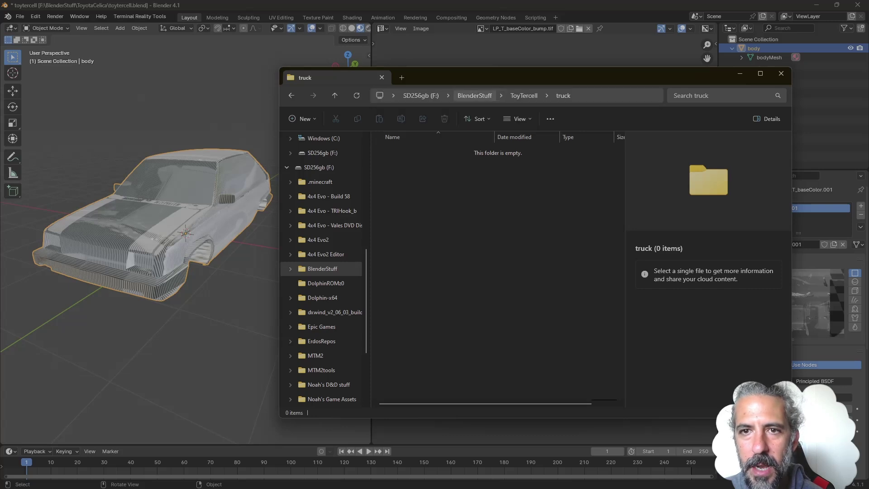
Step: Open FordWRC from the BlenderStuff folder in a separate window, arrange both windows, and enter FordWRC's TRUCK folder
click(474, 95)
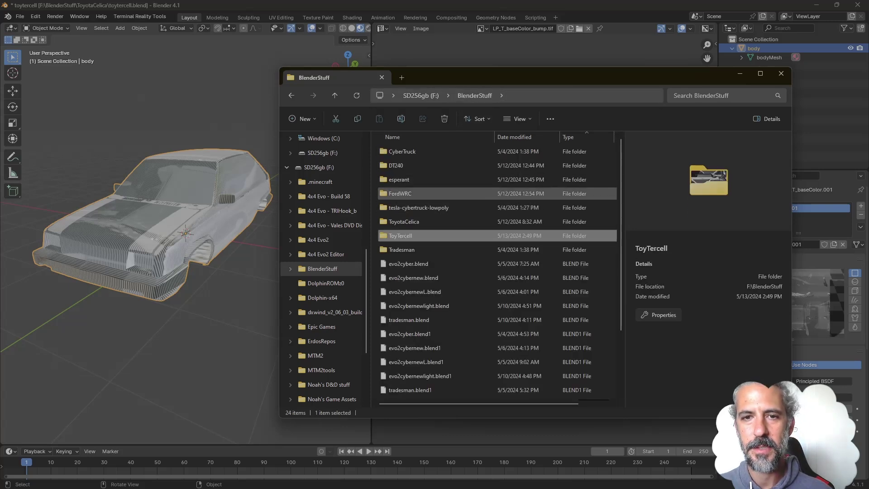
click(400, 193)
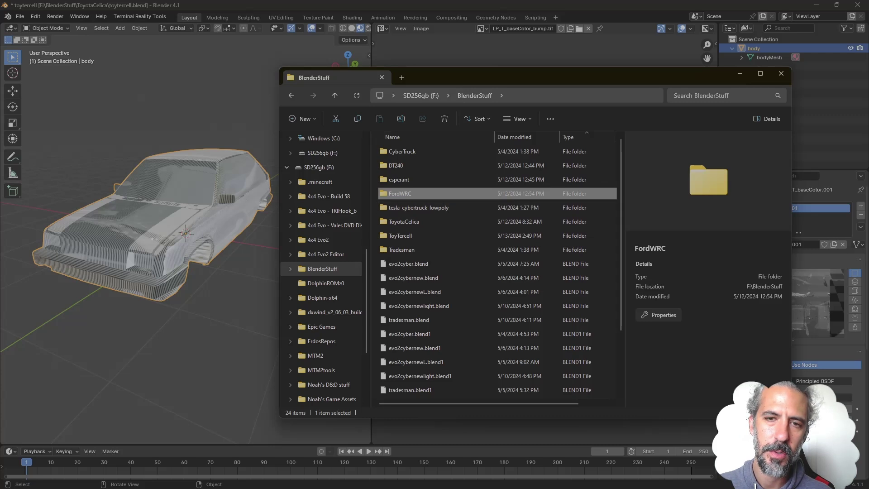
right_click(436, 196)
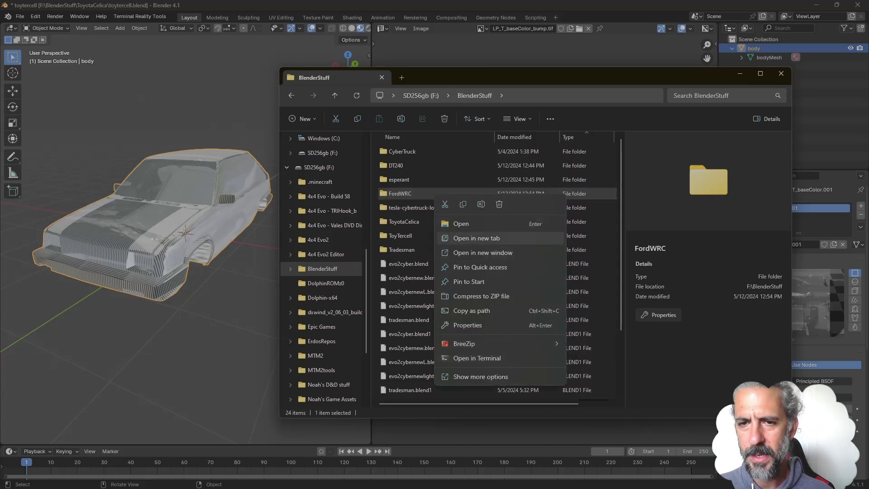
click(482, 252)
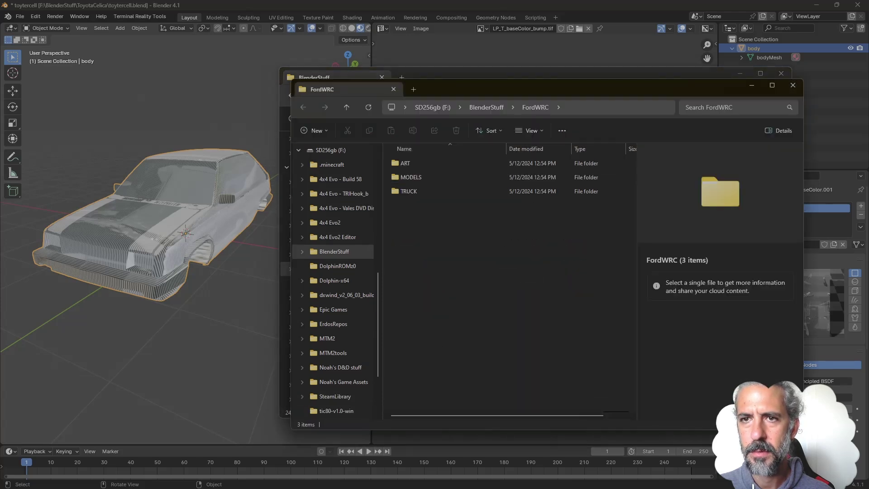
drag(553, 75, 419, 34)
drag(667, 89, 703, 107)
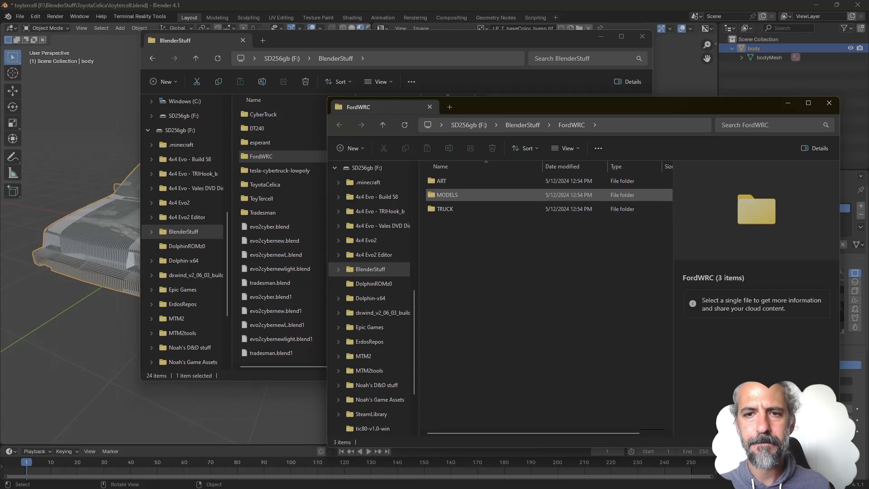
double_click(445, 209)
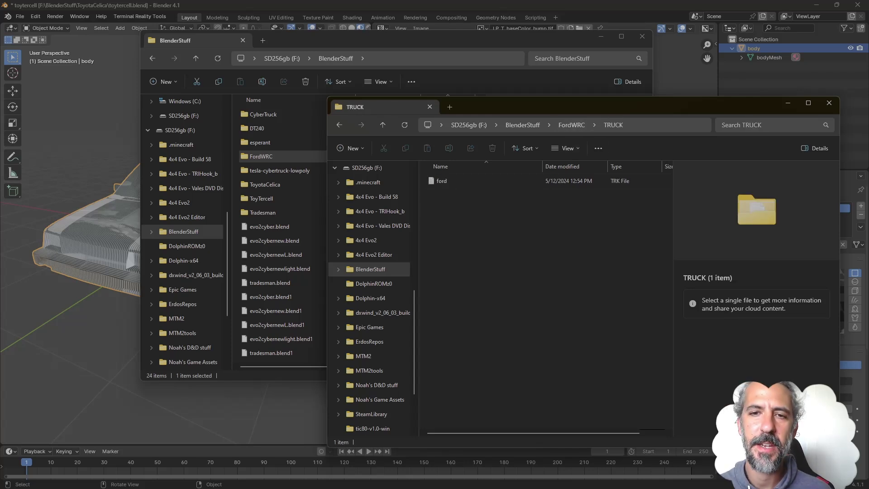
Step: Open the ford TRK file in Notepad to inspect its truck parameters, and close it without changes
click(441, 181)
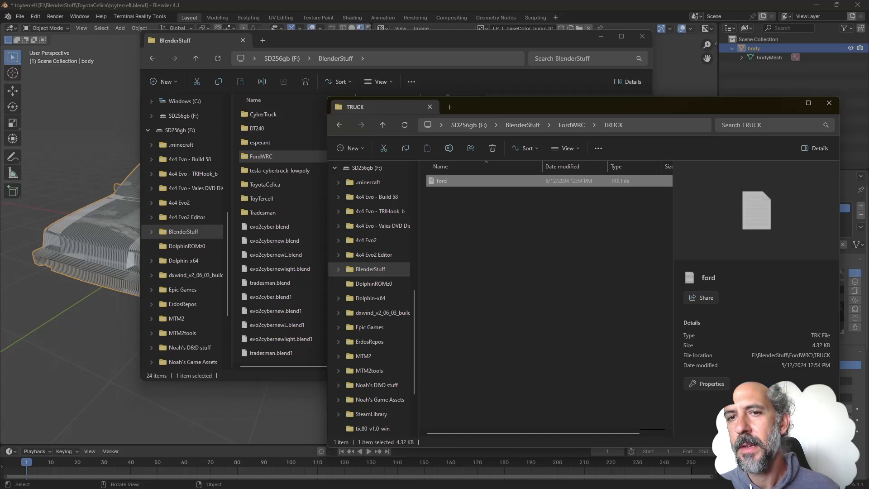
right_click(481, 182)
mouse_move(513, 227)
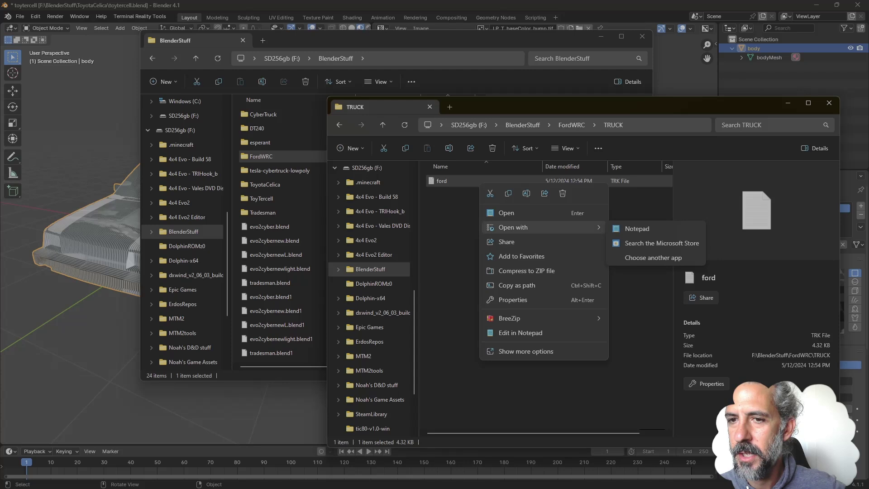
click(453, 226)
double_click(481, 181)
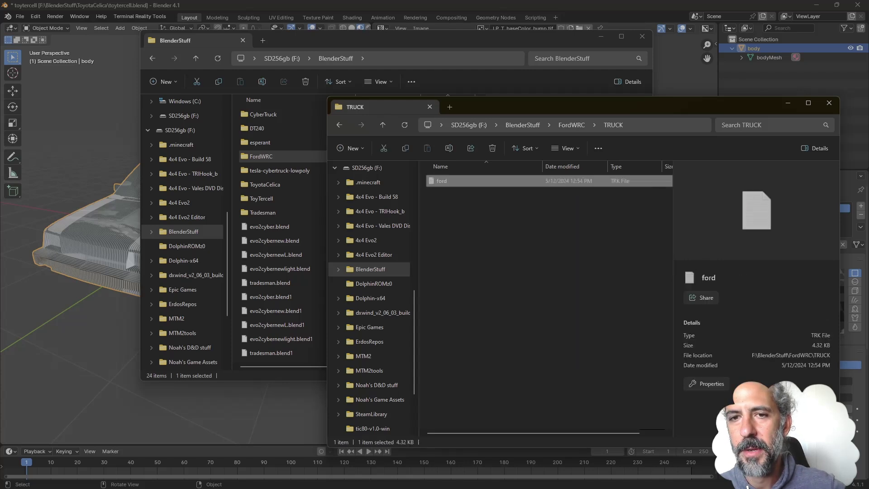
drag(476, 67, 611, 149)
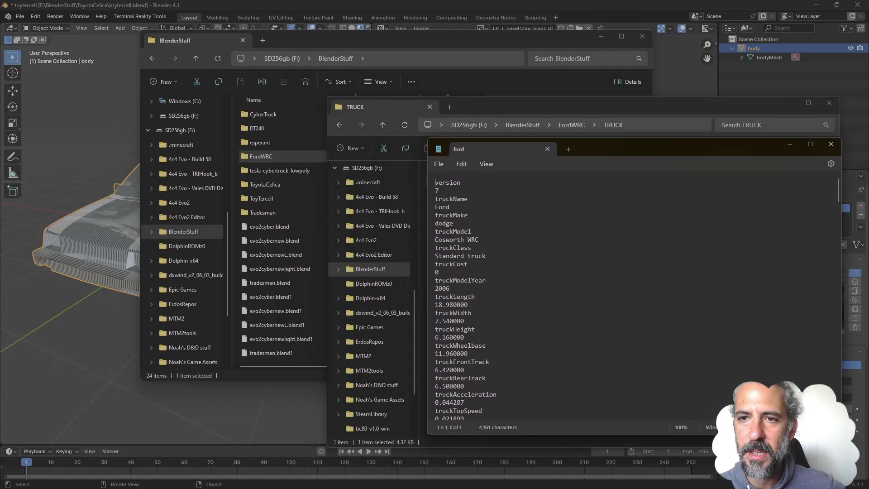
drag(611, 149, 608, 170)
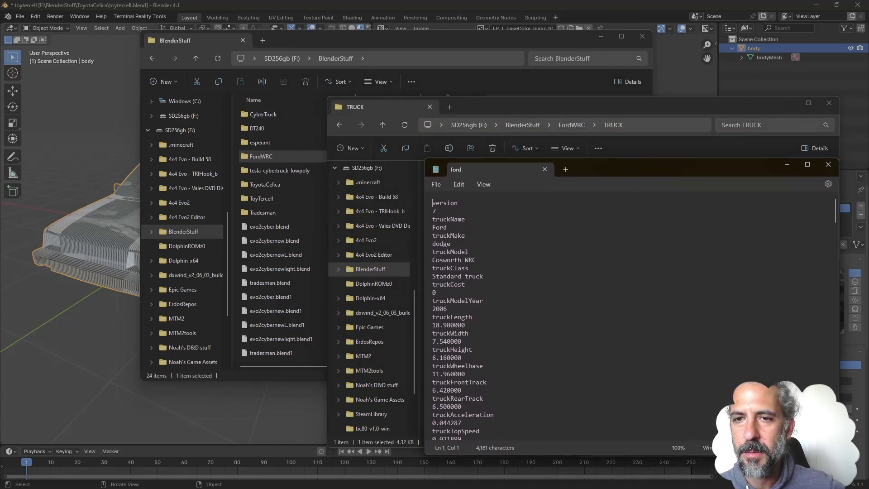
click(545, 170)
click(545, 213)
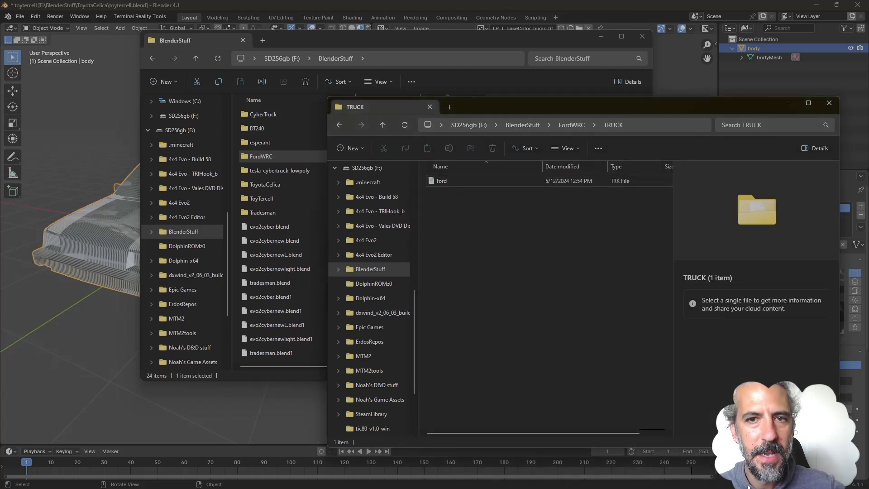
Step: Space the two File Explorer windows further apart and open ToyTercell's truck folder in the BlenderStuff window
drag(476, 106, 481, 120)
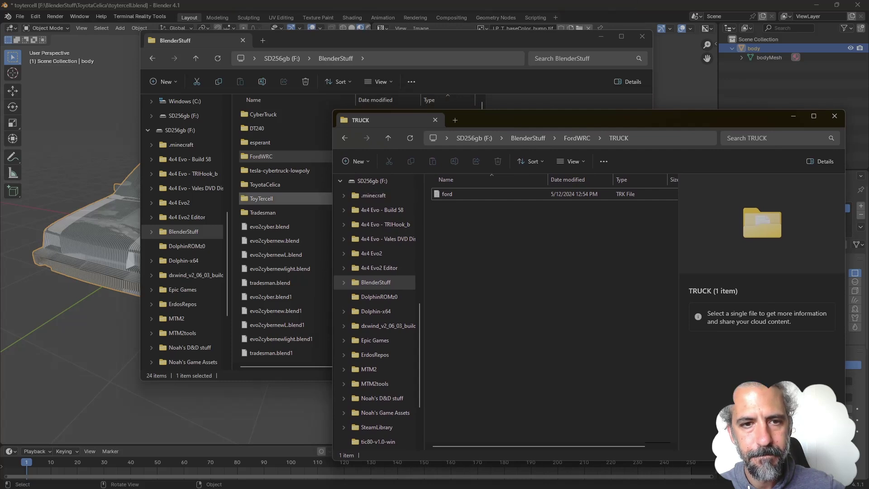
drag(295, 39, 263, 36)
click(650, 217)
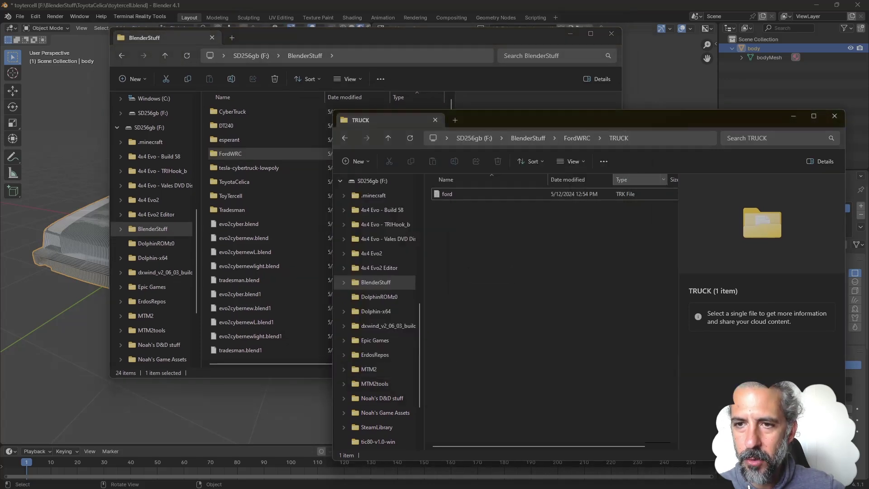
click(231, 196)
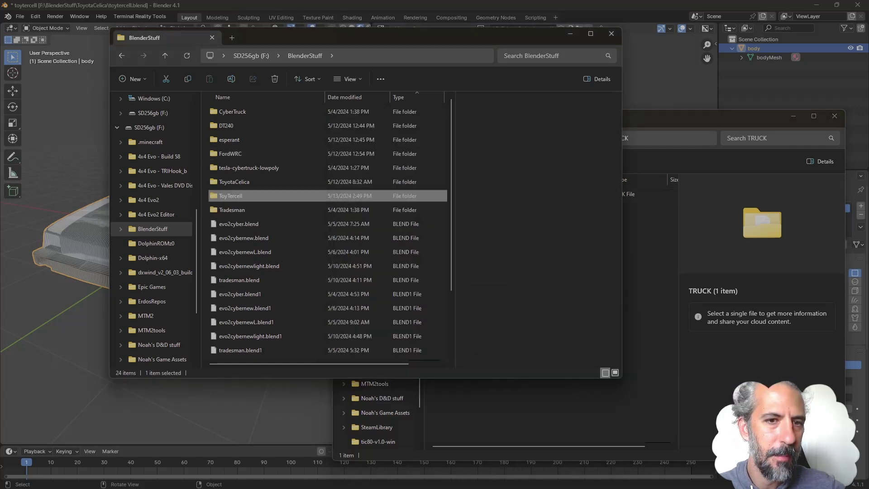
double_click(231, 196)
double_click(225, 140)
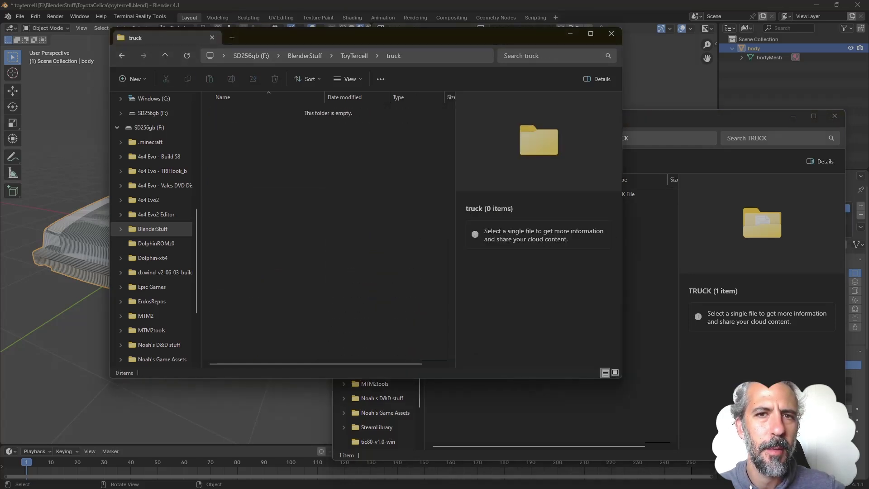
Step: Copy the ford TRK file from FordWRC's TRUCK folder into ToyTercell's truck folder and rename the copy as toytercell
click(650, 218)
drag(499, 196, 231, 142)
key(F2)
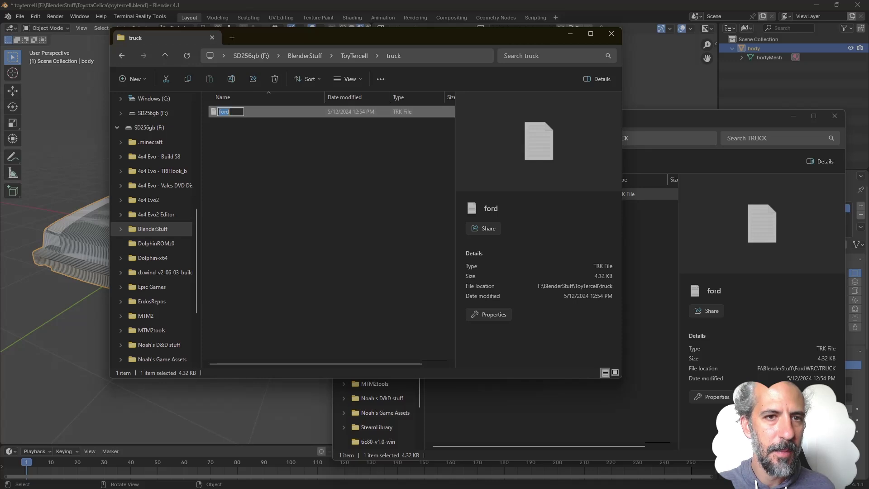
text(toytercell)
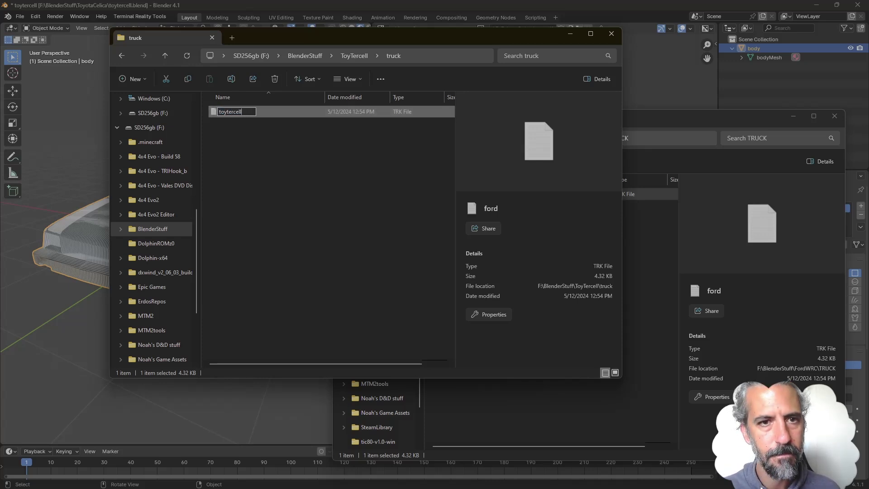
key(Return)
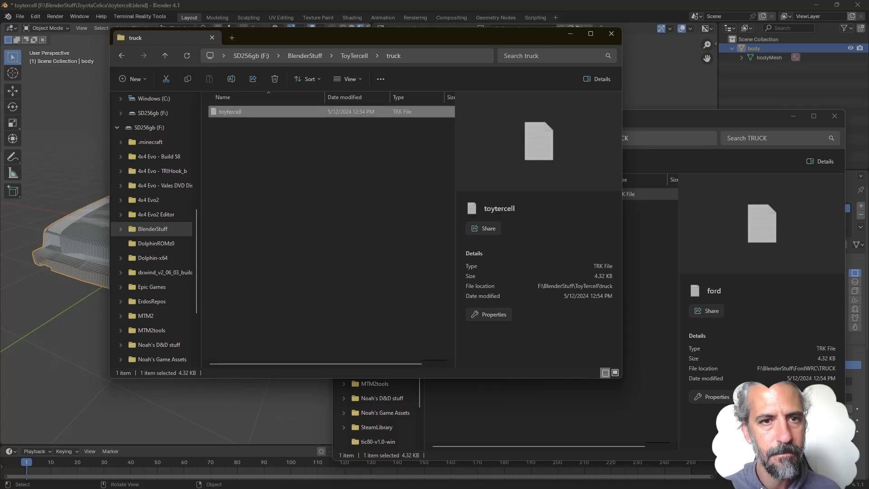
key(Escape)
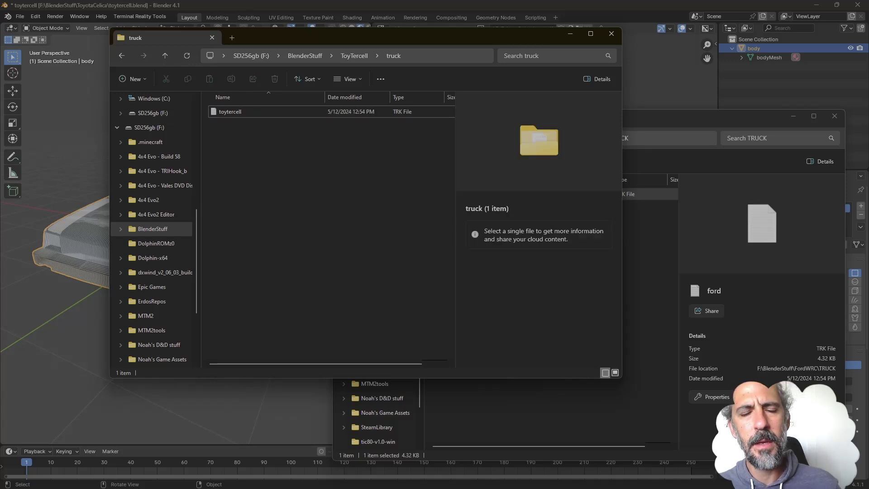
Step: Open the toytercell TRK file in Notepad, close the FordWRC File Explorer window, and reposition the Notepad window
double_click(230, 111)
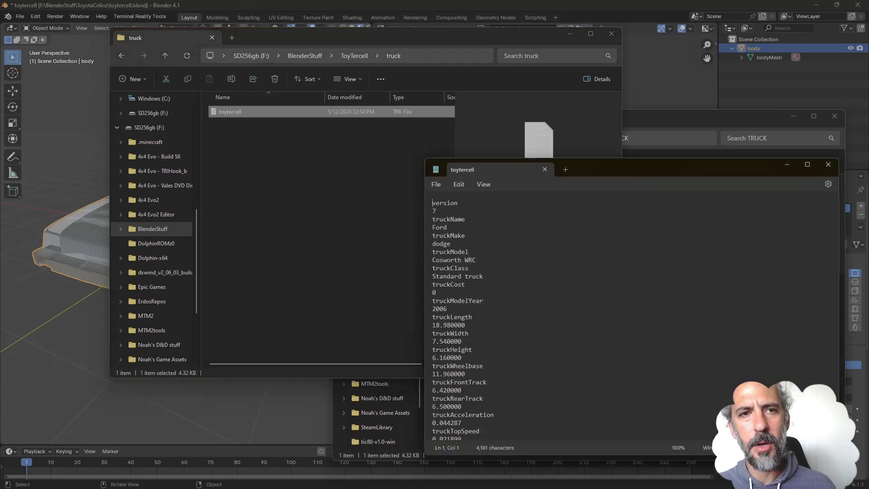
drag(706, 168, 461, 149)
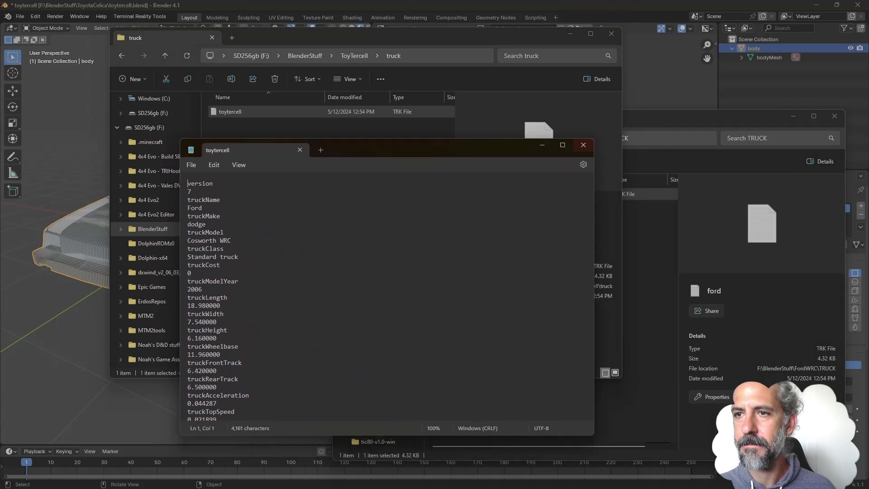
click(656, 118)
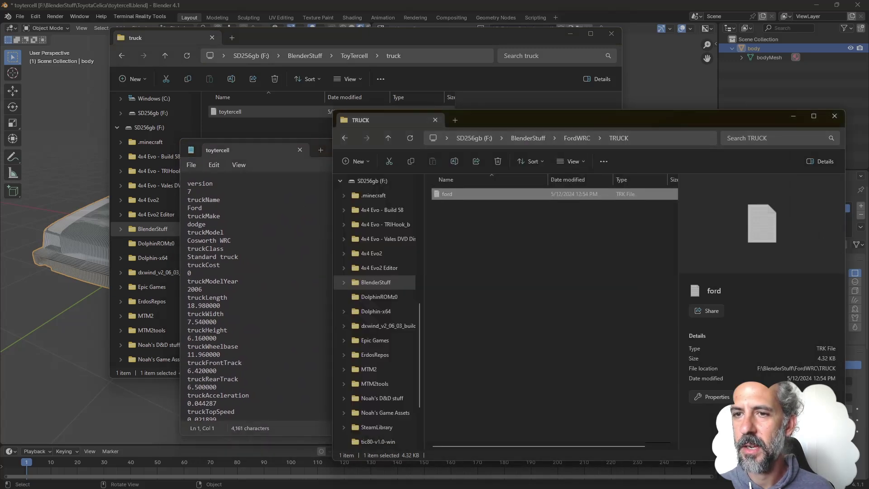
click(833, 116)
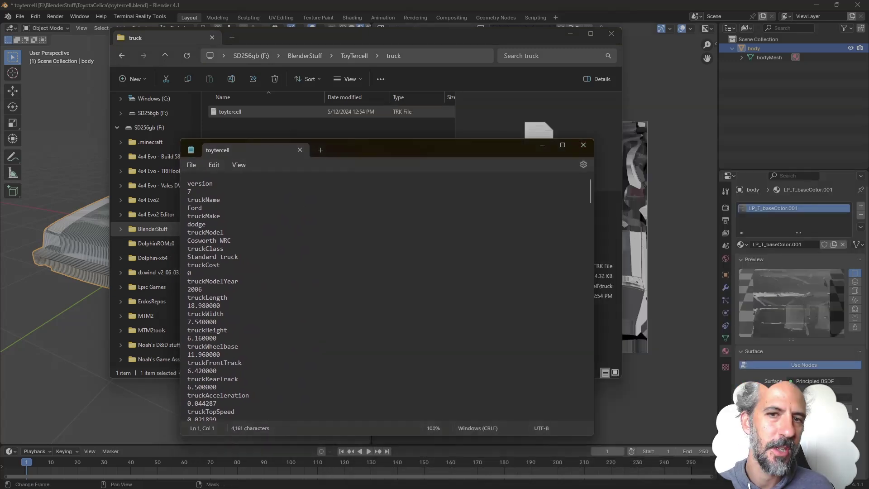
drag(383, 151, 448, 104)
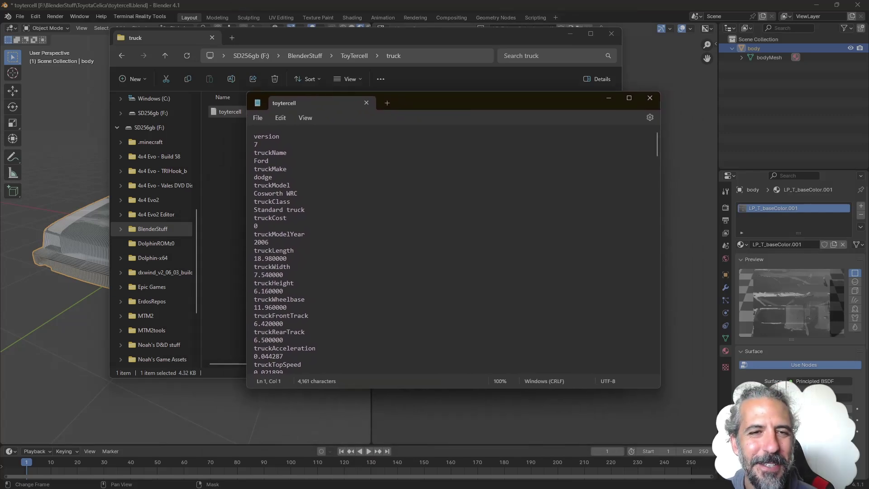
Step: Set truckName to Toyota Tercell and truckMake to toyota in the toytercell truck file
triple_click(270, 161)
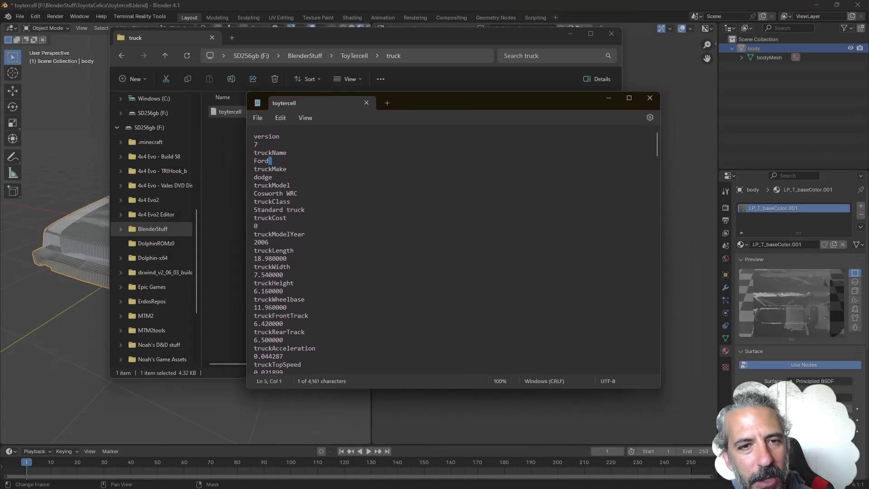
text(T)
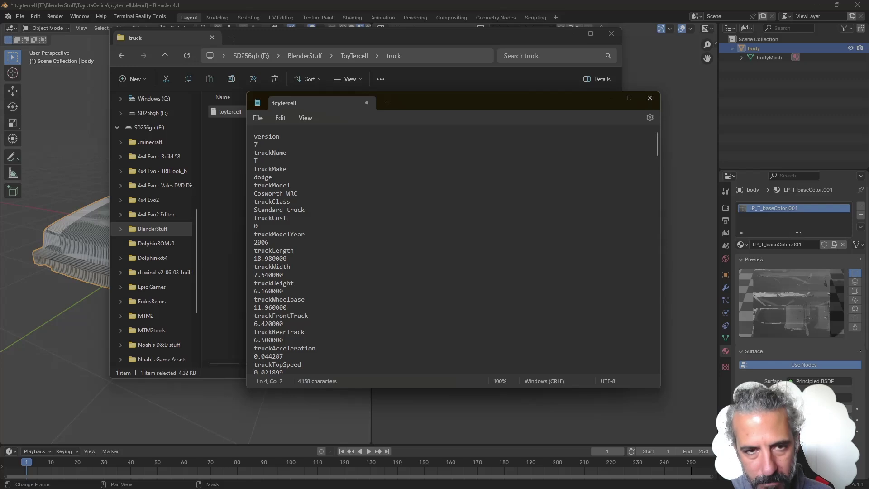
text(oyota)
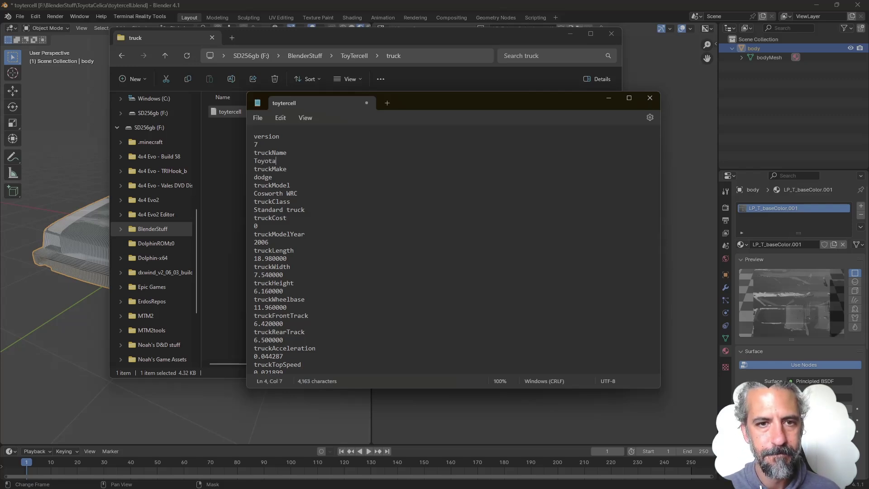
text( Tercell)
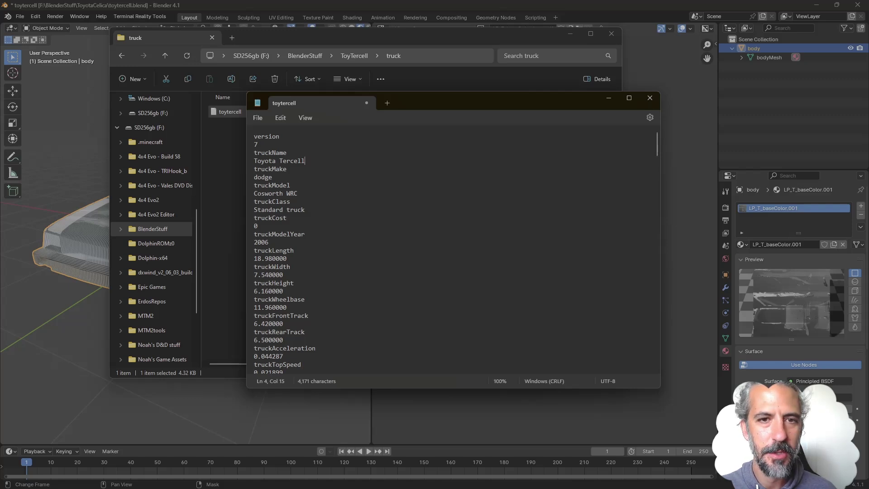
drag(272, 177, 275, 177)
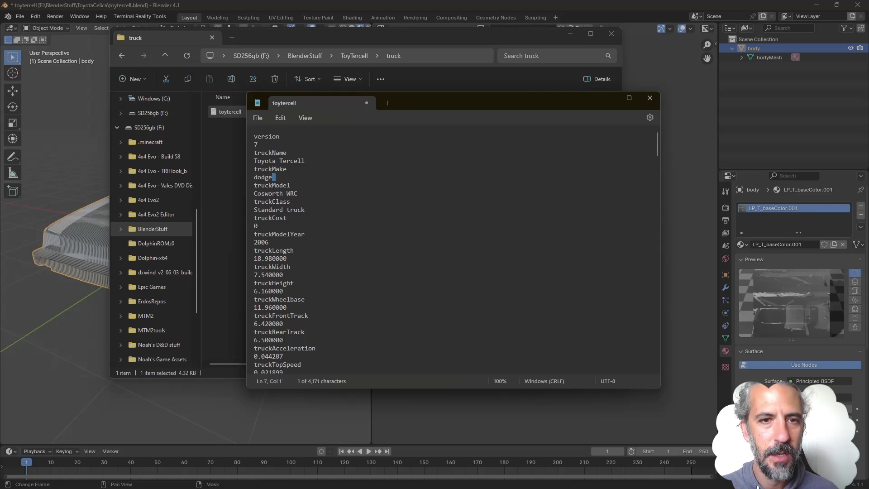
key(shift+Home)
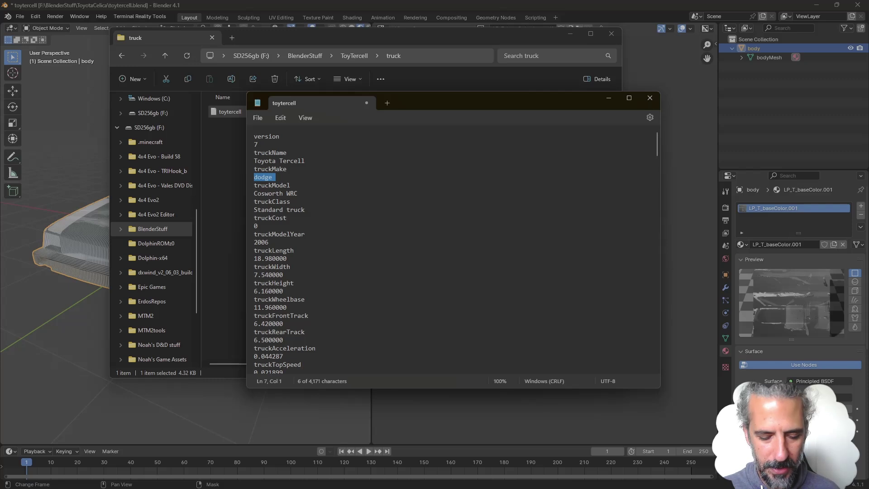
text(toyota)
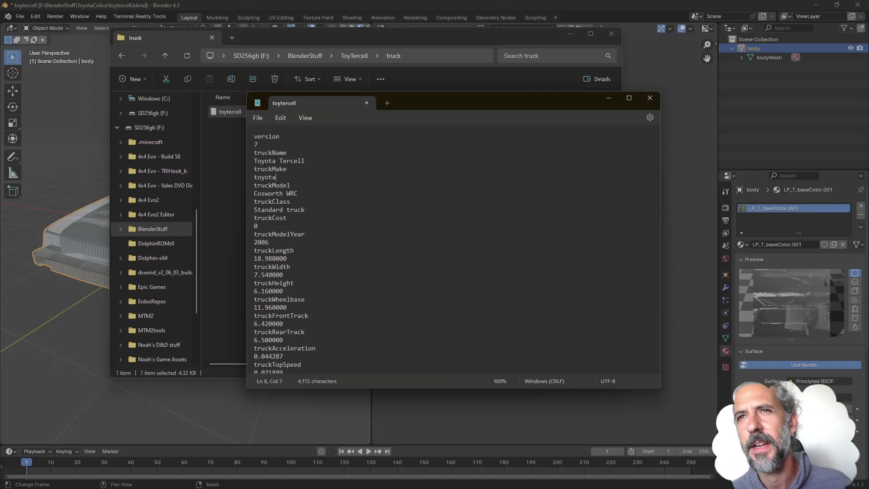
double_click(265, 177)
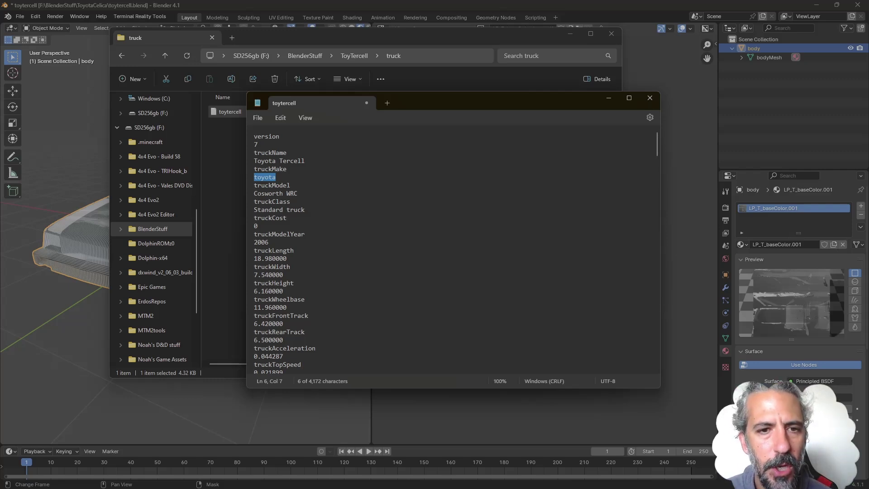
Step: Try a truckCost of -100000 and restore it to 0
triple_click(295, 210)
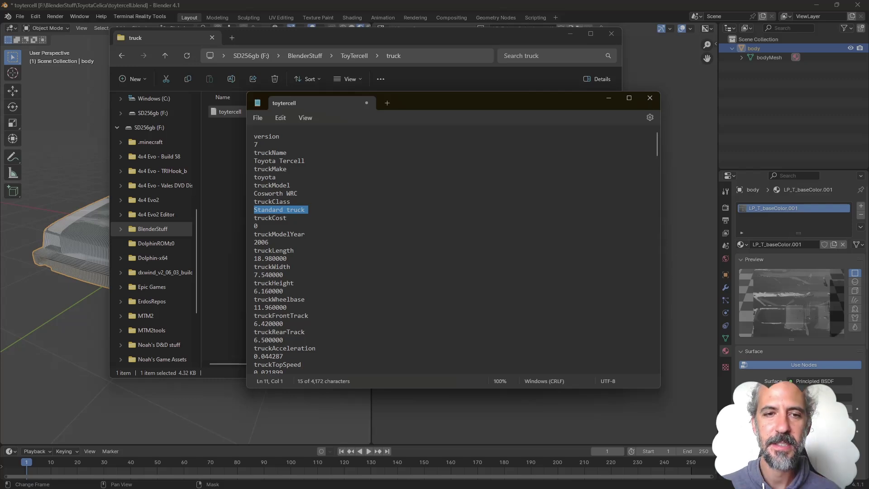
click(258, 226)
key(BackSpace)
text(-100000)
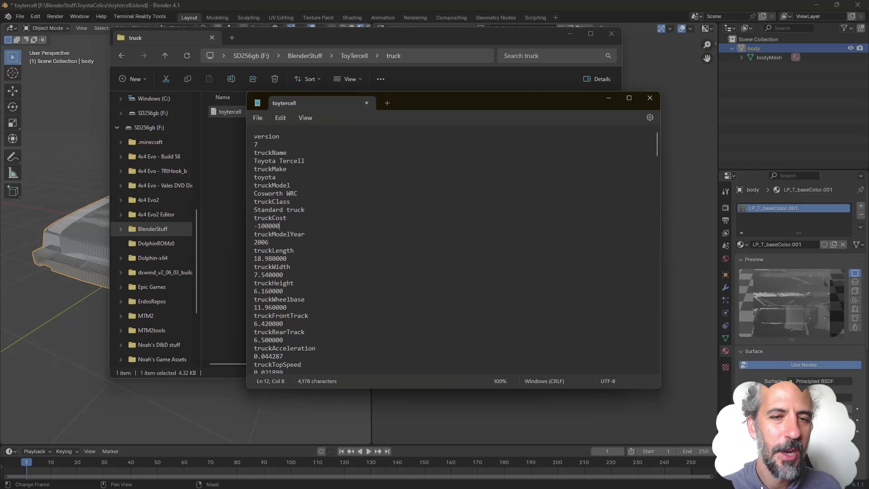
triple_click(267, 226)
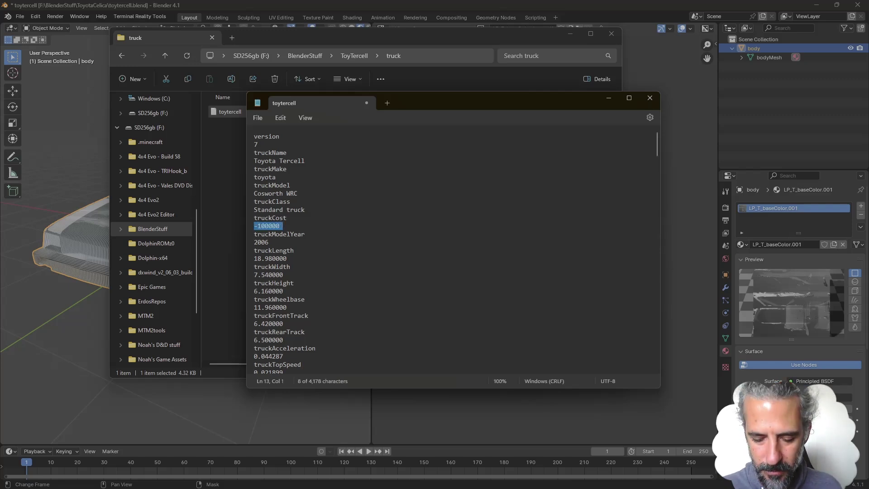
text(0)
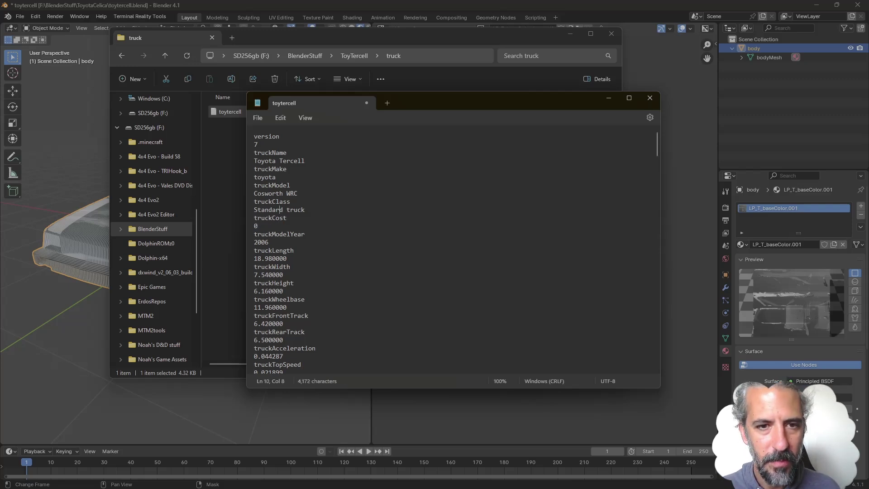
Step: Replace the truckClass value with custom, keeping it on its own line above truckCost
key(Home)
key(shift+Down)
key(Return)
key(Up)
text(Custom)
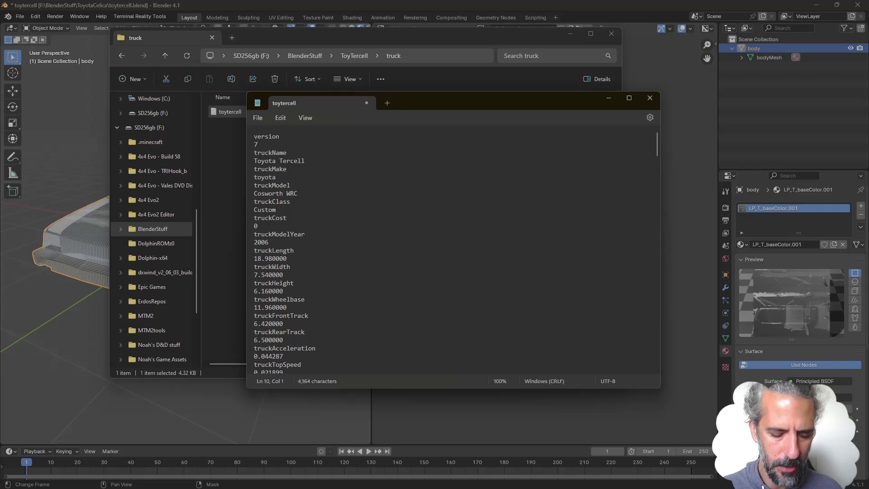
Step: Set truckModel to Tercell WRC
key(Up)
key(Up)
key(Home)
key(ctrl+shift+Right)
key(ctrl+shift+Right)
key(ctrl+shift+Right)
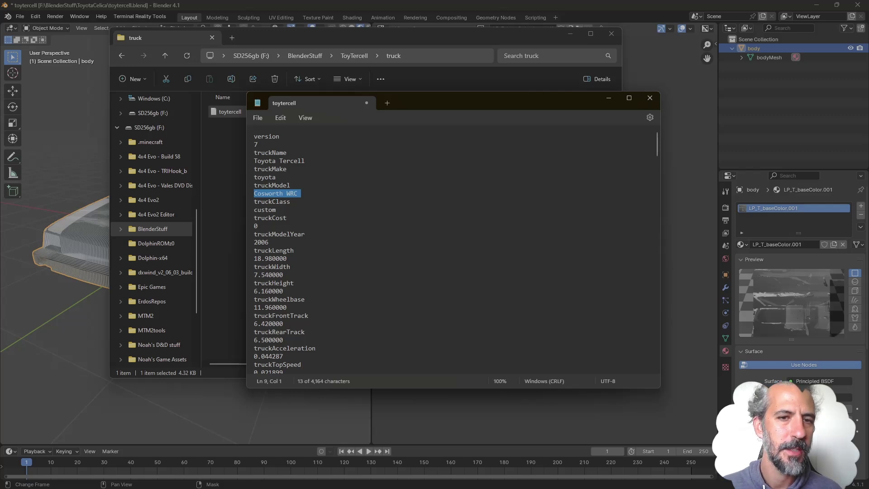
text(Tercell )
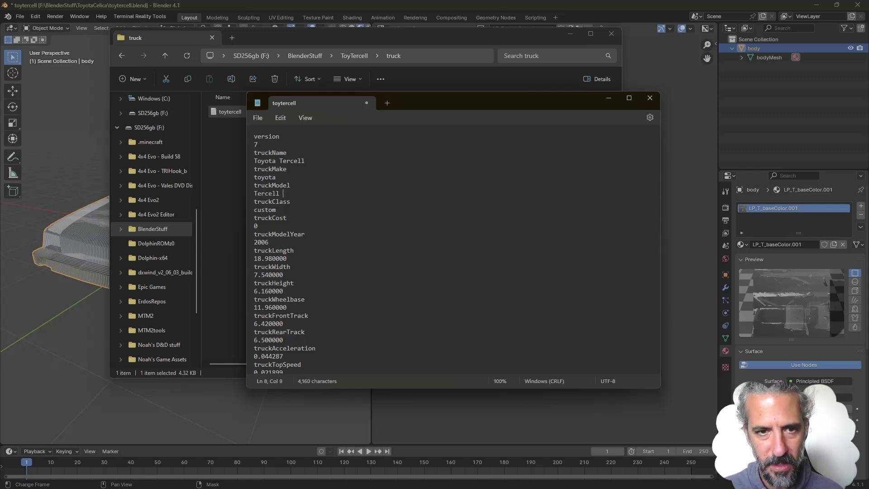
text(WRC)
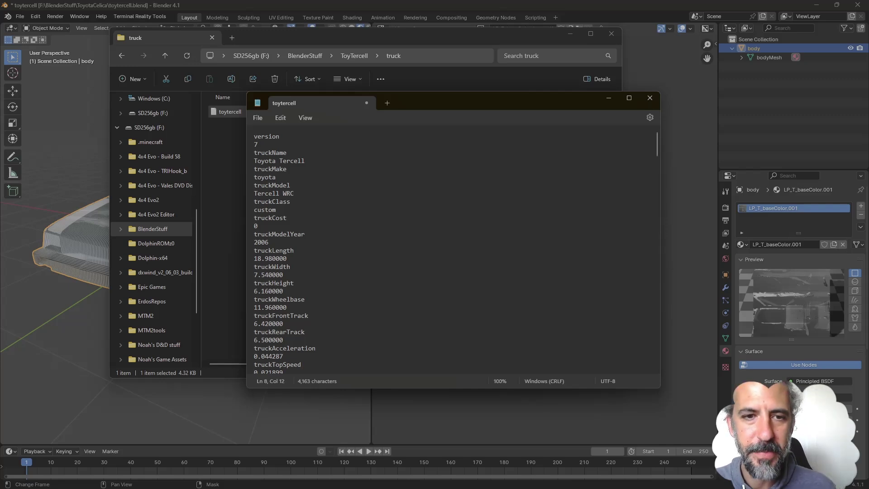
Step: Set truckModelYear to 1987
double_click(265, 243)
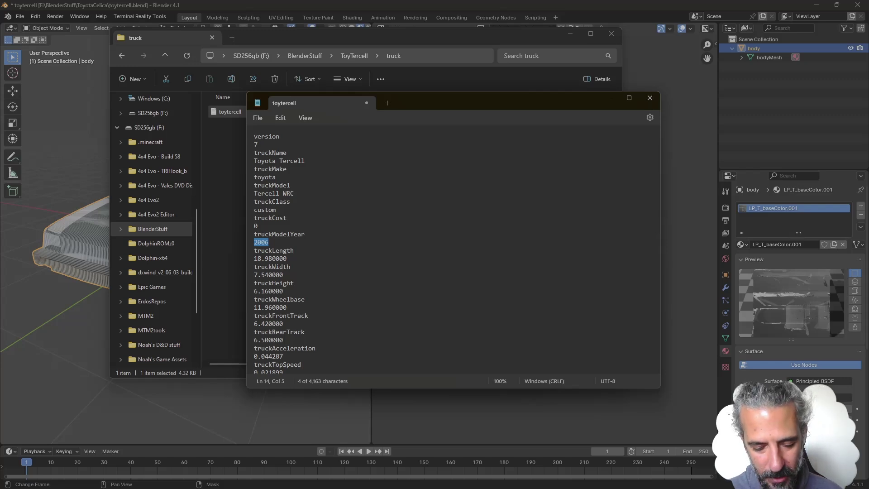
text(19878)
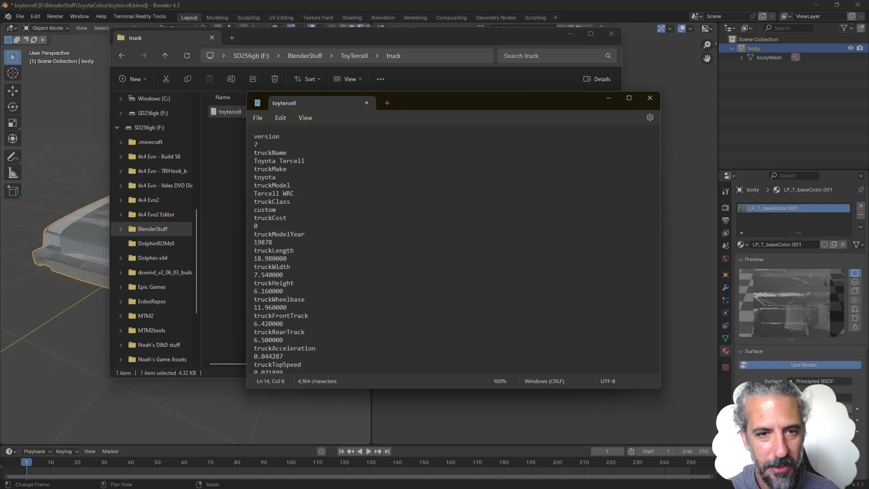
key(BackSpace)
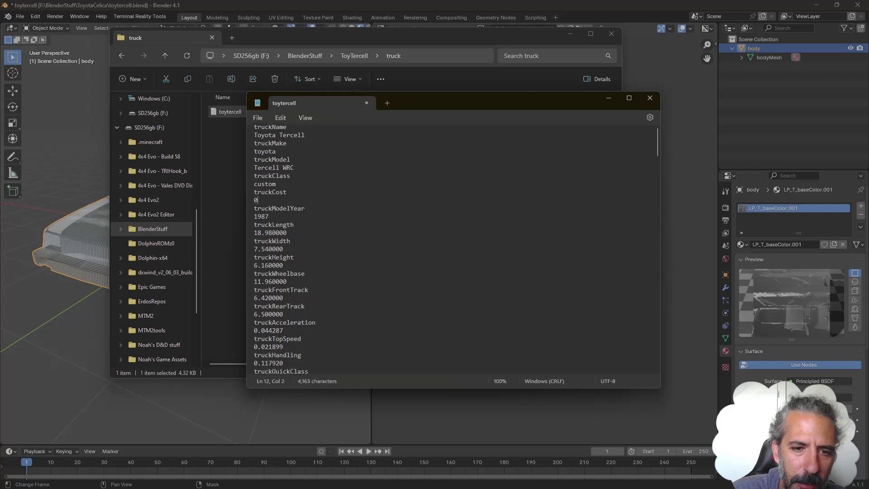
Step: Set truckModelBaseName to toytercell so the truck file references the new car model
scroll(453, 249, down, 4)
scroll(452, 249, down, 3)
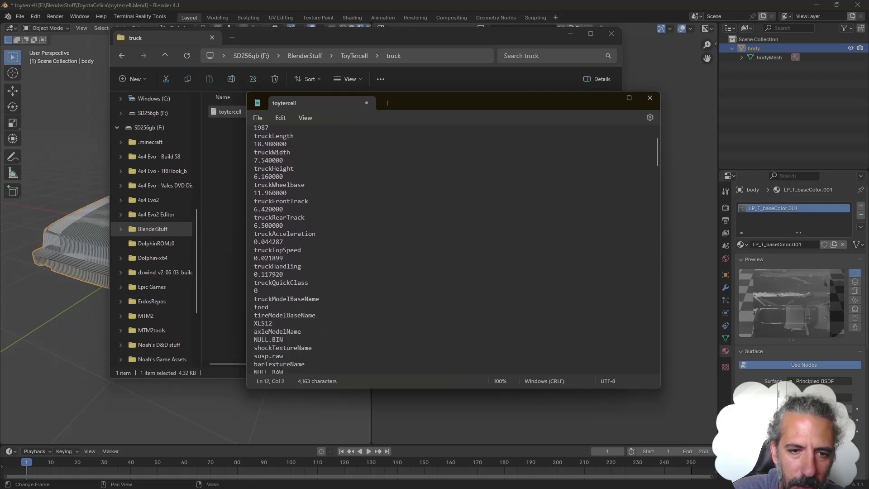
double_click(286, 252)
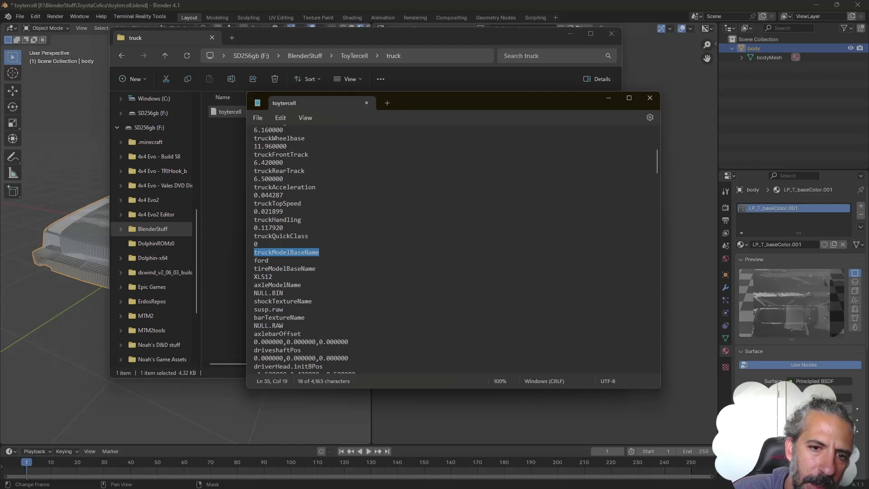
triple_click(270, 260)
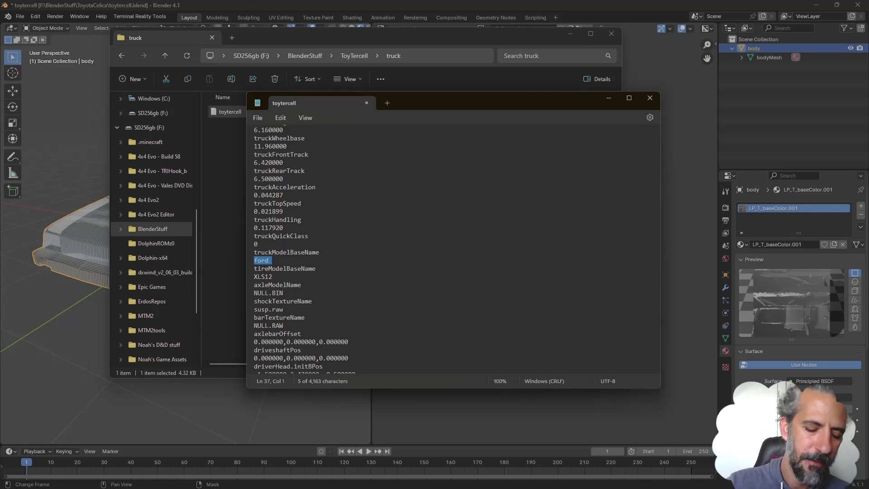
text(toytercell)
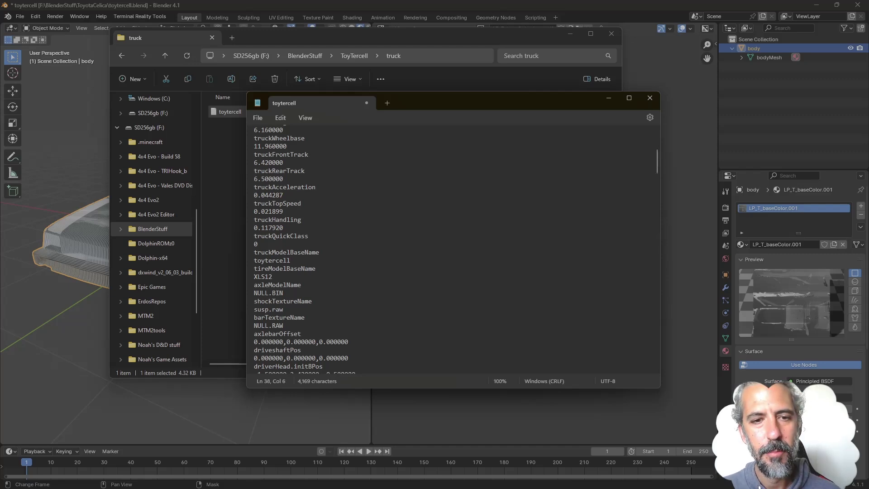
Step: Examine the tireModelBaseName entry and review the truck parameters above it
triple_click(272, 277)
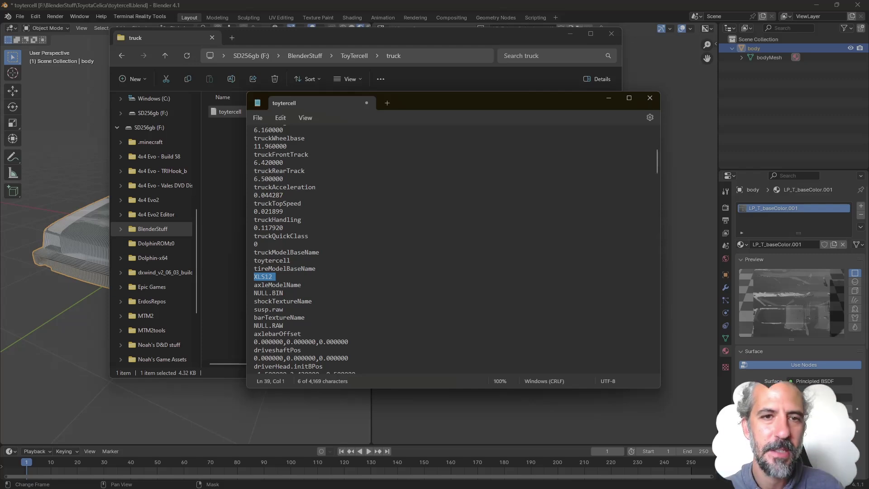
scroll(453, 249, up, 1)
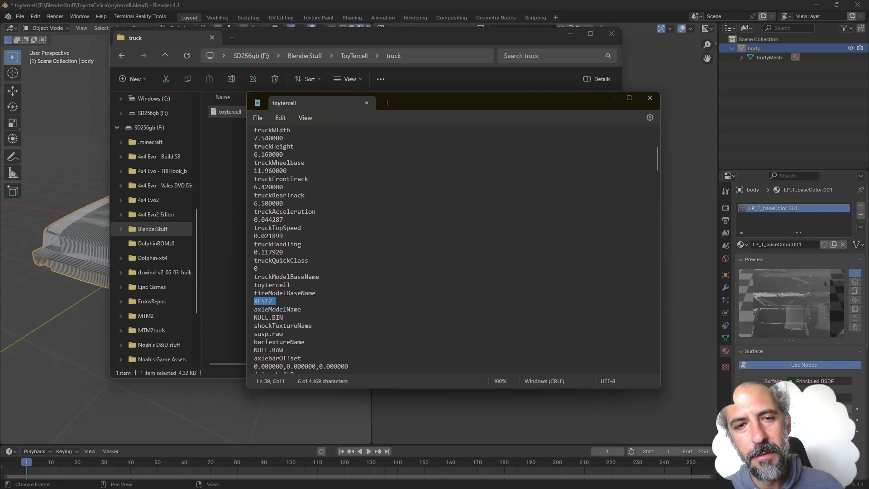
scroll(453, 249, up, 3)
scroll(453, 249, down, 3)
scroll(453, 249, up, 5)
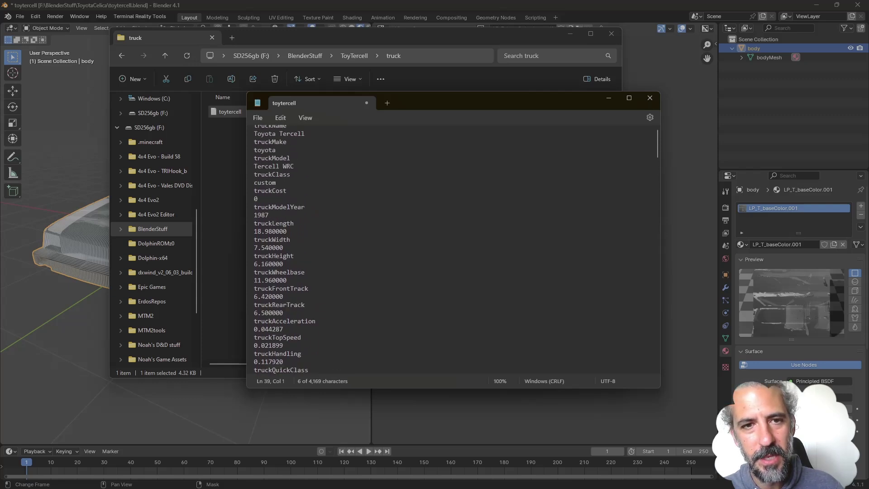
Step: Review the truckModelBaseName and tireModelBaseName entries, save the toytercell truck file and close it
scroll(452, 249, up, 1)
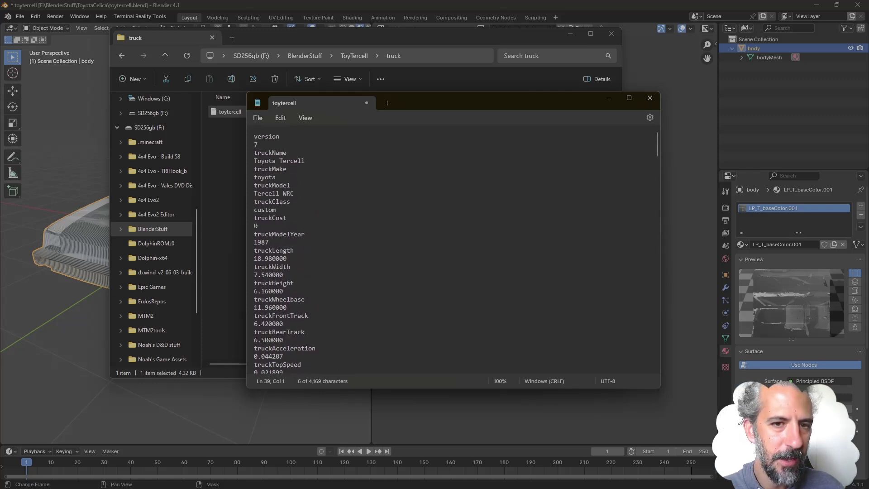
scroll(453, 249, down, 4)
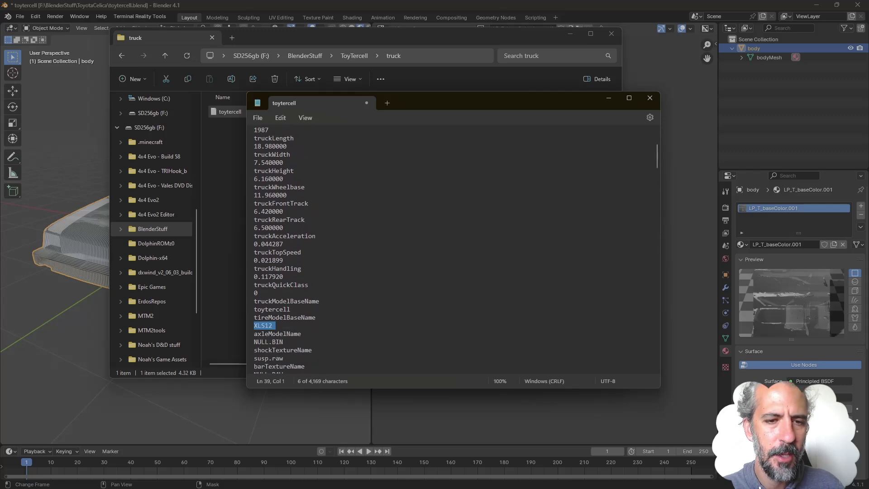
triple_click(271, 309)
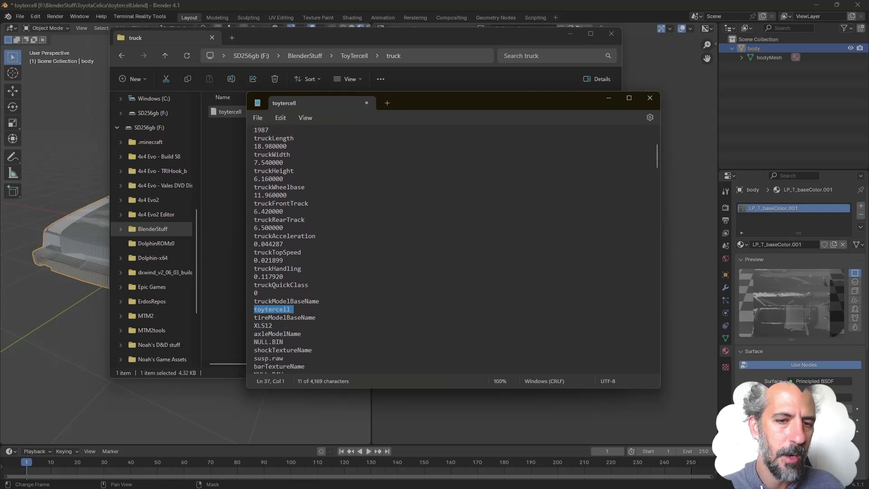
click(272, 325)
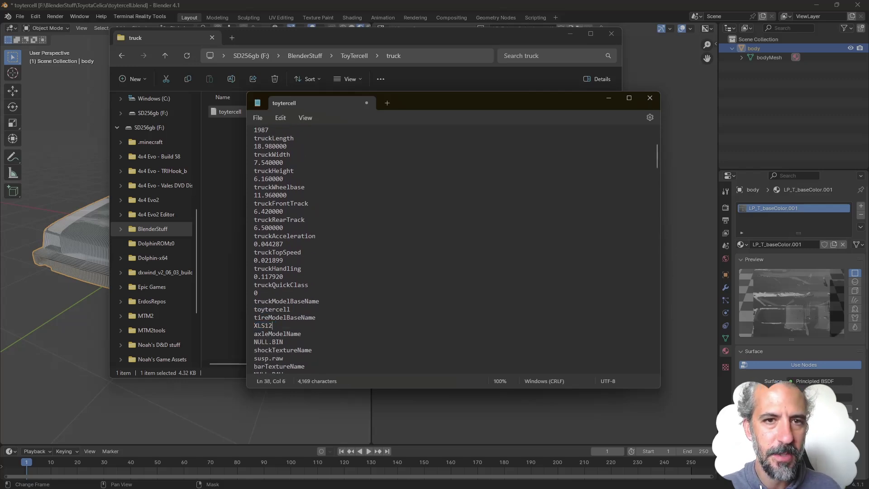
click(257, 117)
click(272, 178)
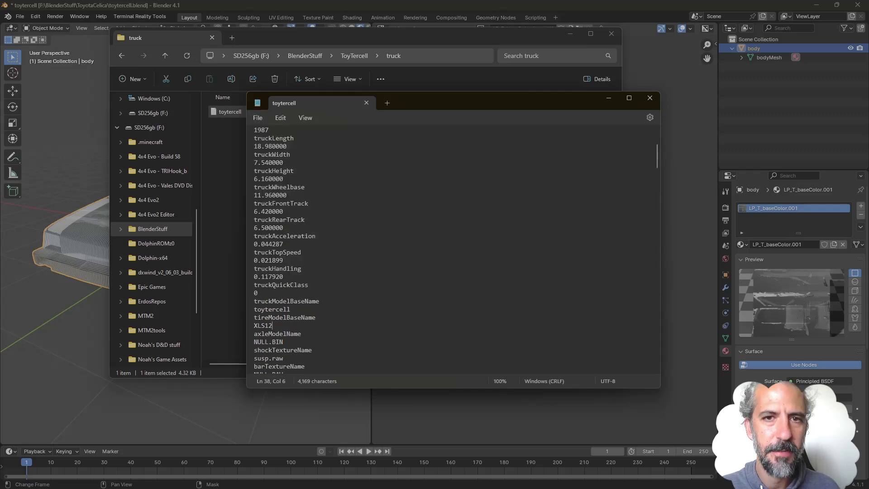
click(366, 103)
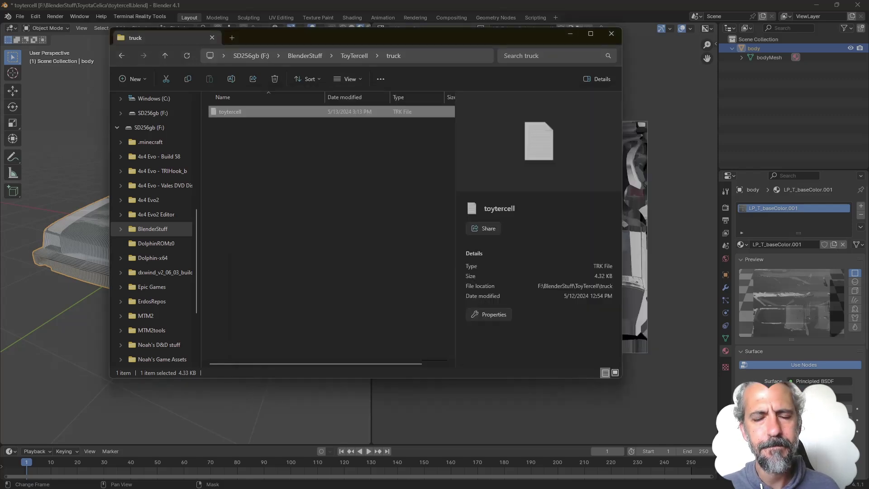
Step: Check the contents of ToyTercell's truck, models and art folders
click(354, 56)
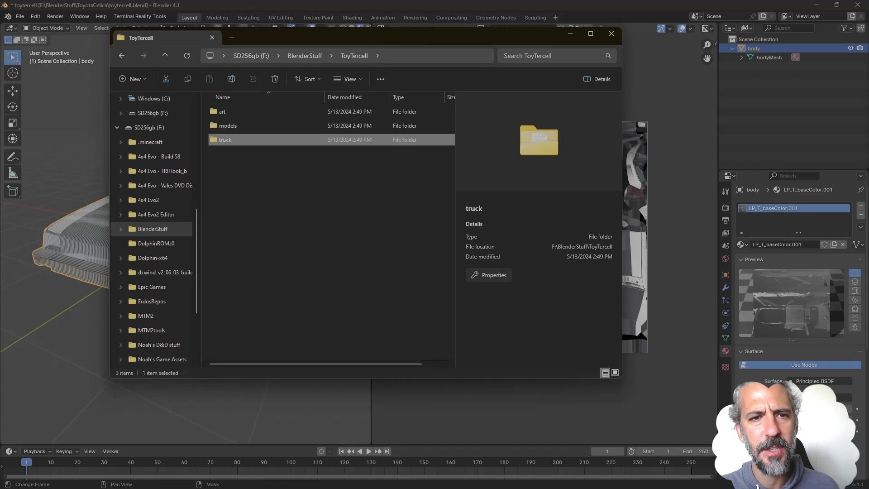
double_click(225, 139)
click(354, 55)
click(228, 125)
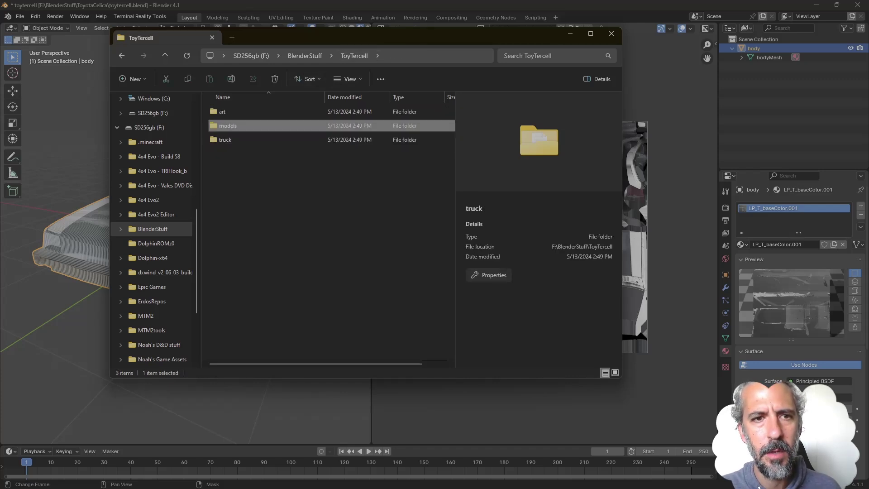
double_click(228, 125)
click(230, 111)
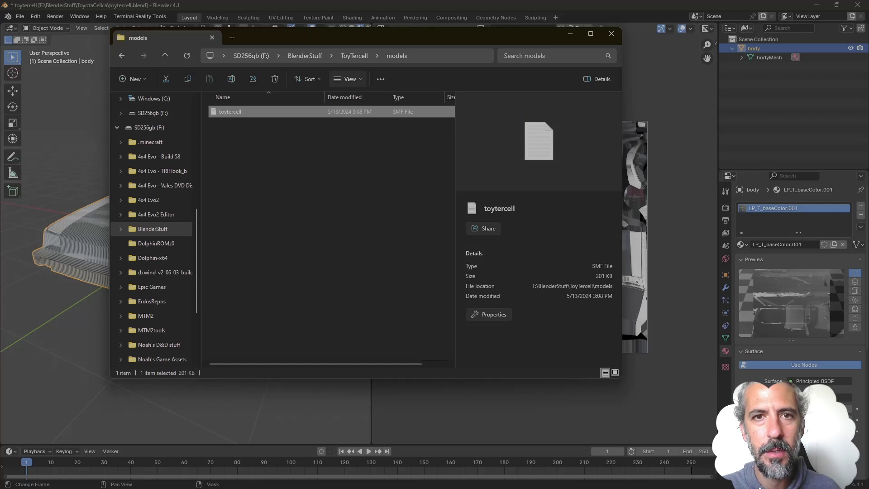
click(354, 55)
double_click(223, 111)
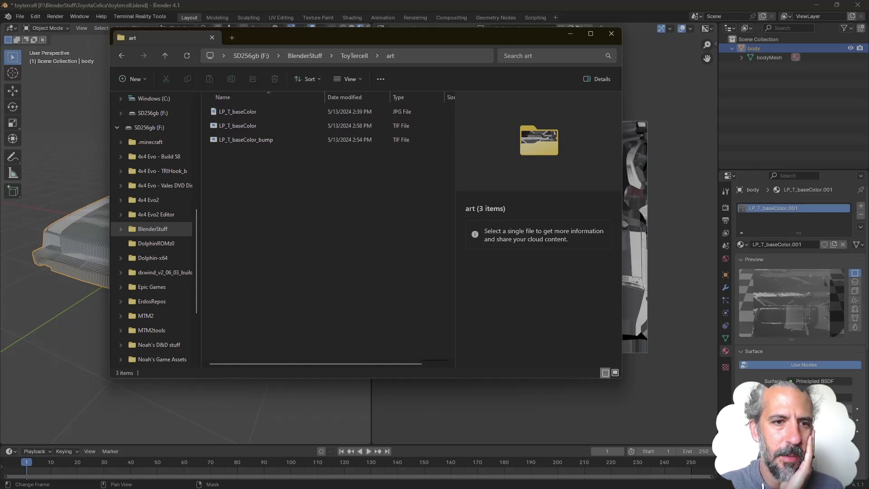
Step: Browse FordWRC's TRUCK and MODELS folders to locate the XLS12l and XLS12r tire models
click(304, 55)
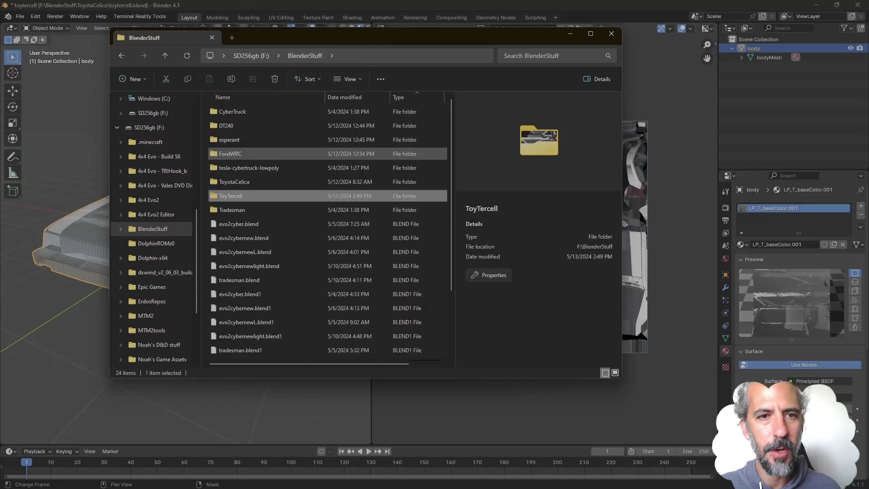
double_click(230, 153)
double_click(226, 140)
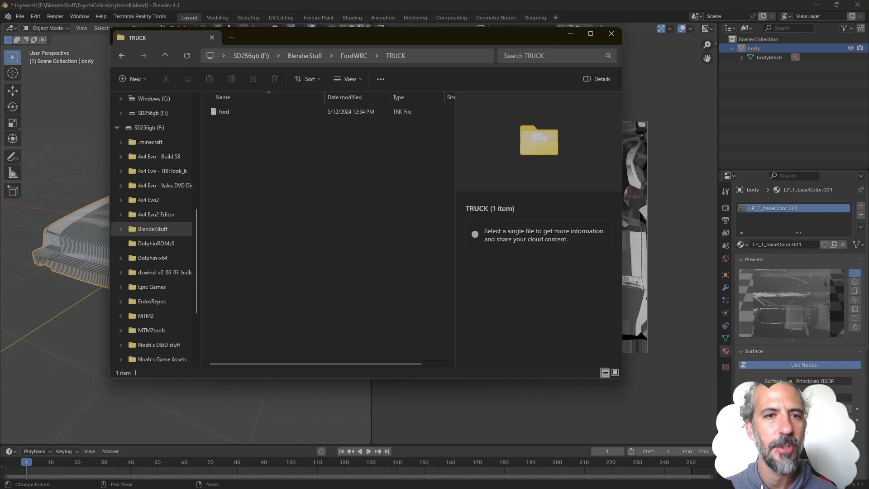
click(444, 56)
key(Escape)
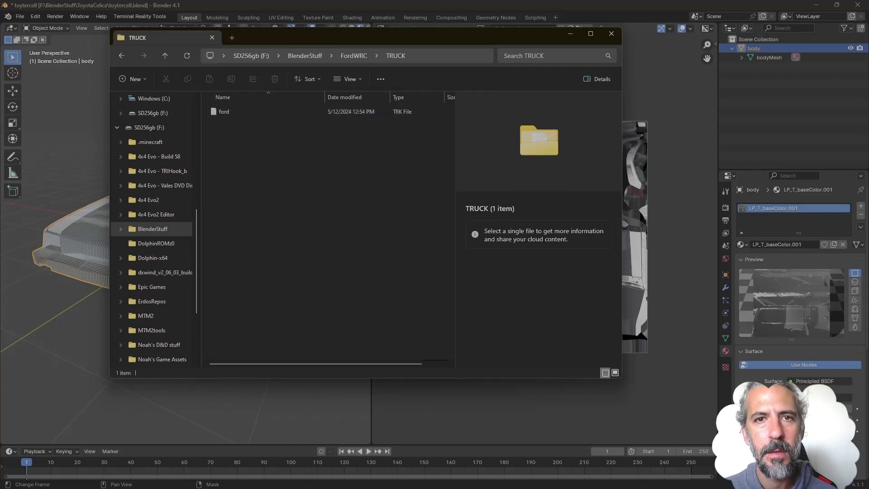
click(354, 55)
double_click(226, 126)
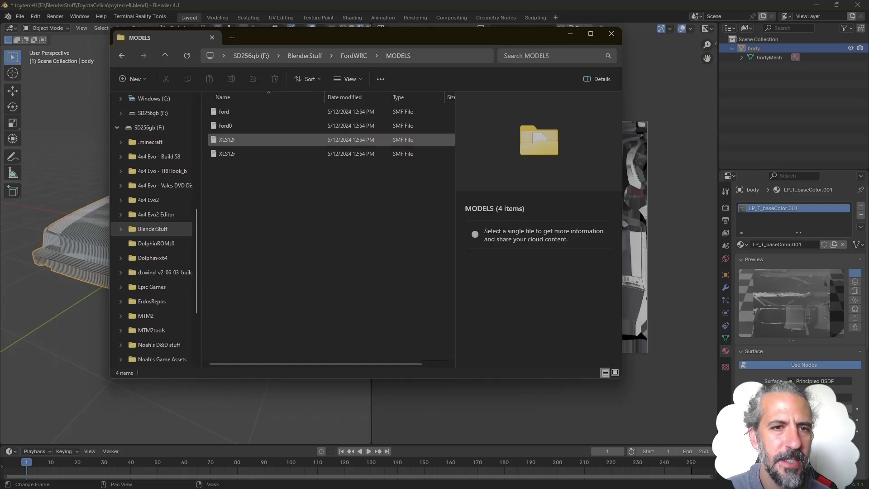
click(444, 55)
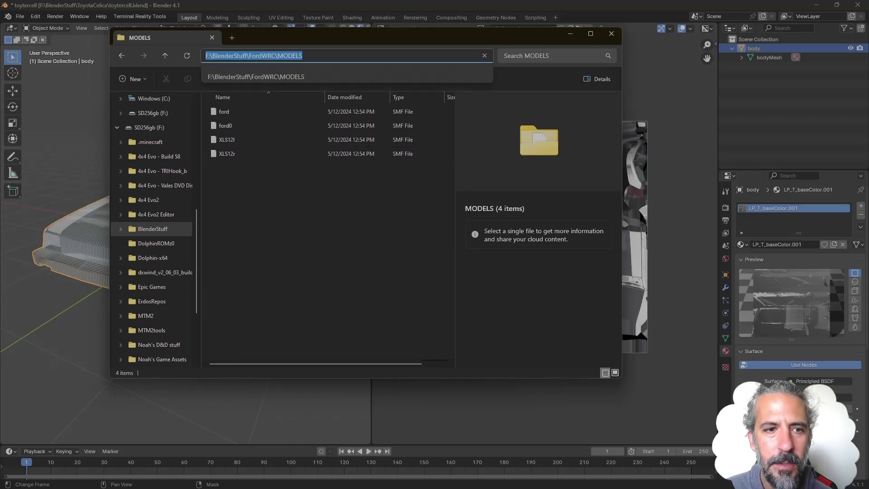
key(Escape)
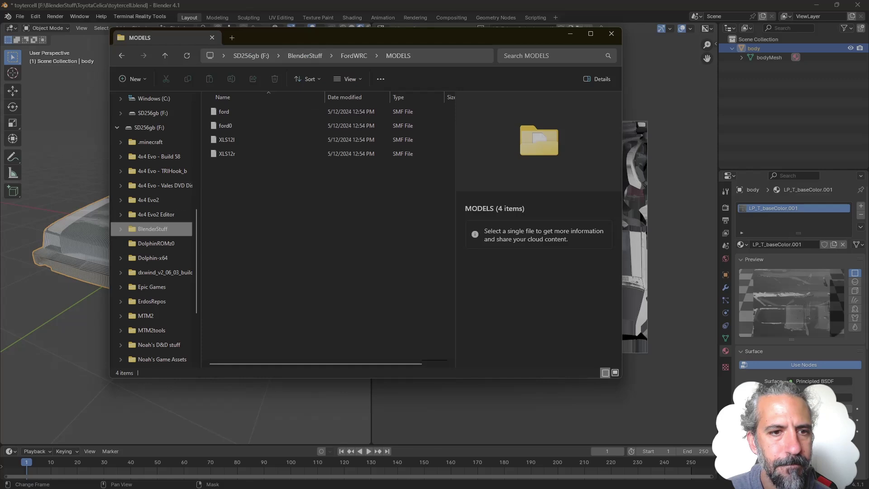
click(227, 140)
click(227, 154)
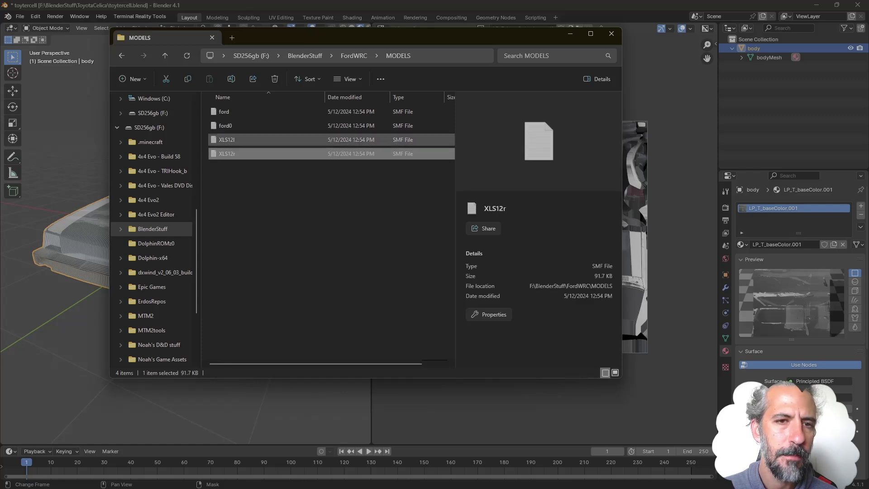
click(226, 139)
click(271, 190)
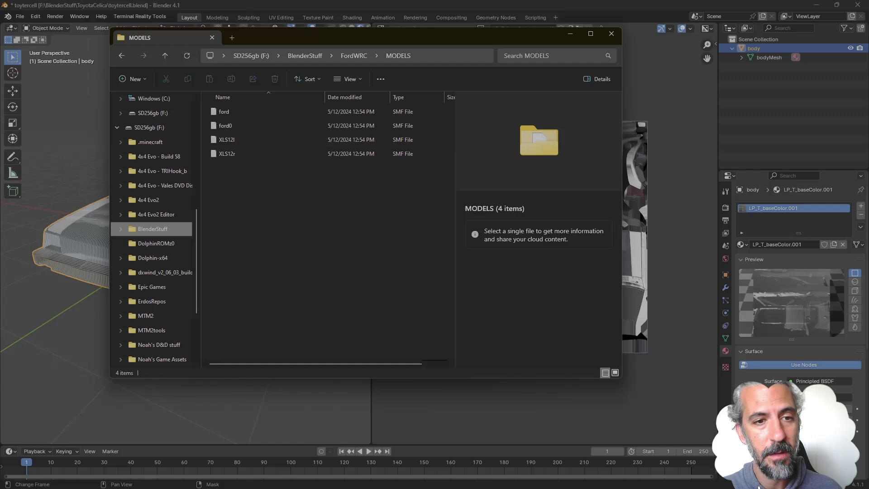
Step: Open ToyTercell's models folder in a second file window beside FordWRC's MODELS folder
right_click(152, 228)
click(204, 288)
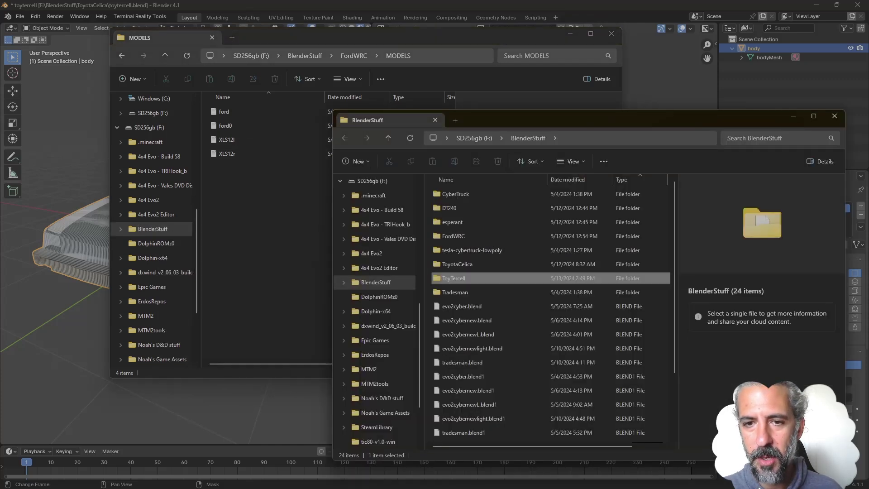
double_click(454, 278)
click(450, 208)
double_click(451, 207)
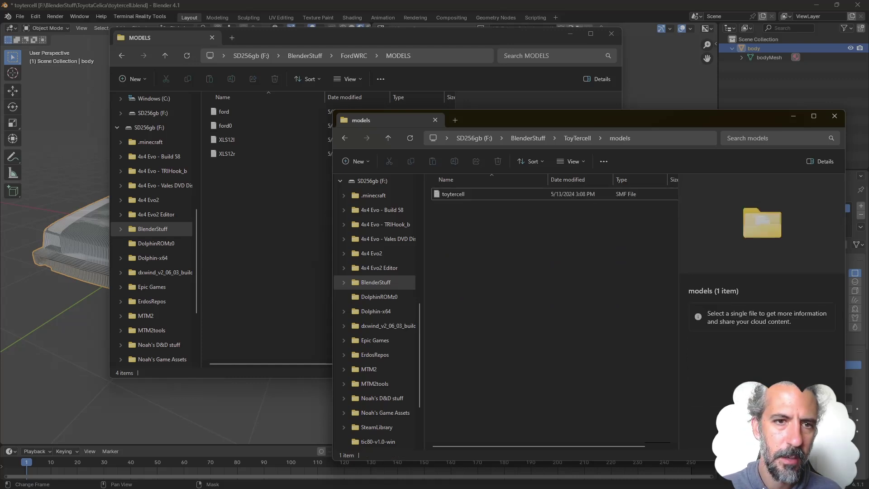
Step: Copy the XLS12l and XLS12r tire models from FordWRC's MODELS folder into ToyTercell's models folder
click(226, 153)
ctrl+click(227, 139)
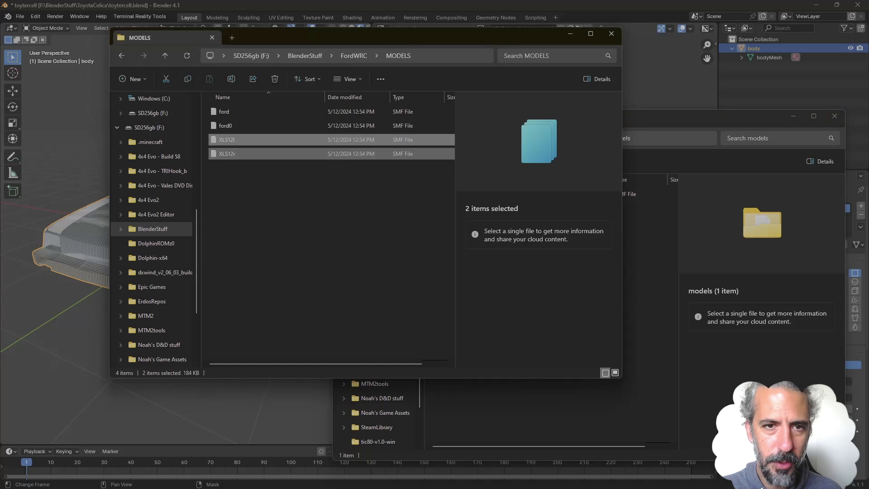
drag(227, 139, 660, 269)
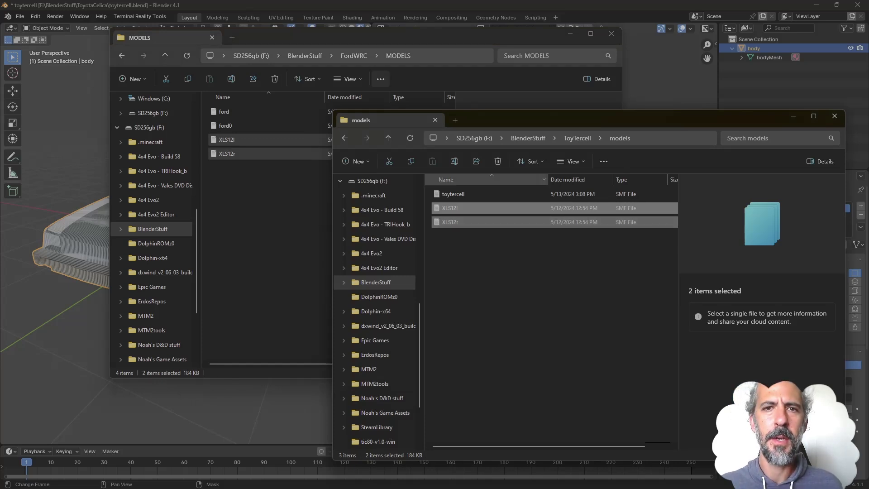
Step: Open FordWRC's ART folder and compare the XLs12de texture file's name with the copied tire models
click(354, 56)
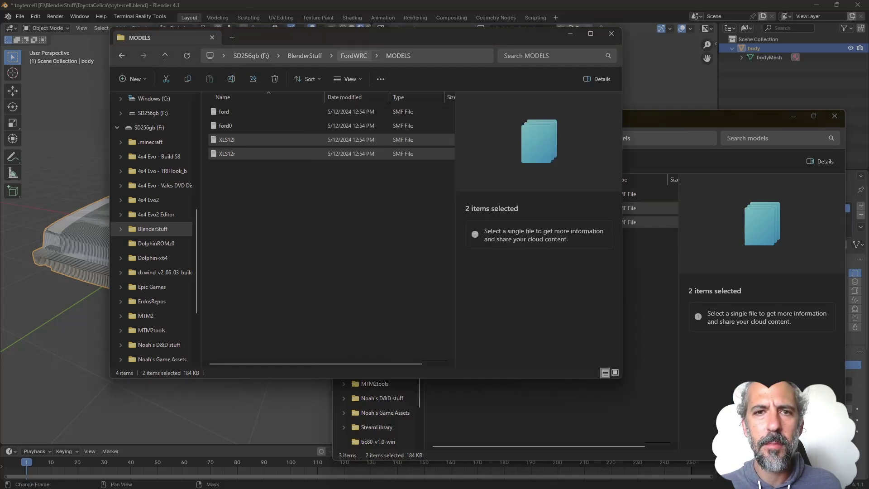
double_click(224, 112)
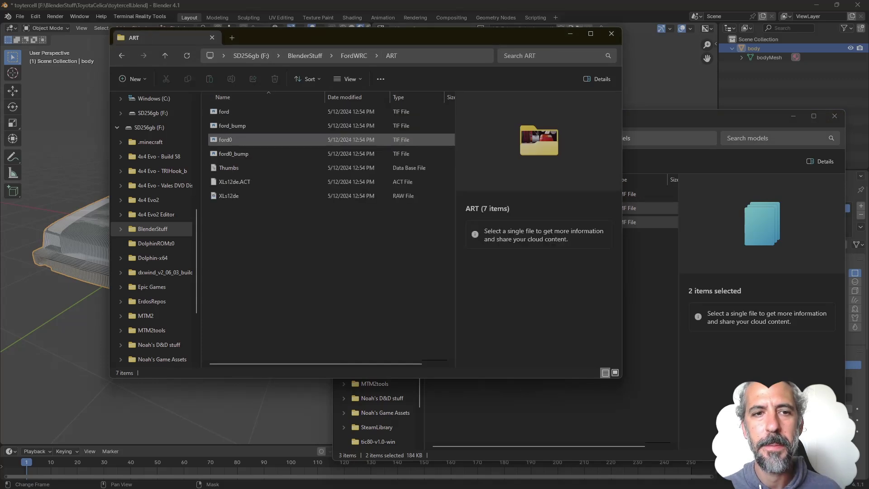
click(650, 267)
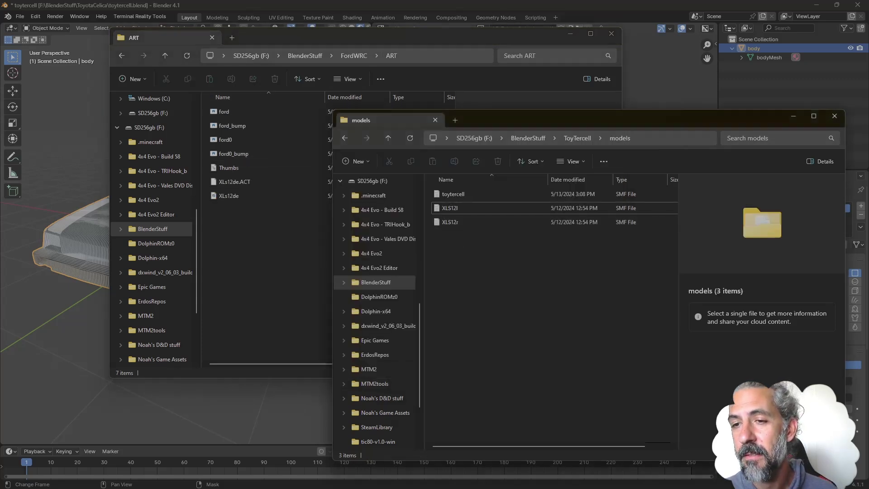
click(289, 236)
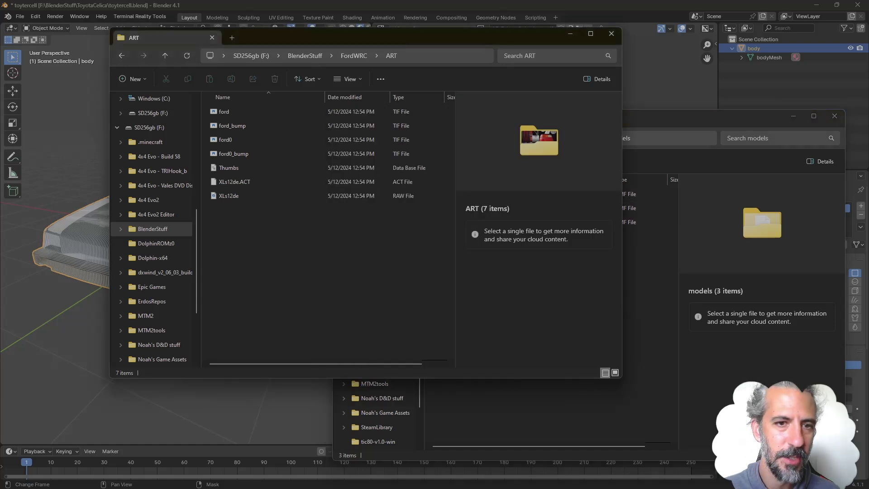
click(272, 195)
click(236, 195)
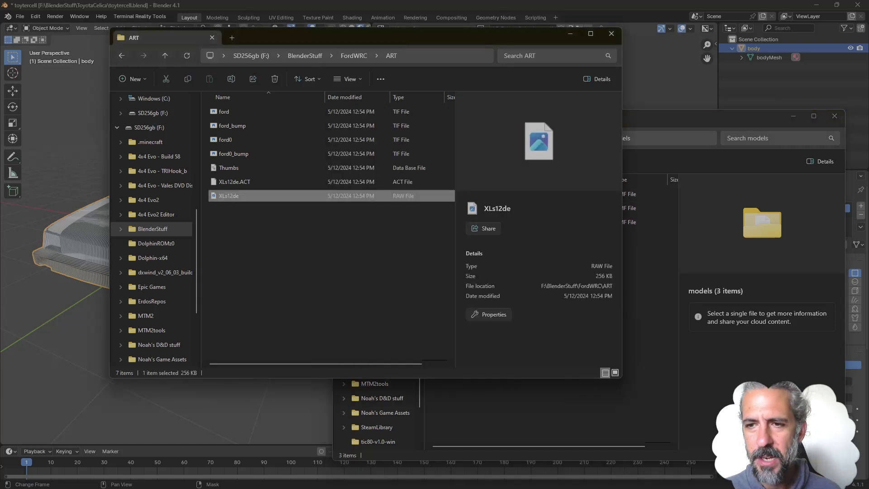
click(650, 267)
click(450, 221)
click(450, 208)
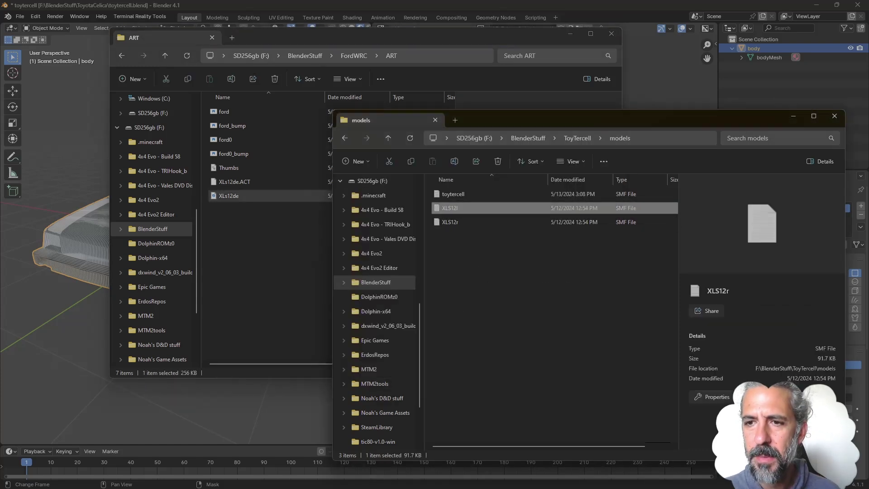
click(498, 267)
click(271, 235)
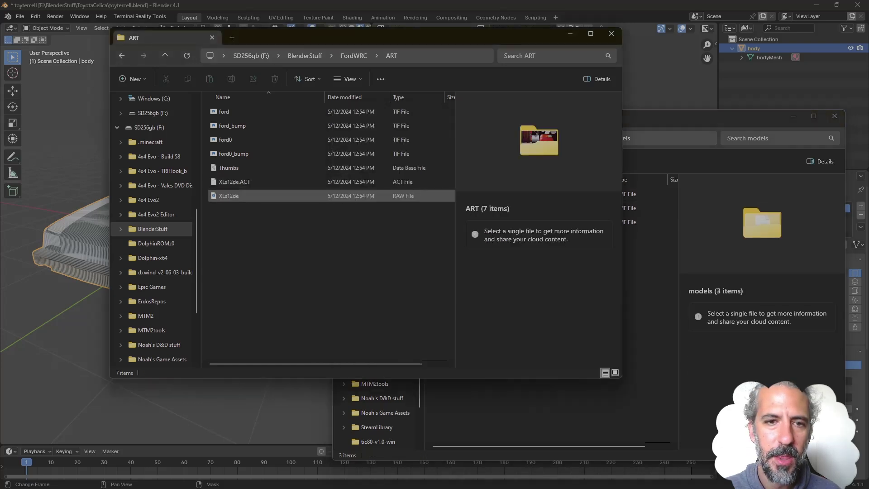
click(235, 196)
ctrl+click(235, 182)
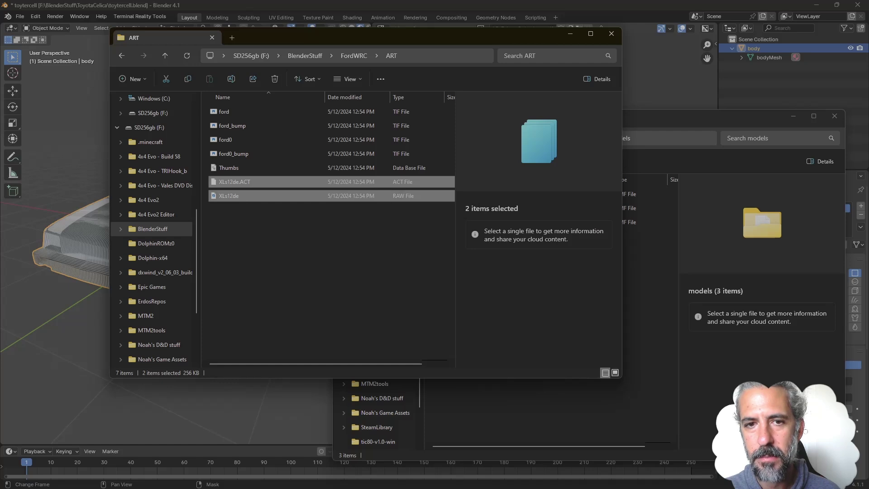
drag(235, 181, 421, 272)
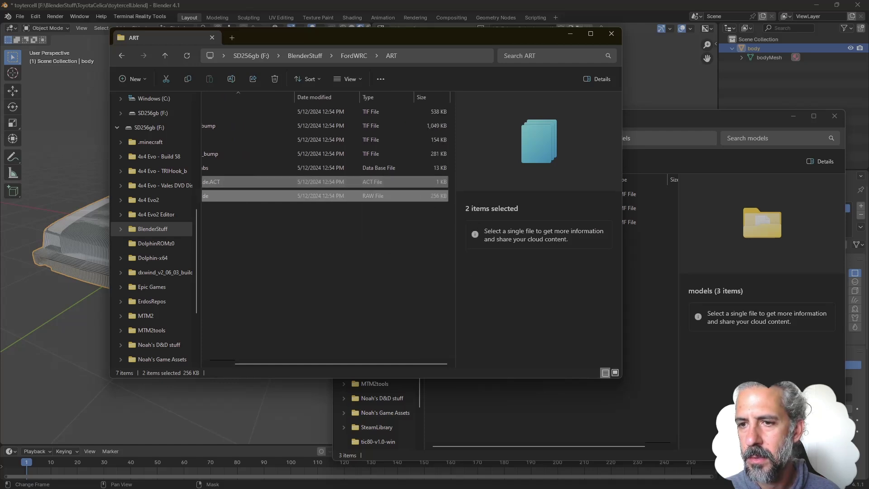
Step: Switch the second file window from ToyTercell's models folder to its art folder
click(498, 407)
click(578, 138)
click(498, 193)
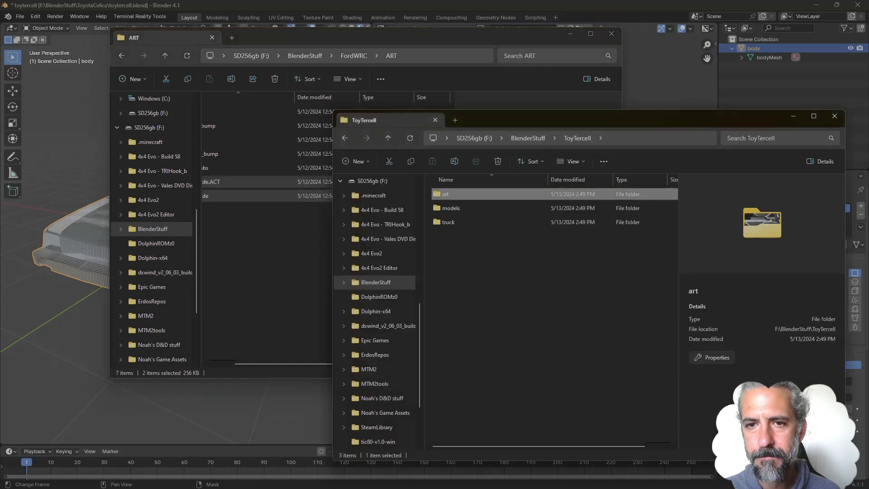
double_click(498, 193)
Step: Copy the XLs12de RAW and XLs12de.ACT files from FordWRC's ART folder into ToyTercell's art folder
click(271, 217)
click(272, 195)
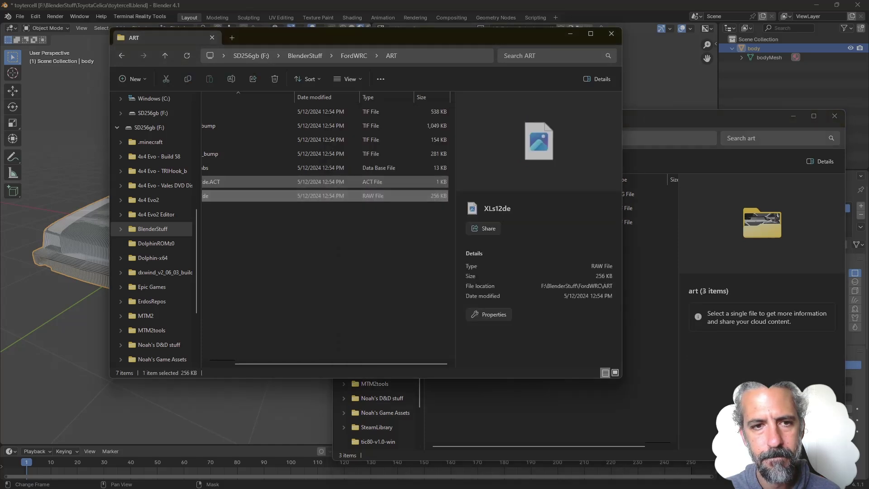
ctrl+click(272, 182)
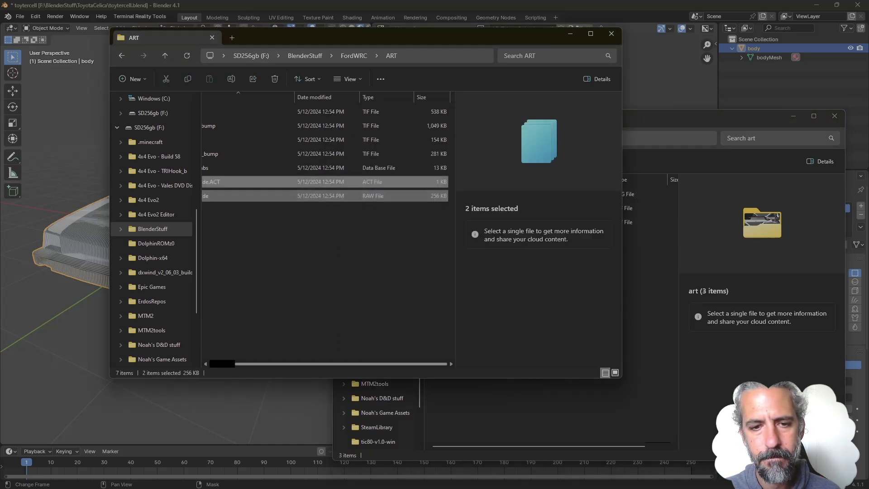
drag(341, 363, 315, 364)
drag(259, 196, 650, 276)
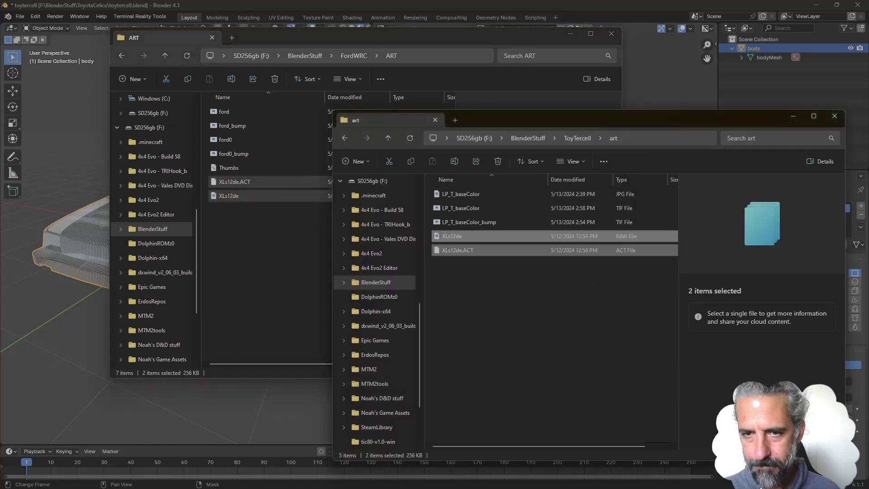
Step: Return to FordWRC's MODELS folder and compare the ford and ford0 SMF files
click(649, 277)
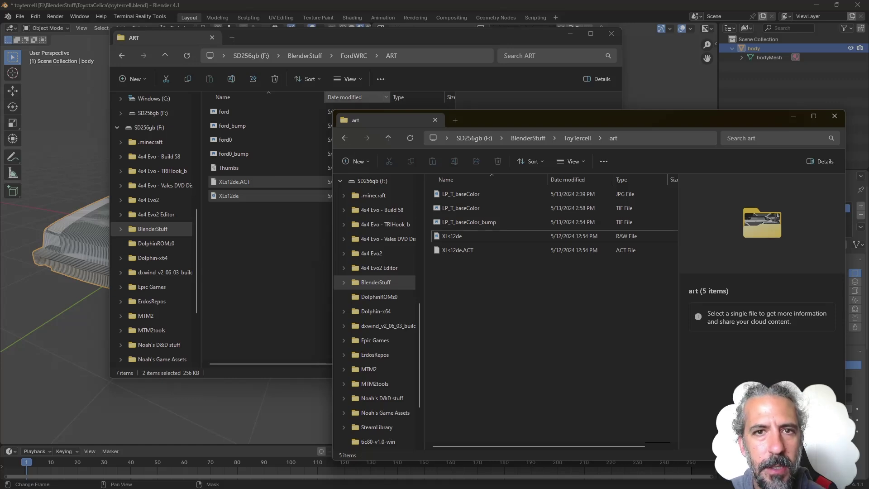
click(267, 235)
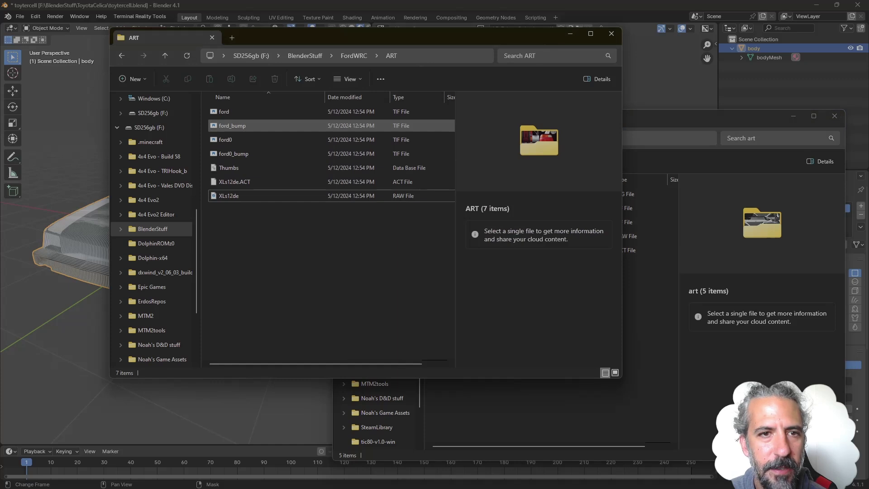
key(alt+Up)
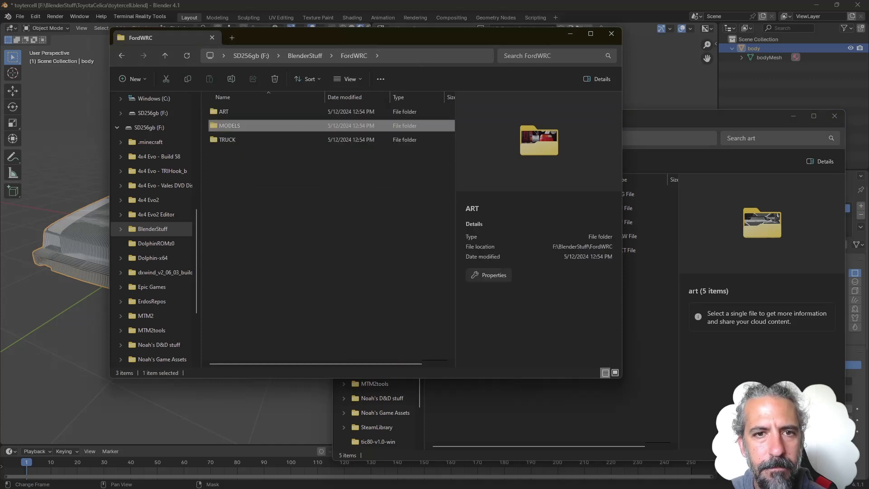
double_click(230, 125)
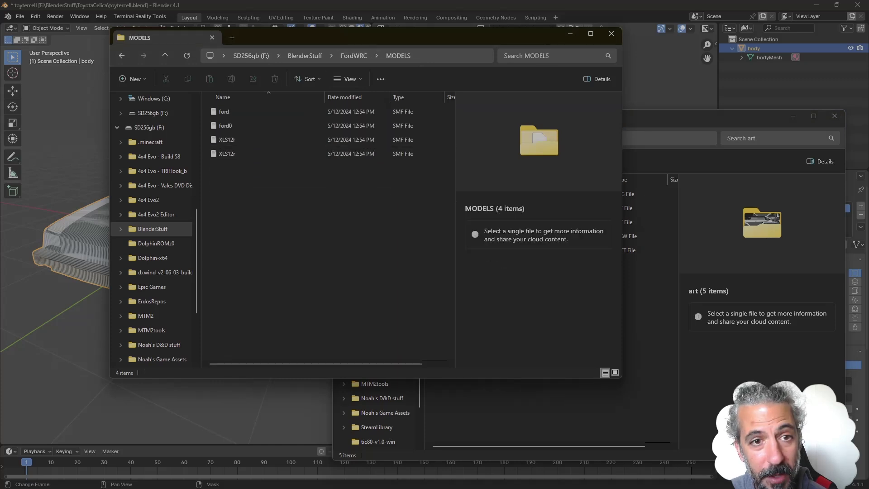
click(224, 111)
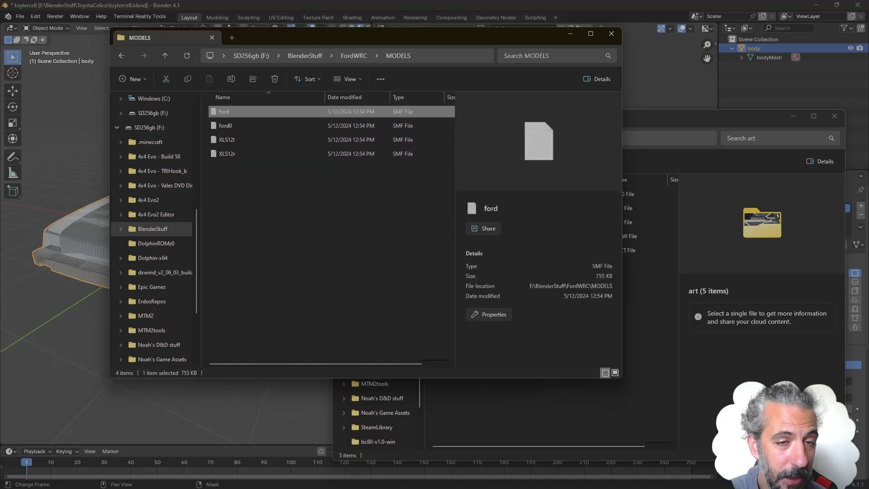
click(225, 125)
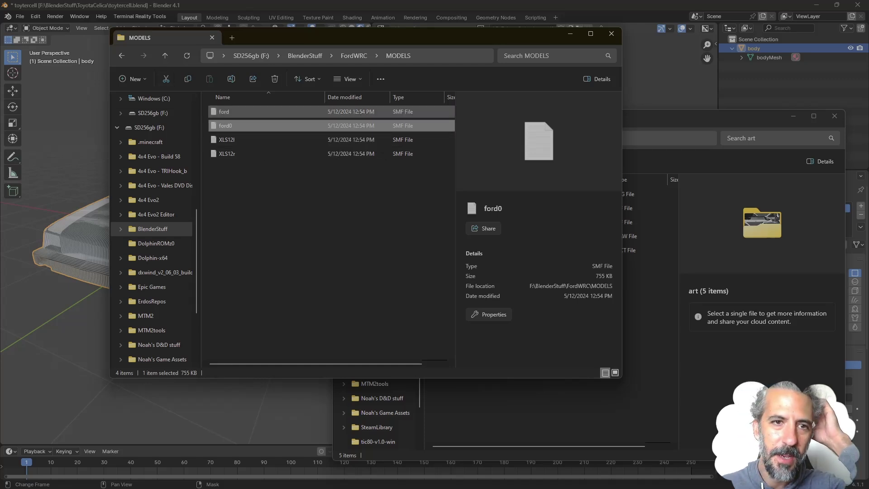
click(297, 112)
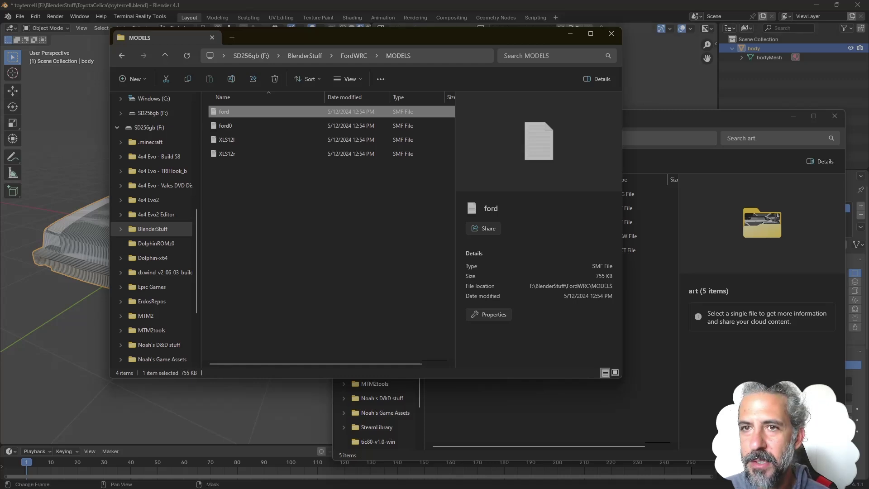
Step: Minimize both file windows and rename the car's body object in Blender as bodyL
click(569, 33)
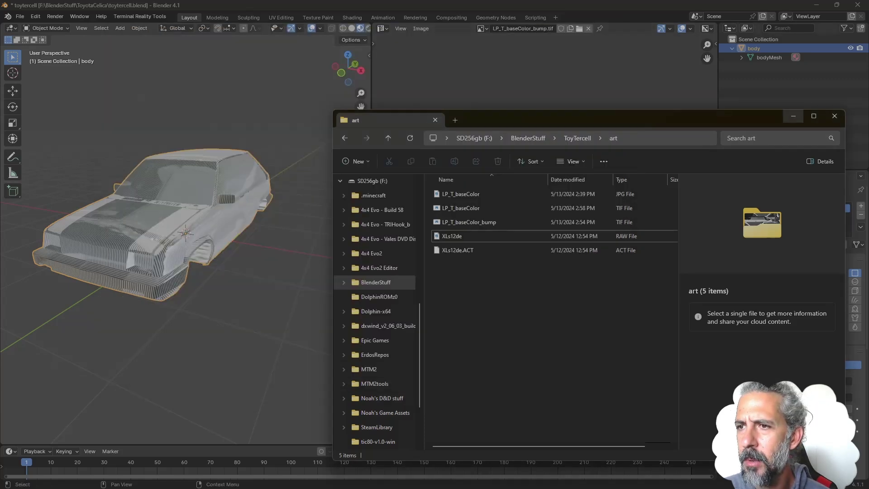
click(793, 116)
middle_drag(185, 234, 251, 229)
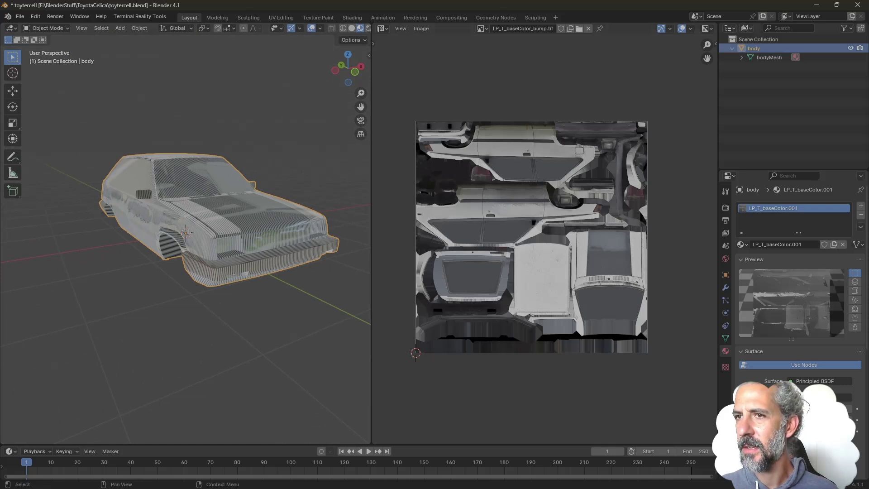
double_click(754, 48)
click(760, 48)
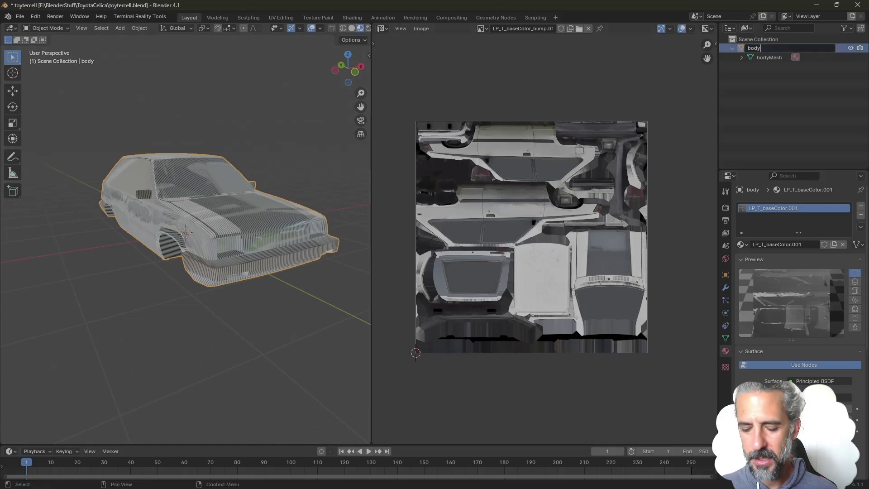
text(L)
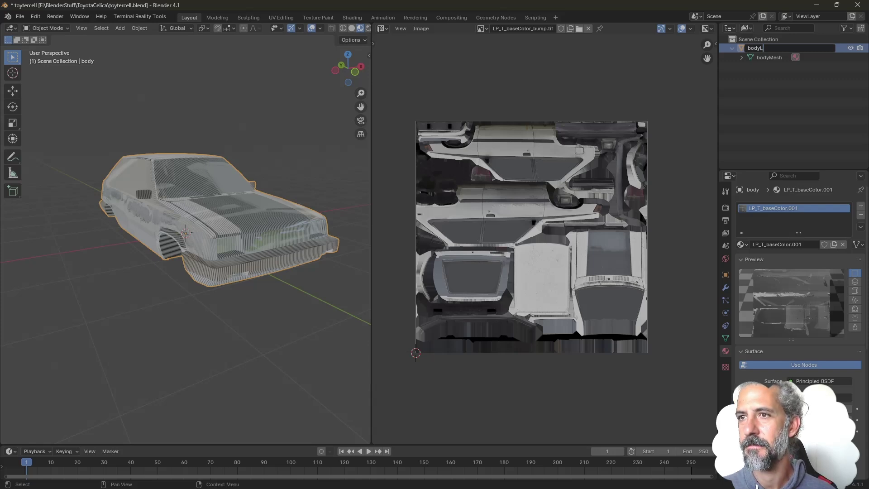
key(Return)
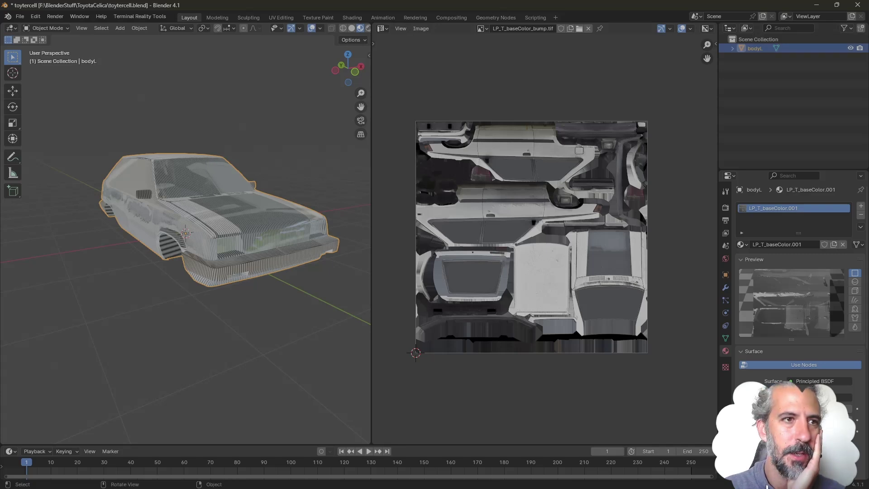
Step: Export the car as an SMF model named toytercell0.smf into ToyTercell's models folder, with Apply Modifiers and Use v1 Materials enabled
click(20, 17)
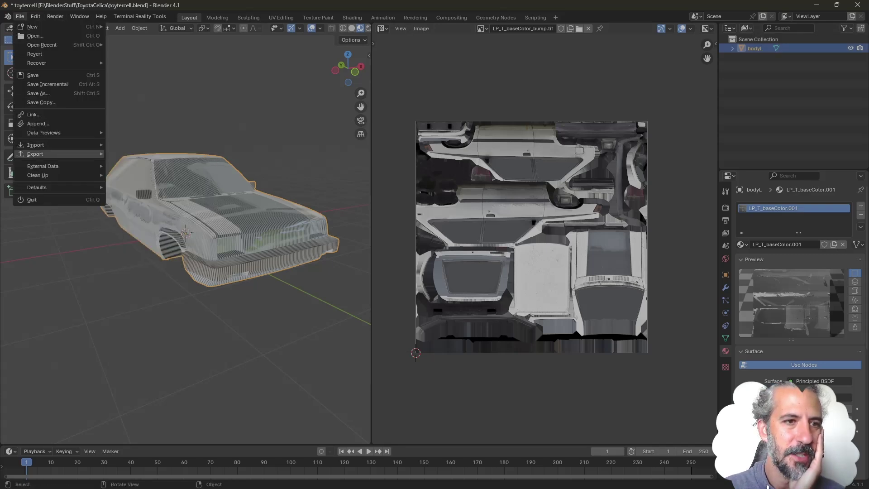
mouse_move(36, 154)
click(144, 271)
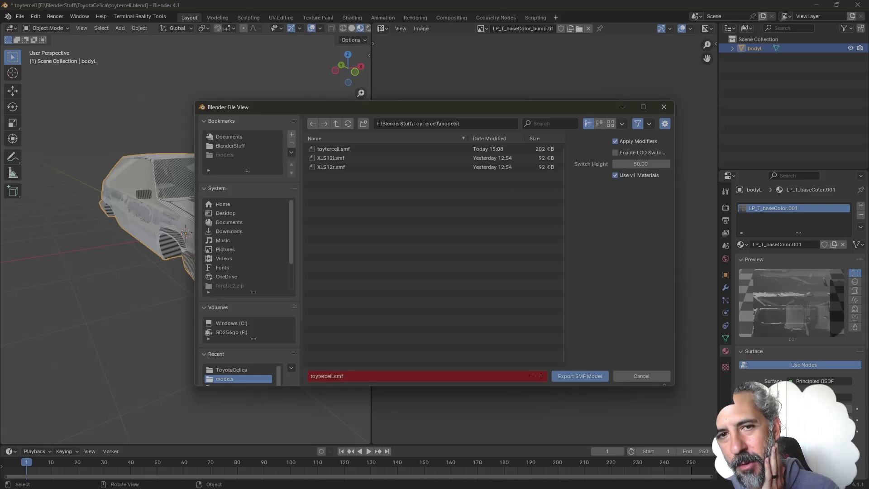
click(333, 149)
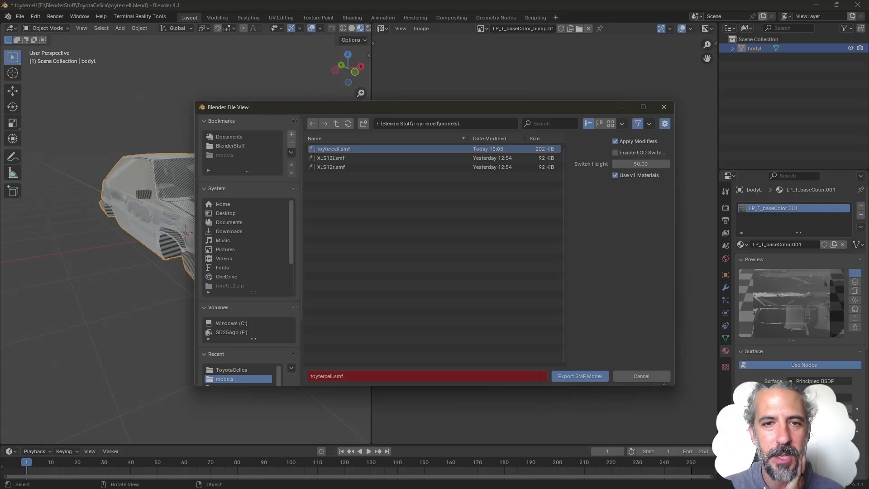
click(344, 375)
key(Left)
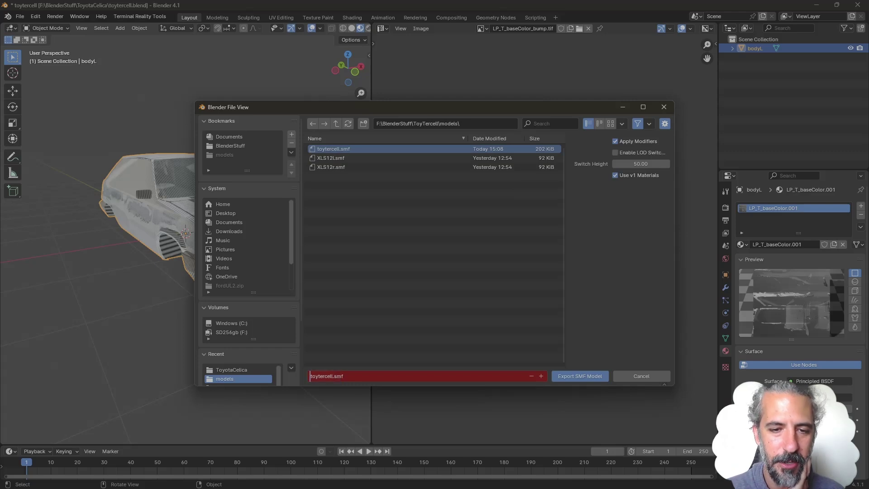
key(Right)
key(Right)
key(Right)
key(Right)
key(Right)
key(Right)
key(Right)
key(Right)
key(Right)
key(Right)
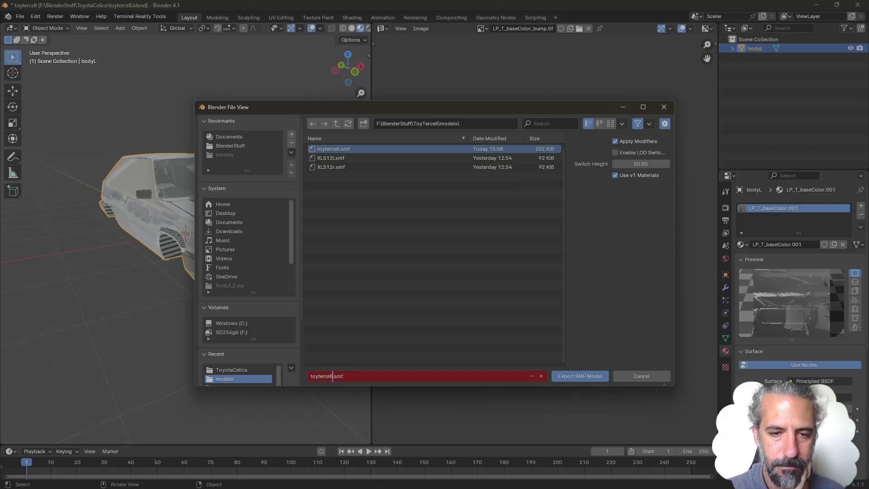
text(0)
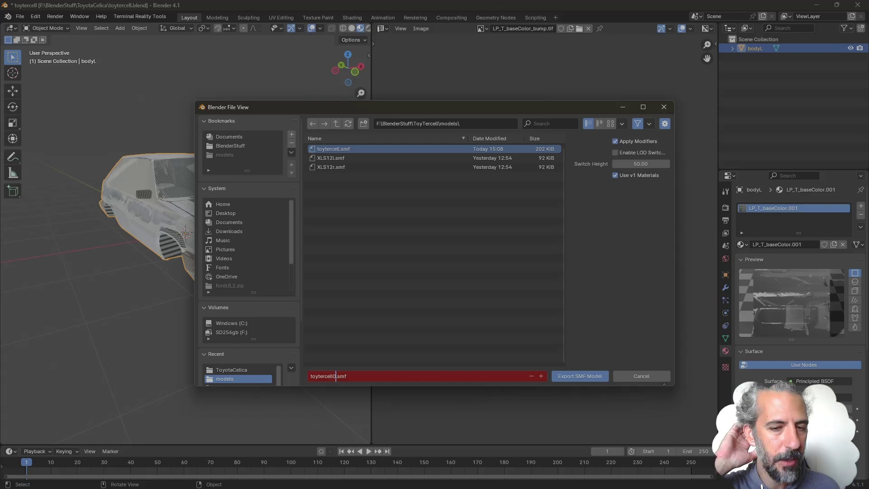
key(Return)
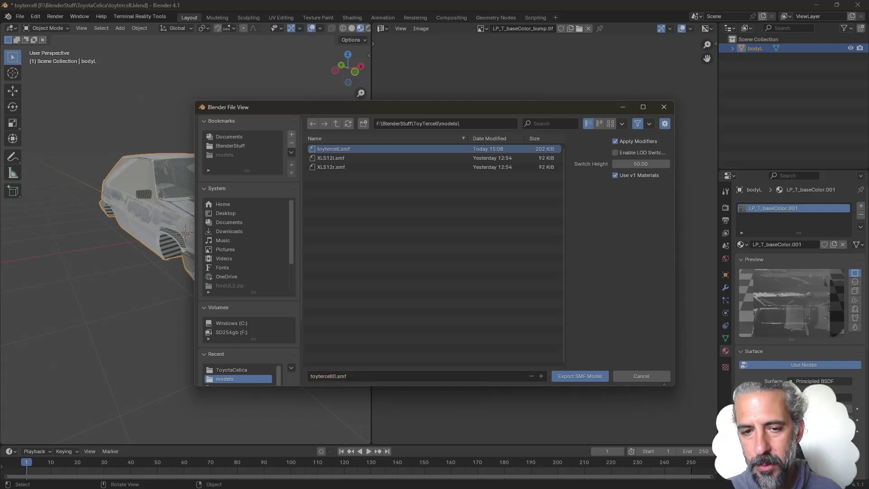
click(580, 376)
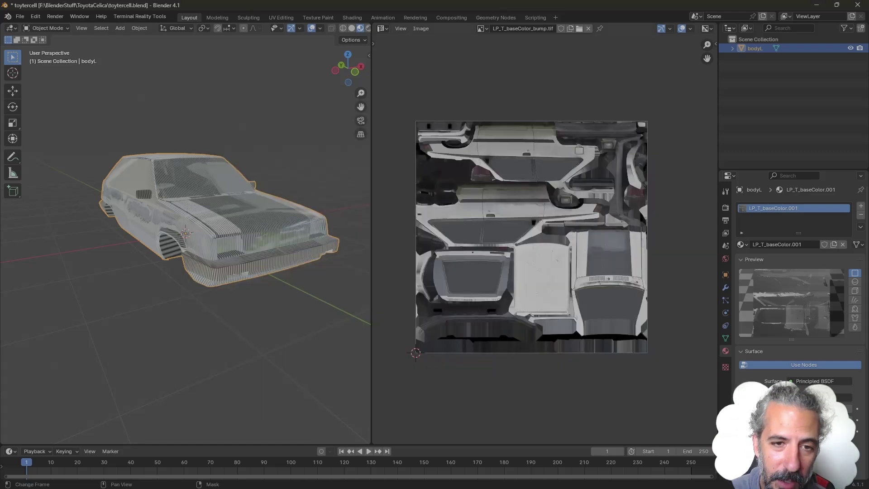
Step: Widen the 3D viewport over the image editor and examine the car body from several angles
middle_drag(253, 235, 272, 228)
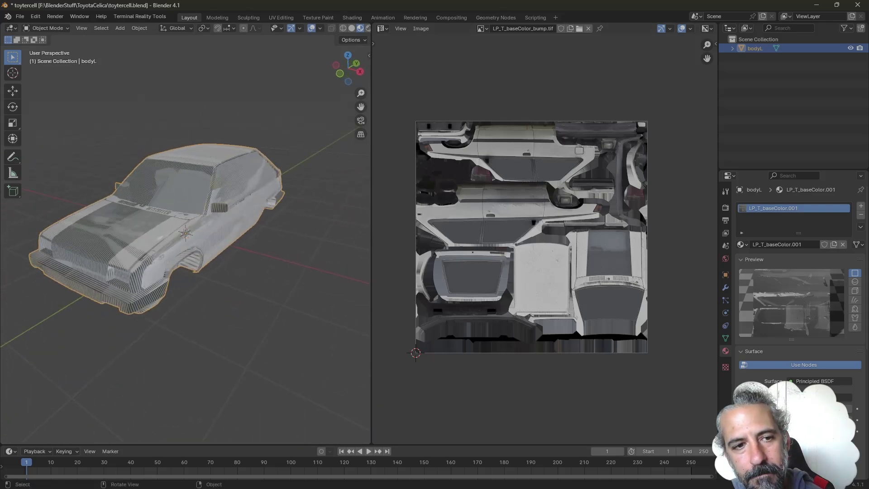
drag(372, 226, 550, 226)
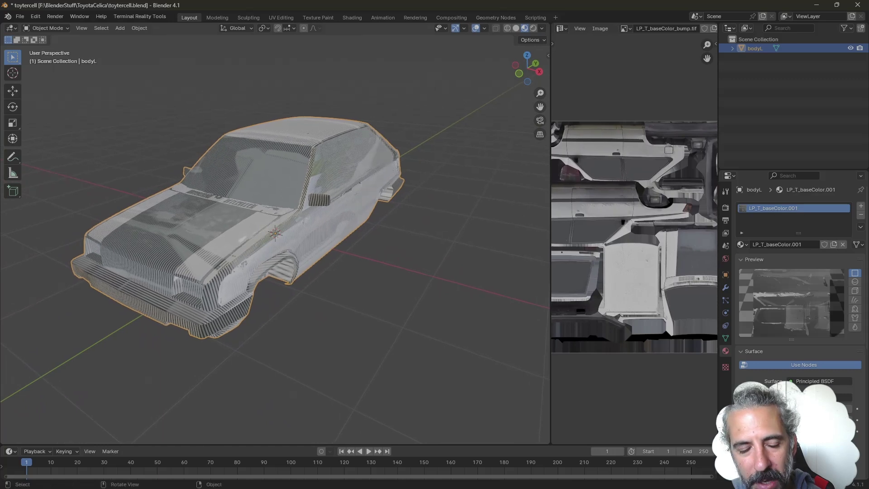
mouse_move(214, 478)
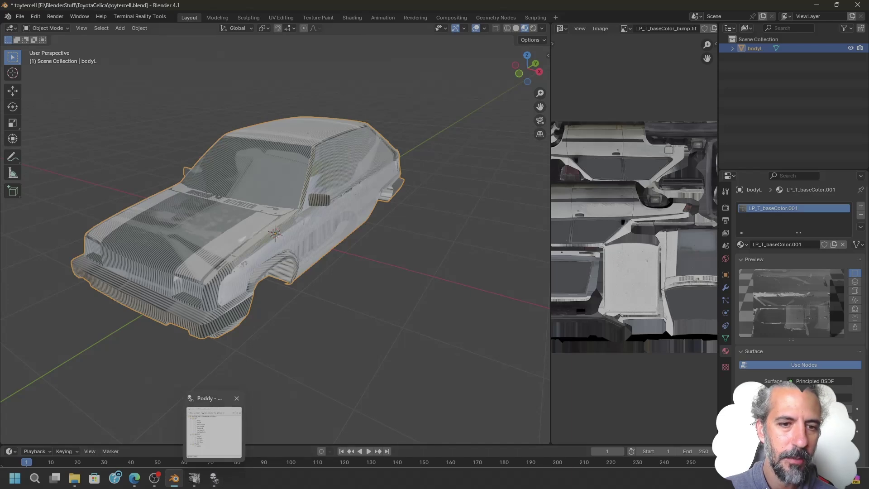
middle_drag(235, 290, 276, 290)
middle_drag(353, 312, 407, 308)
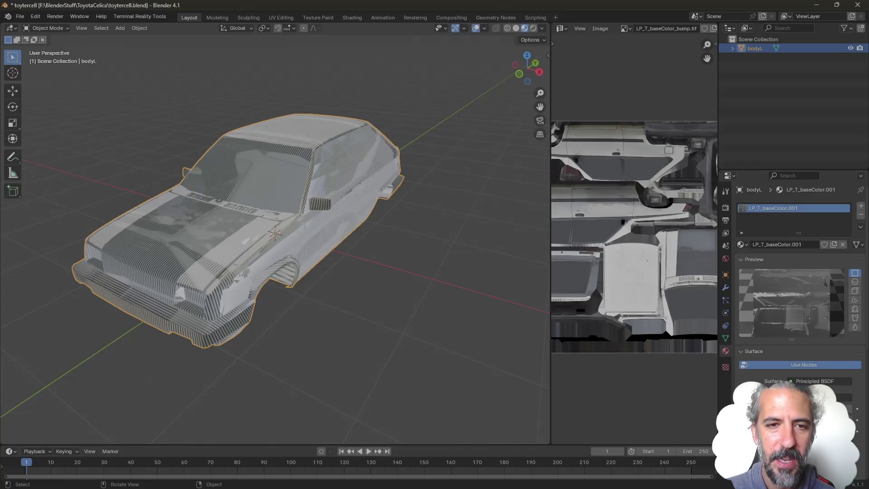
mouse_move(362, 307)
middle_down()
mouse_move(453, 303)
mouse_move(351, 298)
middle_up()
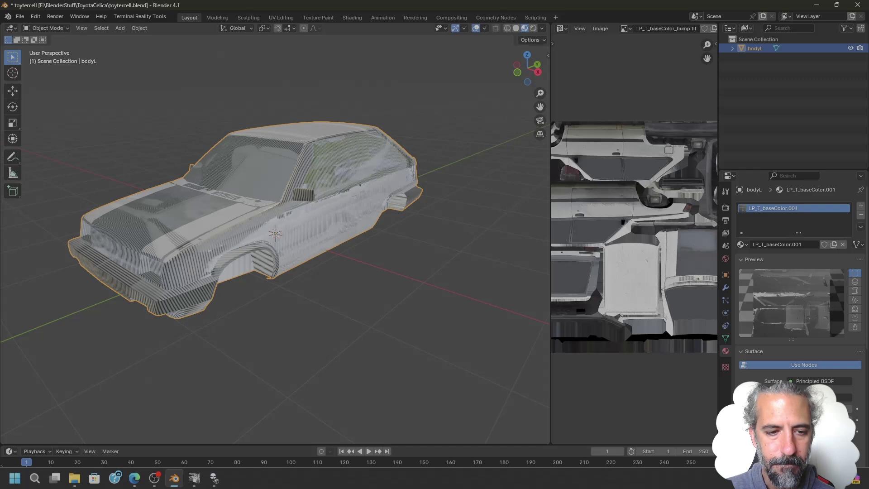
Step: Switch to Poddy and close the fordWRC.pod file
click(214, 478)
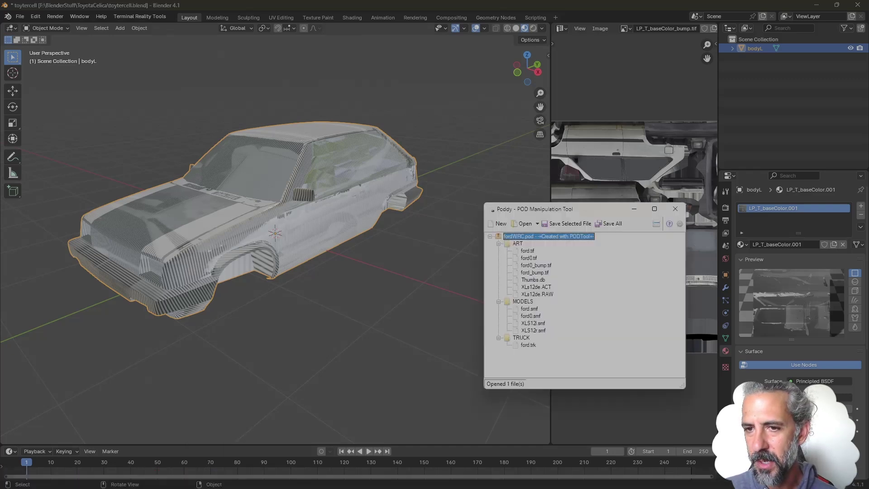
right_click(569, 236)
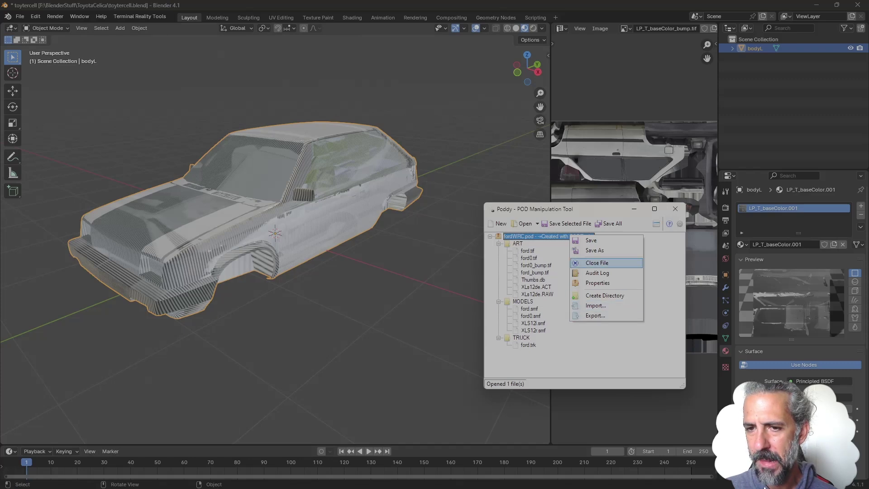
click(597, 263)
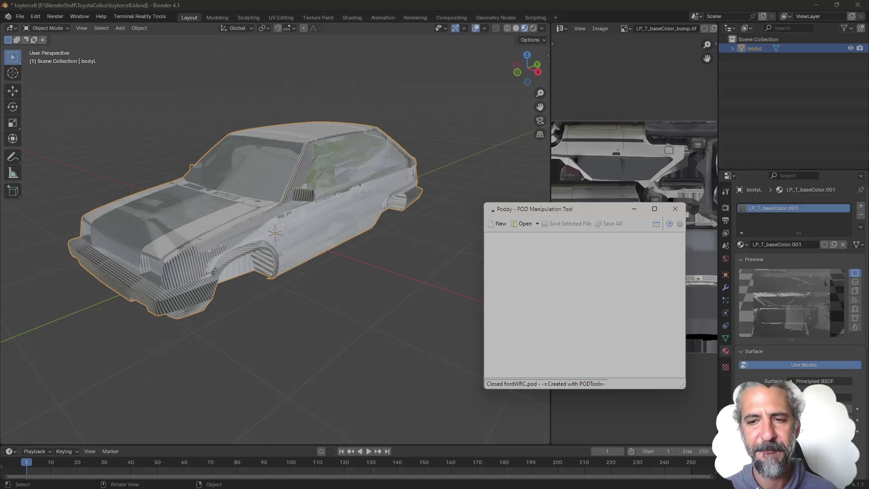
drag(566, 209, 553, 221)
Step: Bring back the file window showing the art folder and go up to the ToyTercell folder
mouse_move(134, 478)
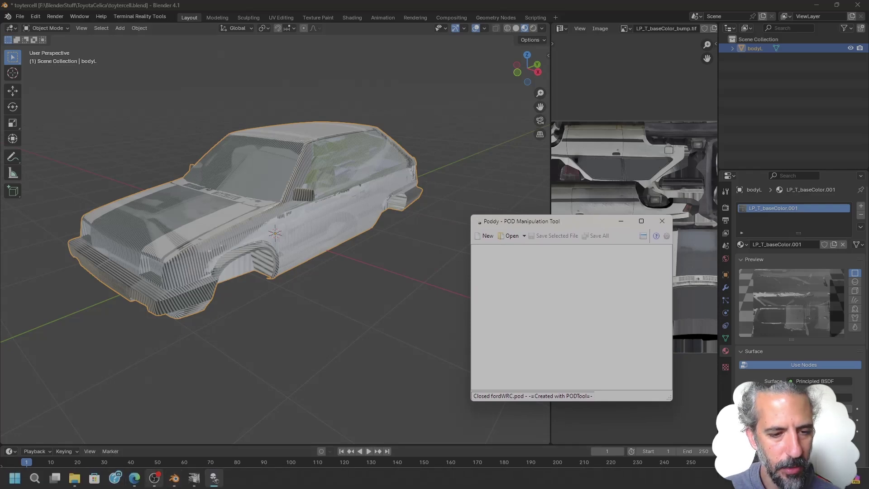
mouse_move(74, 478)
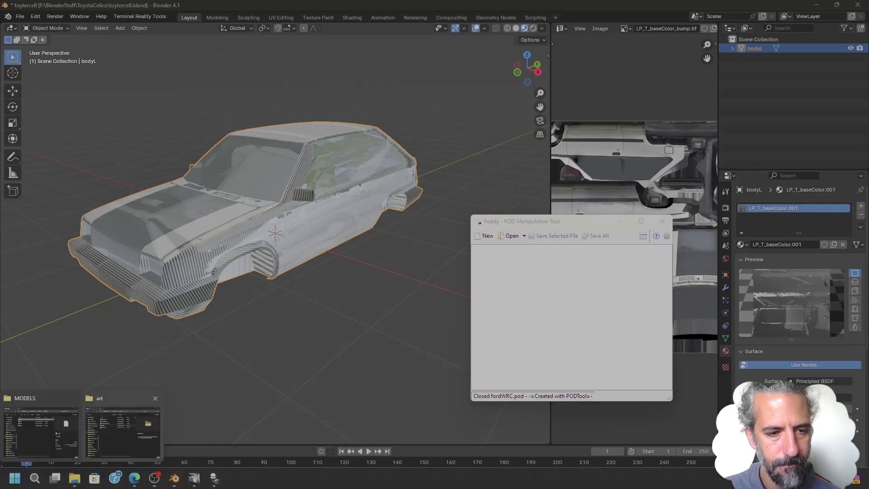
click(134, 425)
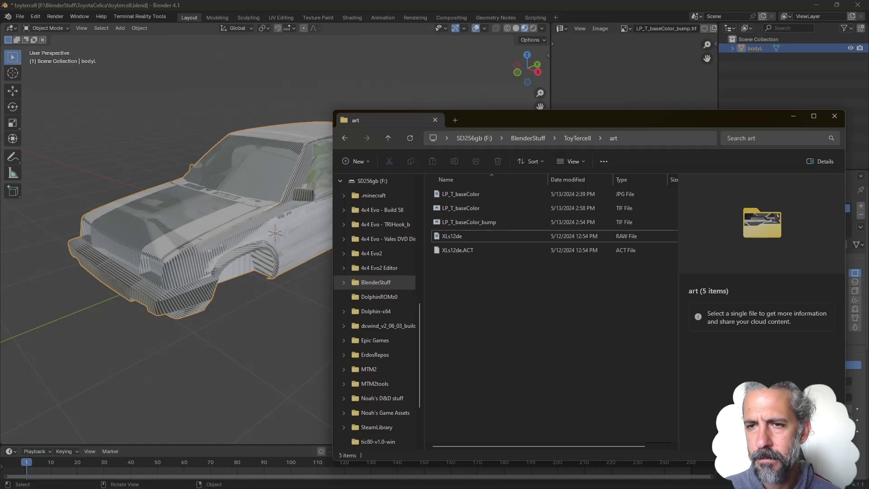
click(577, 138)
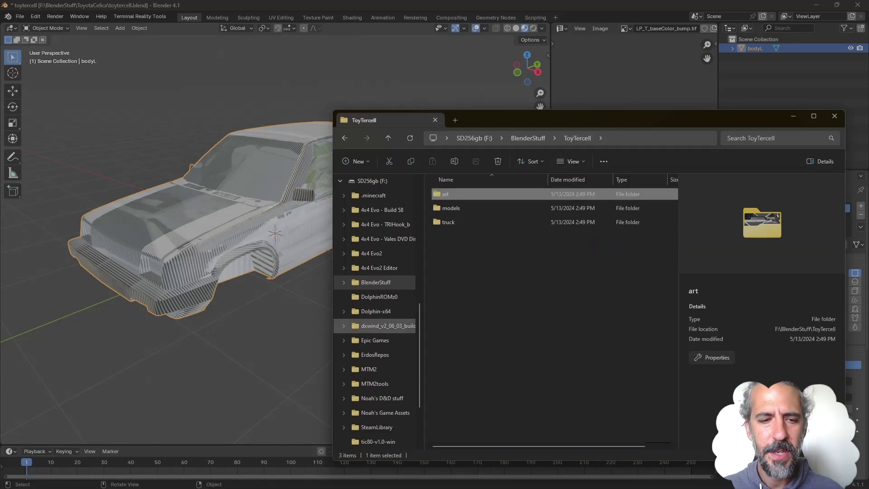
Step: Switch the other file window from FordWRC's MODELS folder to the 4x4 Evo2 folder
mouse_move(75, 478)
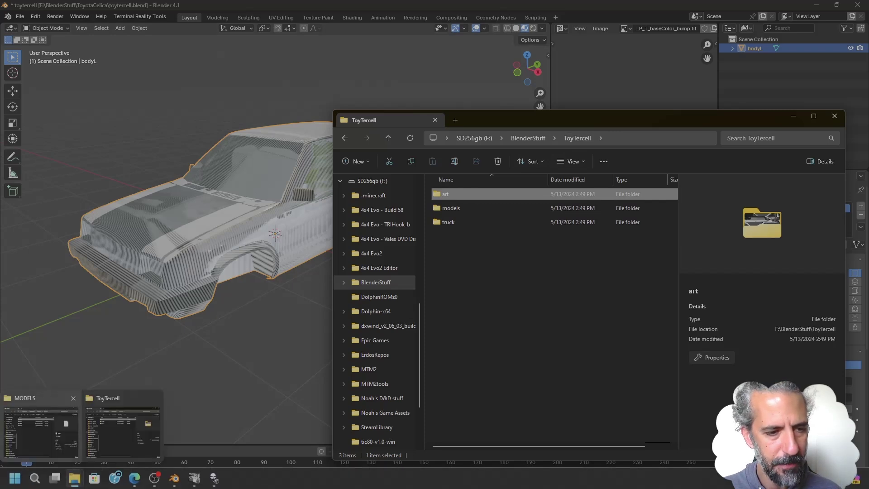
click(41, 427)
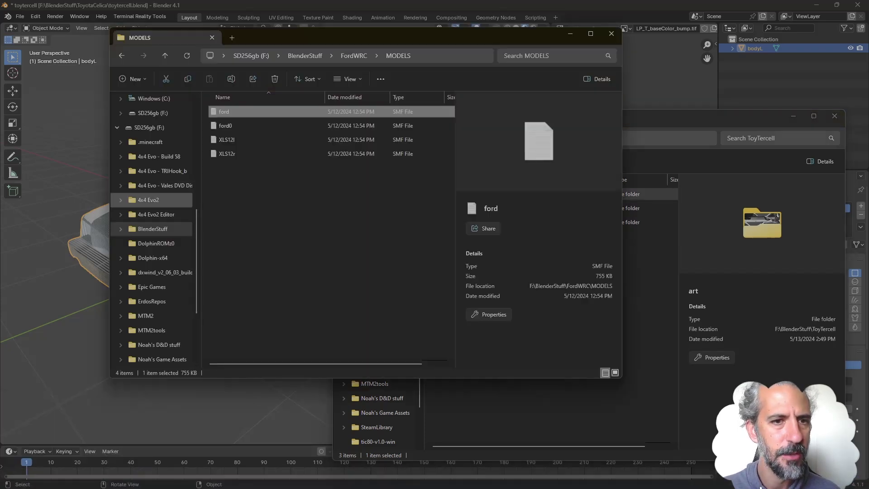
click(149, 199)
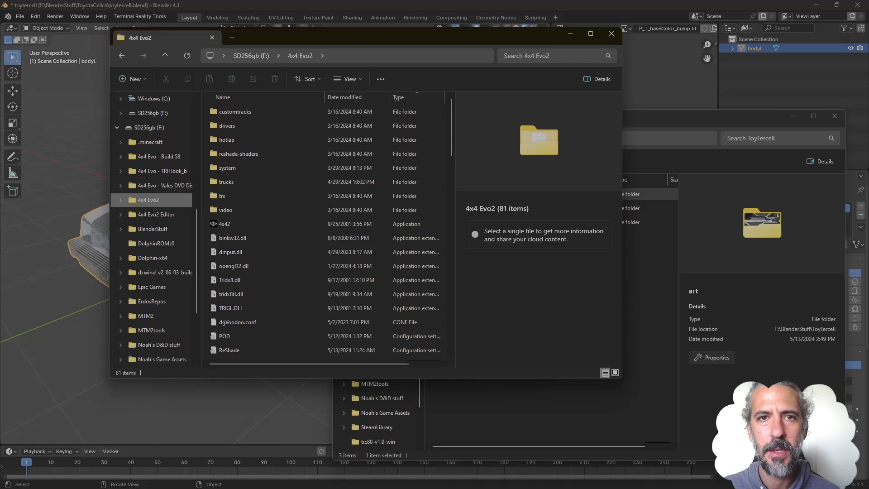
Step: Set the 4x4 Evo2 file window beside the ToyTercell window and check the texture files in the art folder
drag(340, 38, 270, 26)
click(555, 194)
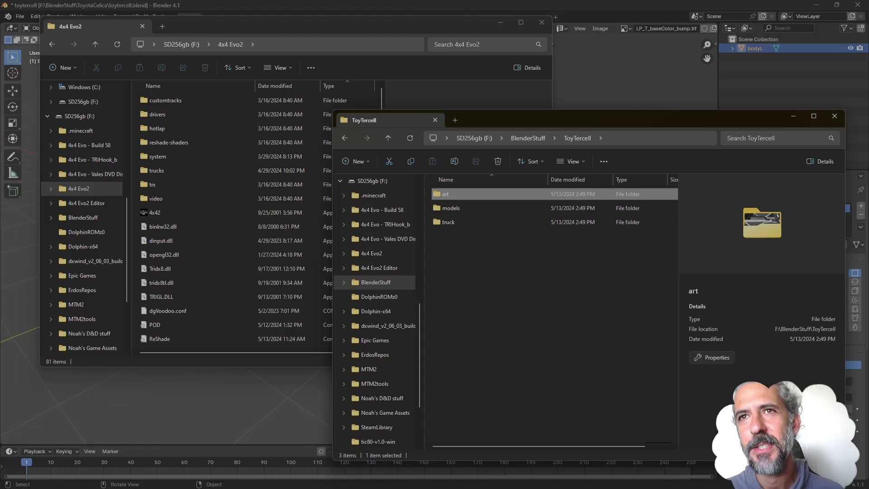
key(Escape)
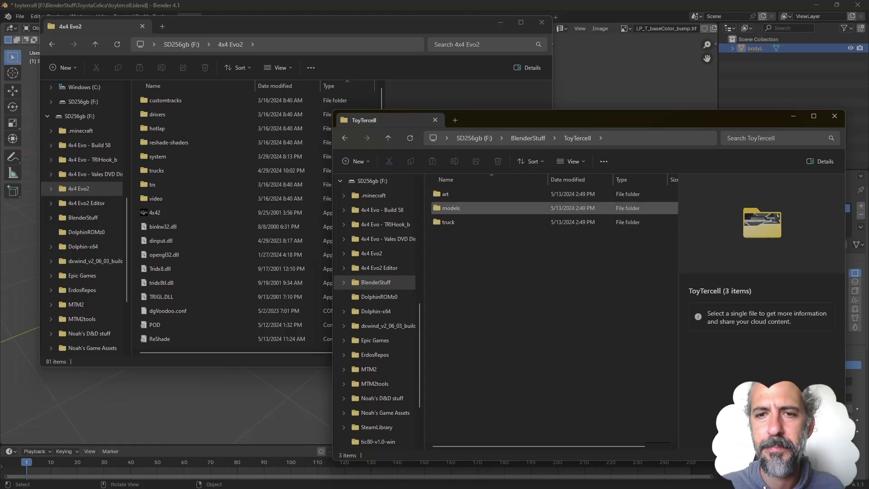
double_click(446, 194)
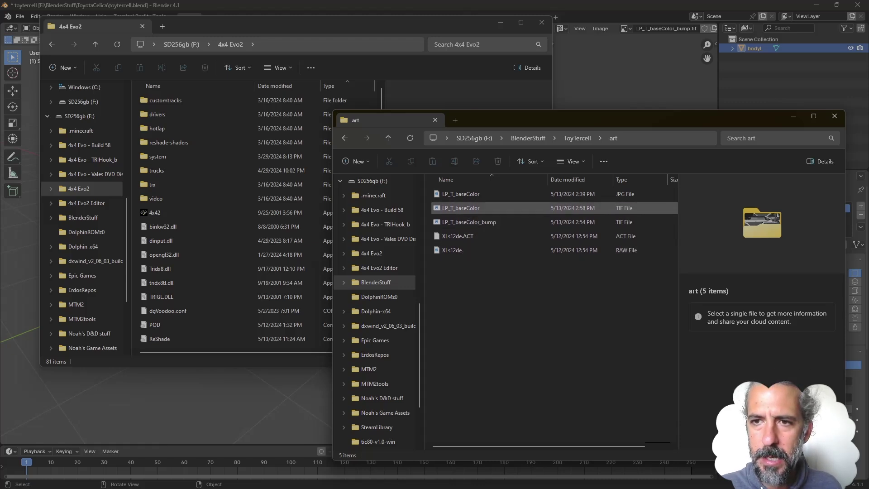
click(576, 138)
Step: Check the SMF files in ToyTercell's models folder, covering both body models and both XLS12 tire models
double_click(455, 208)
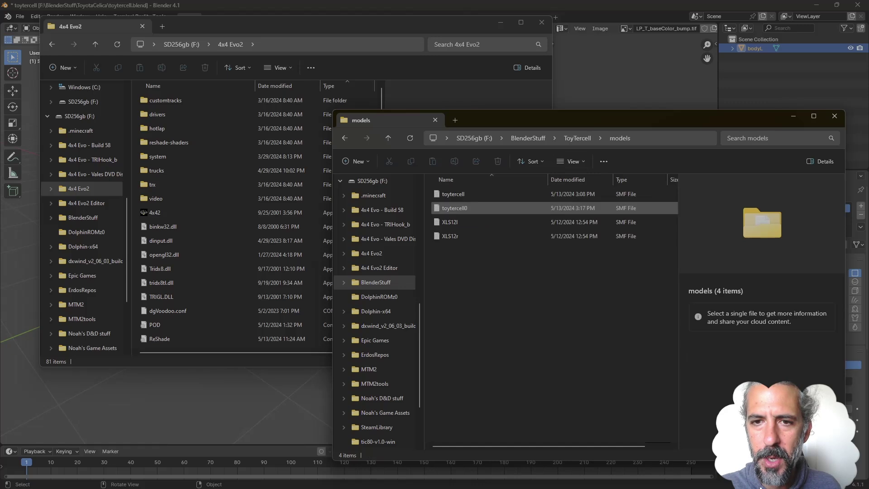
click(453, 194)
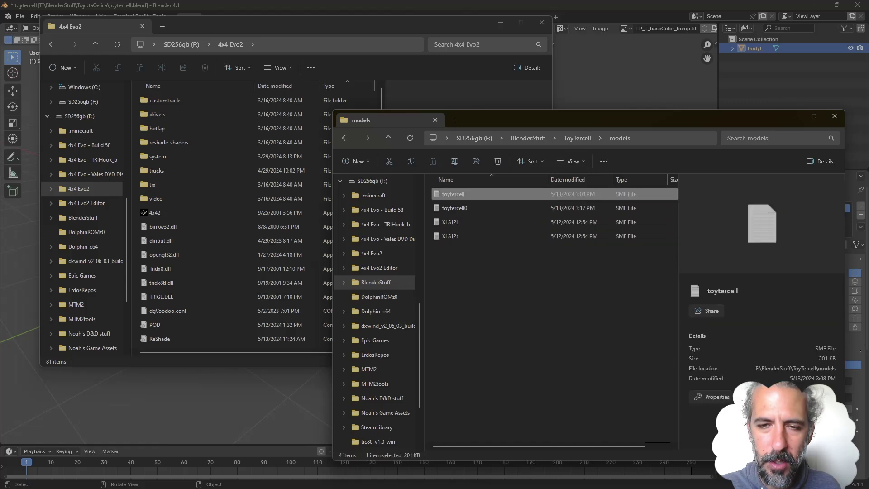
click(454, 208)
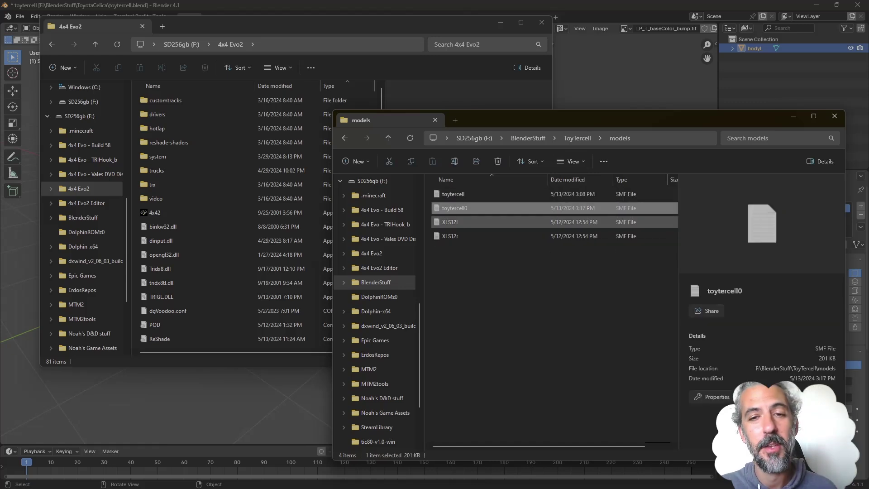
click(450, 221)
click(450, 235)
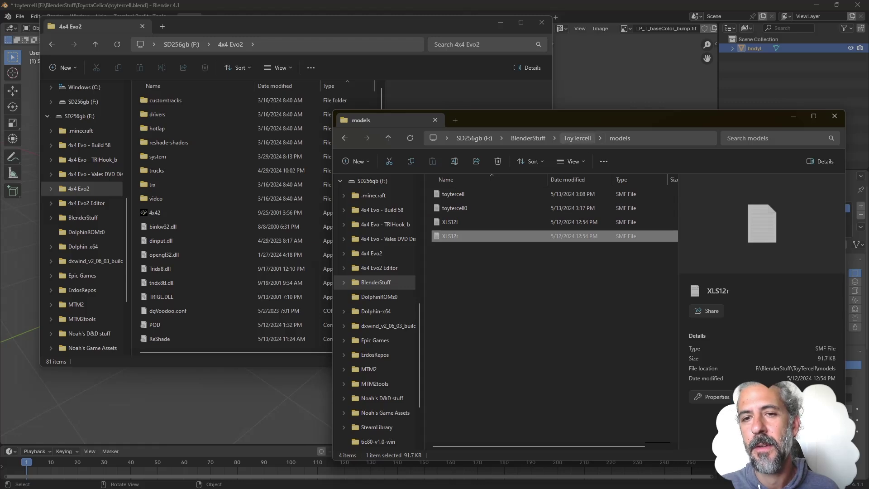
Step: Copy the art, models and truck folders from ToyTercell into the 4x4 Evo2 game folder
click(577, 138)
double_click(453, 208)
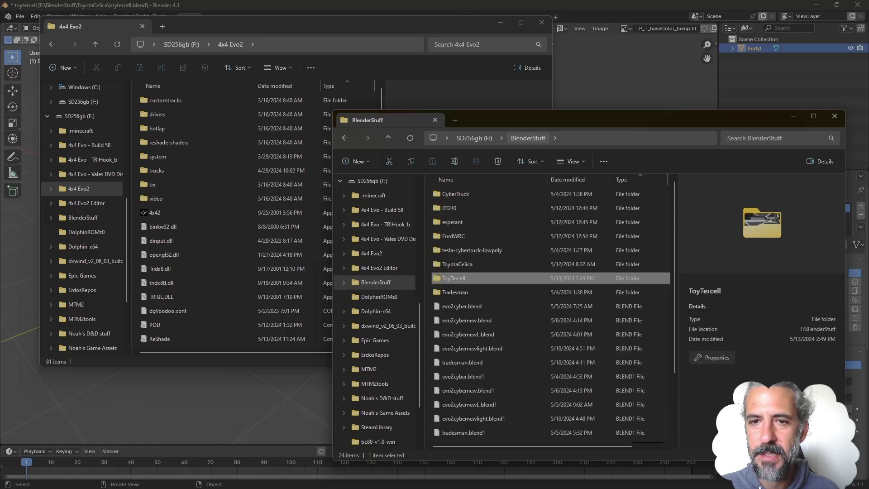
double_click(490, 278)
drag(490, 276, 86, 190)
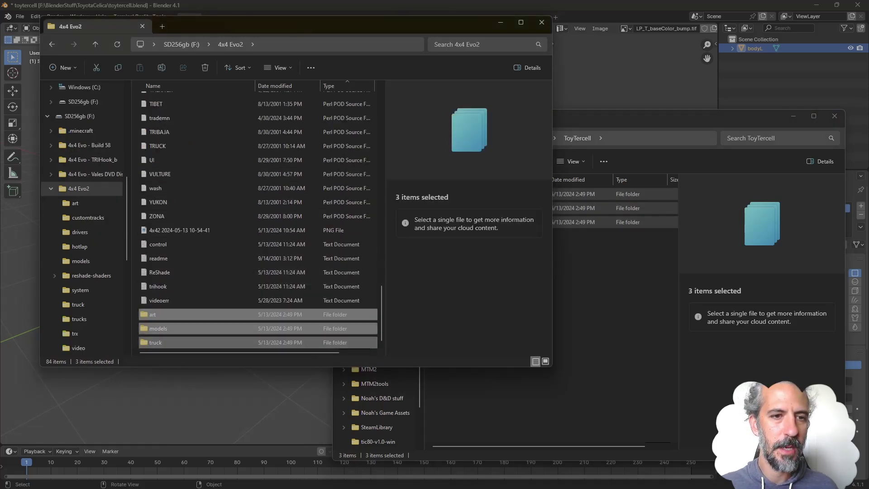
Step: Launch the 4x42 application from the 4x4 Evo2 folder, run the game from its setup options, and lower the system volume
scroll(190, 263, up, 20)
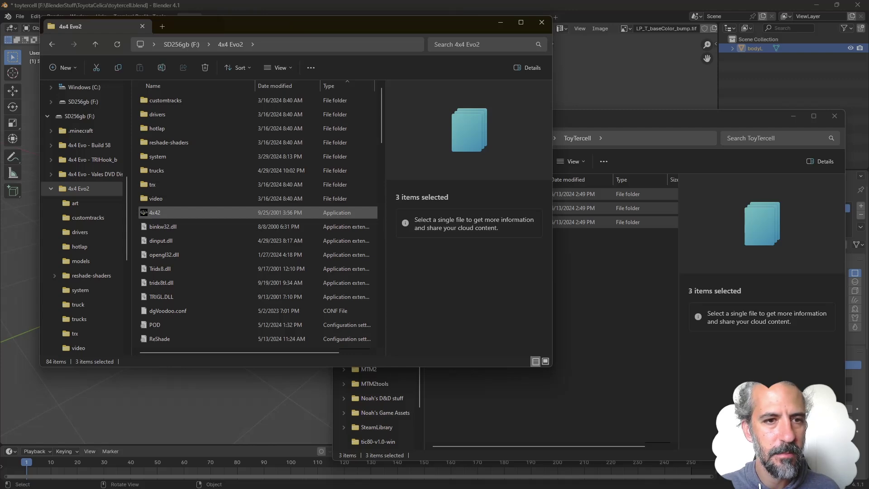
double_click(230, 212)
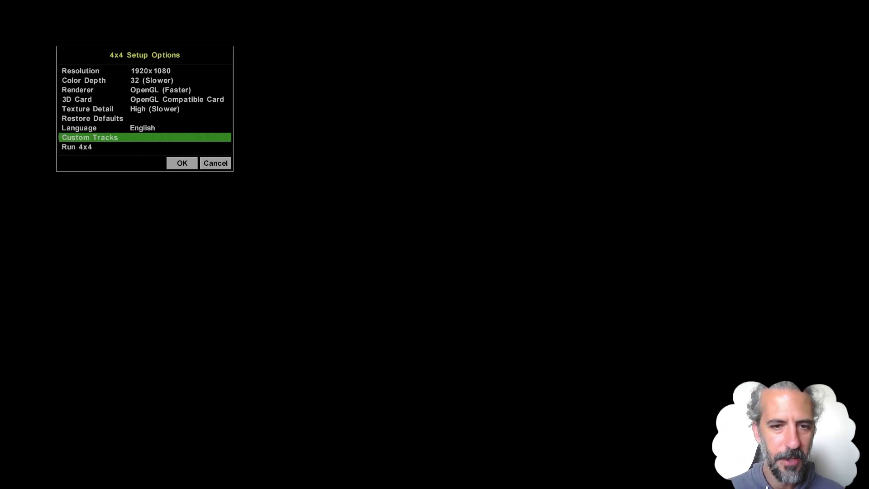
click(144, 146)
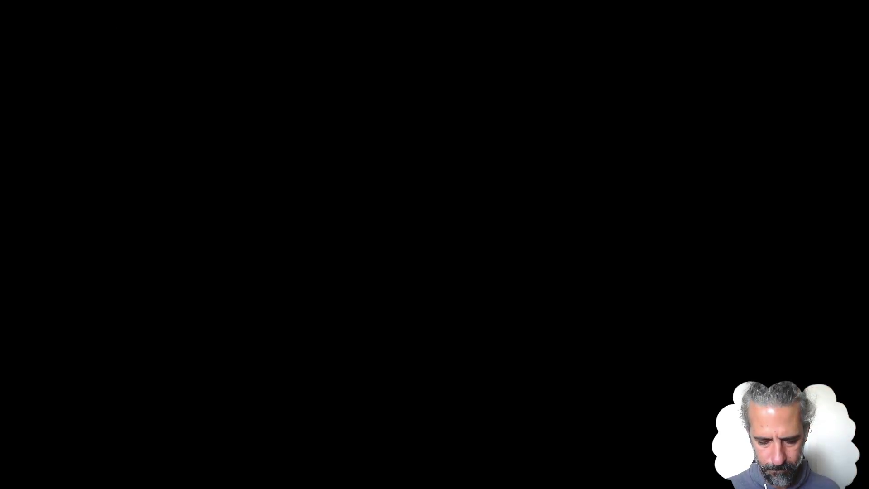
key(XF86AudioLowerVolume)
key(XF86AudioLowerVolume)
key(XF86AudioLowerVolume)
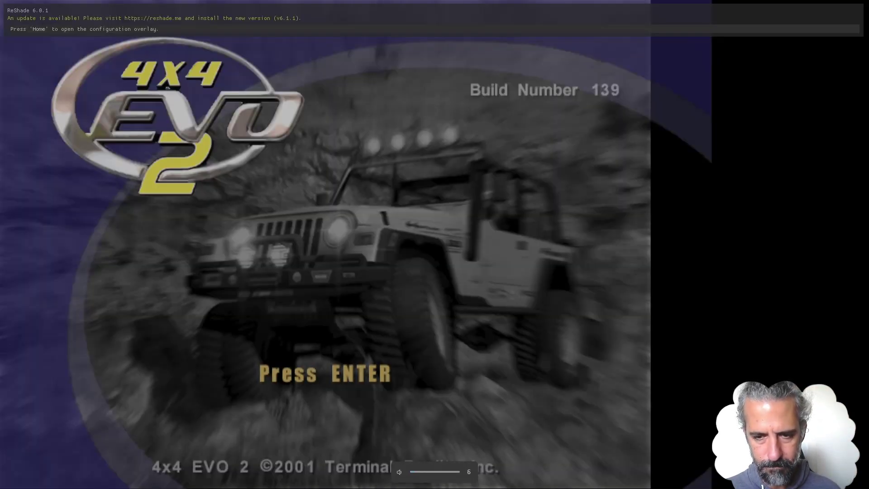
key(XF86AudioLowerVolume)
key(XF86AudioLowerVolume)
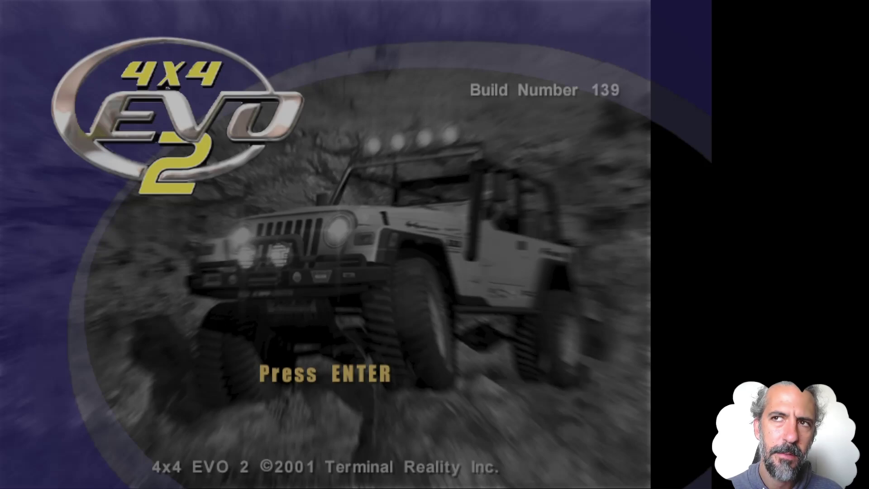
Step: Open the quick race setup for Snake River Canyon and set the race to 2 laps
key(Return)
key(Return)
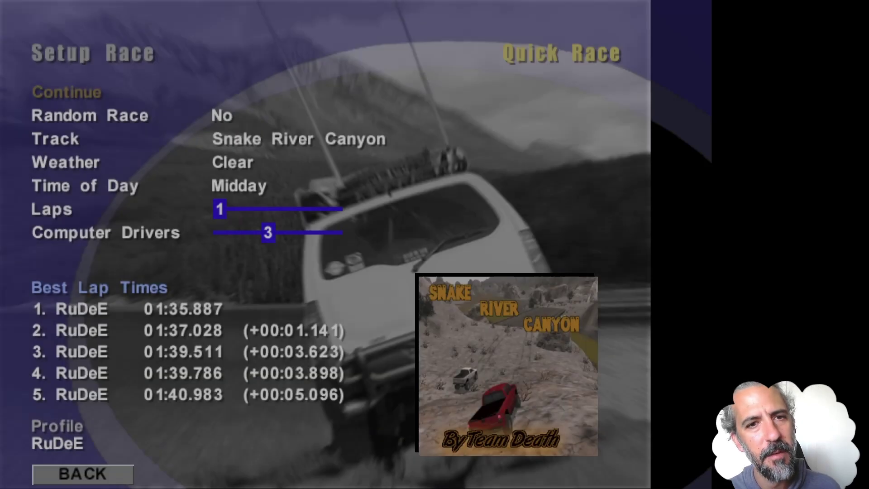
key(Down)
key(Down)
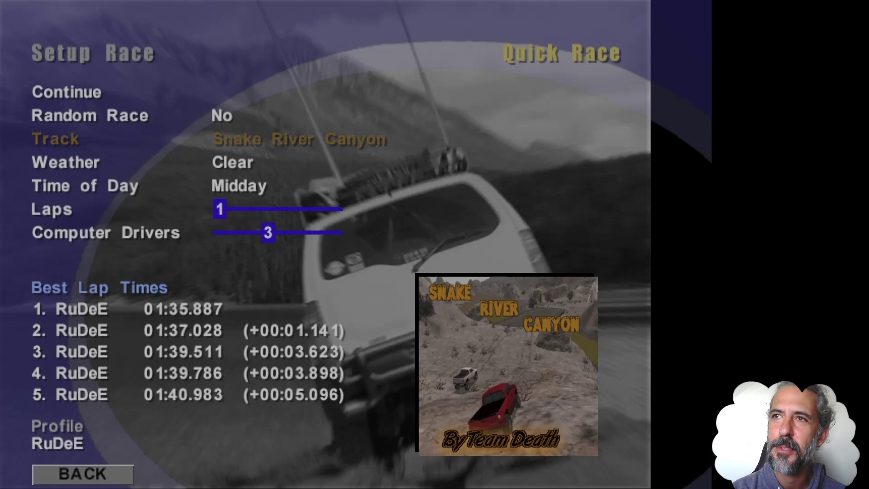
key(Up)
key(Up)
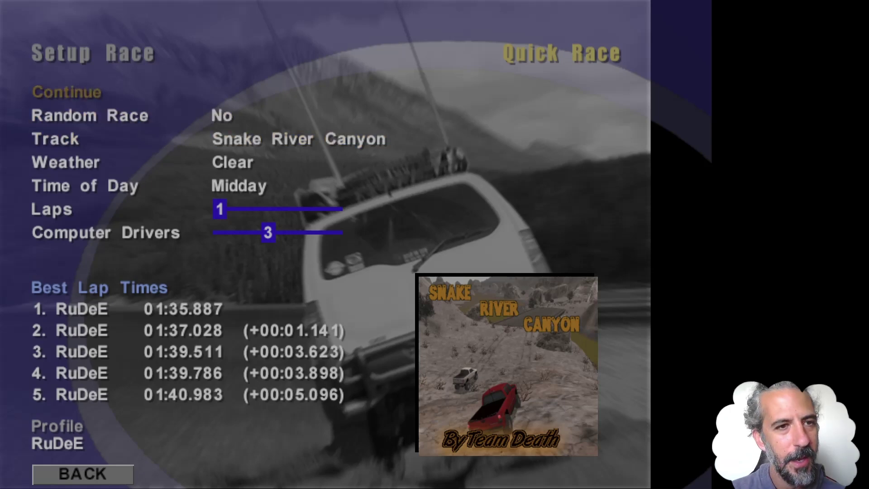
key(Down)
key(Down)
key(Down)
key(Down)
key(Down)
key(Right)
key(Up)
key(Up)
key(Up)
key(Up)
key(Up)
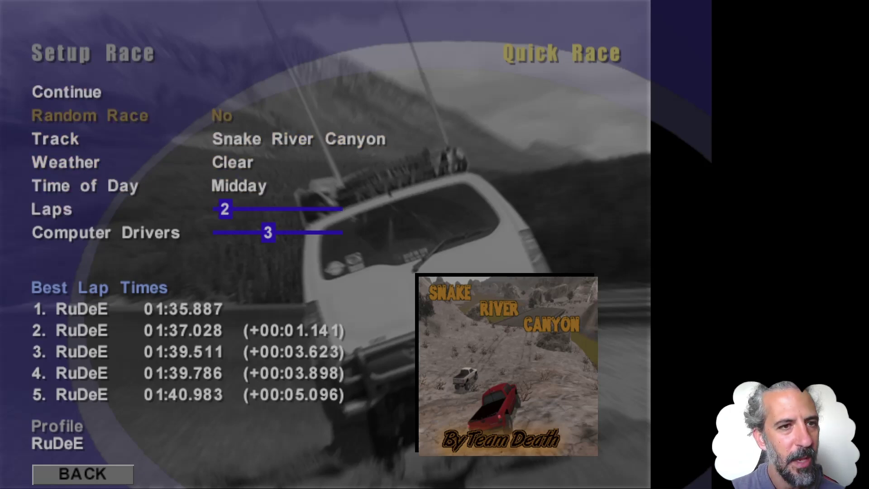
Step: Continue to vehicle selection and choose Toyota Tercell WRC from the custom vehicles
key(Return)
key(Down)
key(Return)
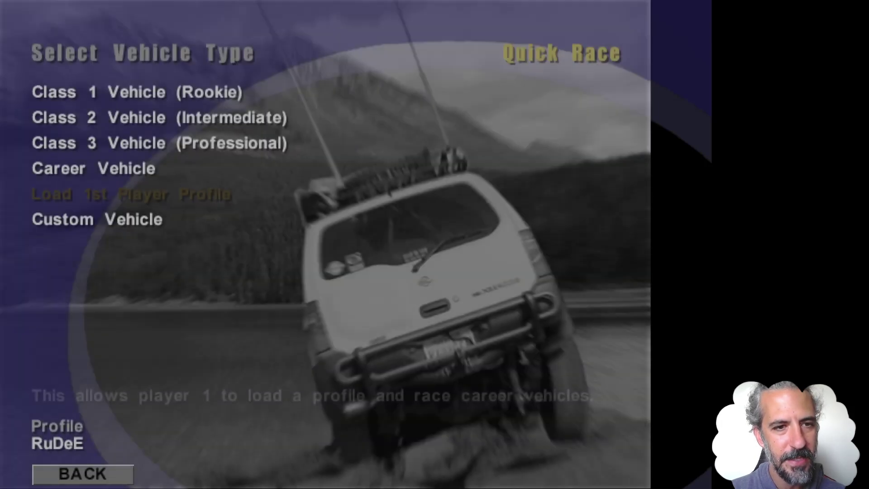
key(Down)
key(Return)
key(Down)
key(Down)
key(Down)
key(Down)
key(Down)
key(Down)
key(Down)
key(Down)
key(Down)
key(Down)
key(Down)
key(Down)
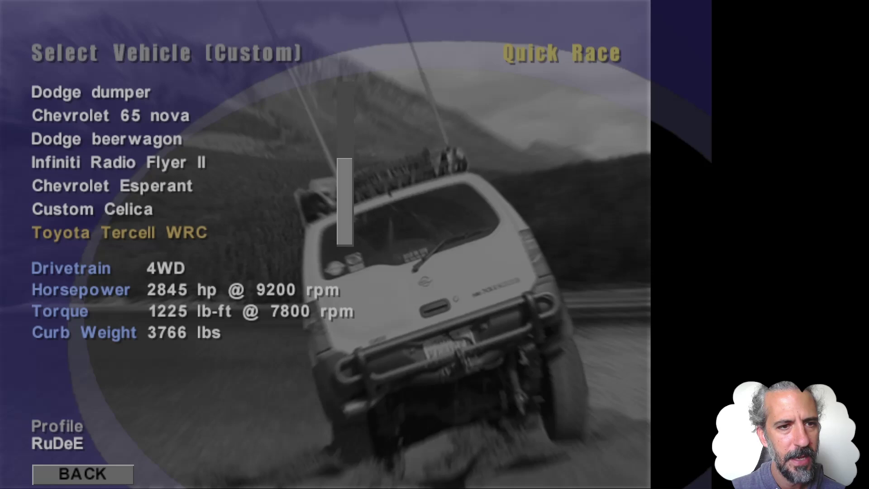
key(Up)
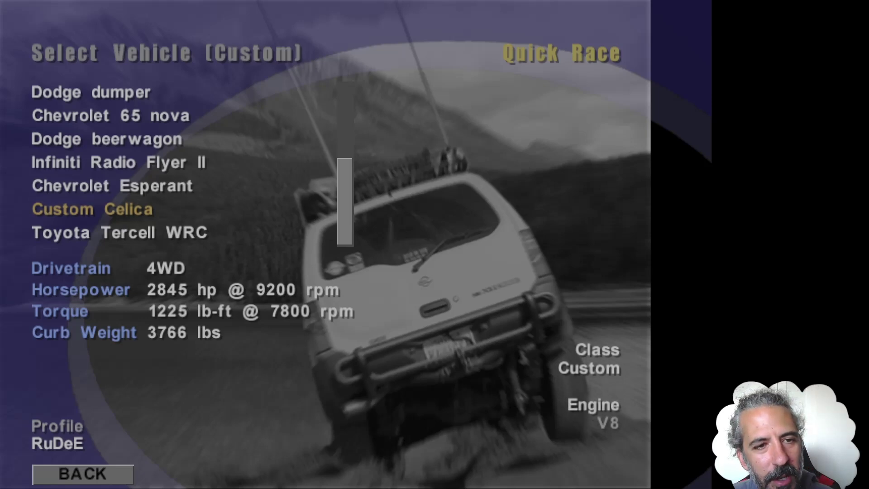
key(Down)
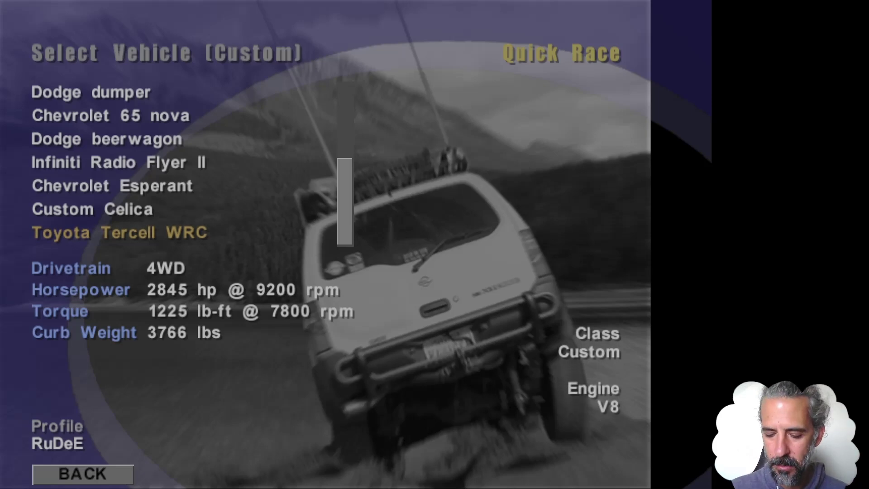
key(Return)
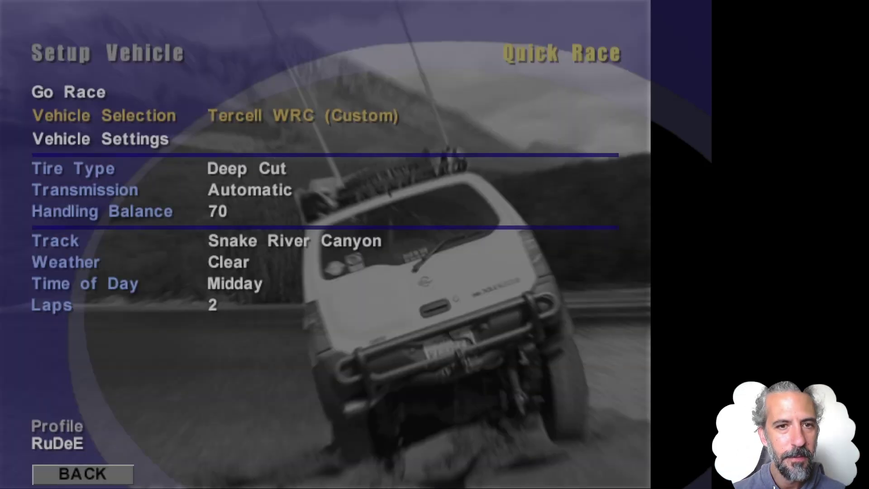
Step: Start the race and test-drive the Tercell WRC along the Snake River Canyon track
key(Up)
key(Return)
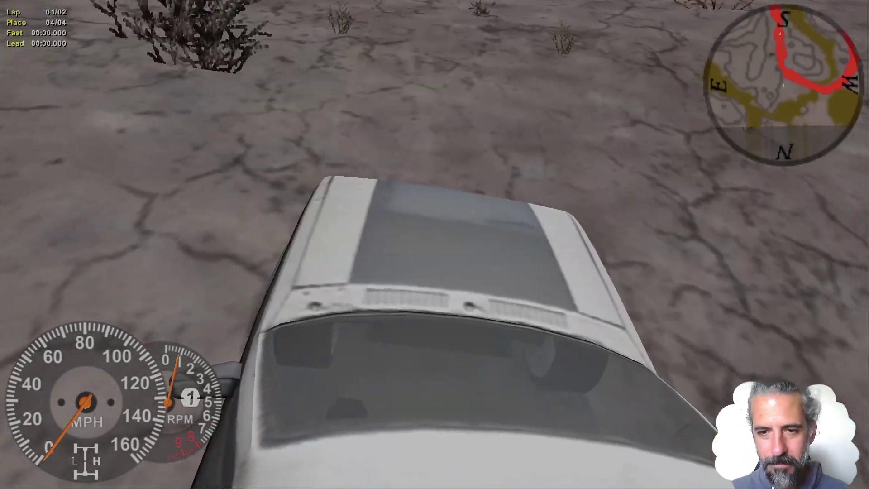
key(Up)
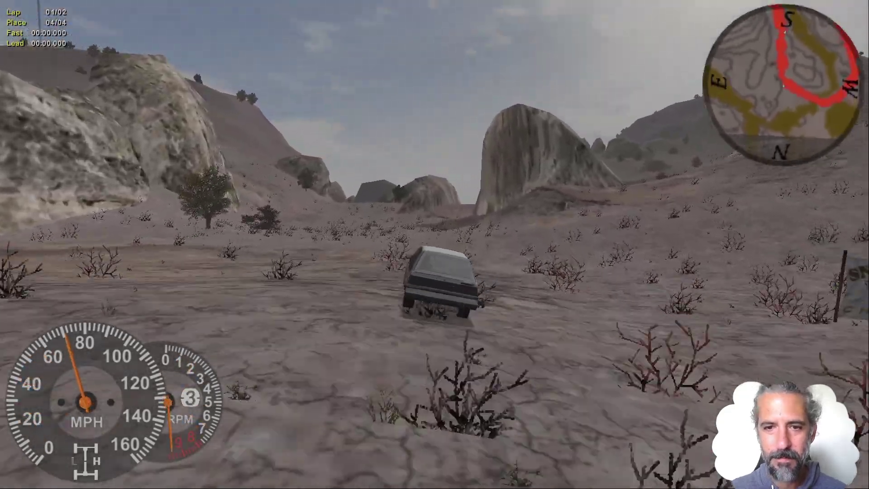
key(Left)
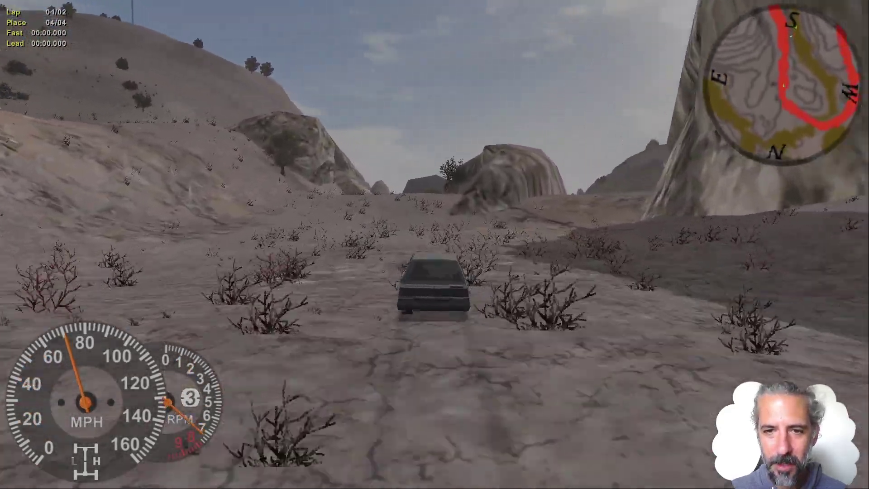
key(Left)
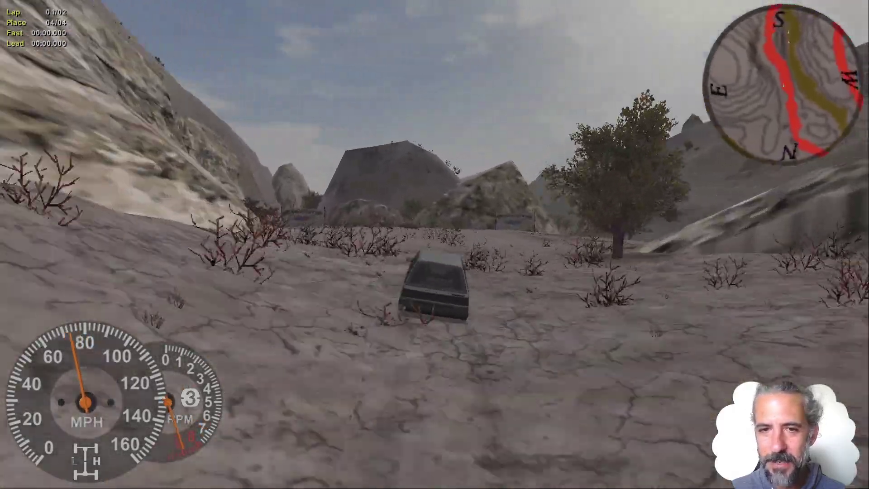
key(Left)
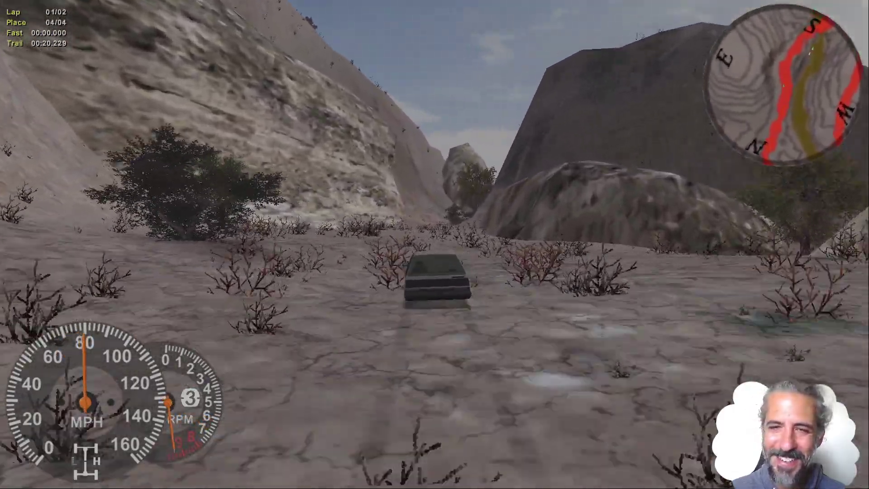
key(Right)
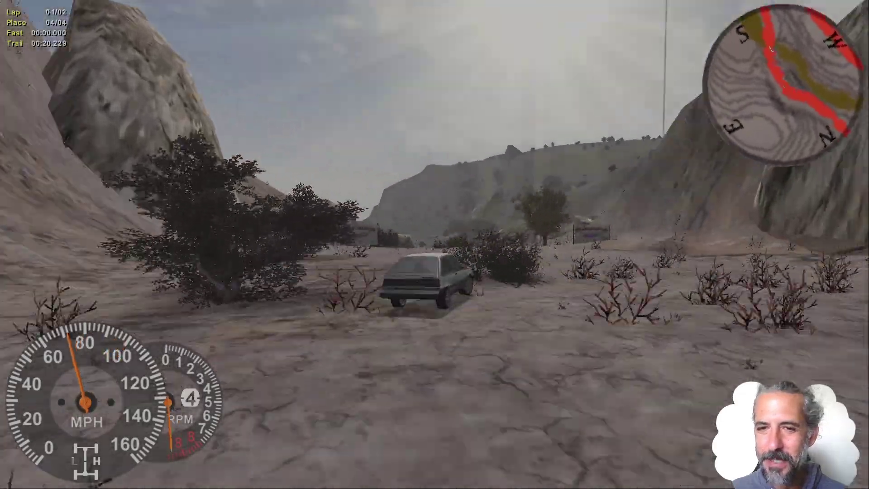
key(Left)
key(Down)
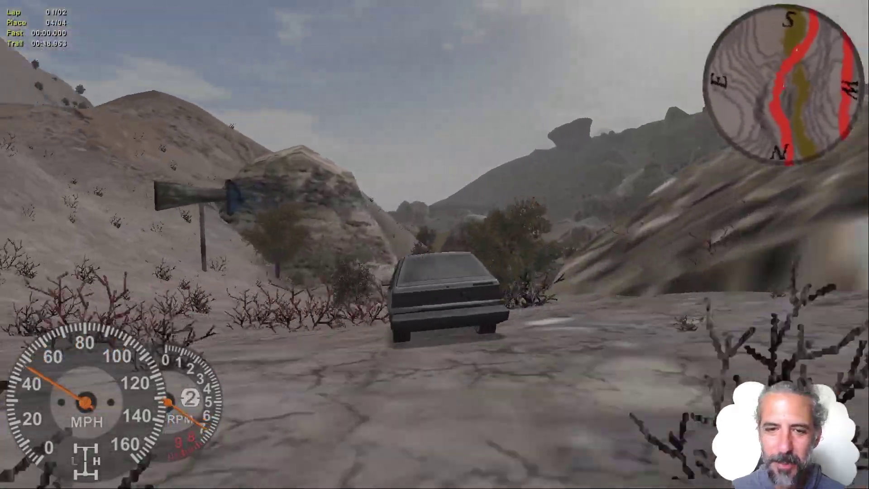
key(Up)
key(Right)
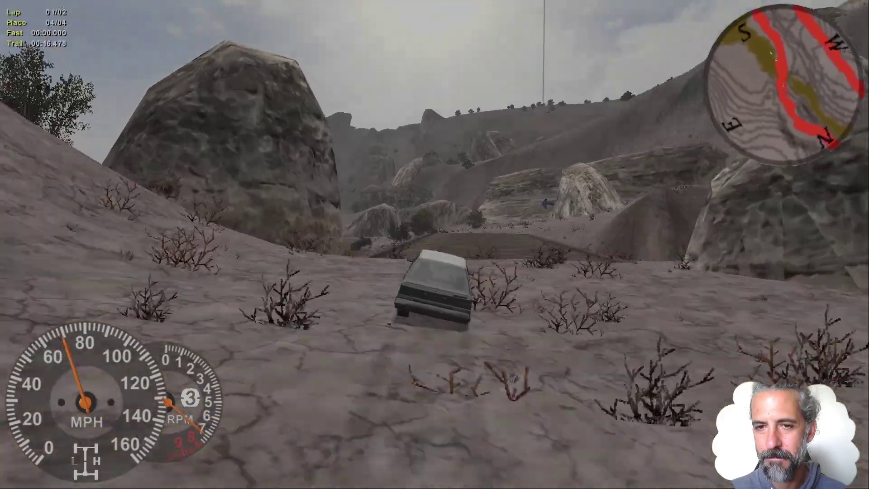
key(Up)
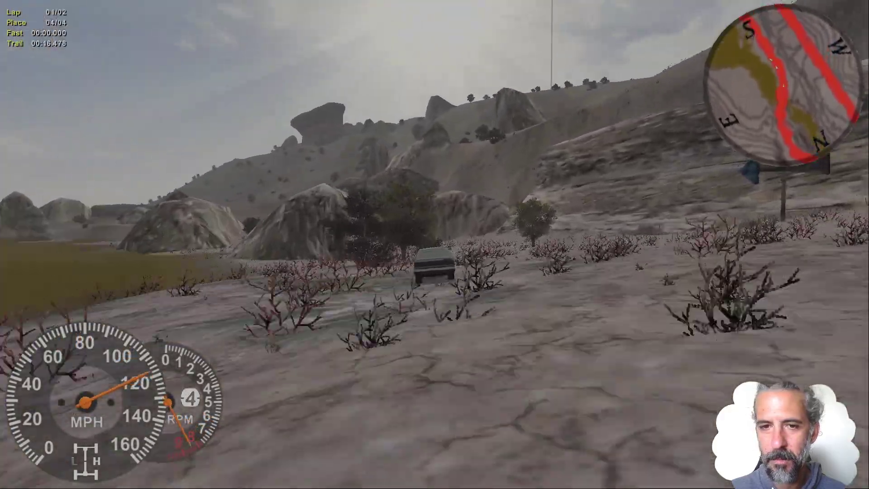
key(Left)
Step: Pause and quit the race, then exit the game to return to the 4x4 Evo2 folder
key(Escape)
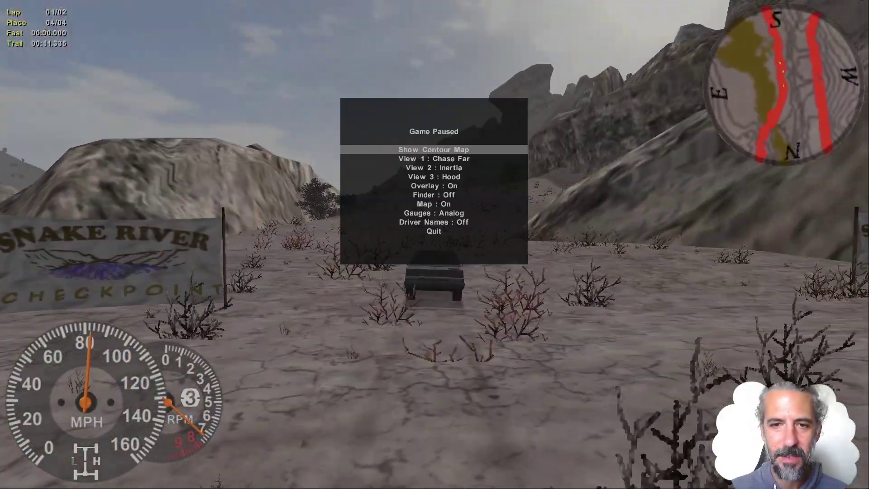
key(Up)
key(Return)
key(Return)
key(Escape)
key(Escape)
key(Escape)
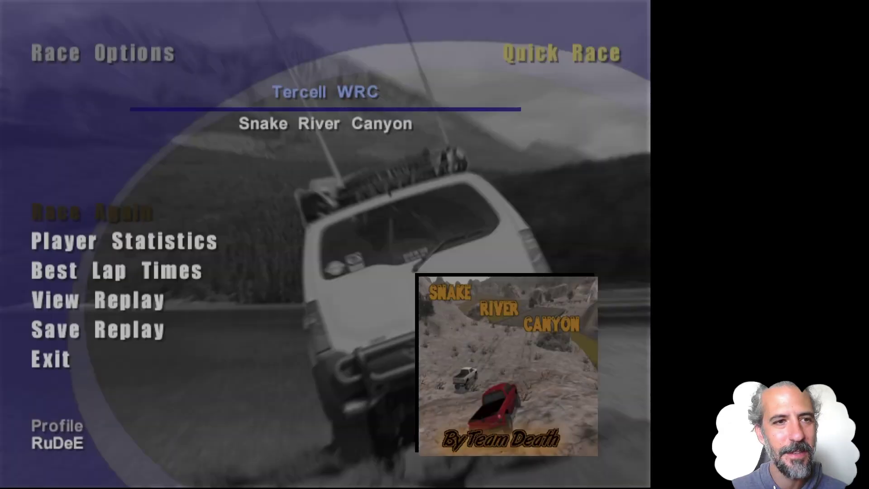
key(Escape)
key(Return)
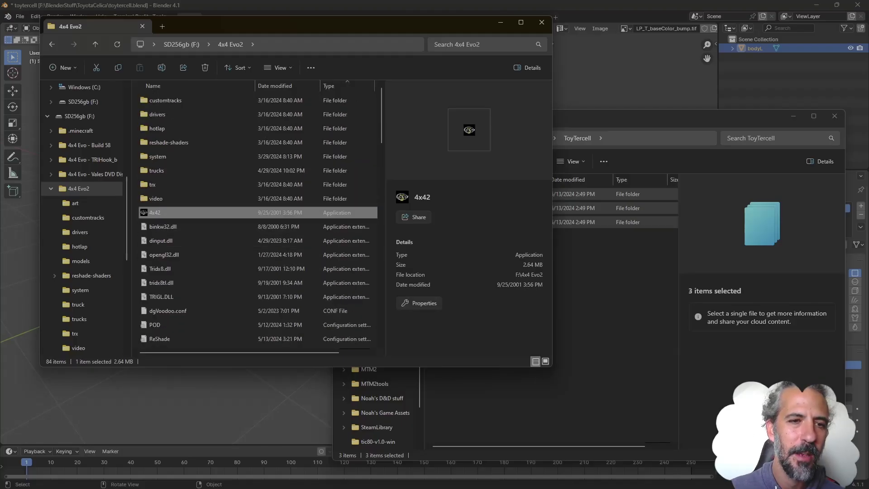
Step: Open the POD configuration file in the 4x4 Evo2 folder and delete its trucks/celica.pod line
scroll(258, 226, down, 6)
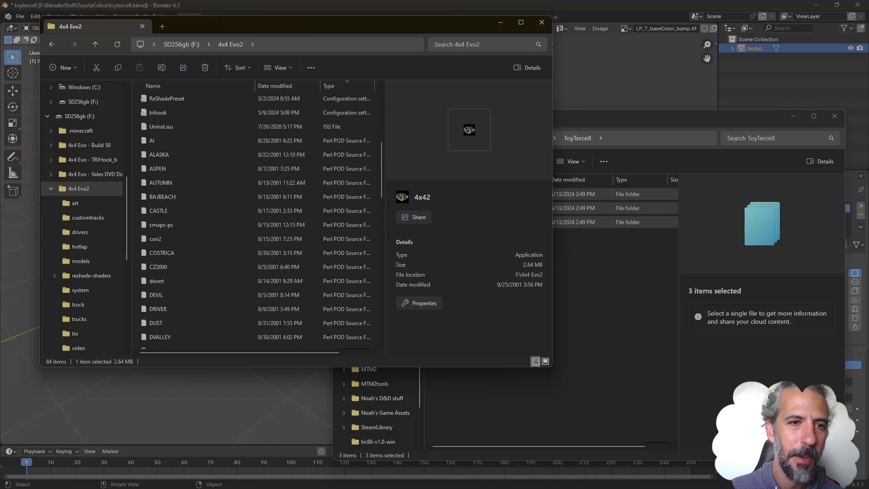
scroll(258, 203, up, 3)
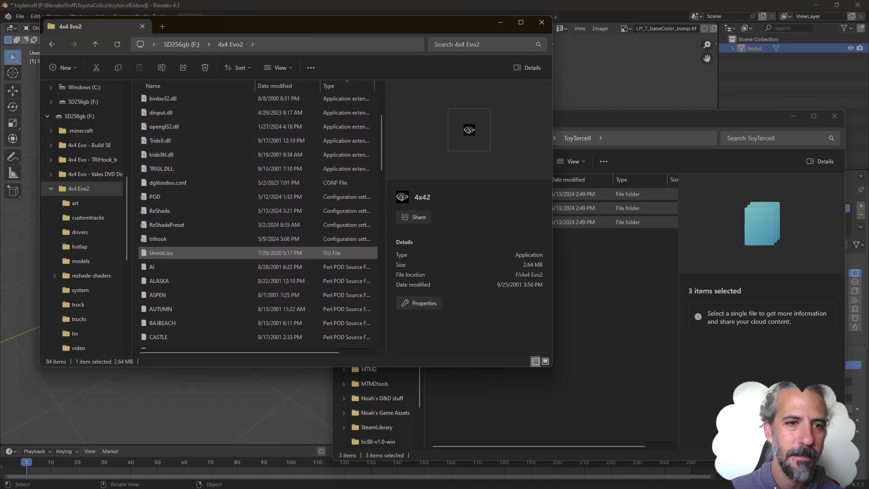
double_click(181, 196)
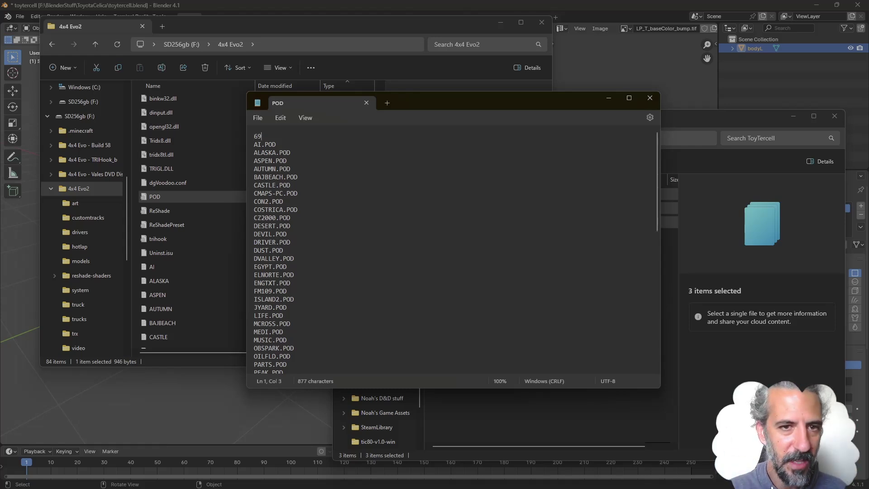
scroll(452, 249, down, 15)
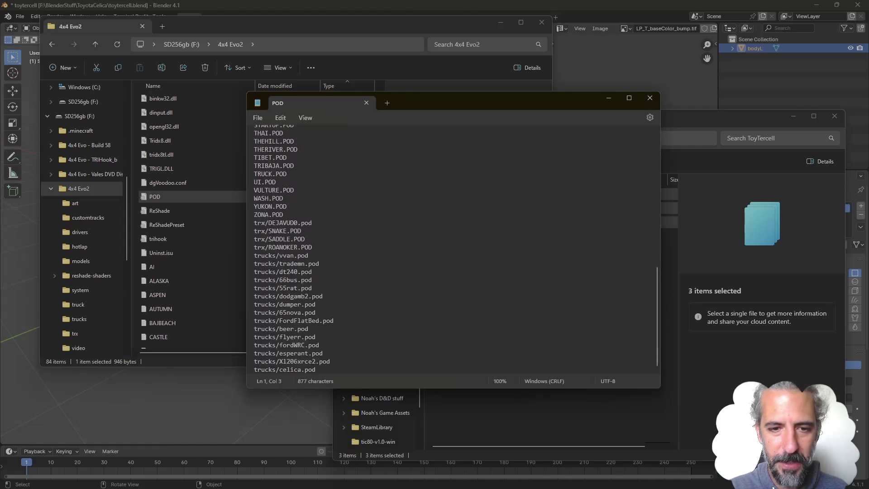
click(316, 369)
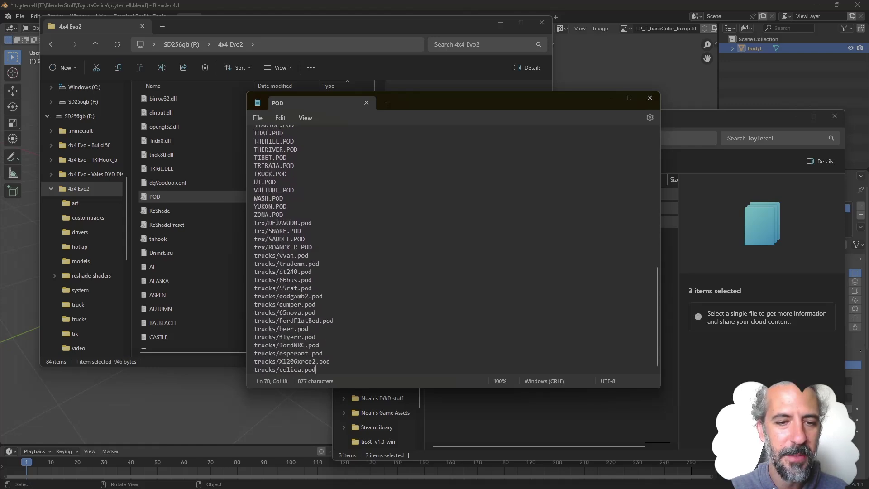
key(shift+Home)
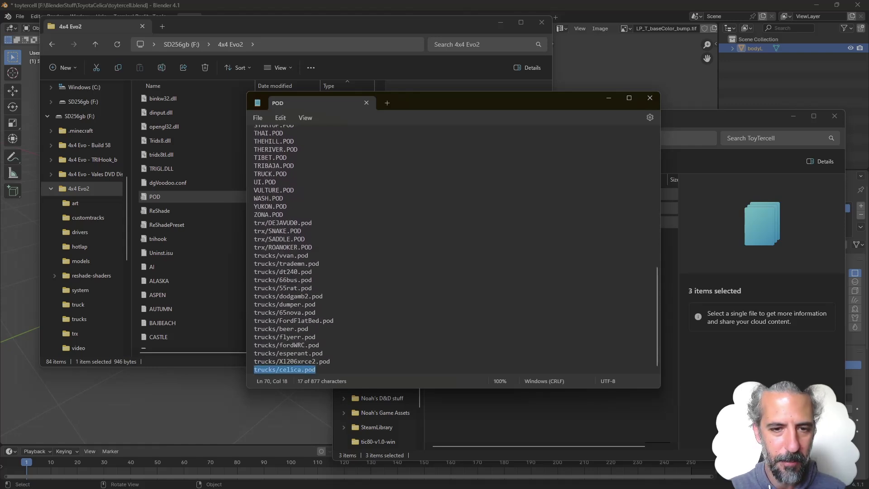
key(BackSpace)
key(BackSpace)
Step: Set the POD count on the first line to 68, then save and close the file
scroll(453, 249, up, 3)
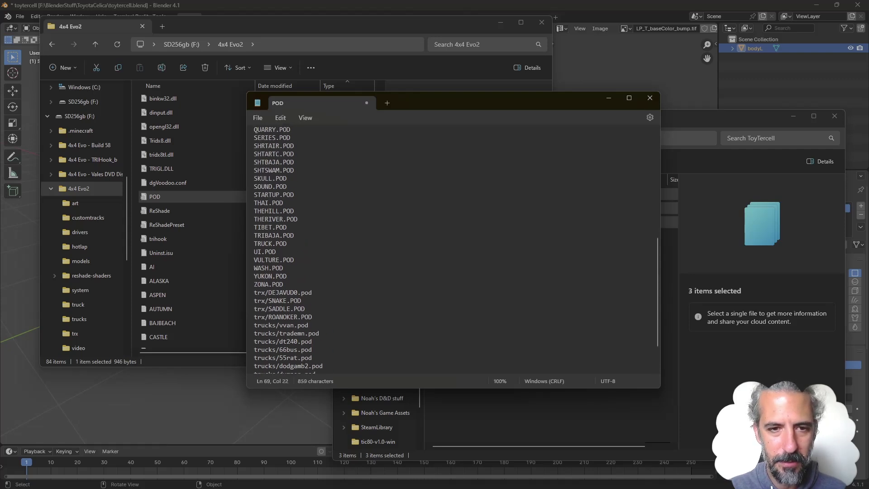
scroll(452, 249, up, 10)
click(262, 136)
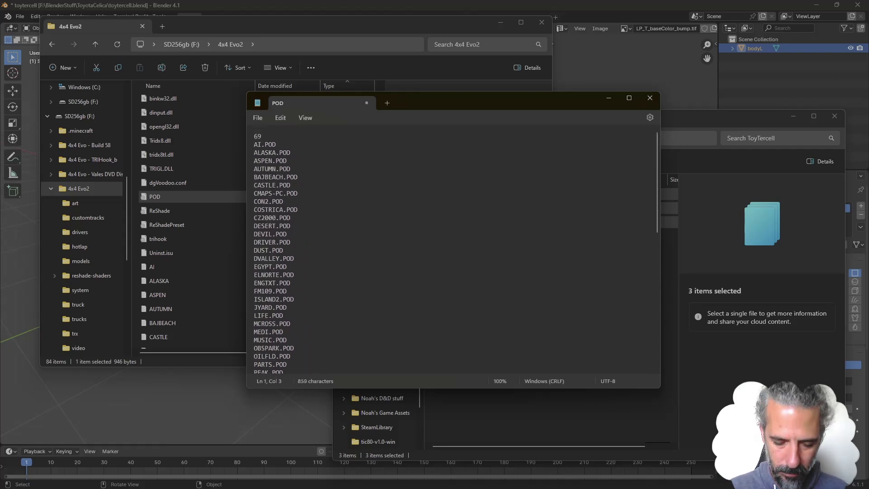
key(BackSpace)
text(8)
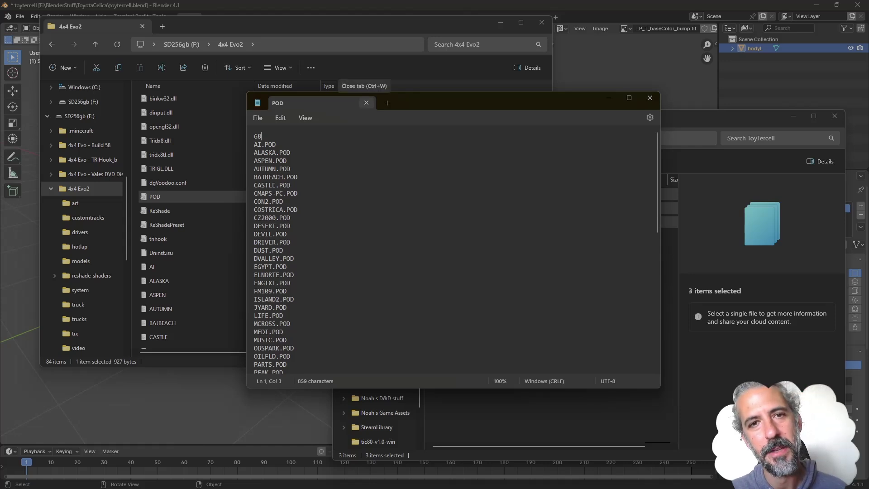
click(366, 103)
Step: Launch the 4x42 application and run the game through to its main menu
scroll(253, 213, up, 3)
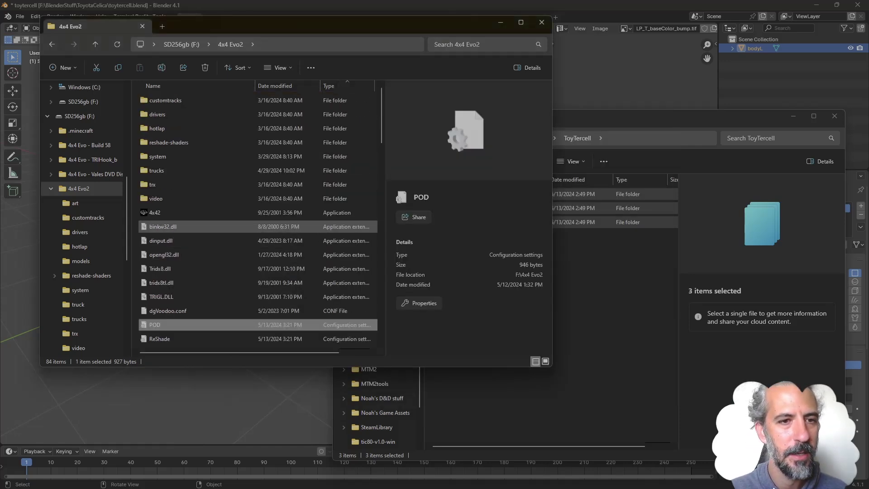
double_click(156, 212)
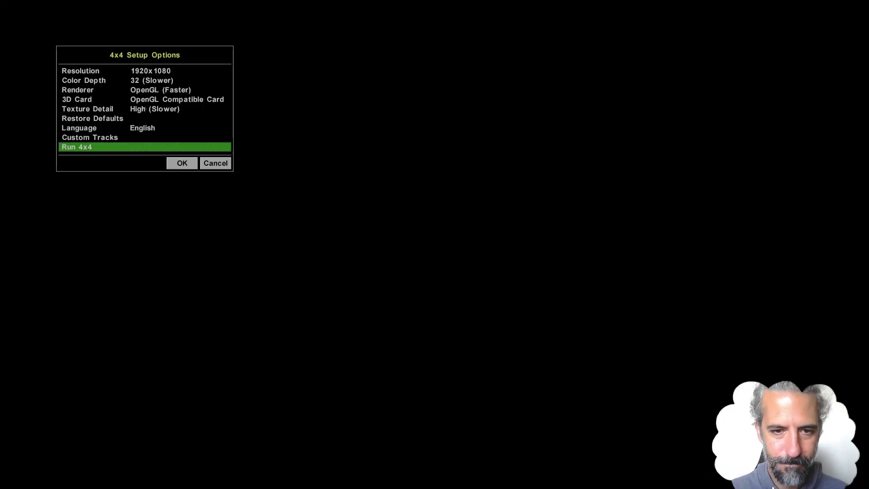
key(Return)
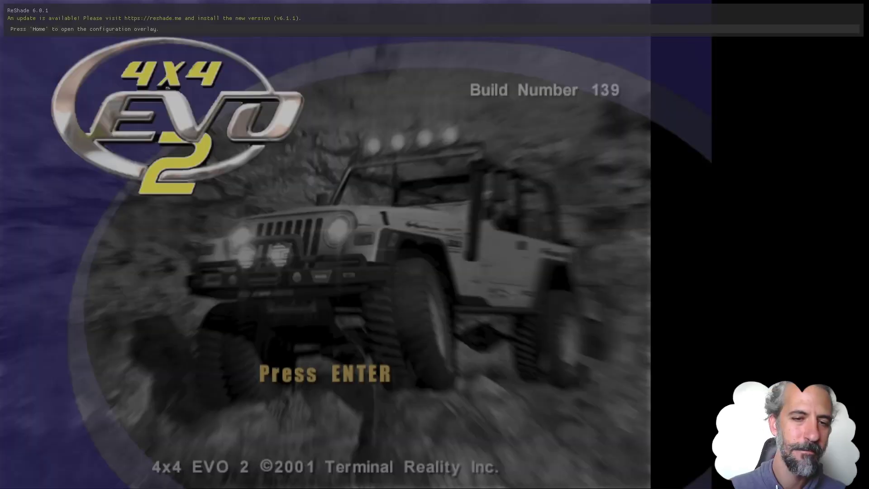
key(Return)
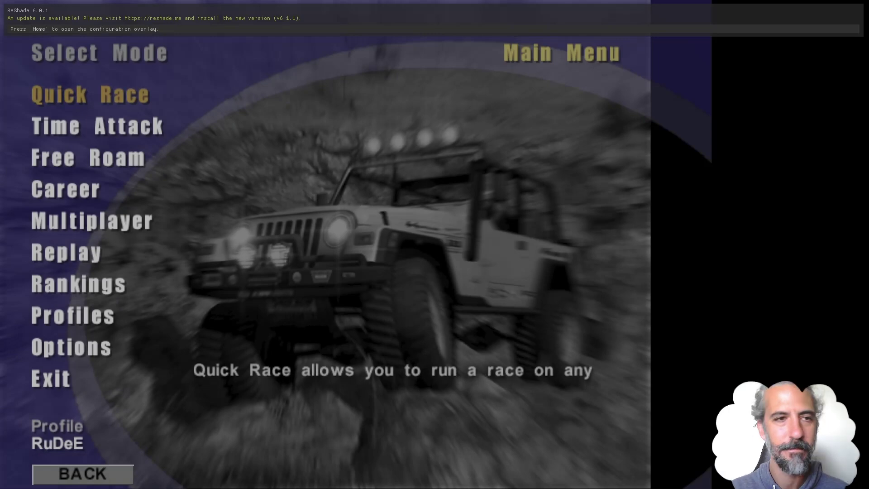
Step: Start a two-lap quick race on Snake River Canyon with the Tercell WRC, keeping the existing race and vehicle setup
key(Return)
key(Return)
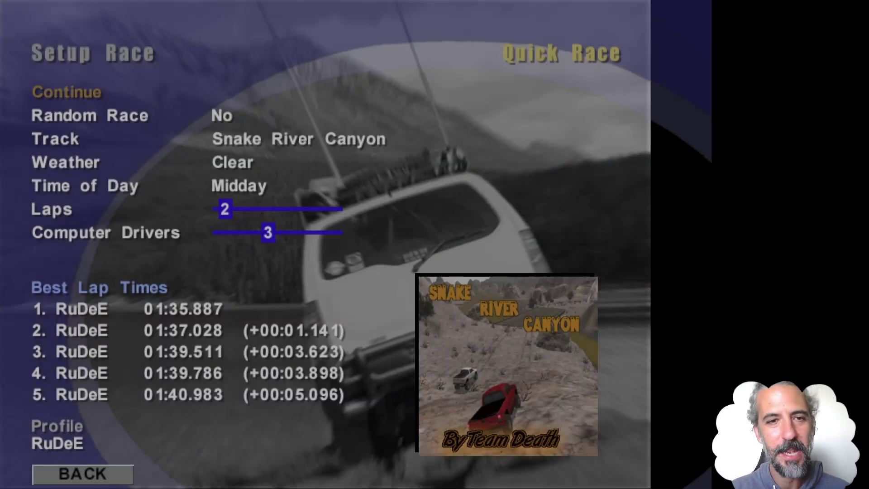
key(Down)
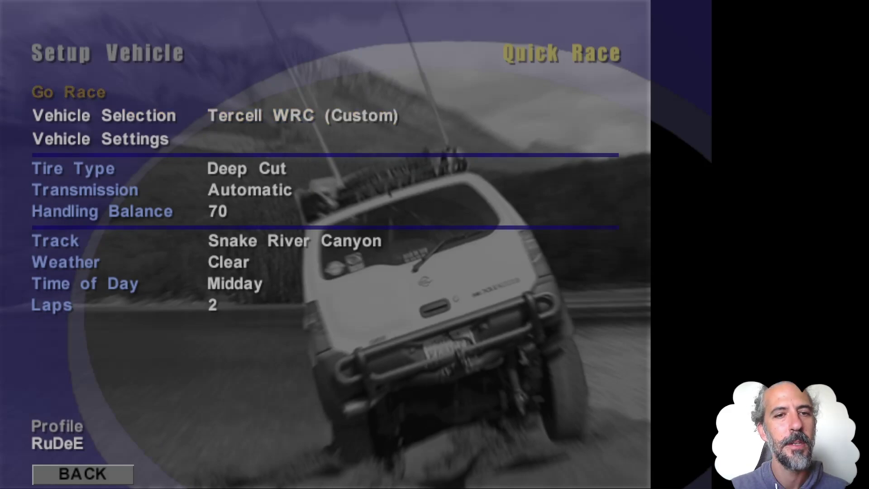
key(Return)
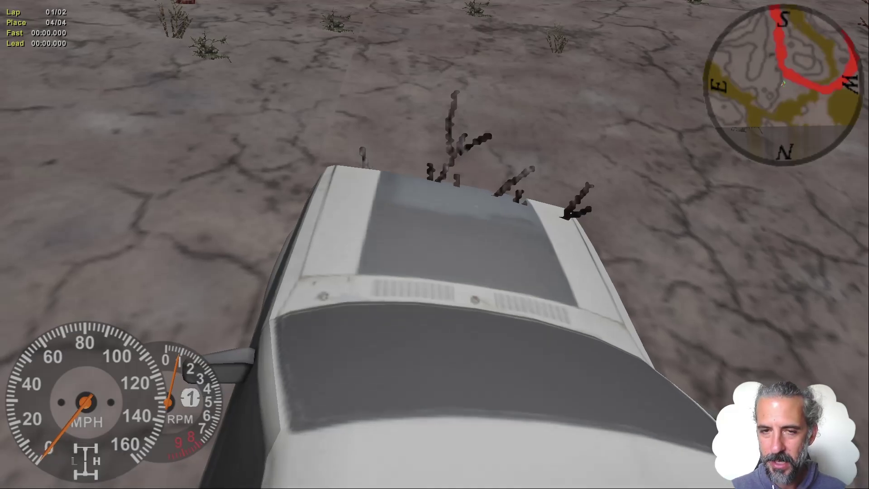
Step: Test-drive the Tercell WRC through the canyon's first lap and switch the camera to the hood view
key(Up)
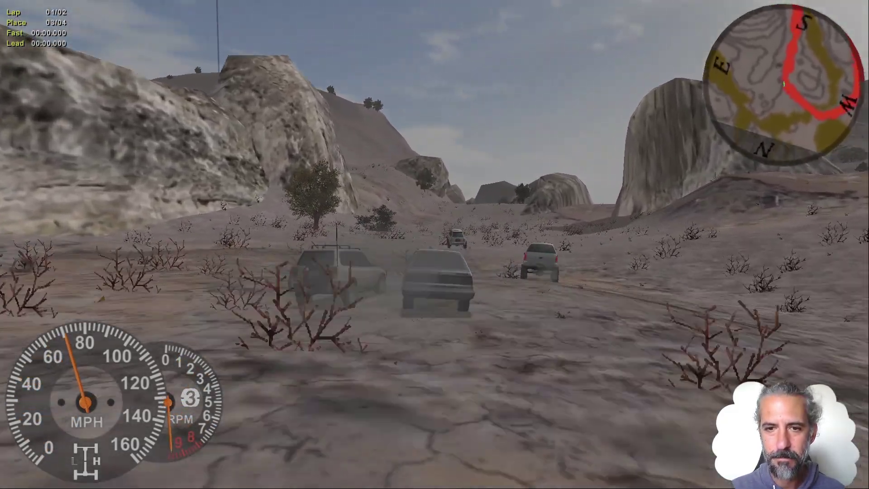
key(Right)
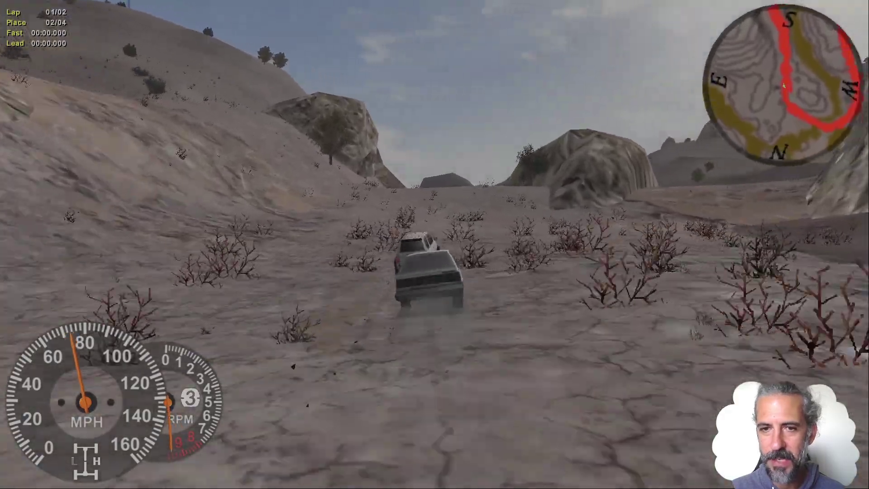
key(Right)
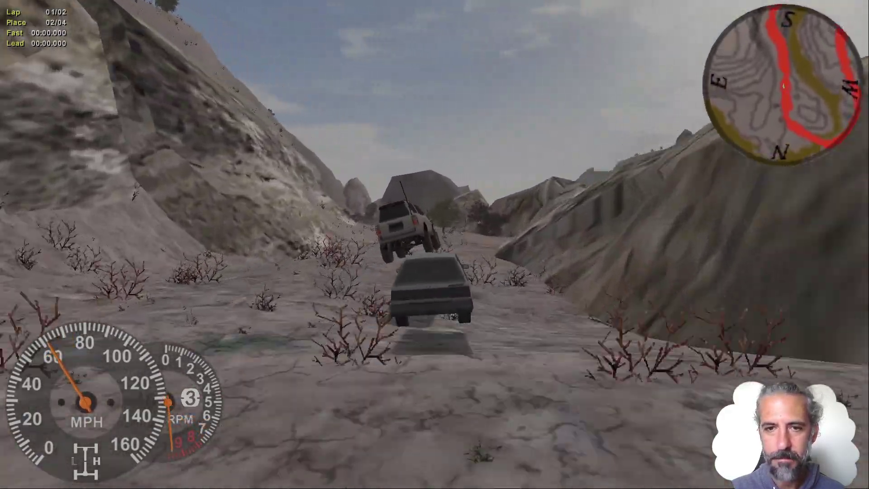
key(Left)
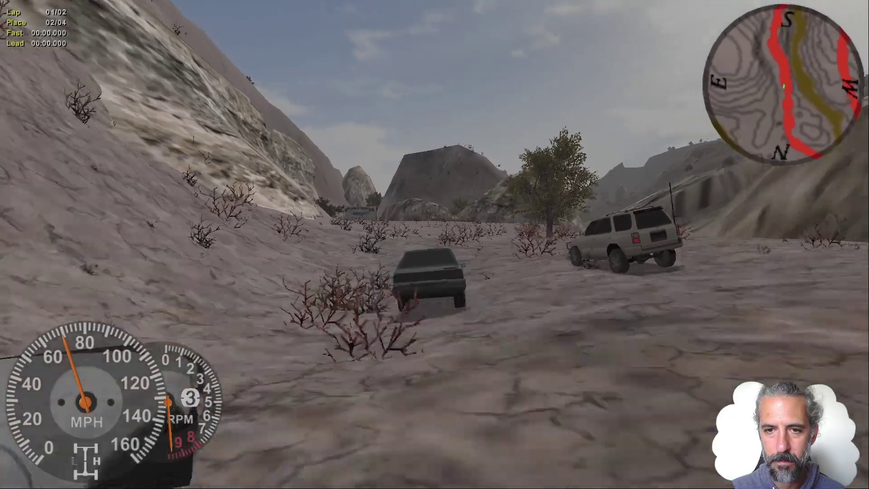
key(Left)
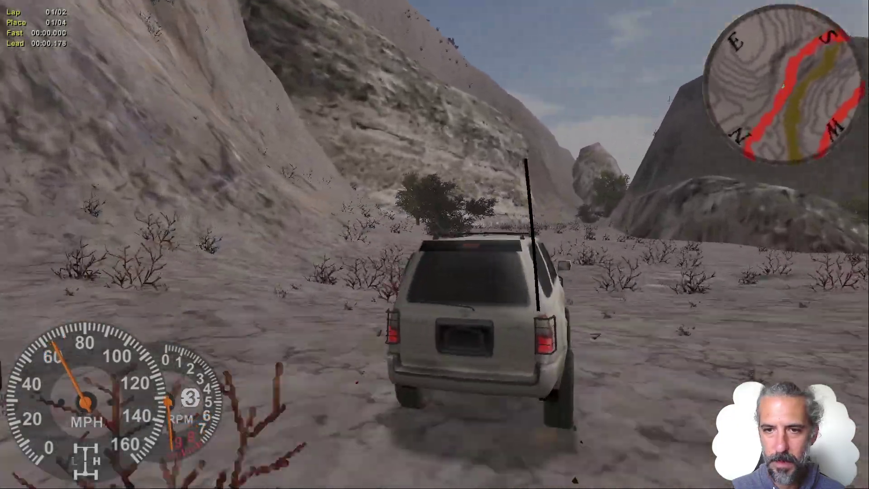
key(Right)
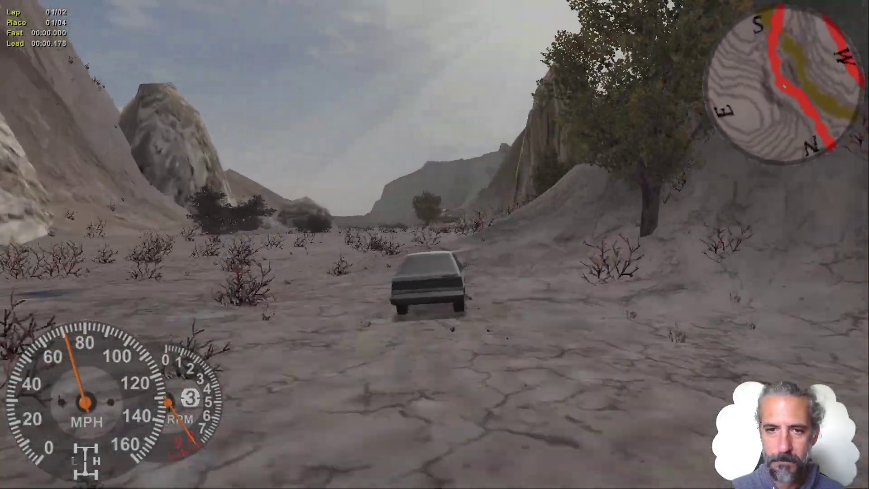
key(Left)
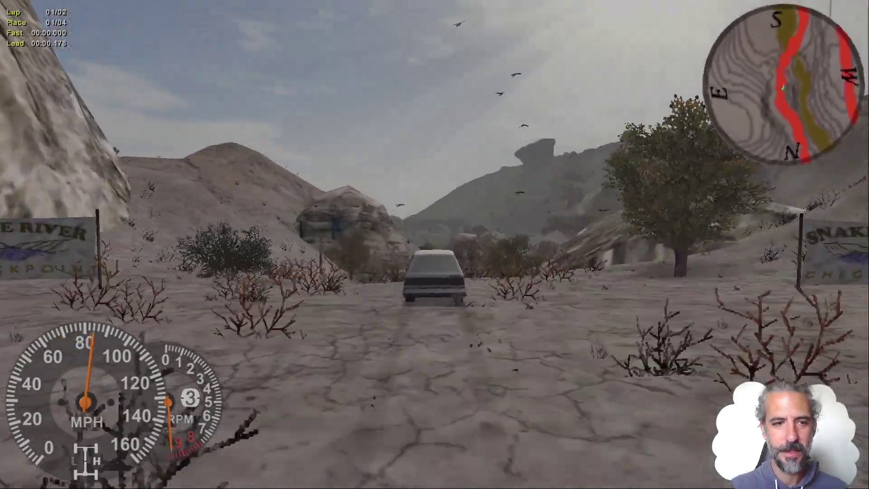
key(Right)
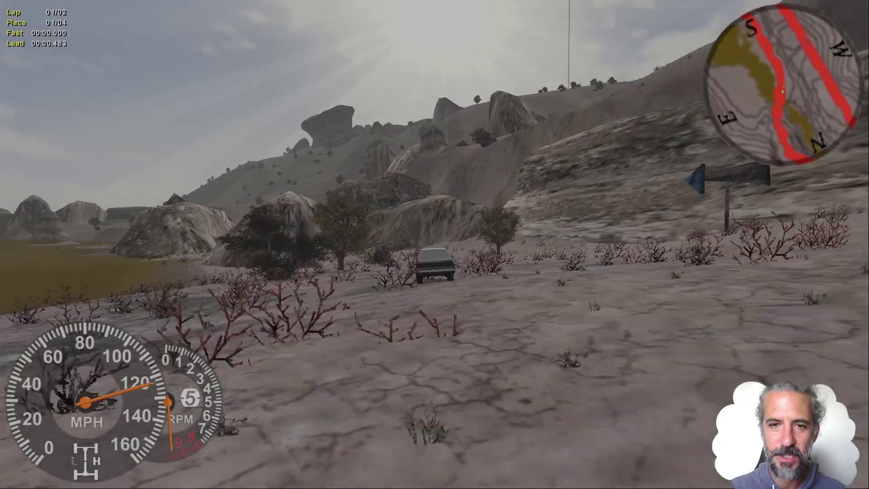
key(Left)
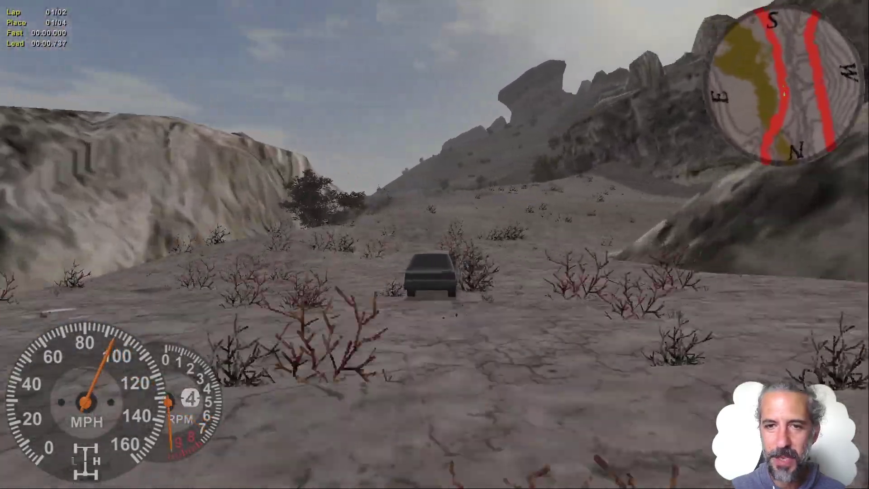
key(Left)
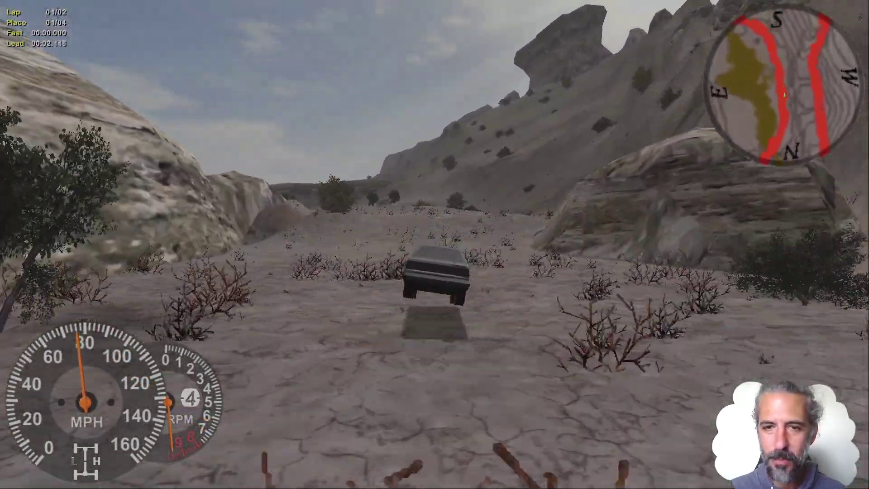
key(Right)
key(Left)
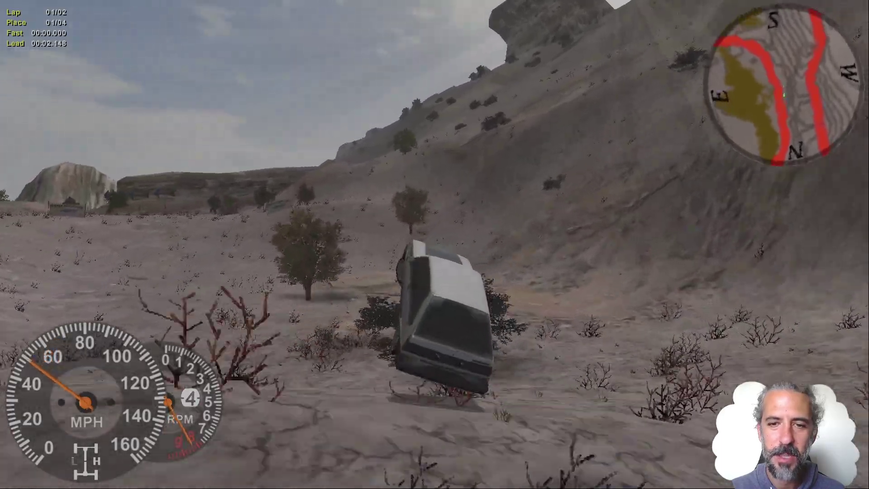
key(Left)
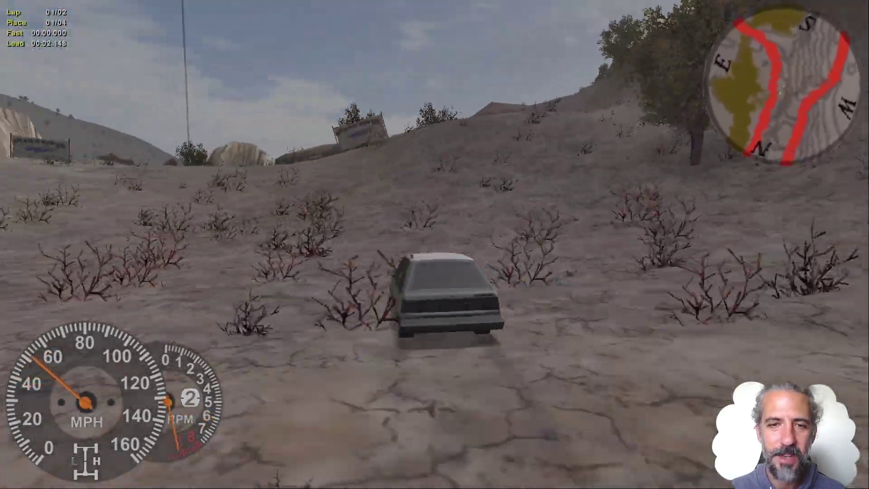
key(Left)
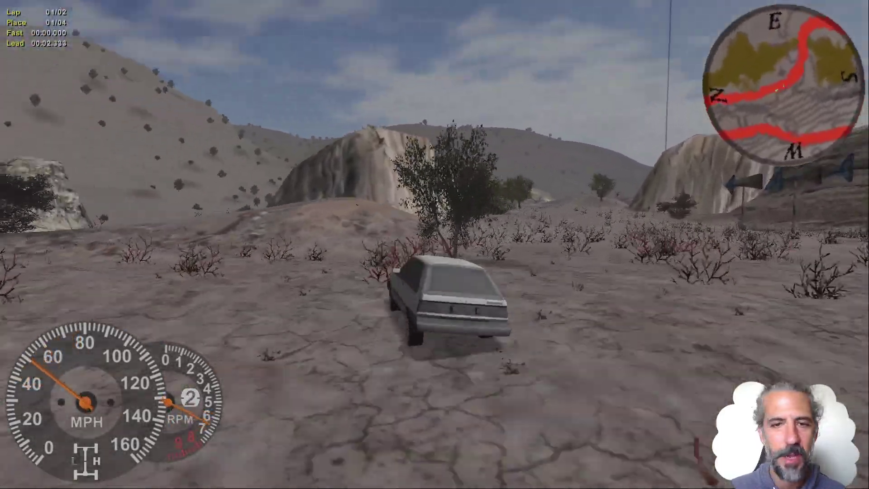
key(Right)
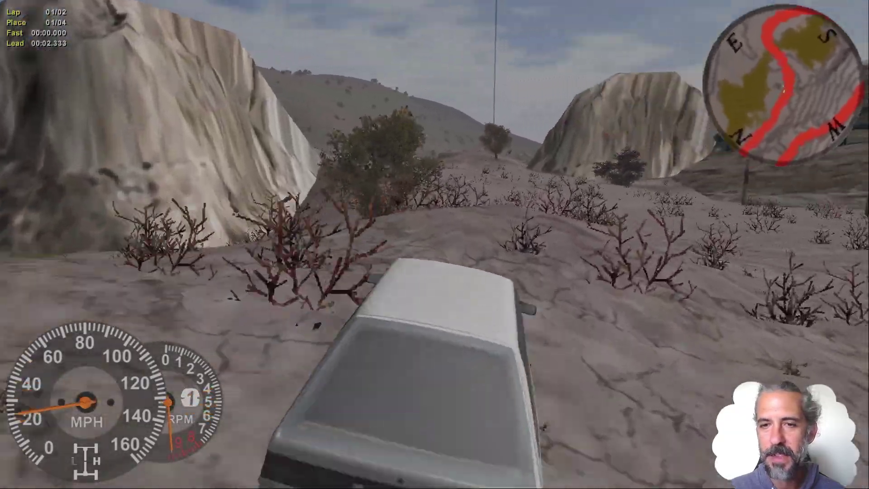
key(Up)
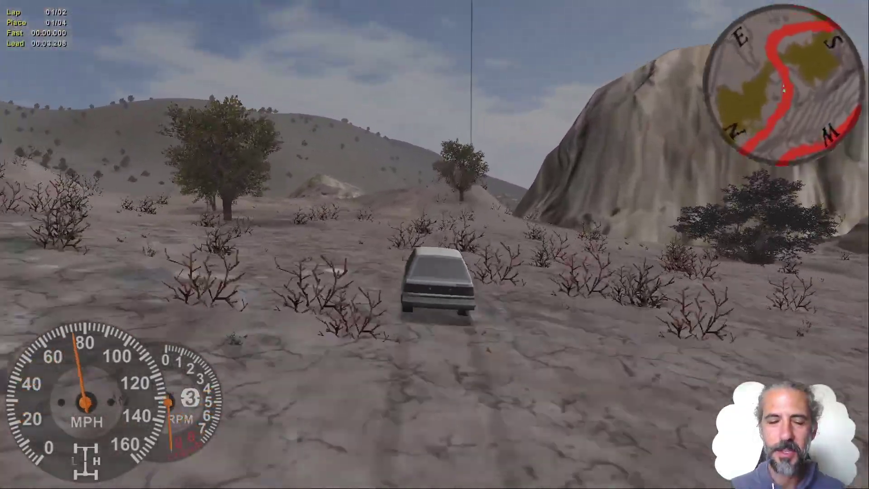
key(Left)
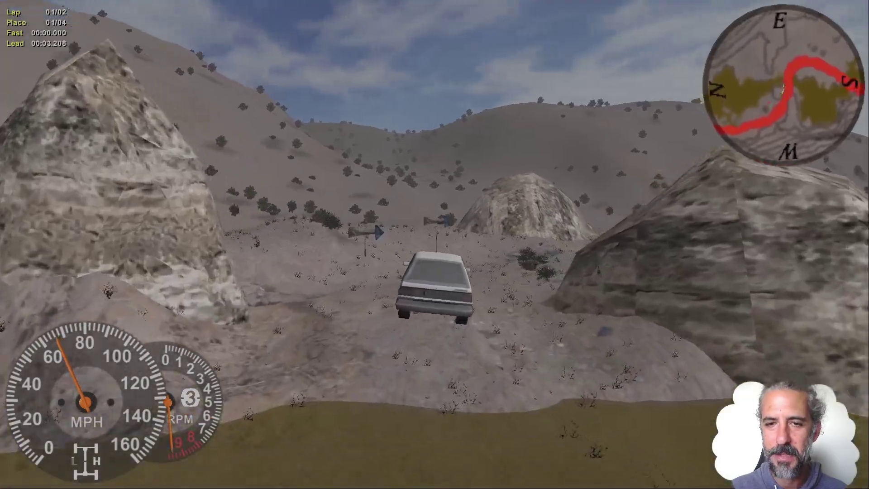
key(Right)
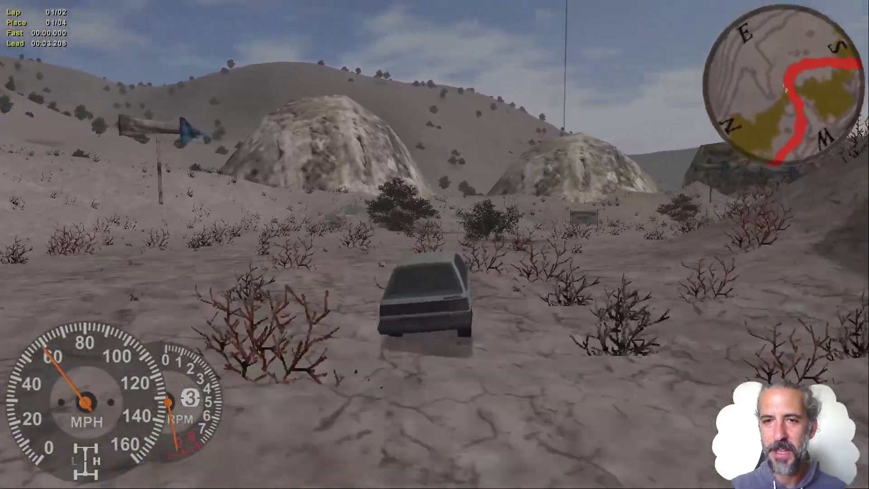
key(Right)
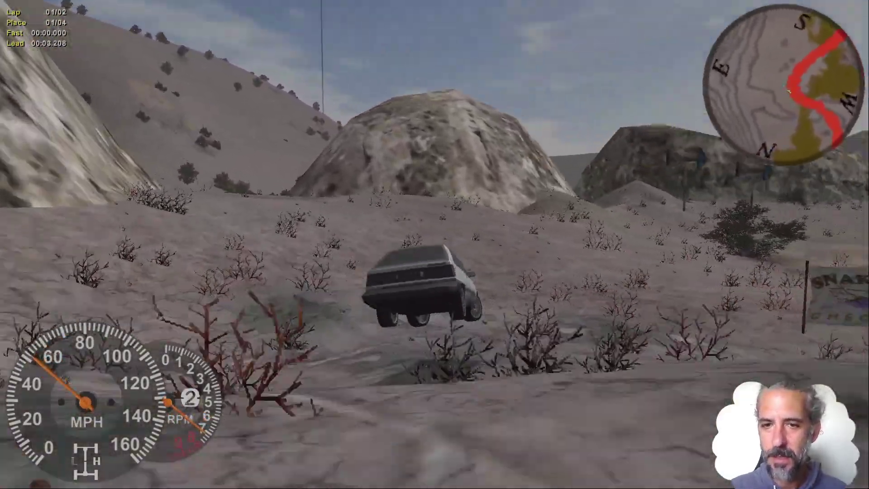
key(Right)
key(c)
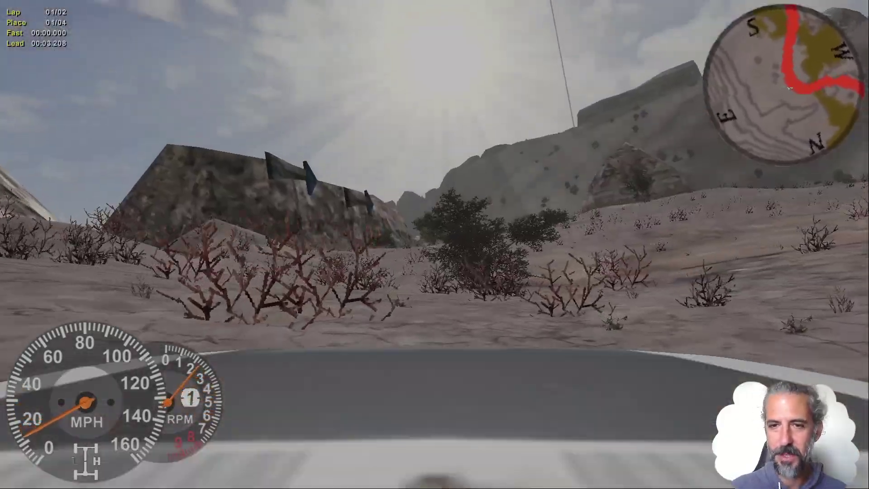
Step: Switch from the hood view to an outside camera and orbit around the parked Tercell WRC to inspect its body
key(c)
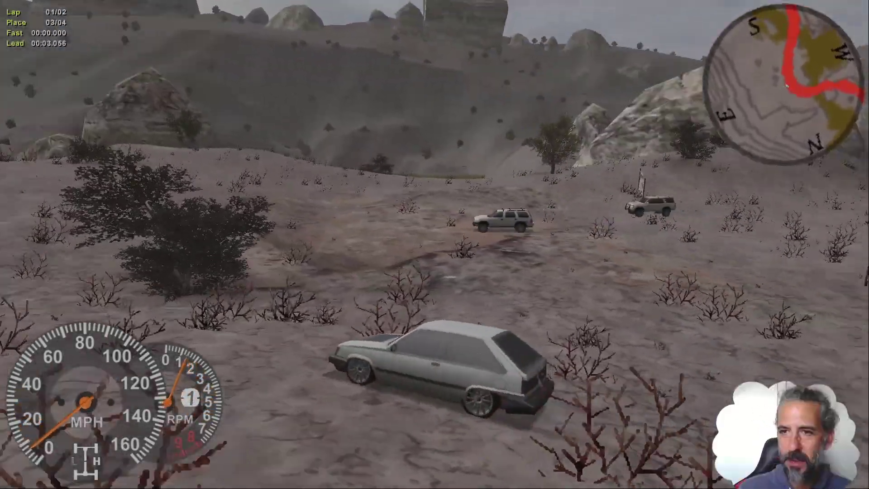
key(Right)
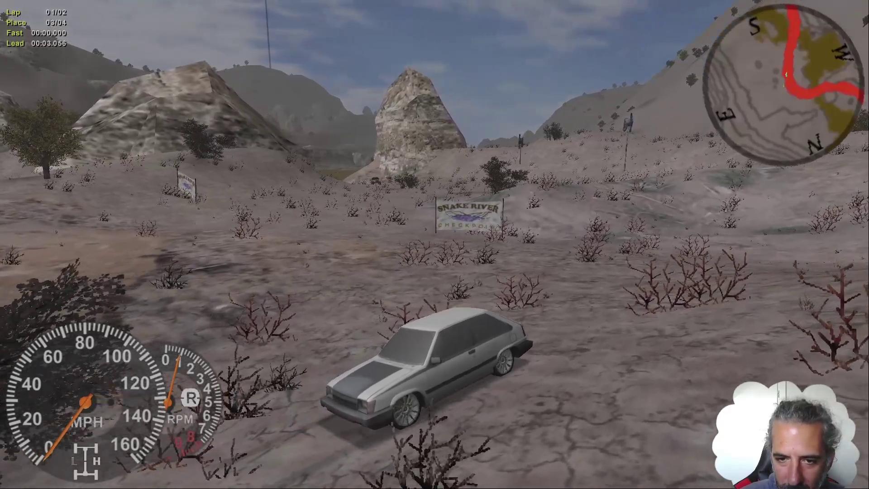
key(Down)
key(Right)
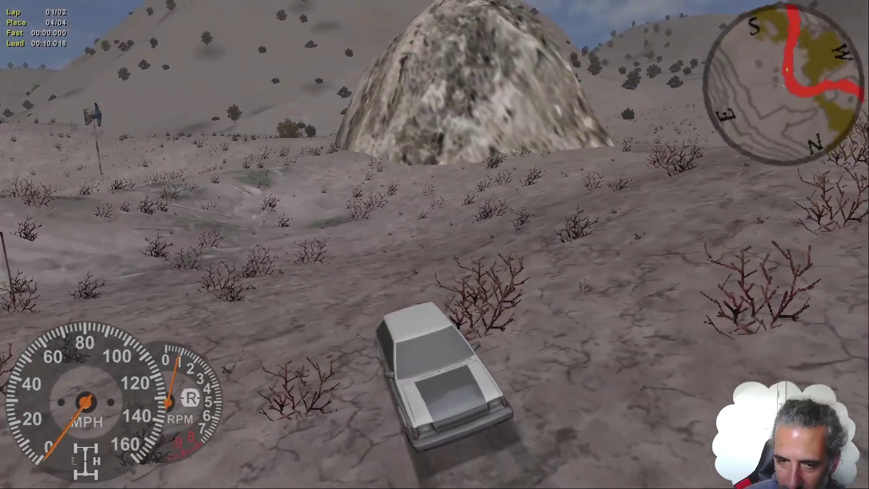
key(Down)
key(Right)
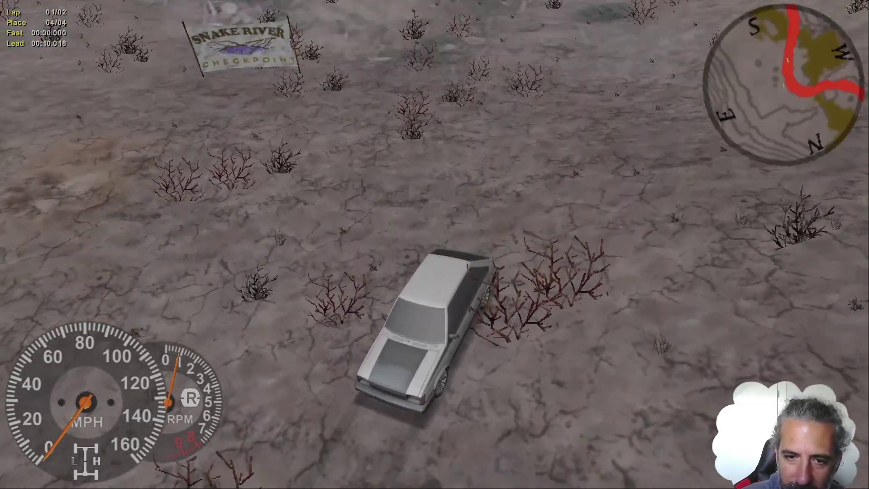
key(Down)
key(Right)
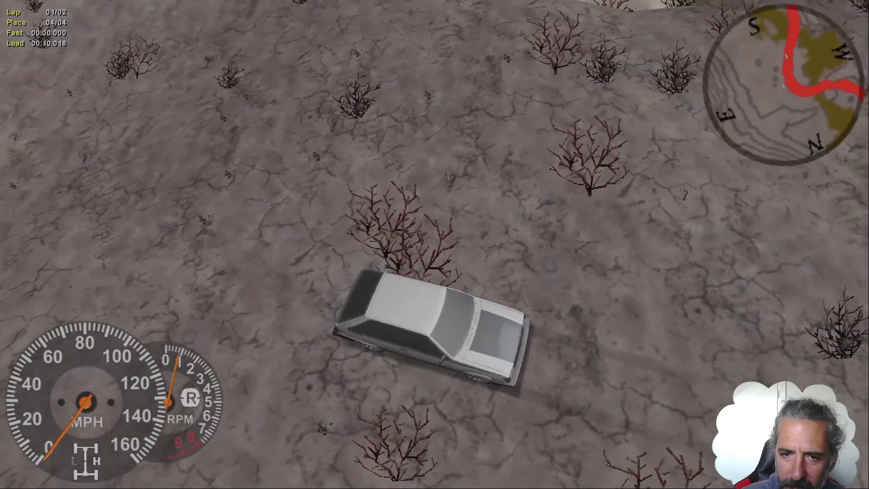
key(Down)
key(Right)
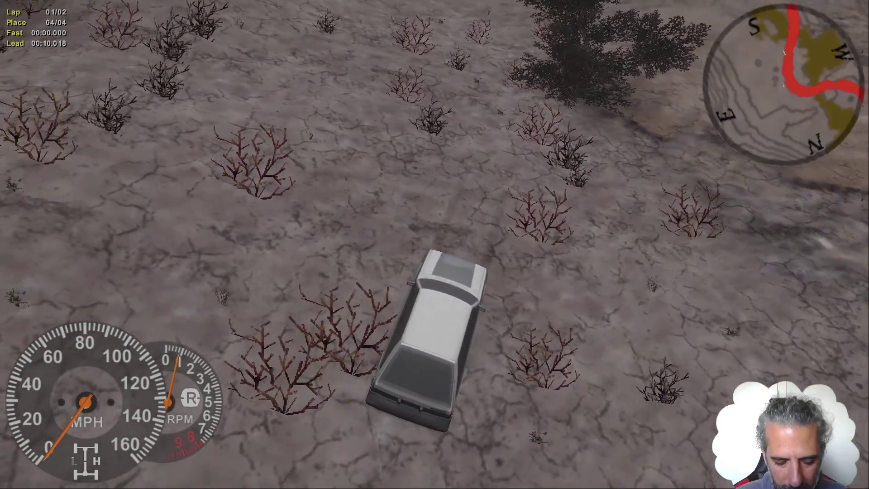
Step: Pause the race, cycle the View 1 camera past Hood and Sky Cam, and resume with a closer outside view
key(Escape)
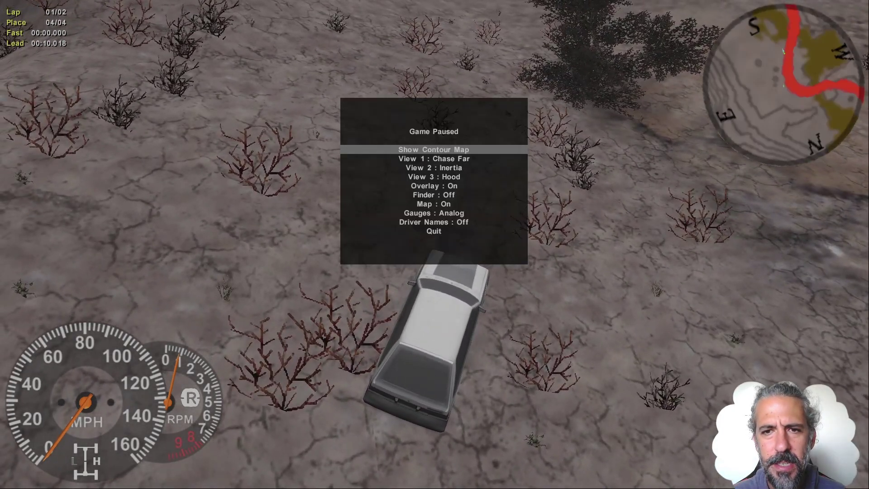
key(Right)
key(Right)
key(Right)
key(Right)
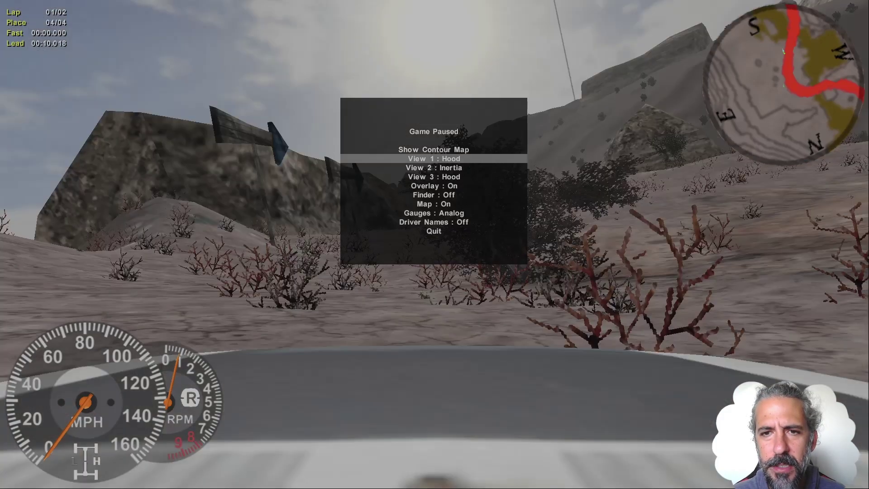
key(Right)
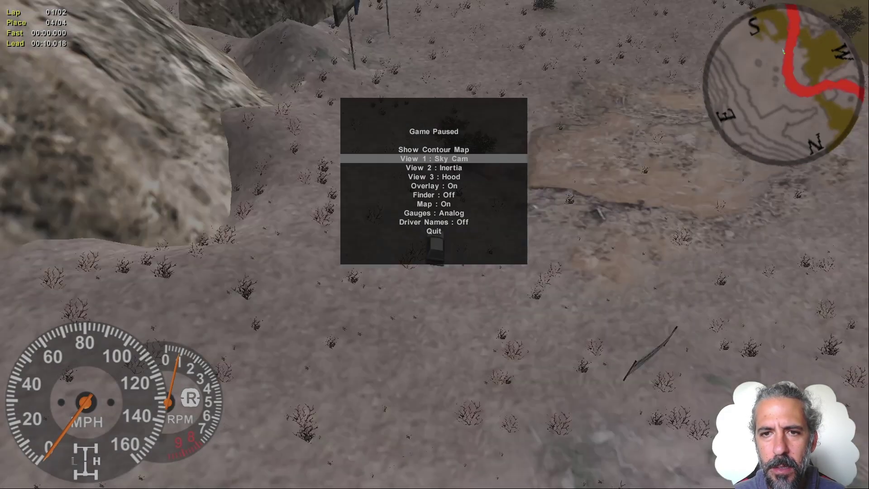
key(Right)
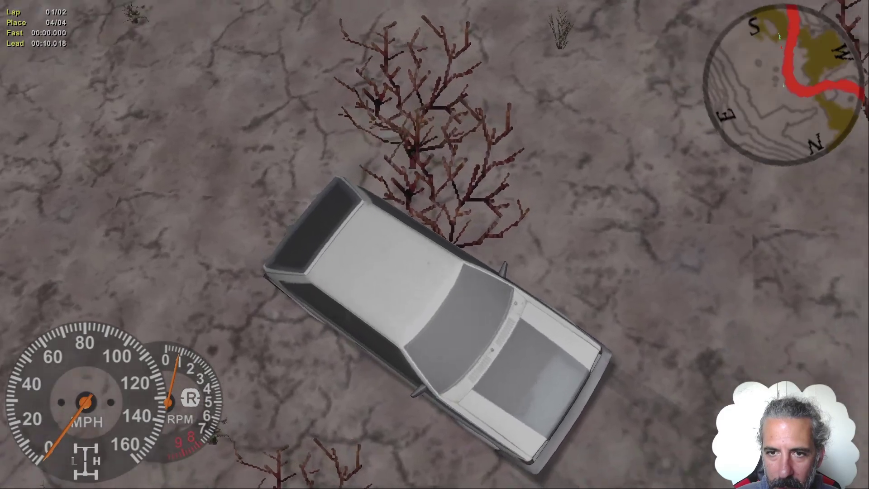
Step: Examine the Tercell WRC up close from the side, from above and from the front corner
key(Up)
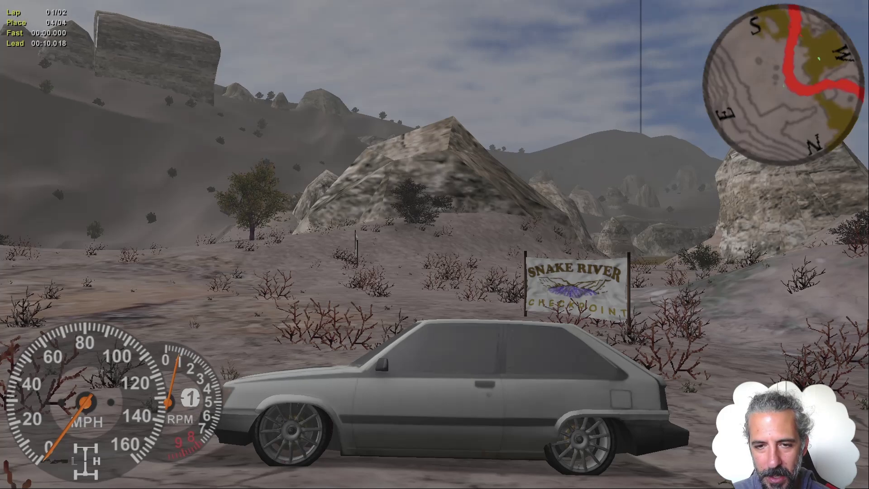
key(Page_Up)
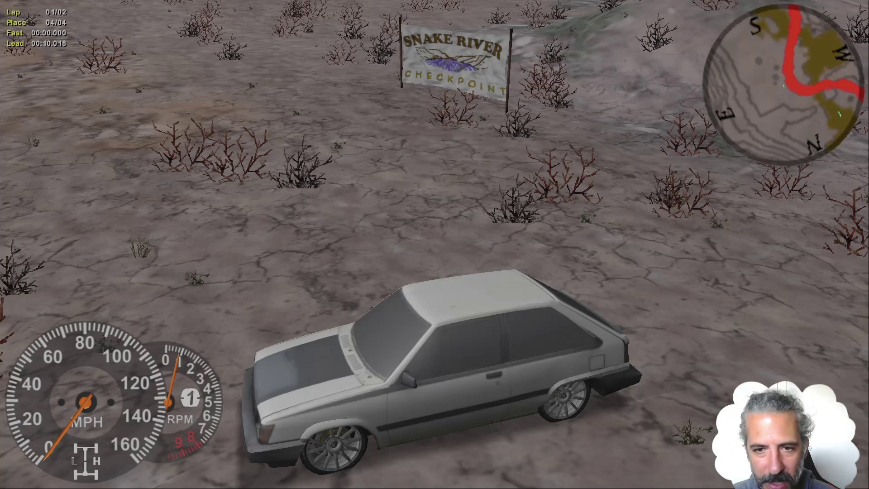
key(Left)
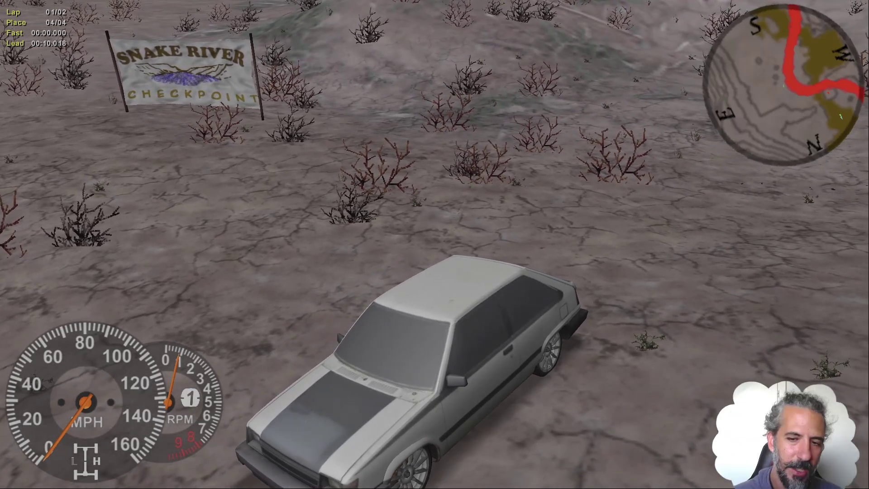
key(Down)
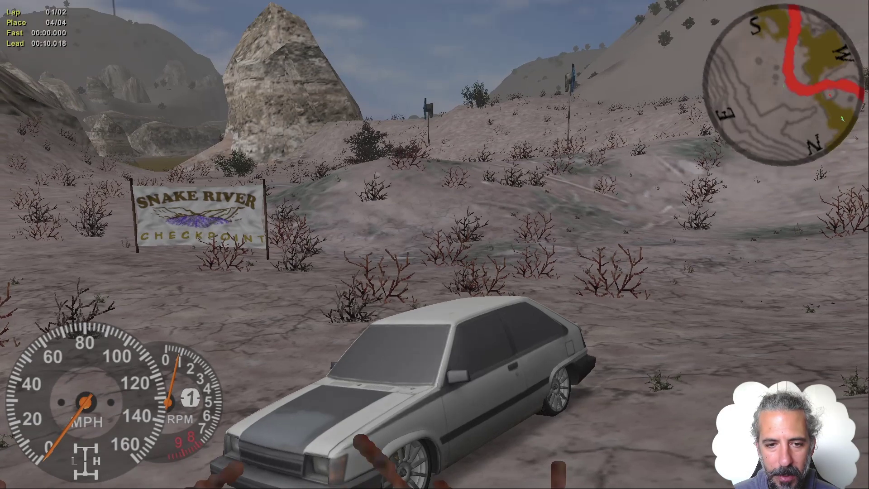